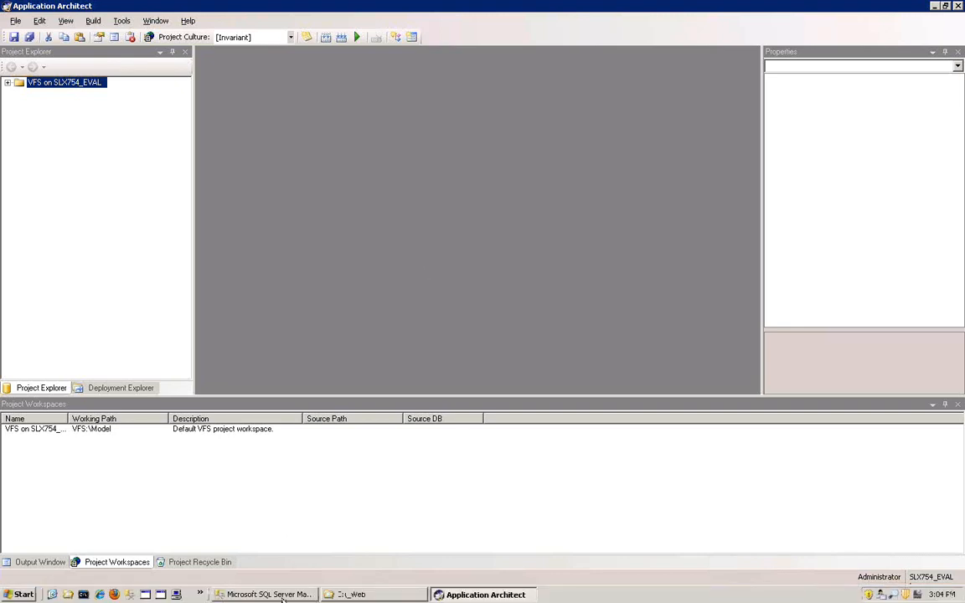
- Switch to SQL Server Management Studio and list the tables of the SLX754_Eval database
click(282, 596)
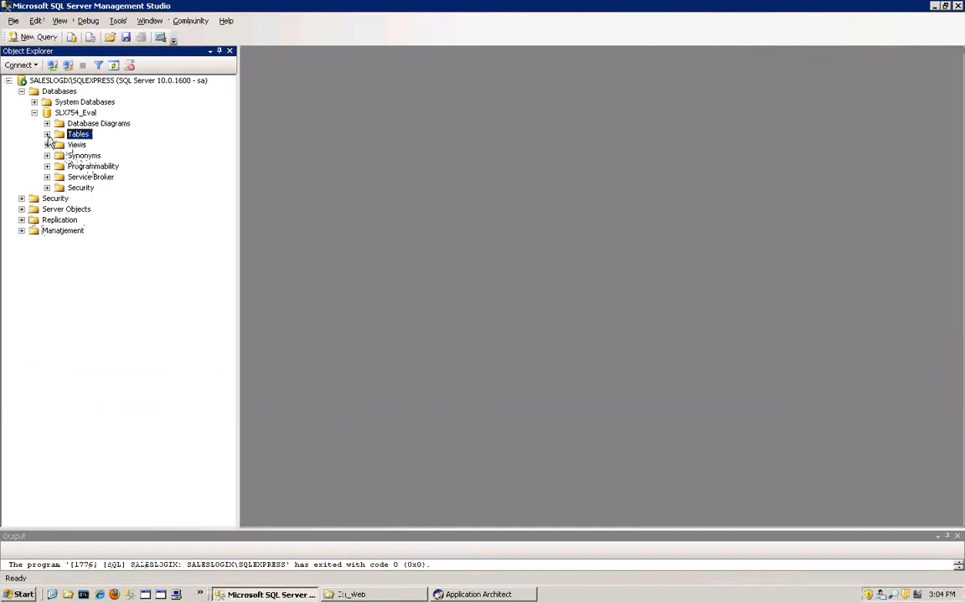
click(47, 134)
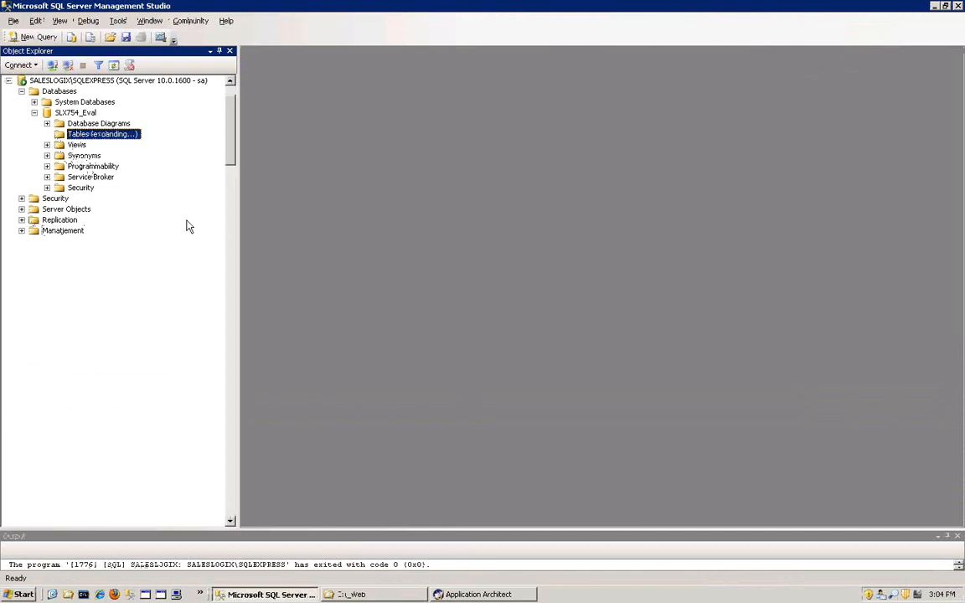
scroll(231, 153, up, 2)
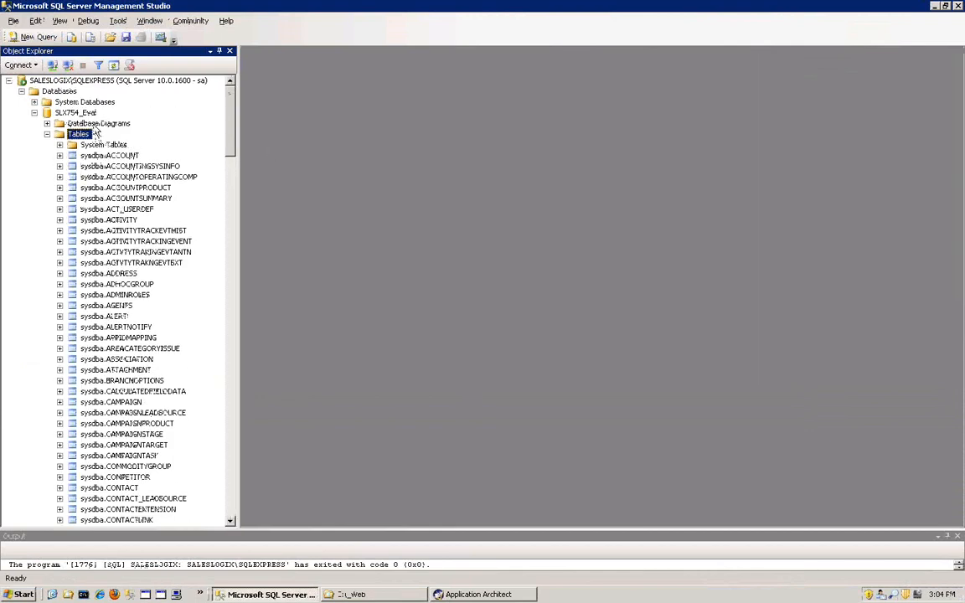
- Try to run "select * from virtualfilesystem" in a new query on the SLX754_Eval database
click(67, 112)
right_click(91, 116)
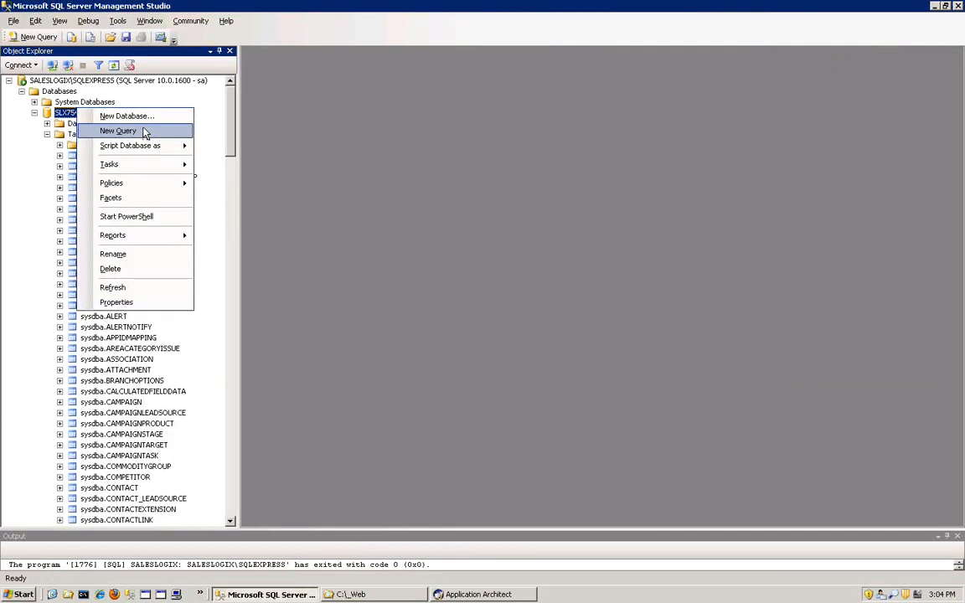
click(426, 248)
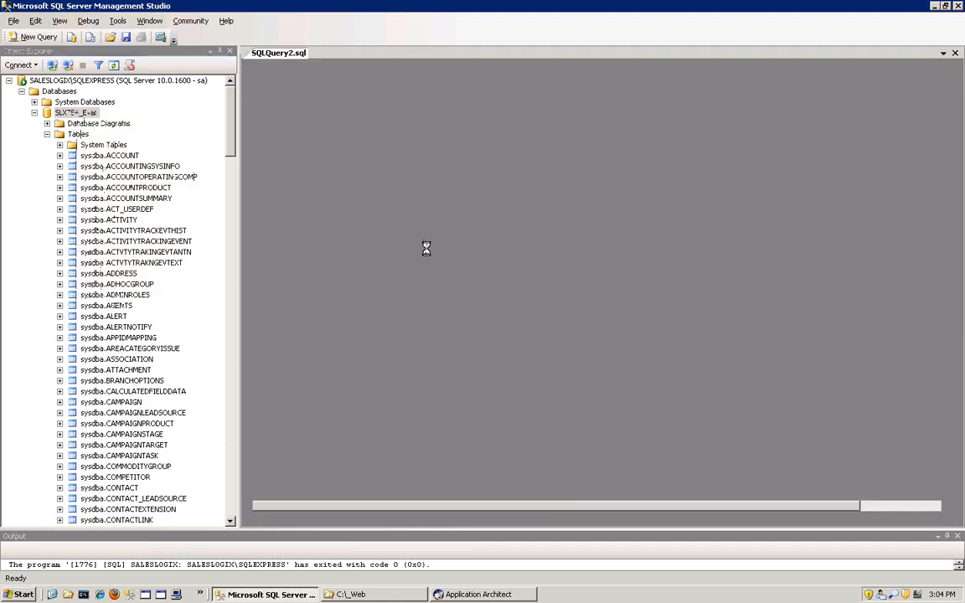
text(select)
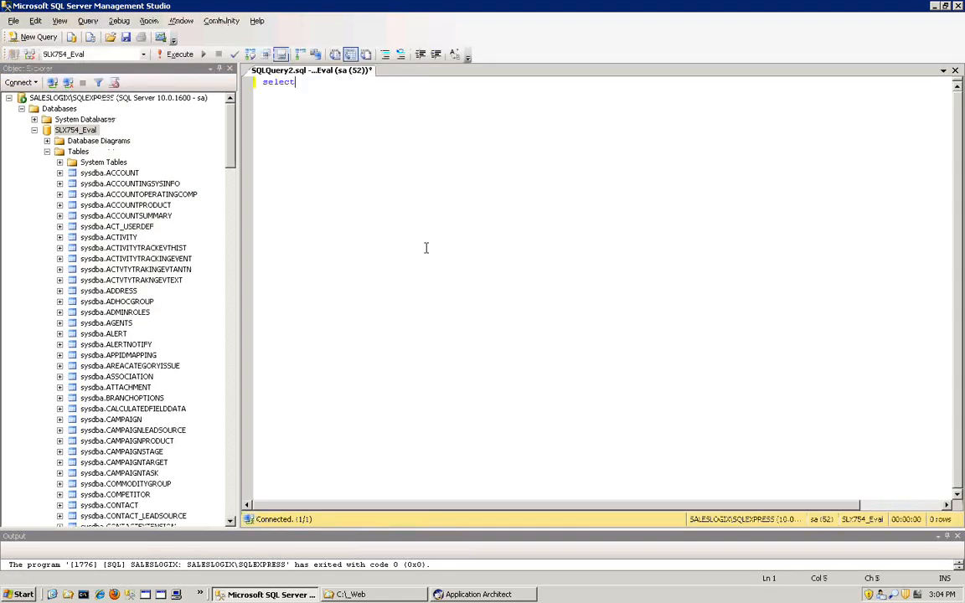
text( * from virtu)
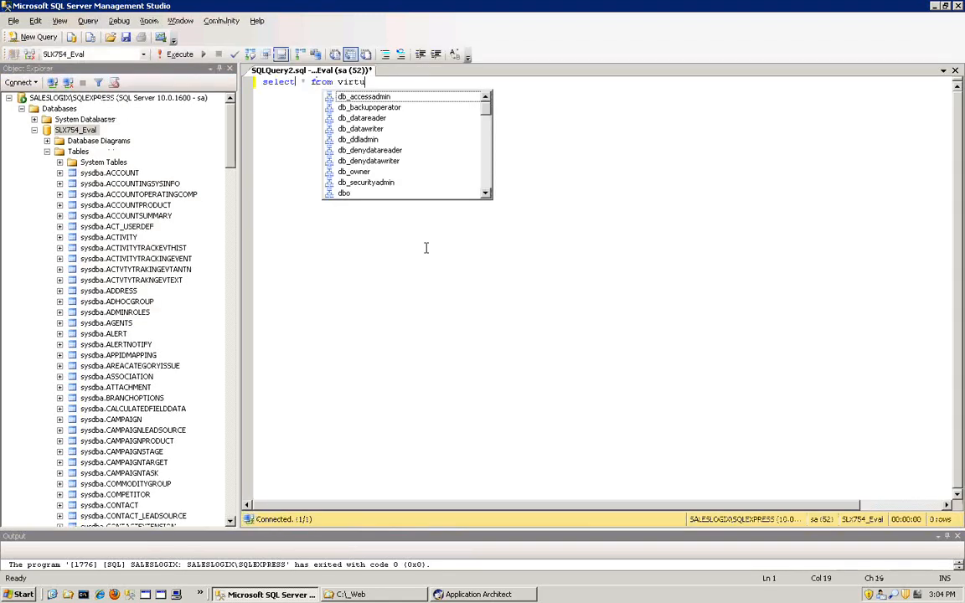
text(alfilesystem)
key(F5)
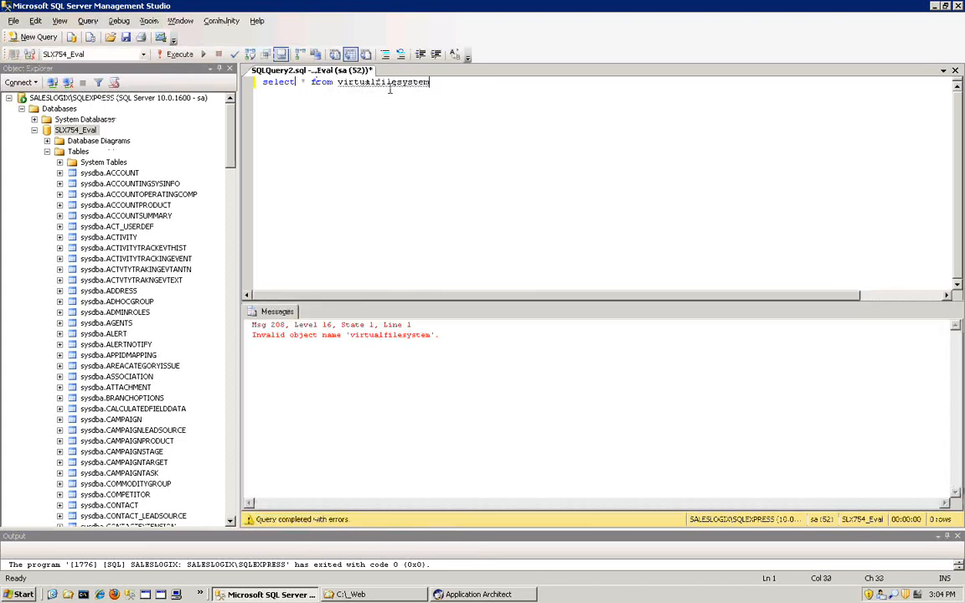
mouse_move(371, 83)
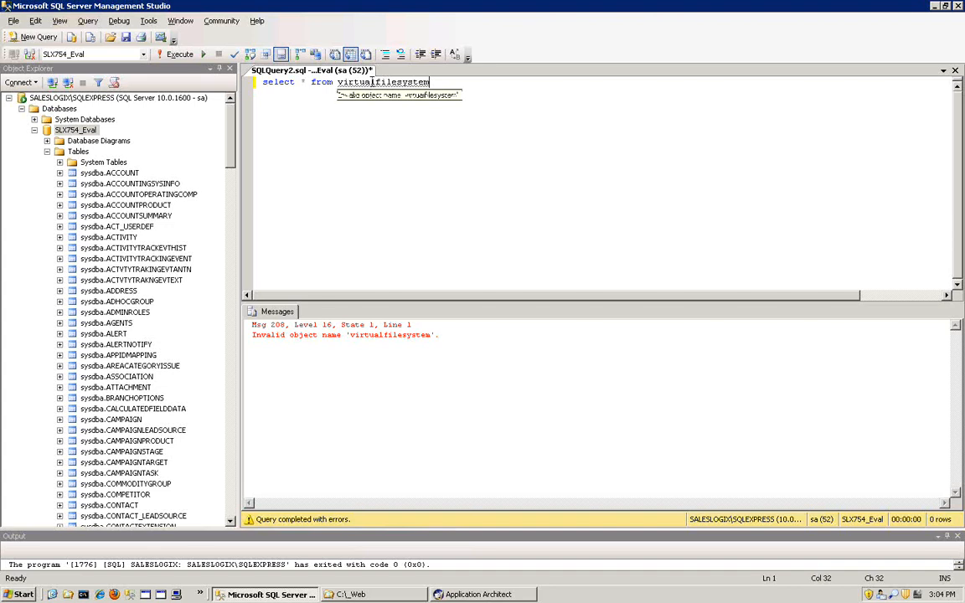
click(339, 82)
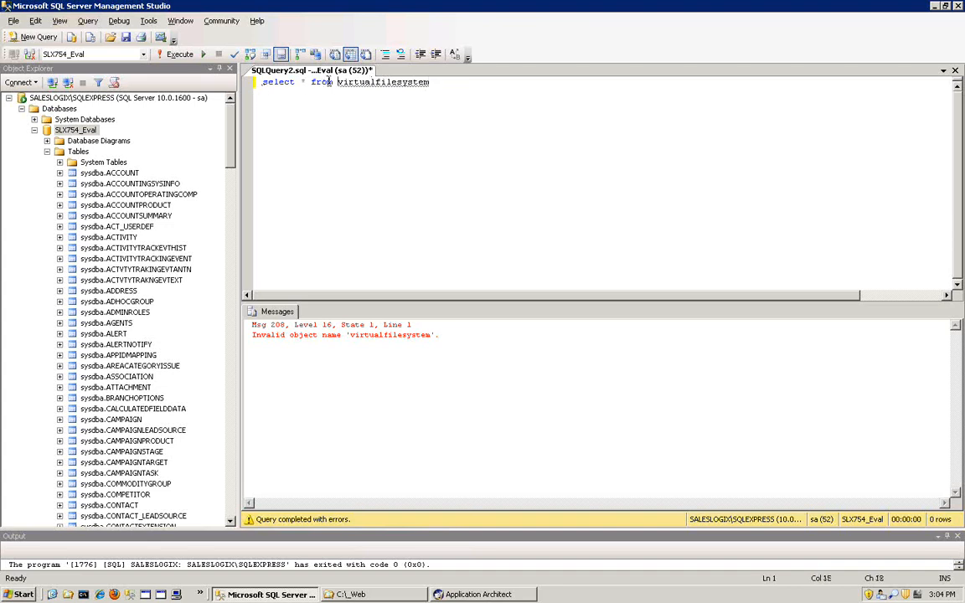
- Select the top 1000 rows of the sysdba.VIRTUALFILESYSTEM table and enlarge the results grid
click(230, 175)
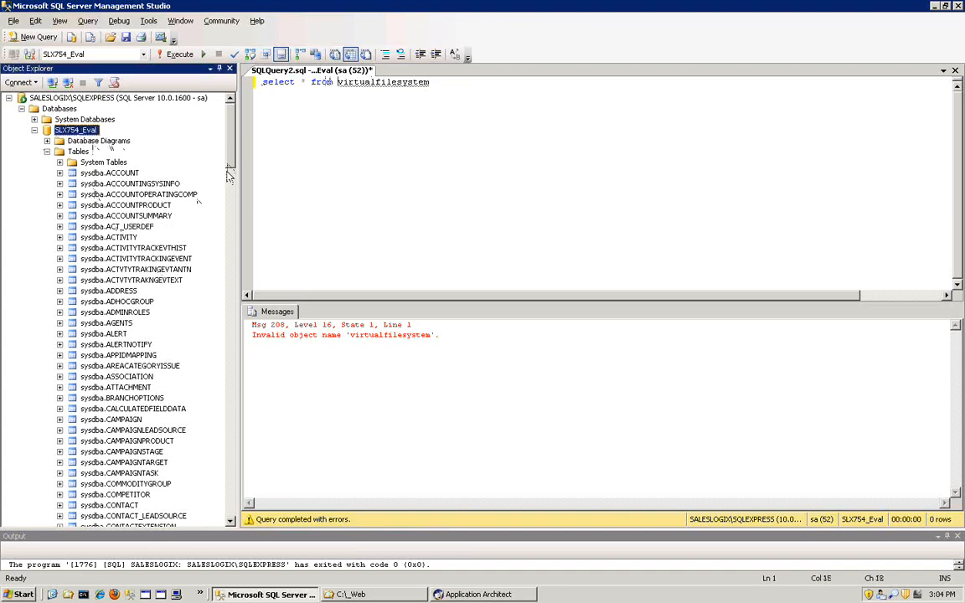
drag(229, 174, 231, 507)
right_click(124, 409)
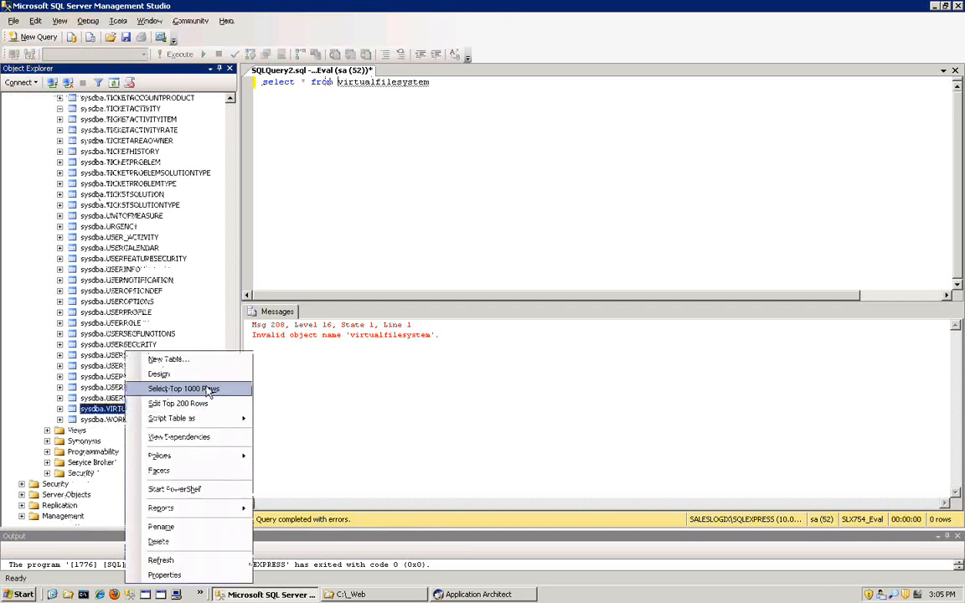
click(207, 389)
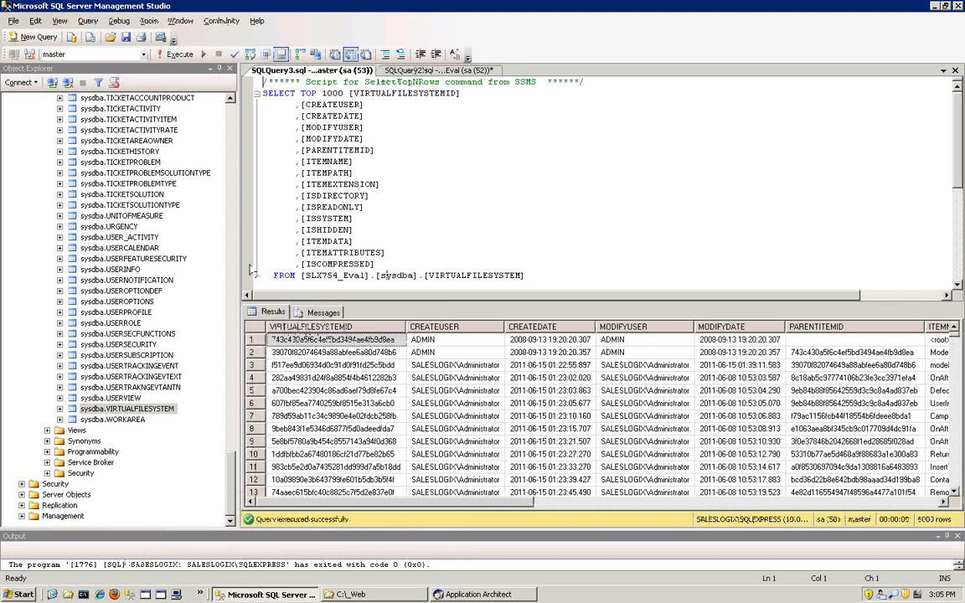
drag(236, 265, 50, 273)
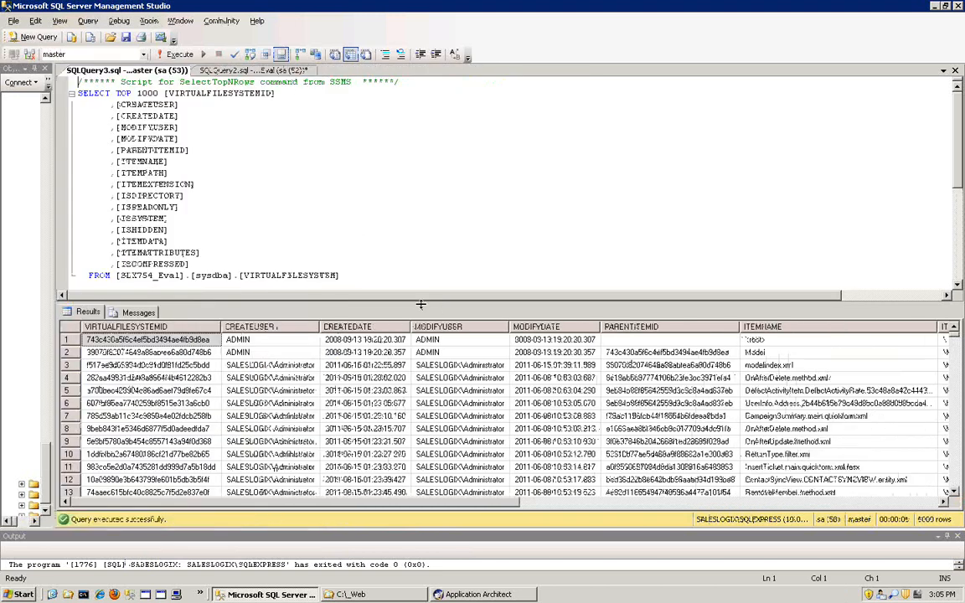
drag(420, 304, 394, 137)
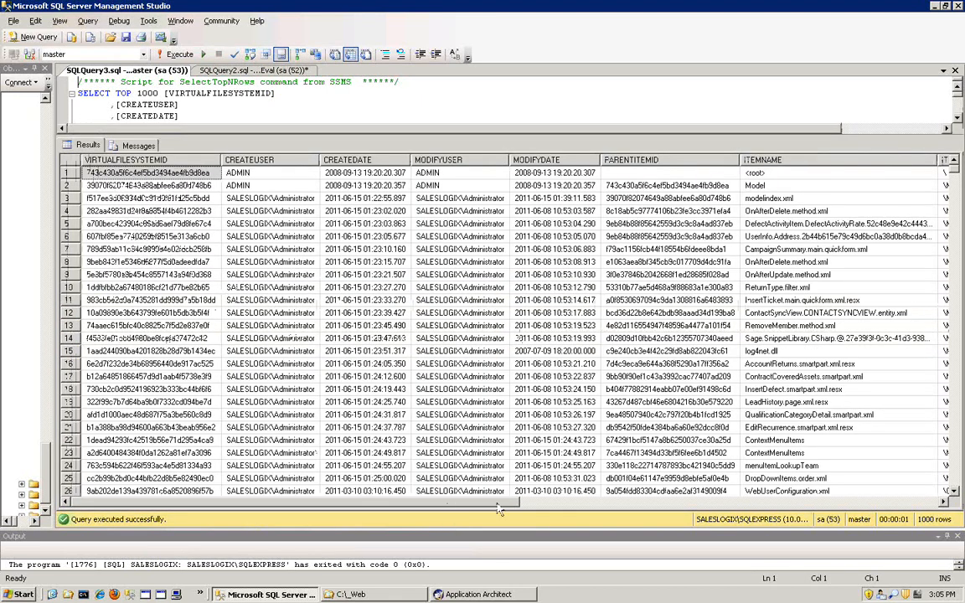
- Examine the item names and item paths in the VIRTUALFILESYSTEM query results
drag(496, 507, 646, 506)
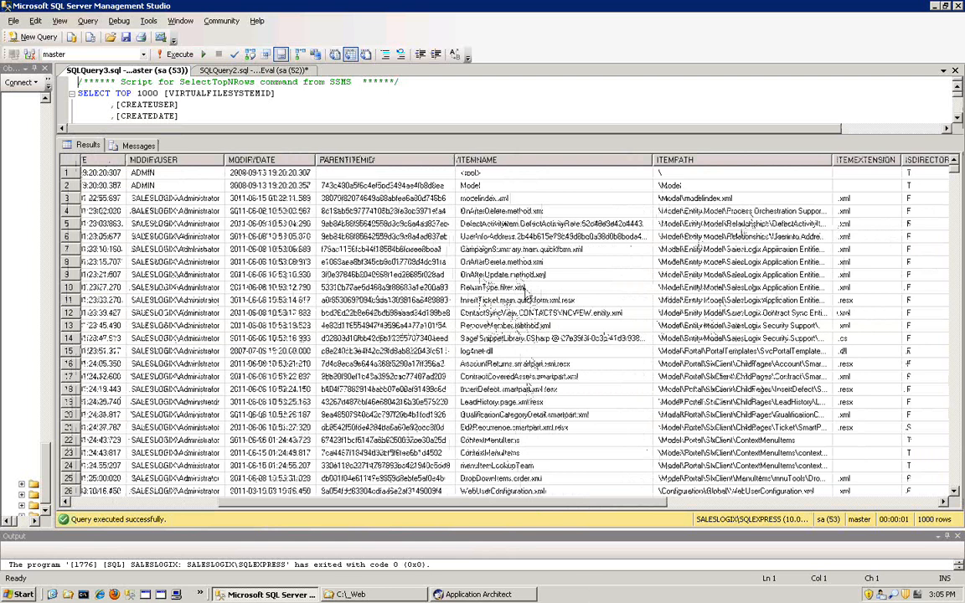
scroll(544, 380, down, 3)
scroll(545, 379, down, 1)
click(539, 382)
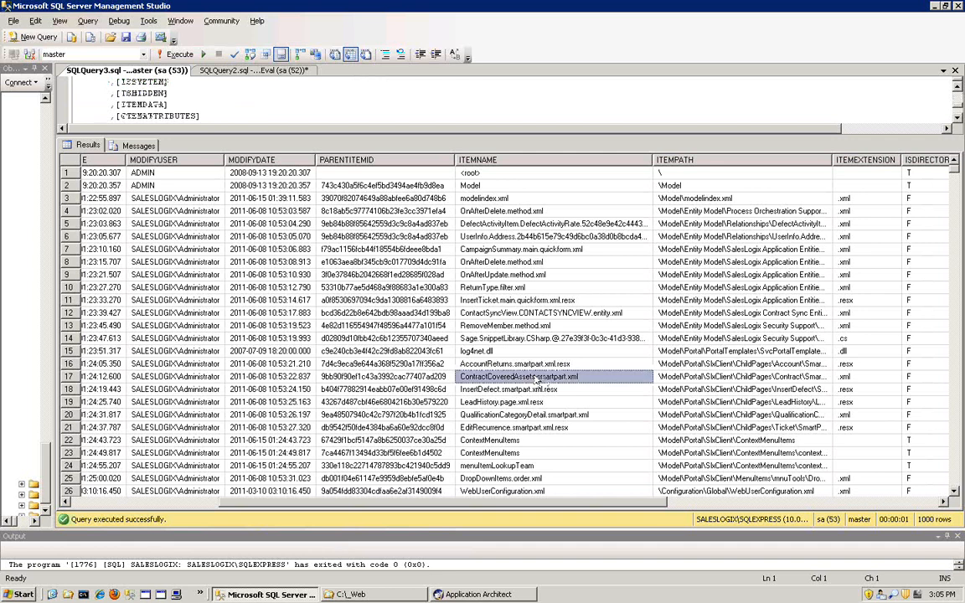
scroll(537, 379, down, 1)
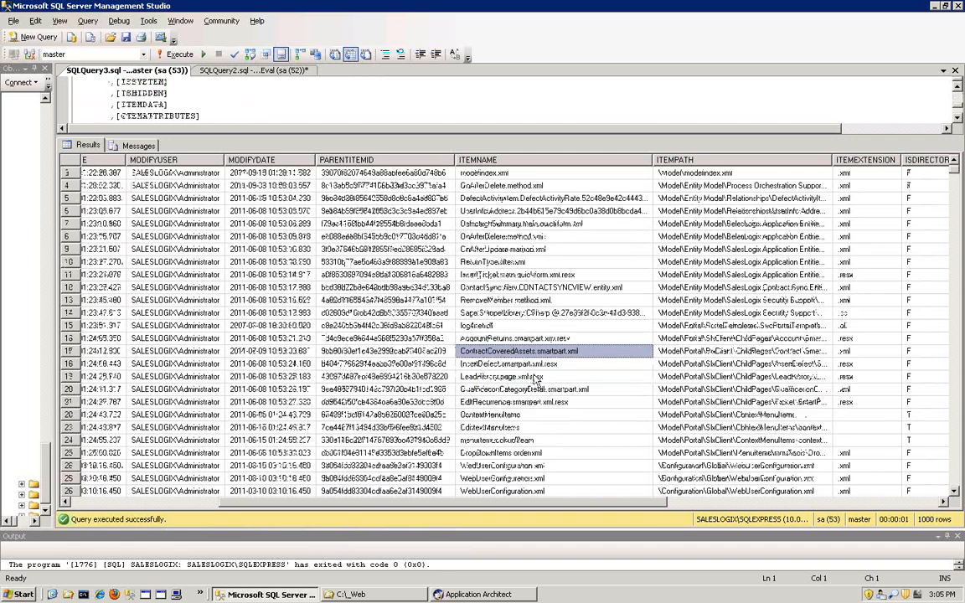
scroll(536, 378, down, 5)
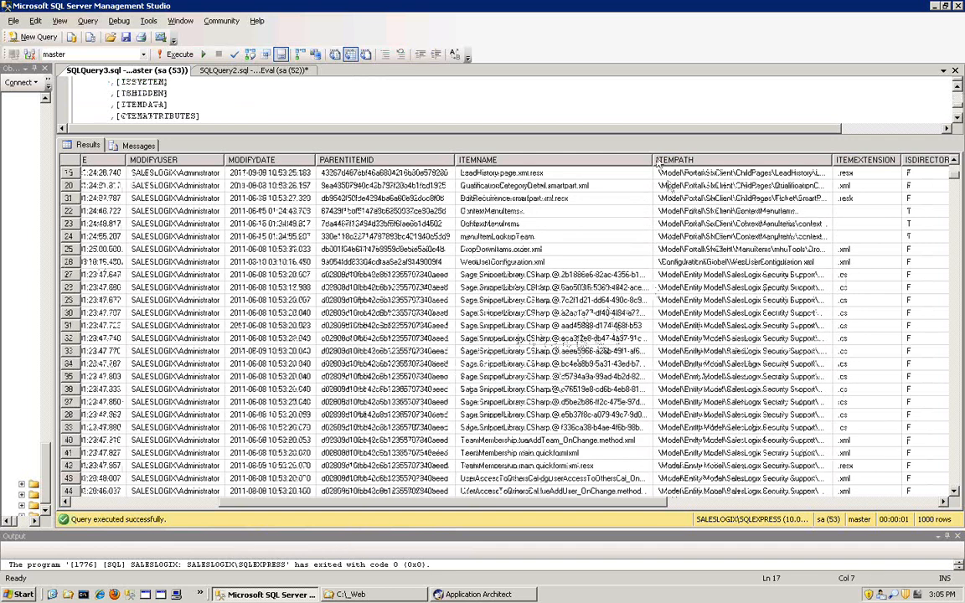
drag(654, 160, 641, 178)
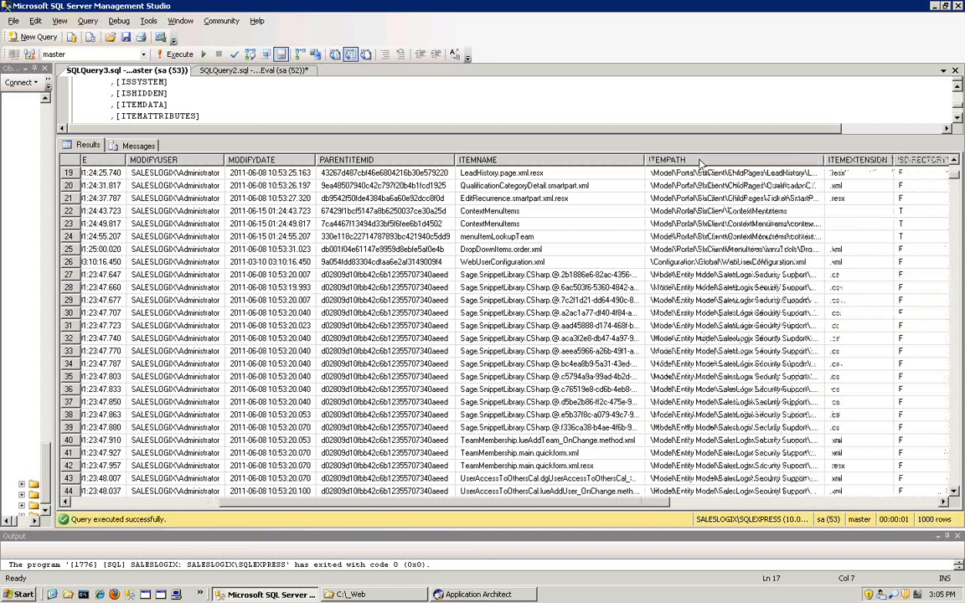
click(700, 163)
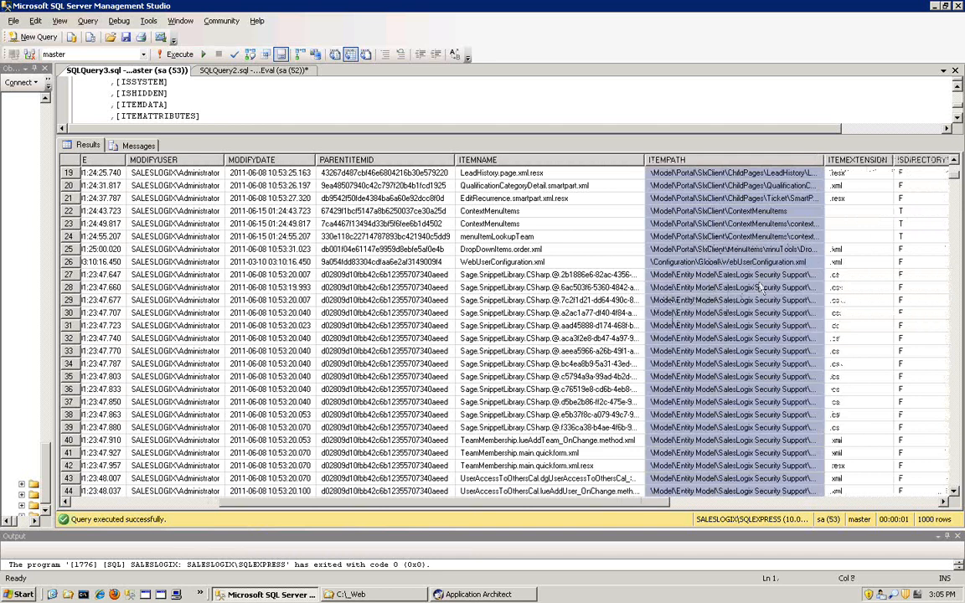
- Switch to Application Architect, expand the VFS project's Entity Model, and widen the workspace list's Name column
click(472, 596)
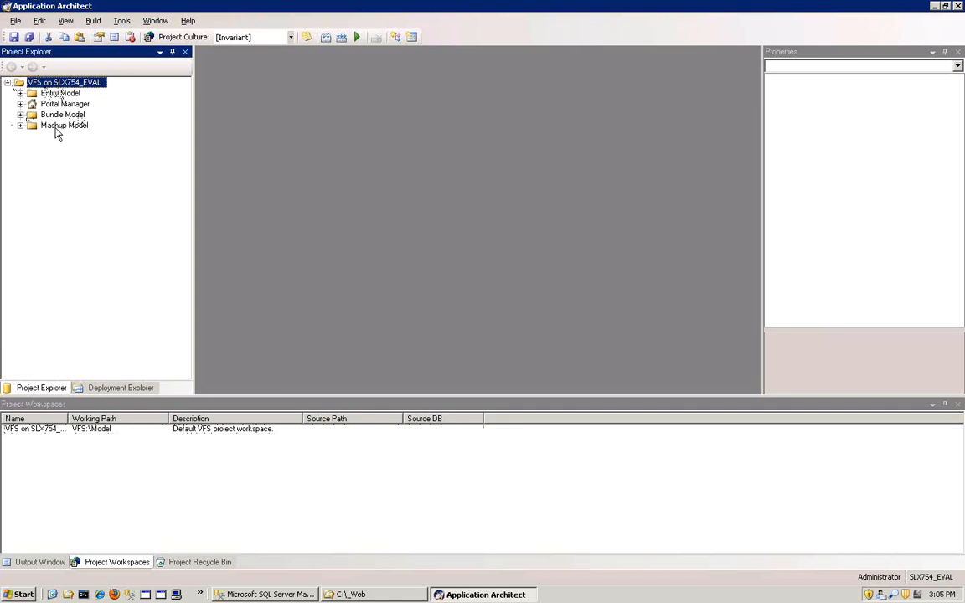
click(20, 93)
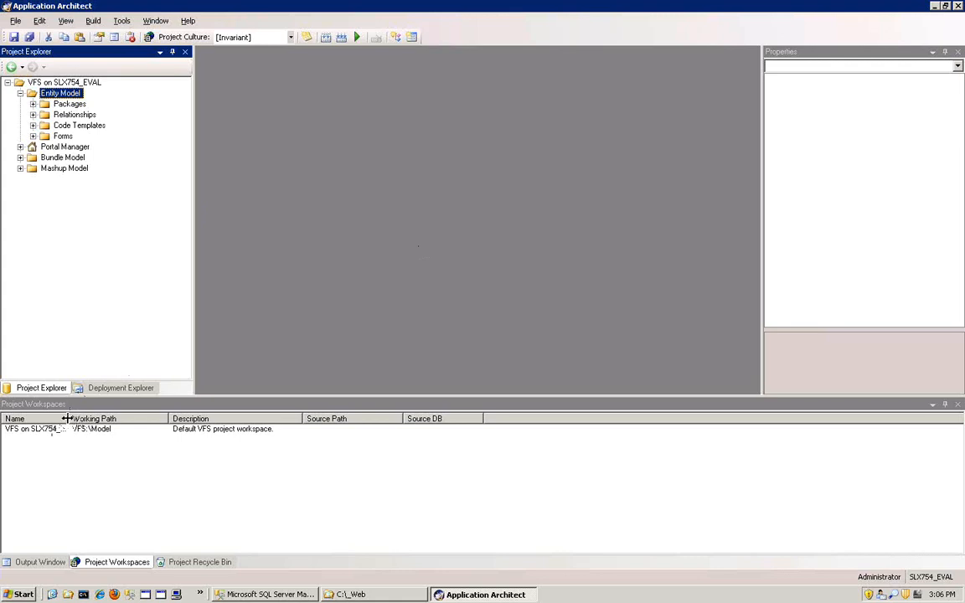
drag(67, 418, 97, 418)
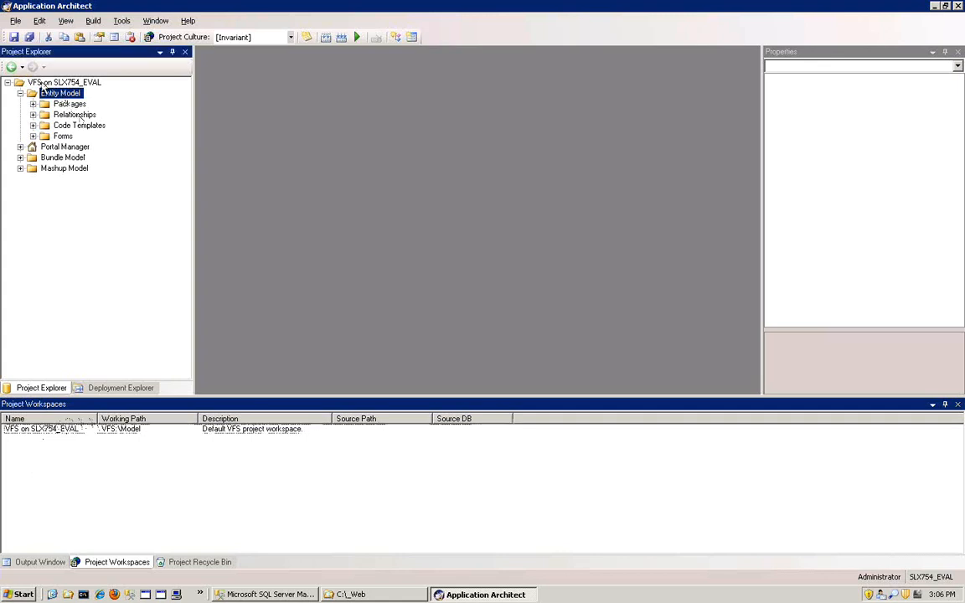
click(42, 83)
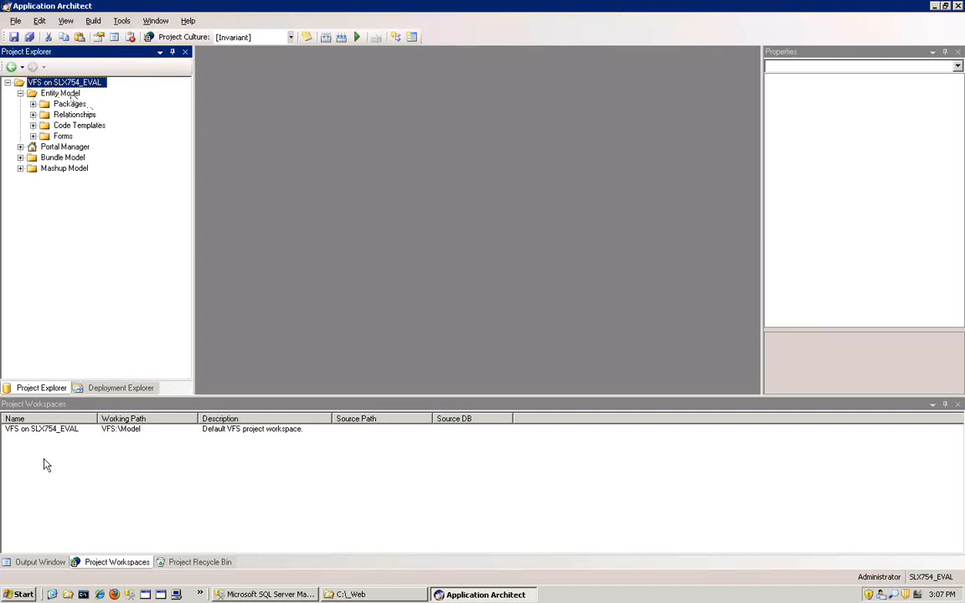
- Show the Project Workspace Manager and select the VFS on SLX754_EVAL workspace
click(52, 406)
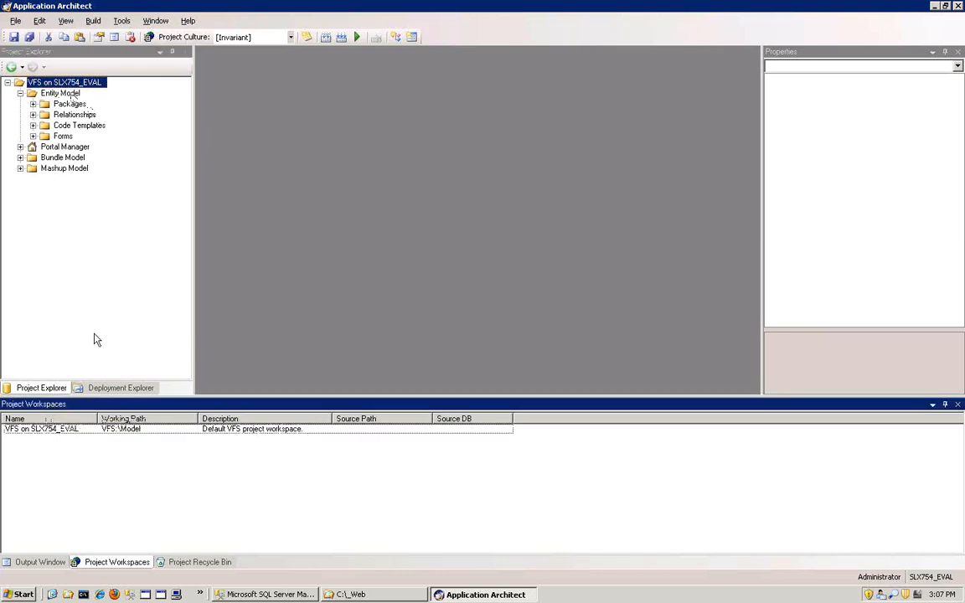
click(65, 21)
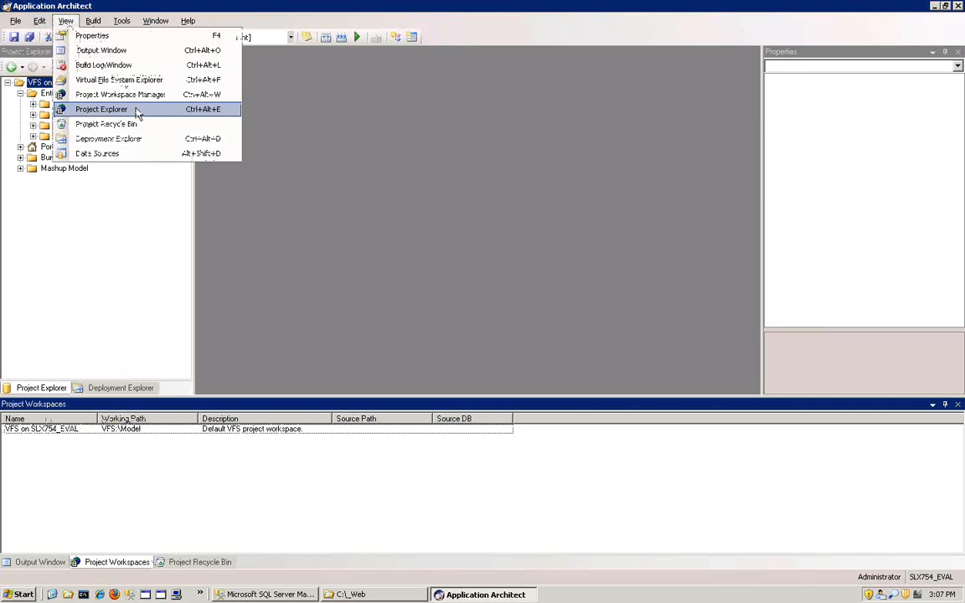
click(130, 96)
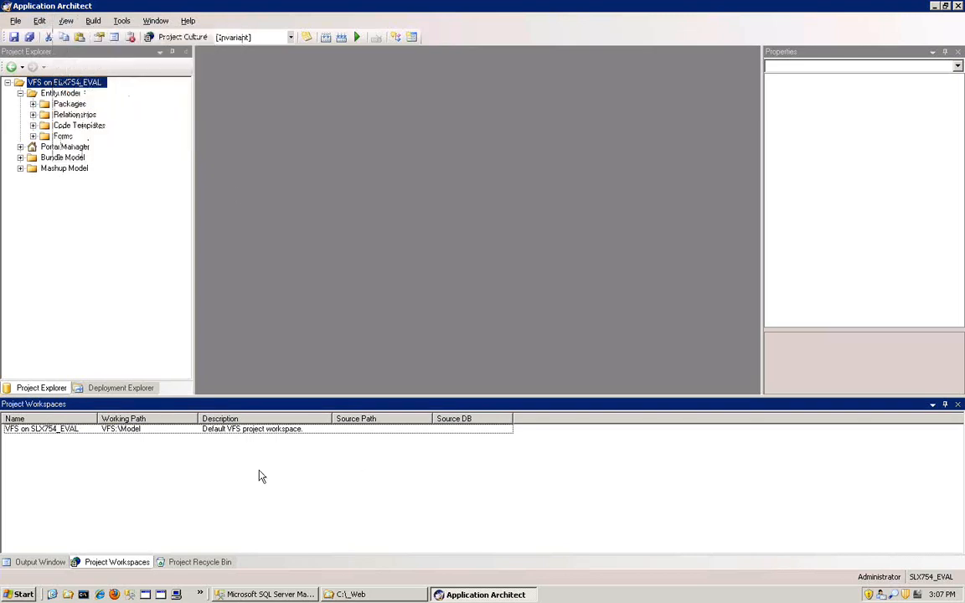
click(52, 429)
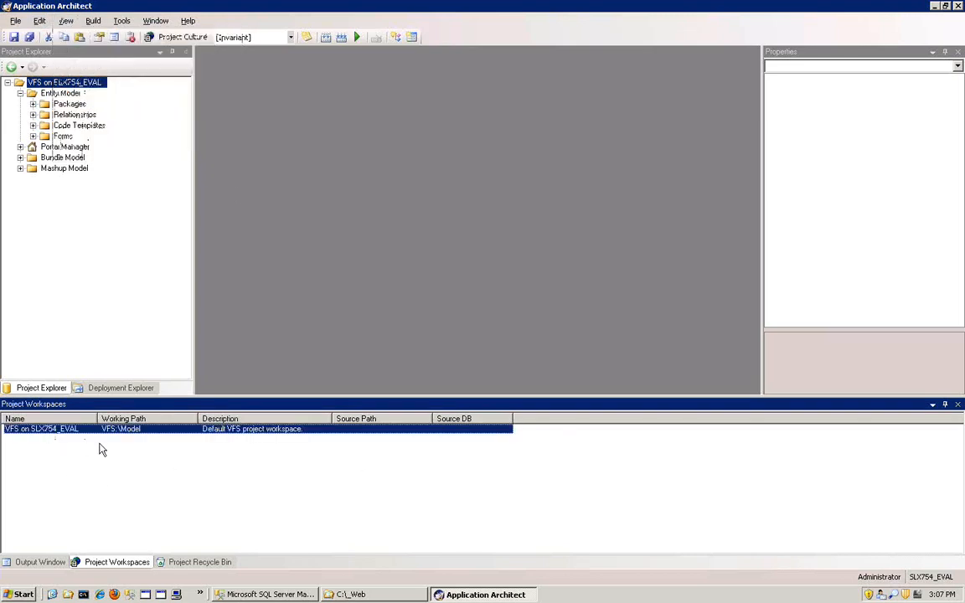
- Start adding a project workspace and set its working path to C:\_Web\TestFileSystem
right_click(46, 452)
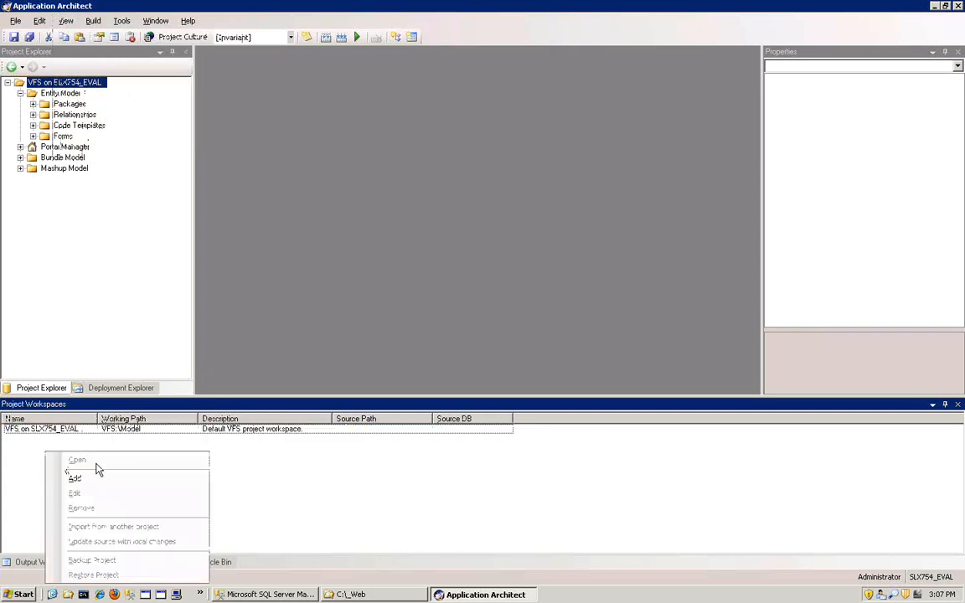
click(97, 479)
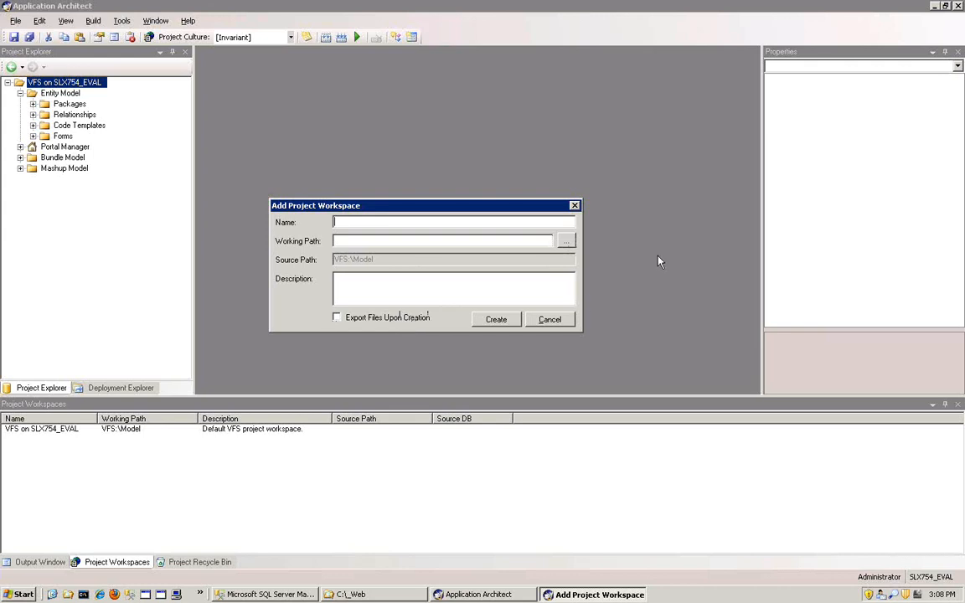
click(566, 243)
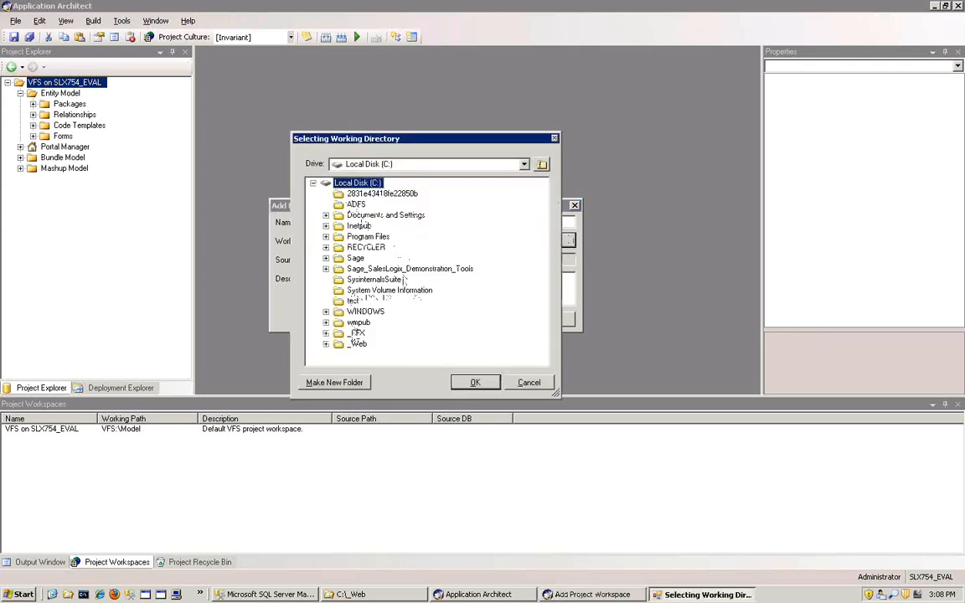
click(357, 344)
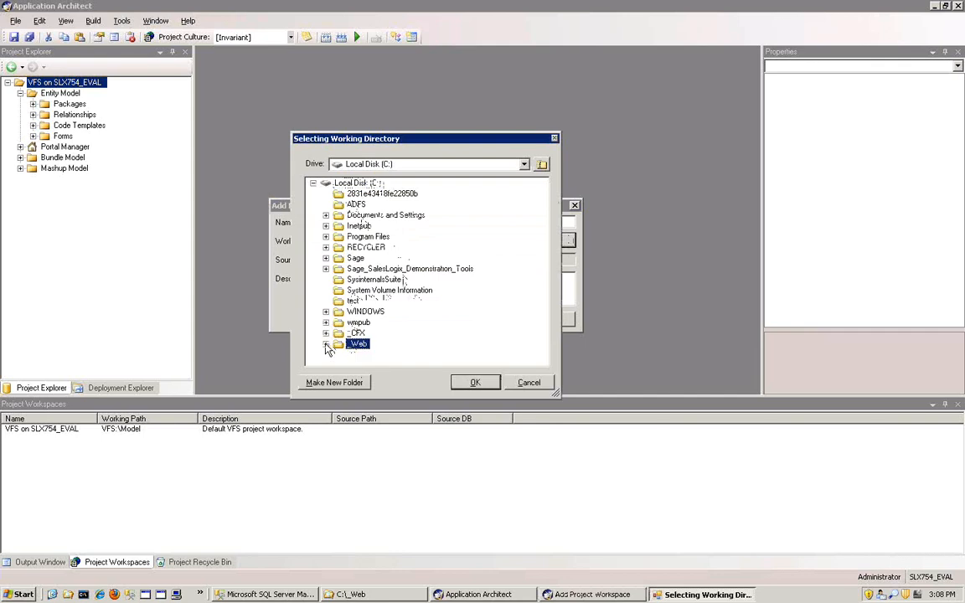
click(326, 344)
click(383, 355)
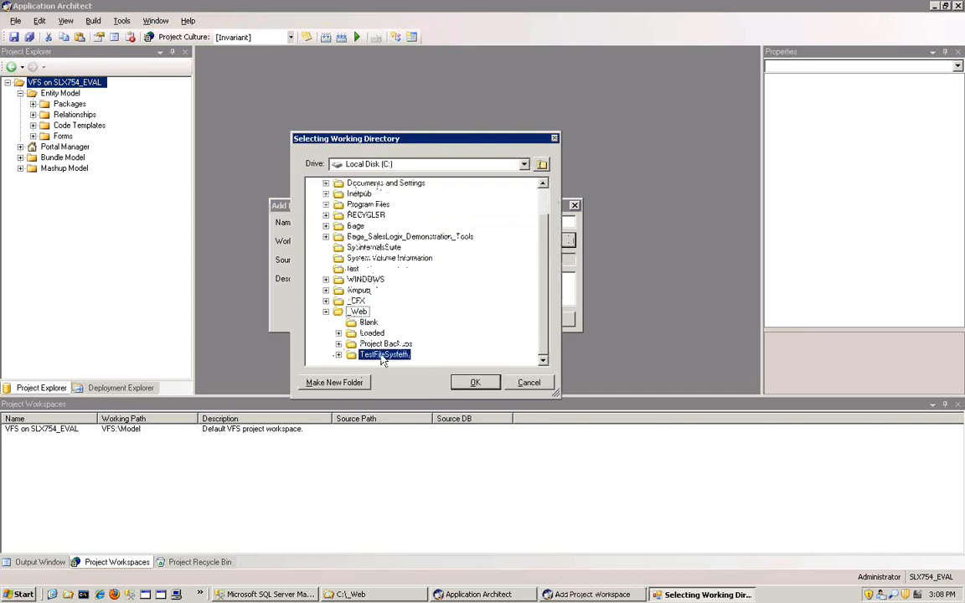
click(471, 383)
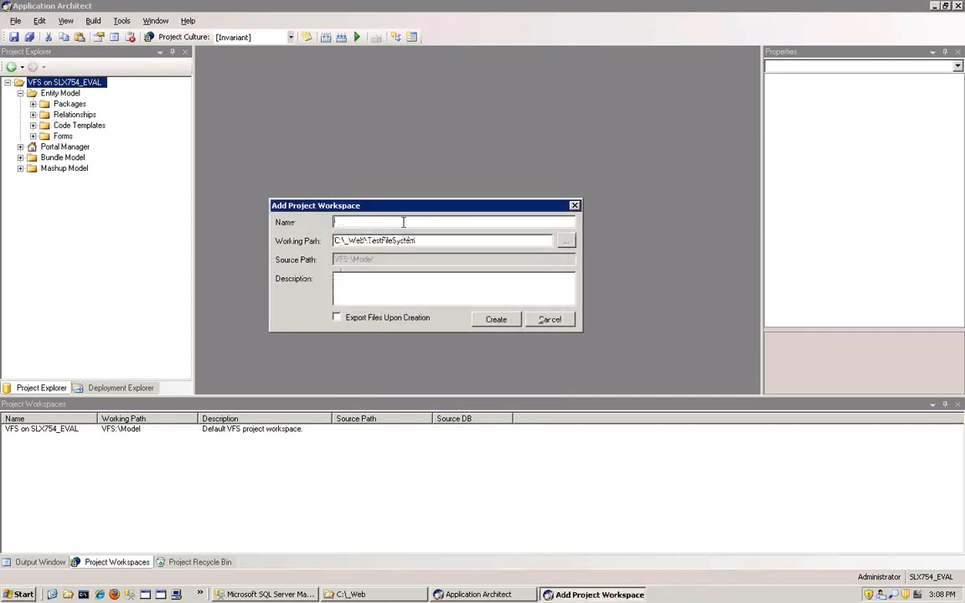
- Name the new project workspace TestFileSystem, create it without exporting files, and select it in the workspace list
text(TestFileSystem)
click(495, 322)
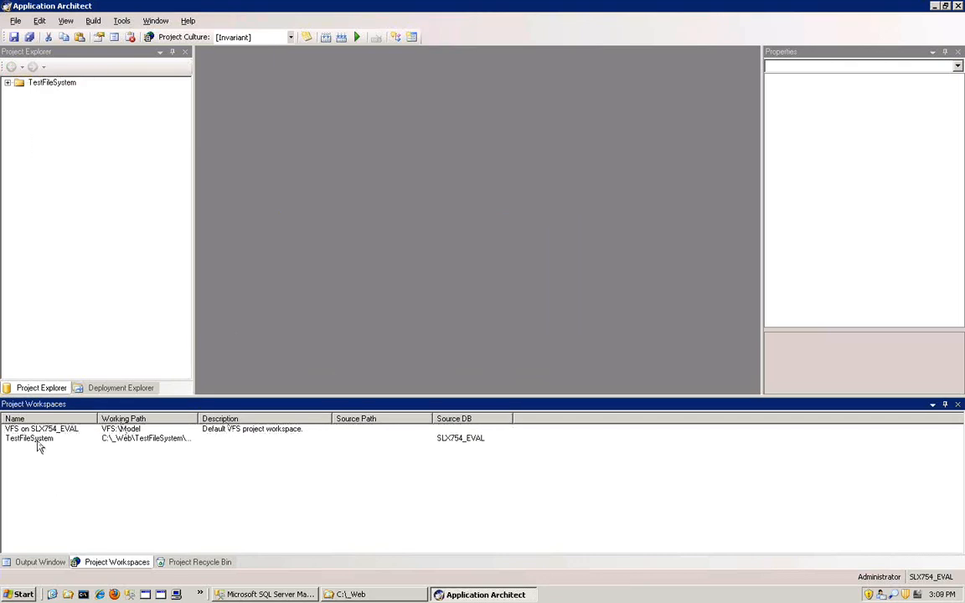
click(37, 443)
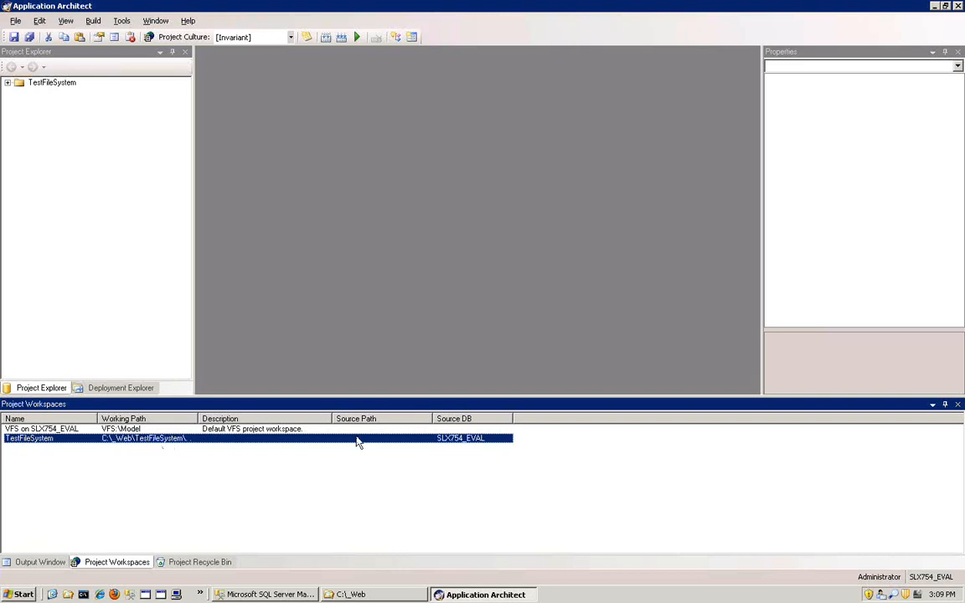
- Review the Export Files Upon Creation option for adding a project workspace and close the dialog without creating one
right_click(262, 483)
click(318, 484)
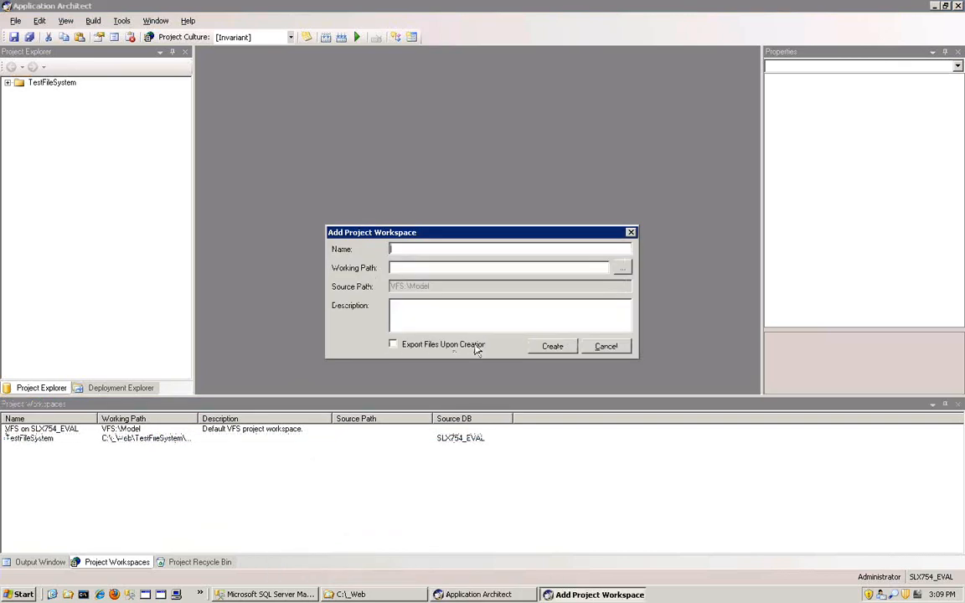
click(605, 346)
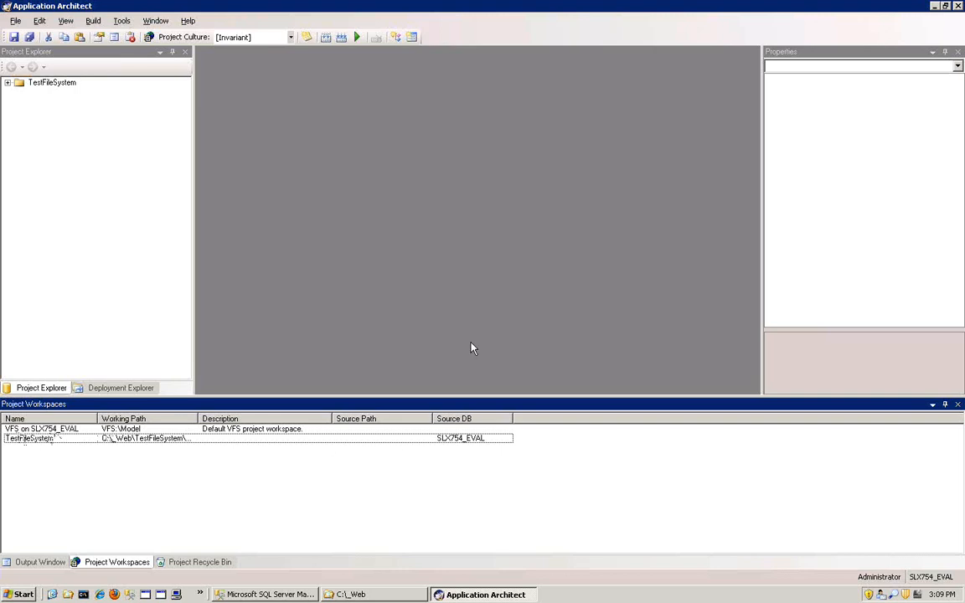
- Select the TestFileSystem project and browse its exported files in Windows Explorer down to Model\Entity Model\SalesLogix Application Support\SystemInformation
click(46, 89)
click(46, 85)
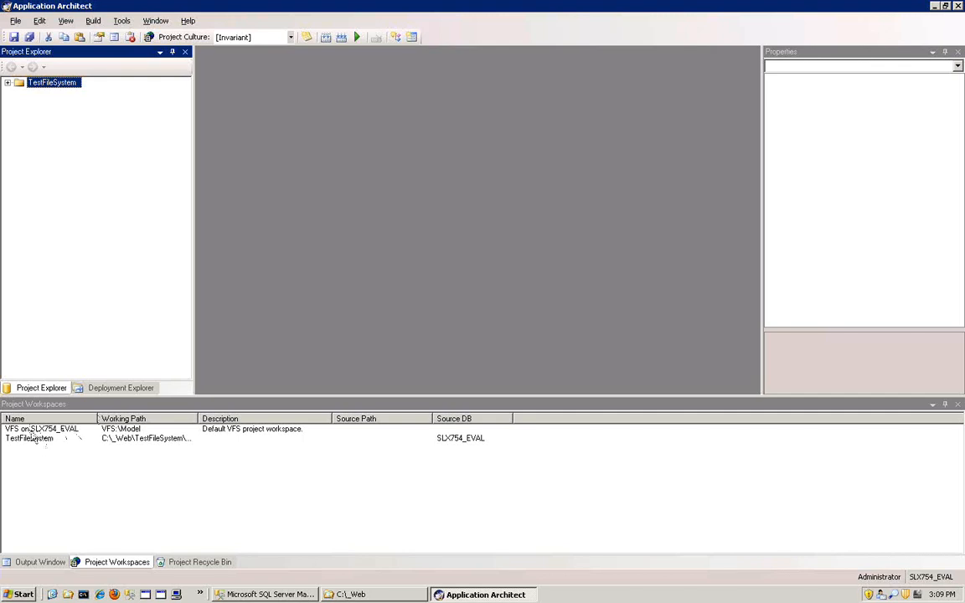
click(379, 598)
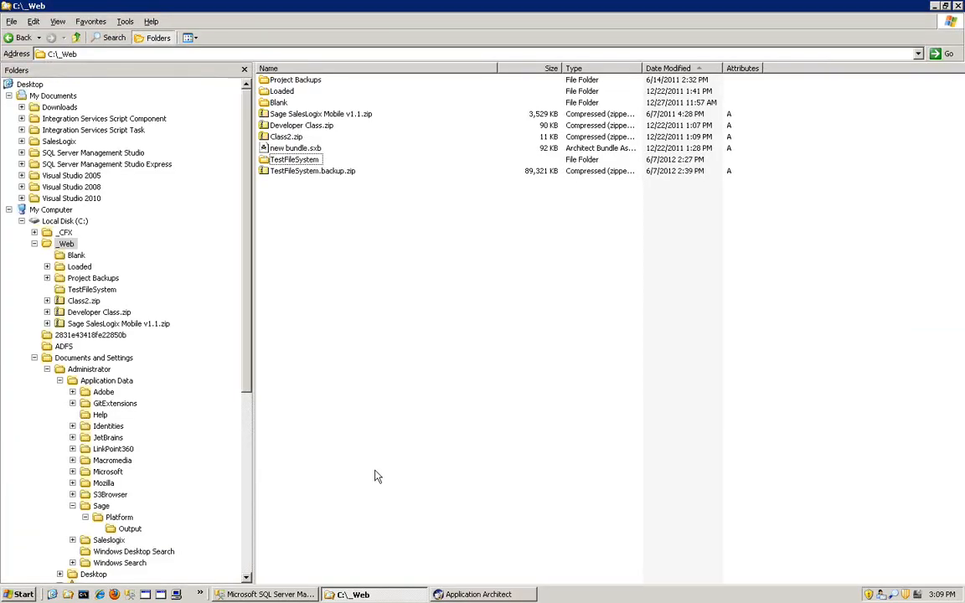
click(294, 162)
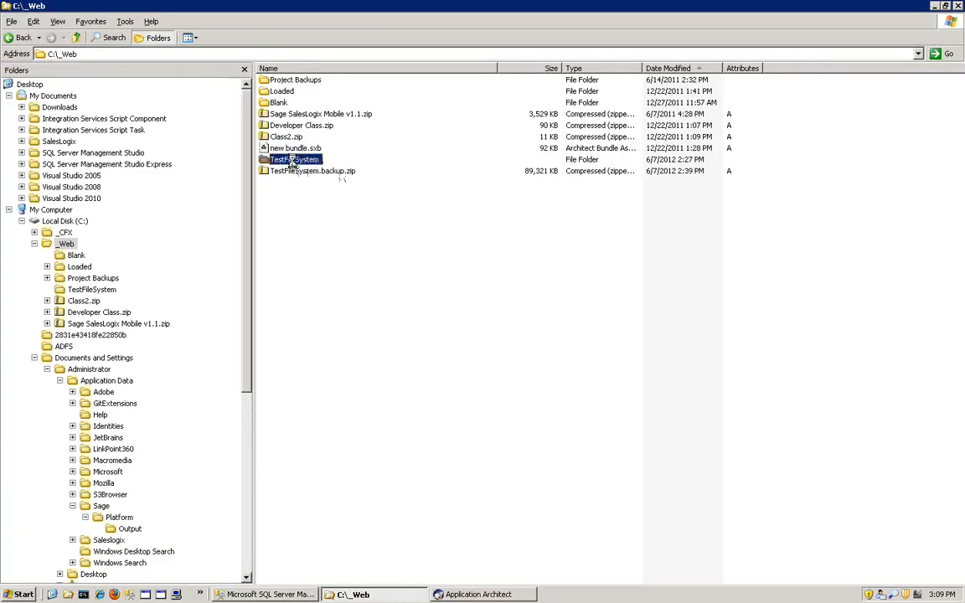
double_click(295, 161)
double_click(279, 80)
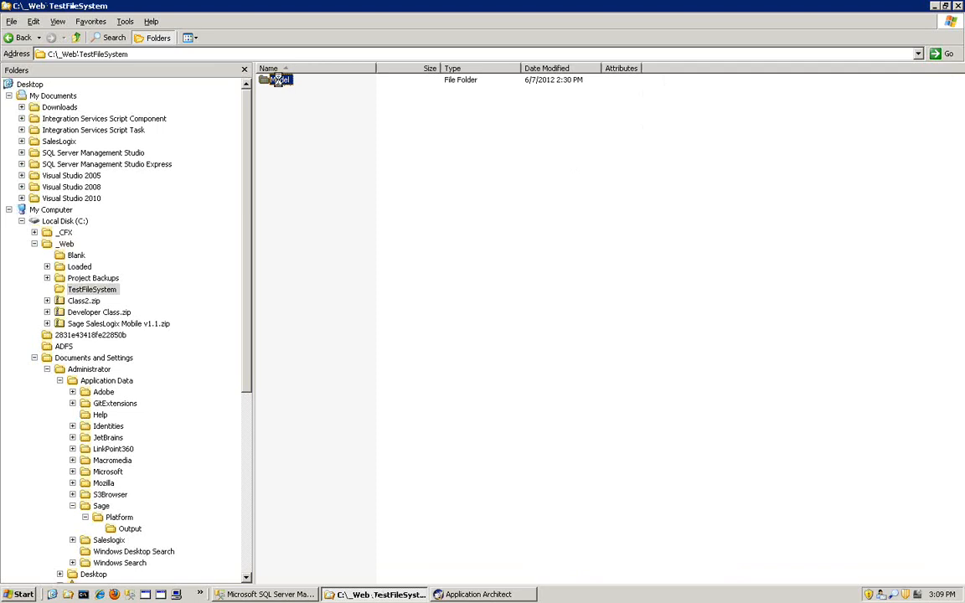
double_click(293, 124)
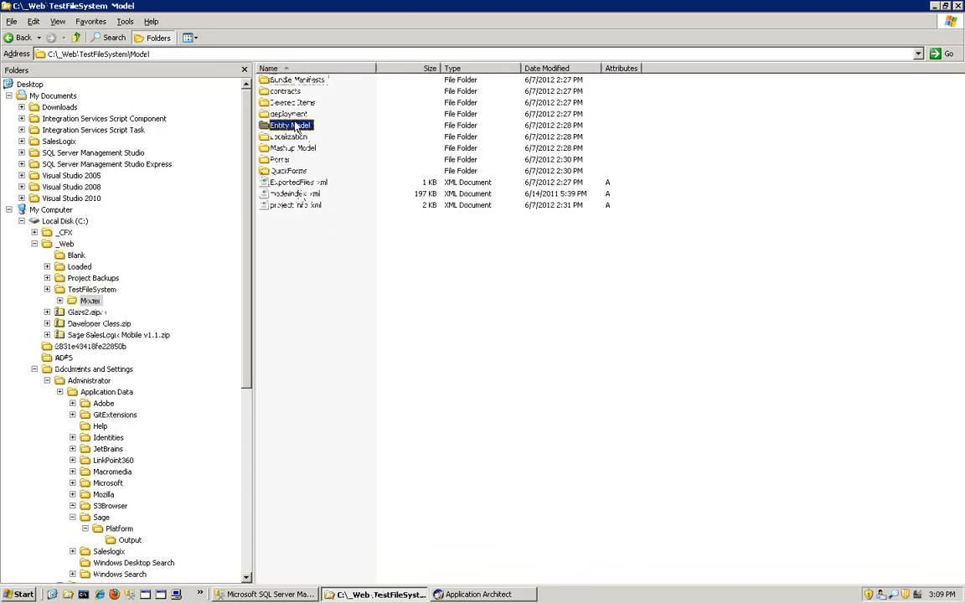
double_click(318, 137)
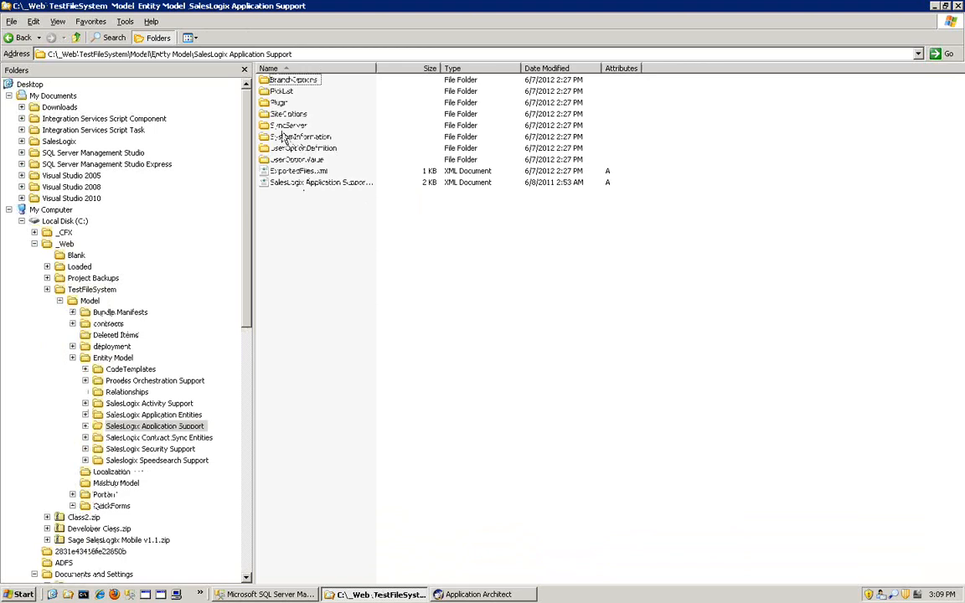
double_click(283, 135)
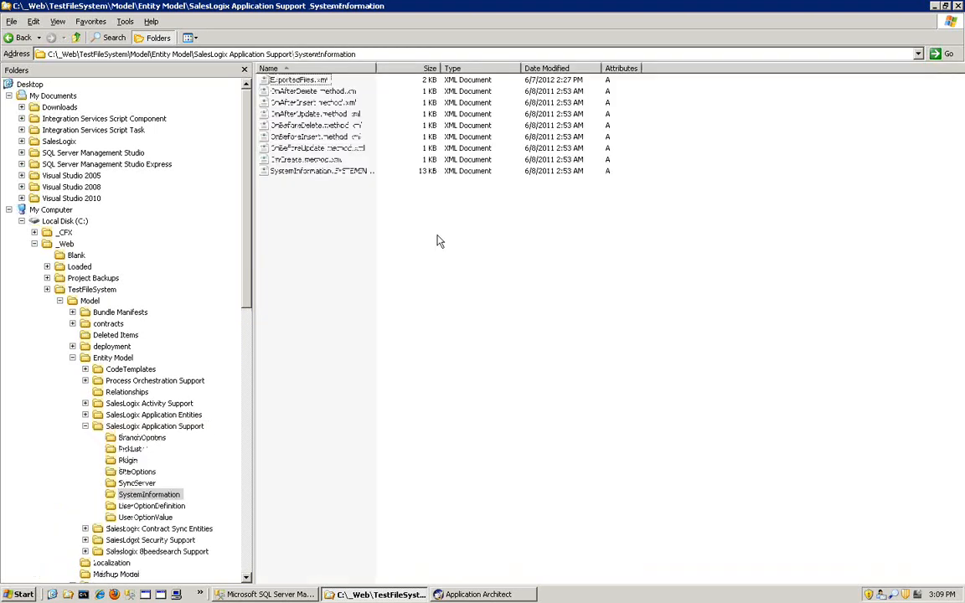
- Revisit the item paths in SQL Server Management Studio and show the Virtual File System Explorer in Application Architect
click(264, 595)
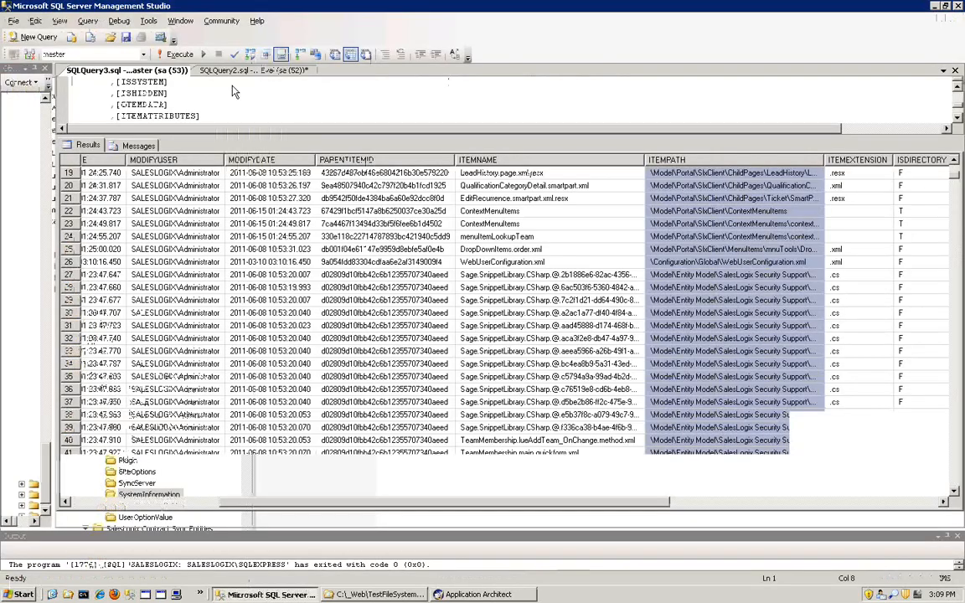
click(477, 594)
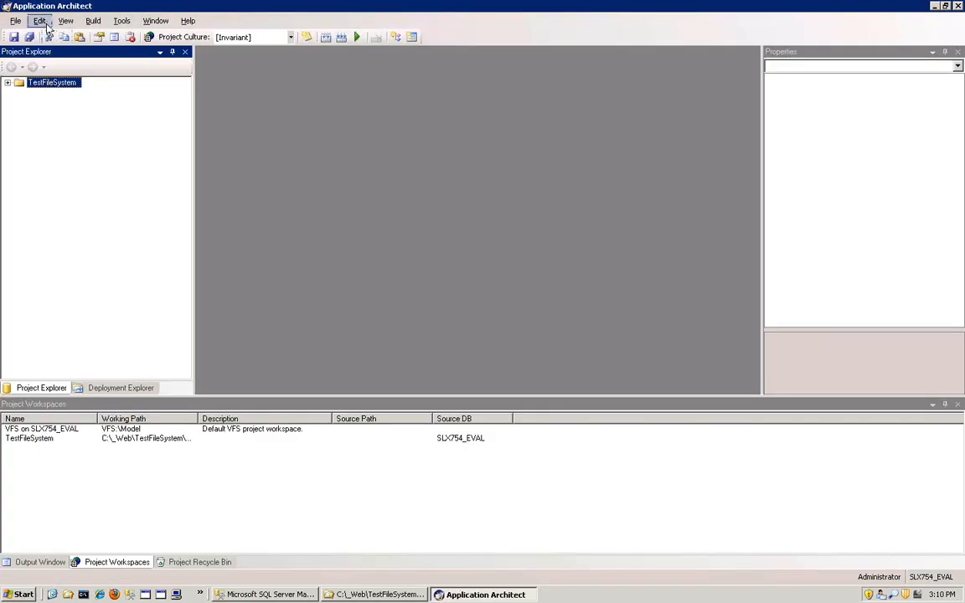
click(39, 20)
mouse_move(67, 22)
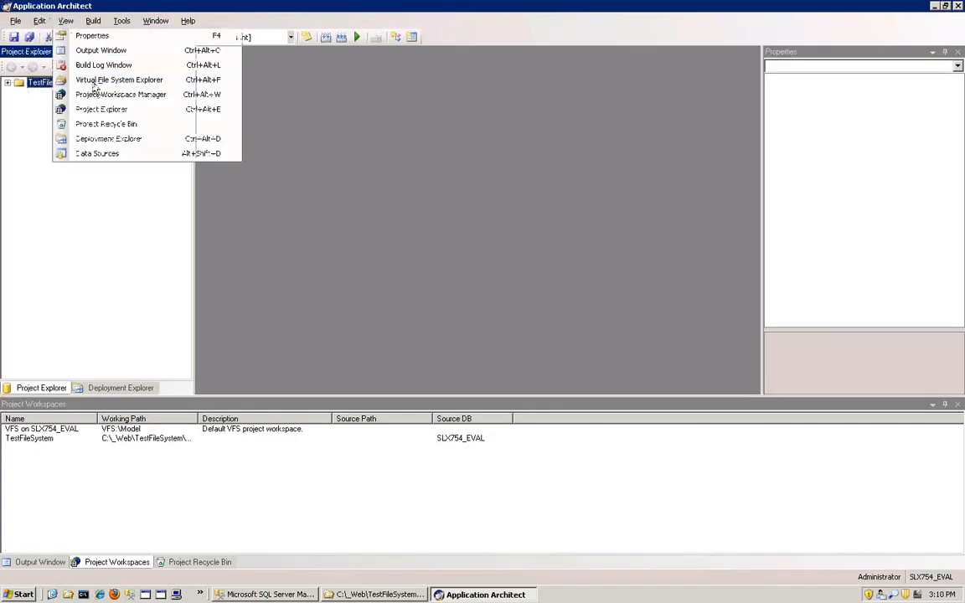
click(95, 82)
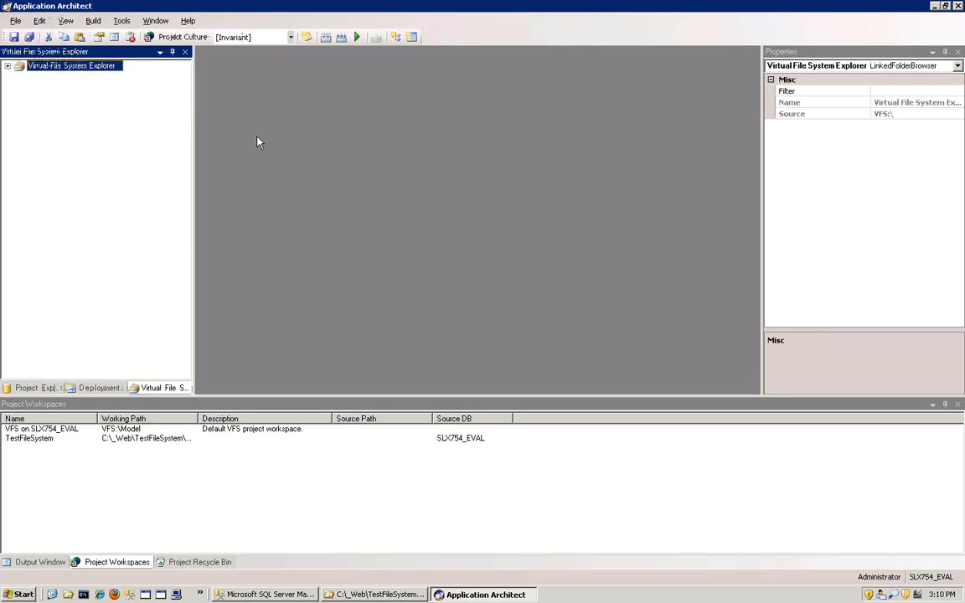
- Examine the Model folder and its deployment subfolder in the virtual file system, and collapse the tree again
click(8, 65)
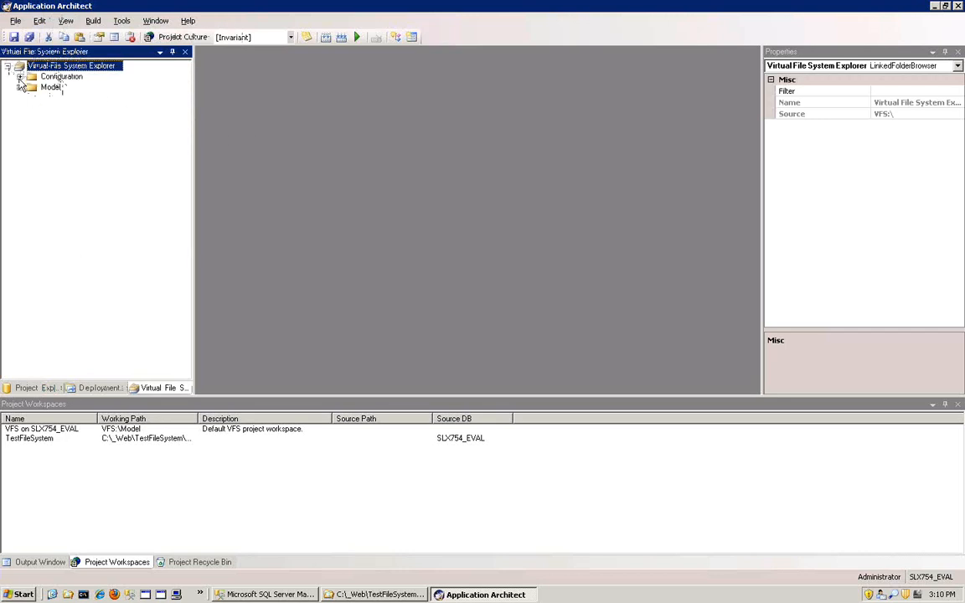
click(54, 88)
double_click(52, 87)
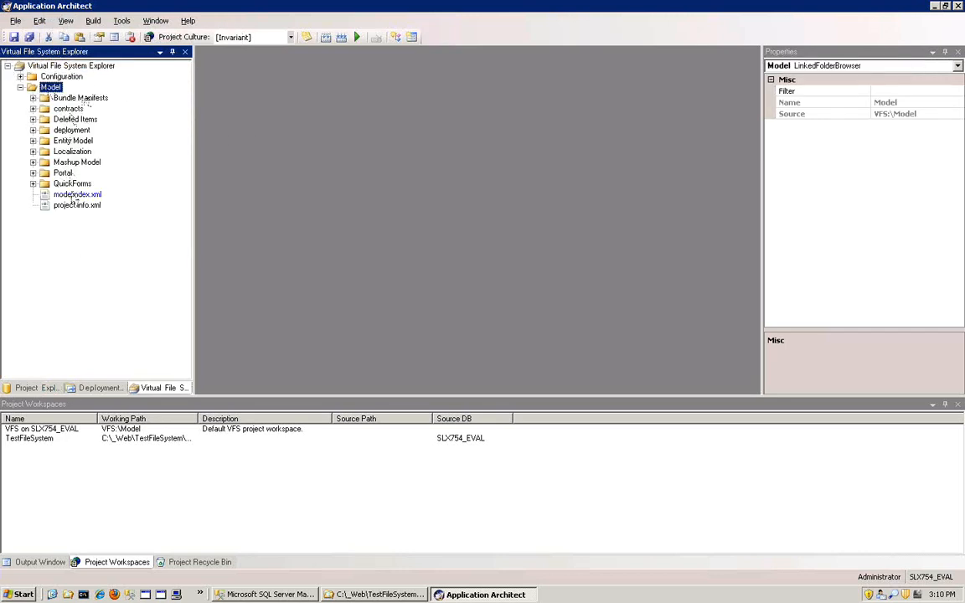
click(34, 131)
click(33, 130)
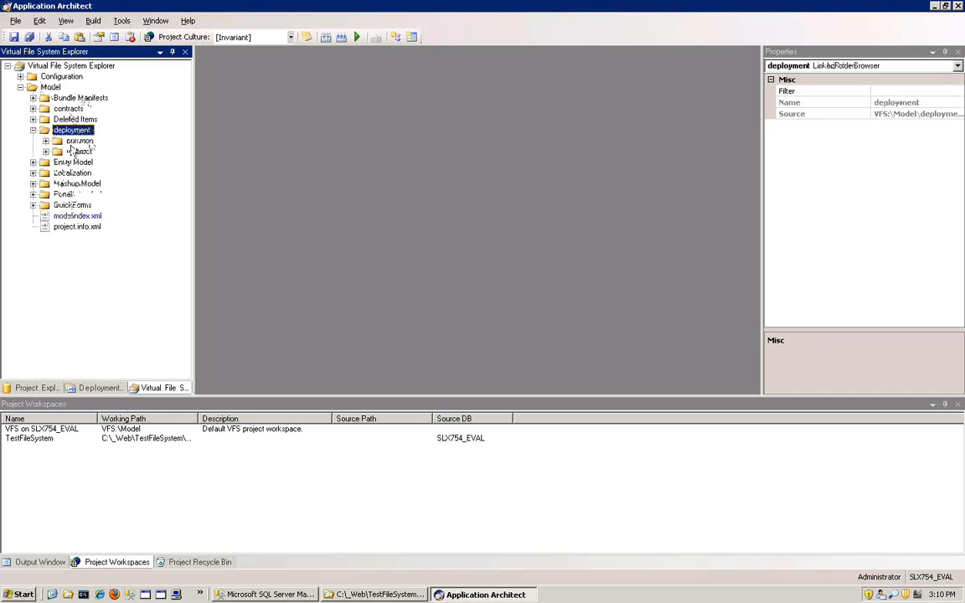
click(33, 131)
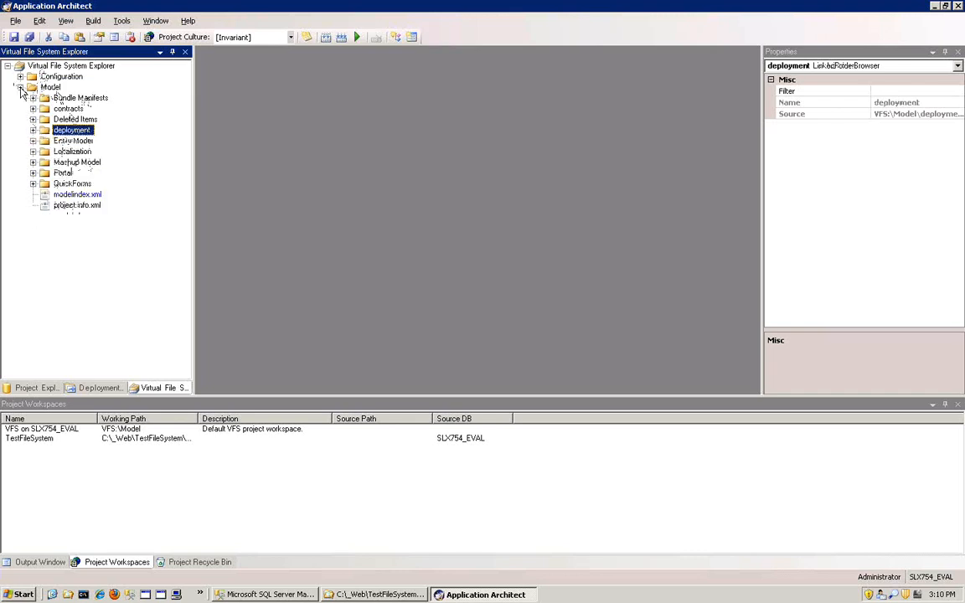
click(19, 87)
click(7, 65)
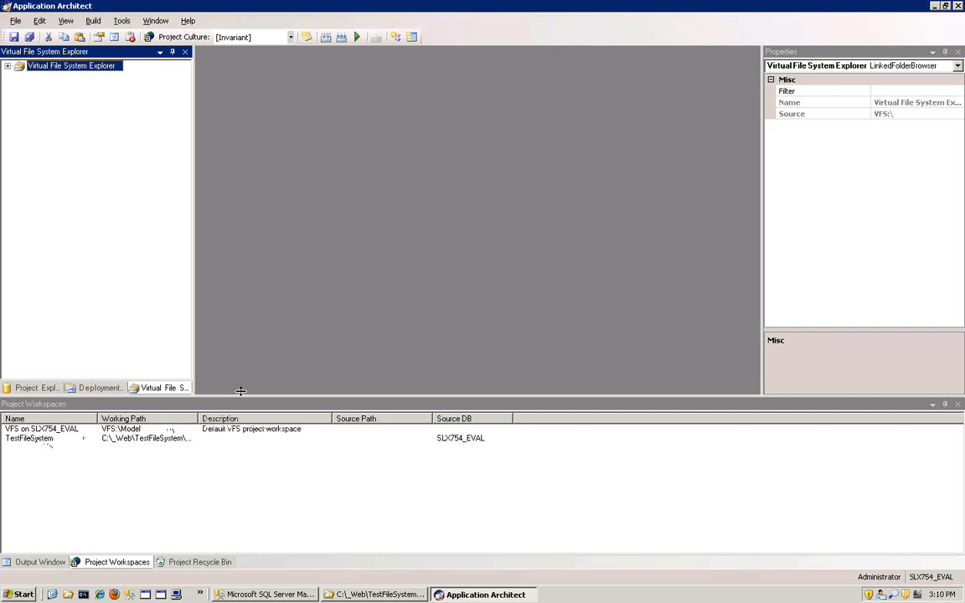
- Enlarge the area above the workspace list, review the Backup Project settings for TestFileSystem, and close them without making a backup
drag(243, 400, 241, 440)
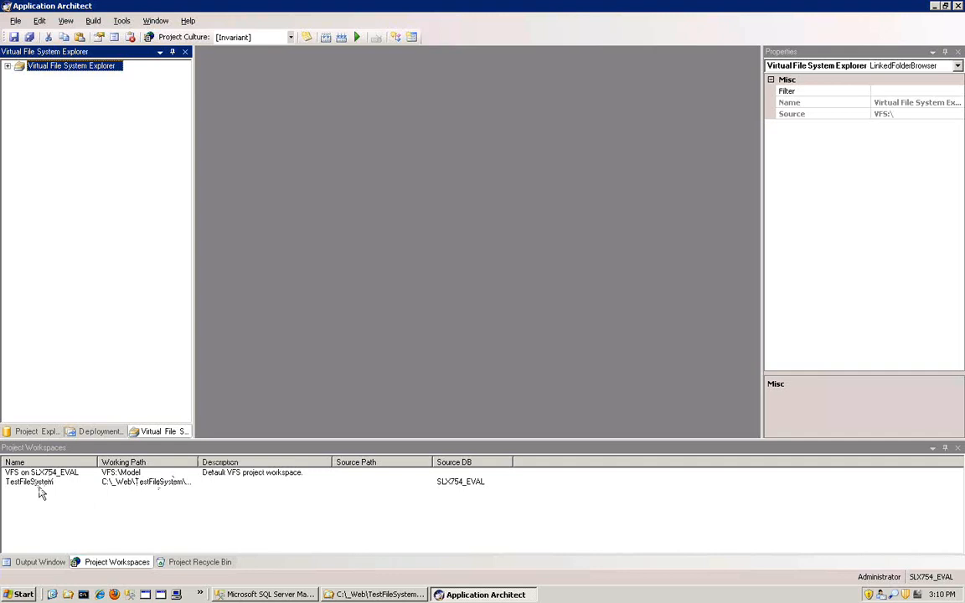
right_click(25, 514)
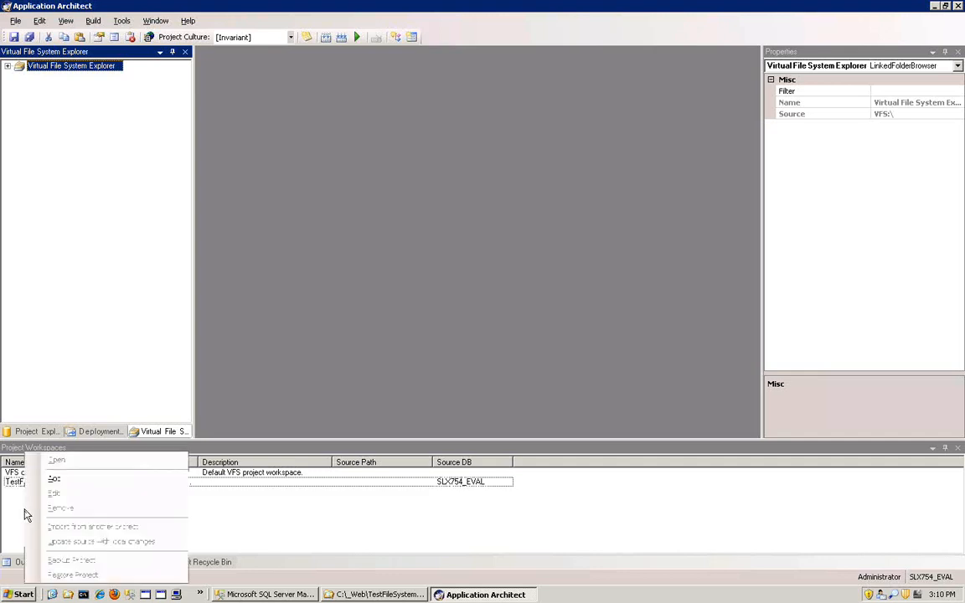
click(18, 484)
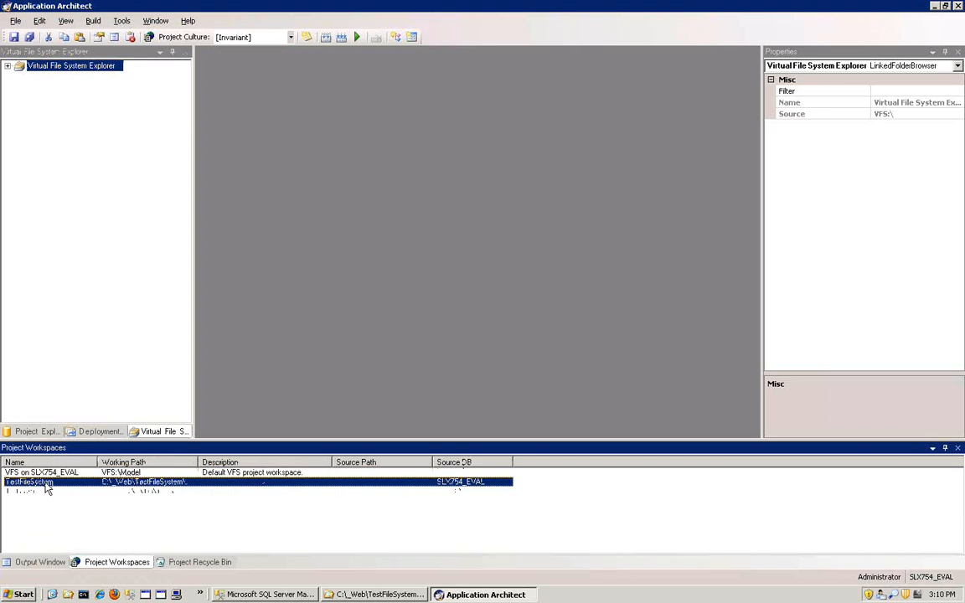
right_click(47, 488)
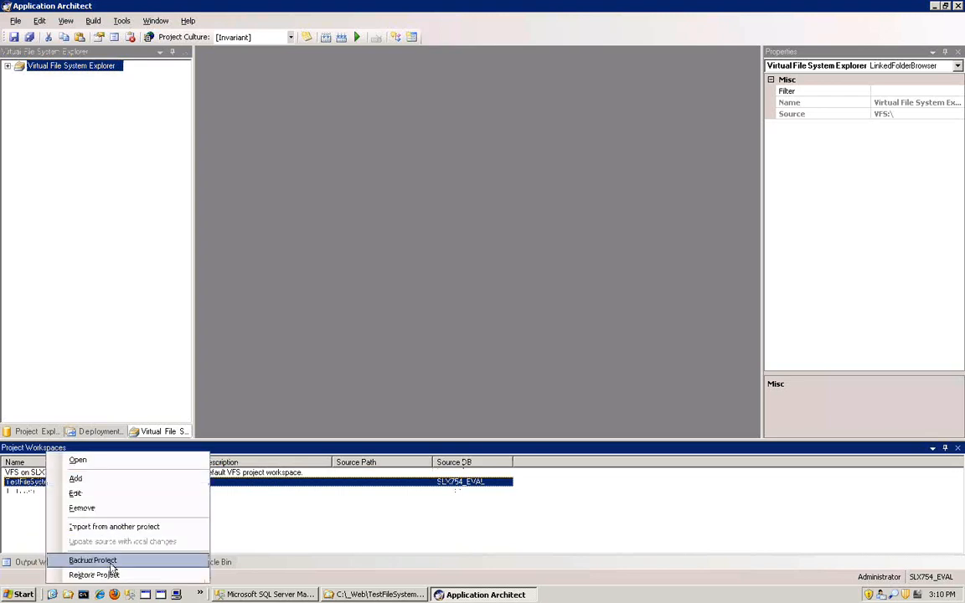
click(110, 562)
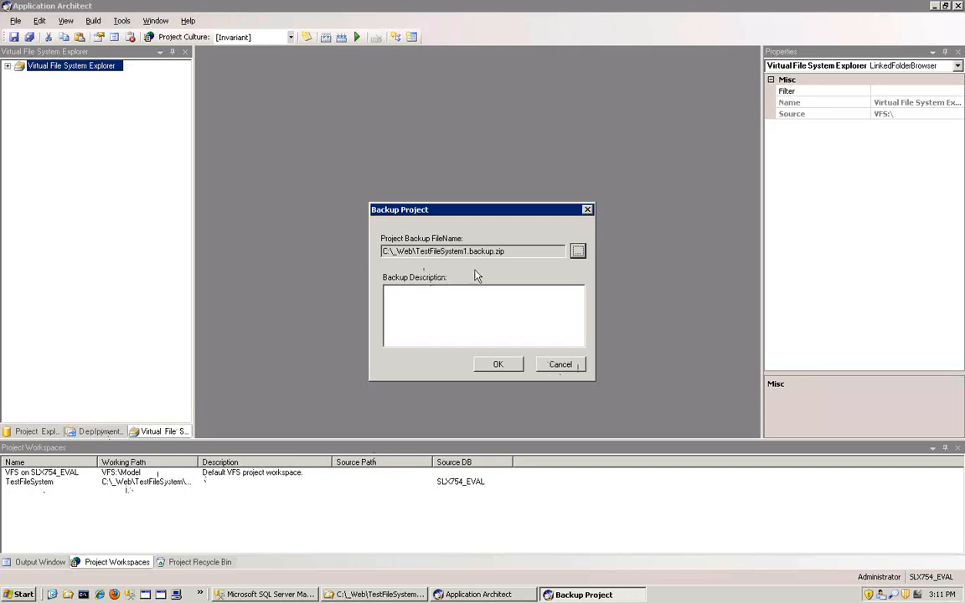
click(559, 365)
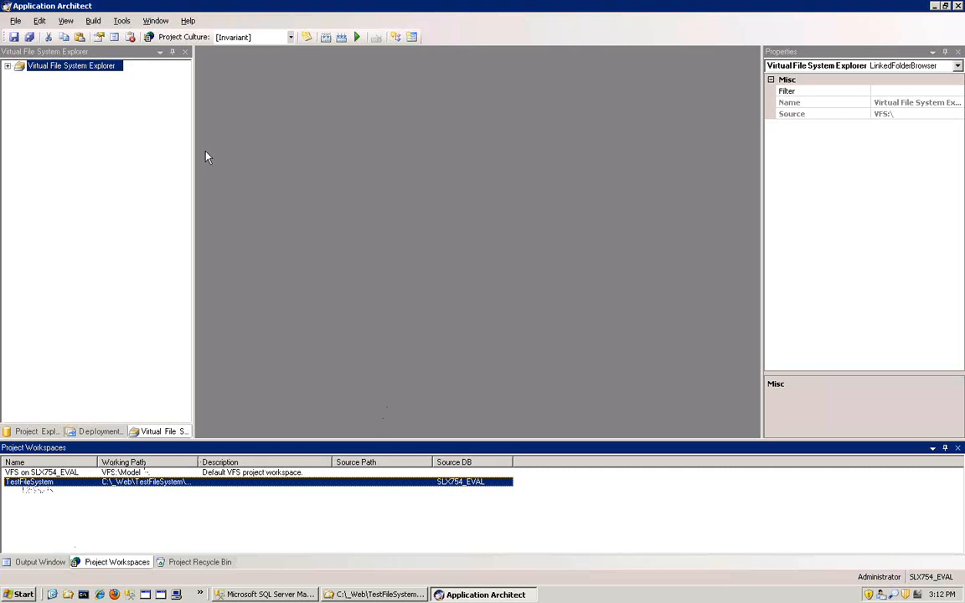
- Expand the TestFileSystem project's Entity Model in the Project Explorer, look through its Relationships, and list its Packages
click(36, 432)
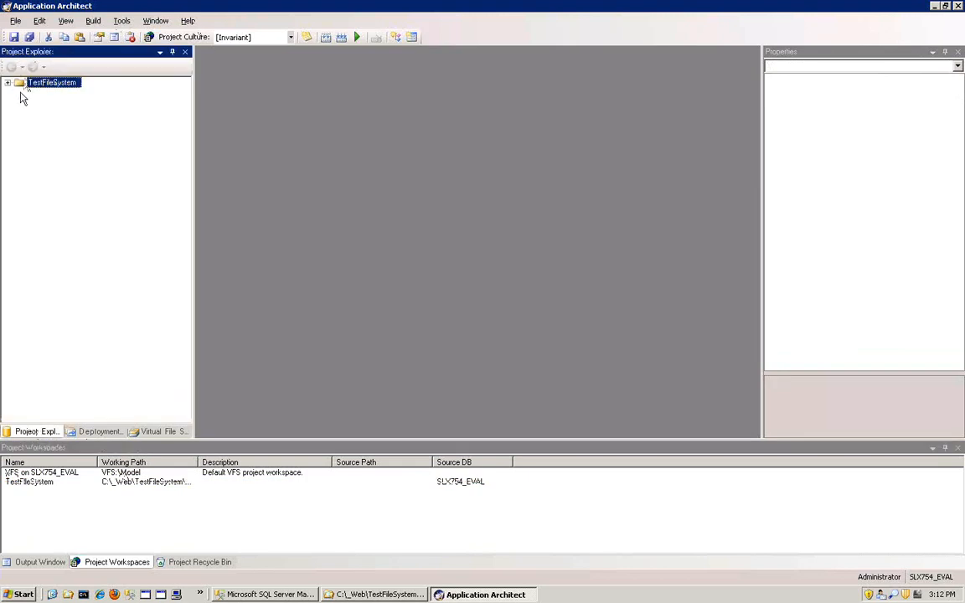
click(8, 82)
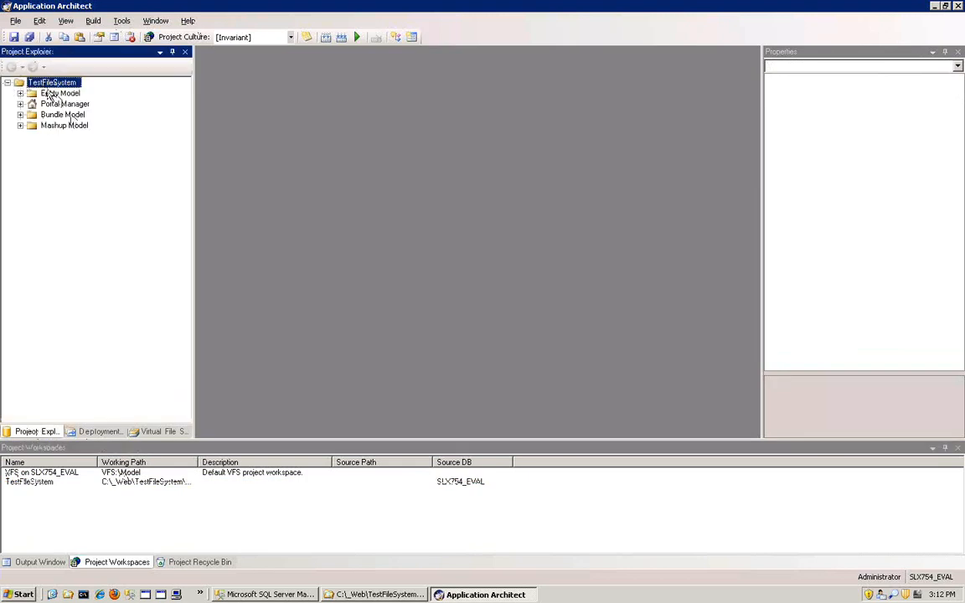
click(28, 94)
click(20, 94)
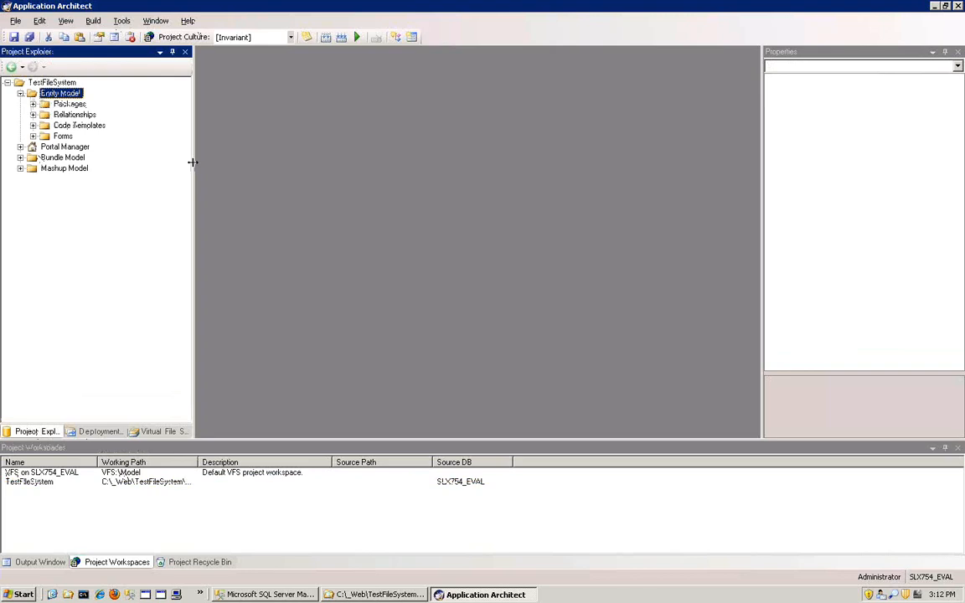
click(72, 115)
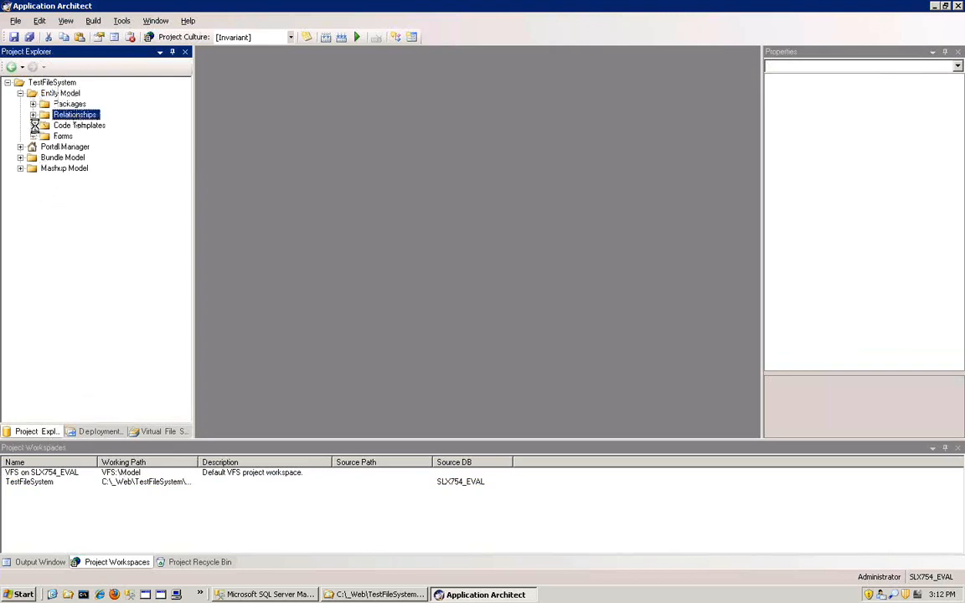
click(33, 115)
click(34, 105)
click(33, 114)
click(33, 103)
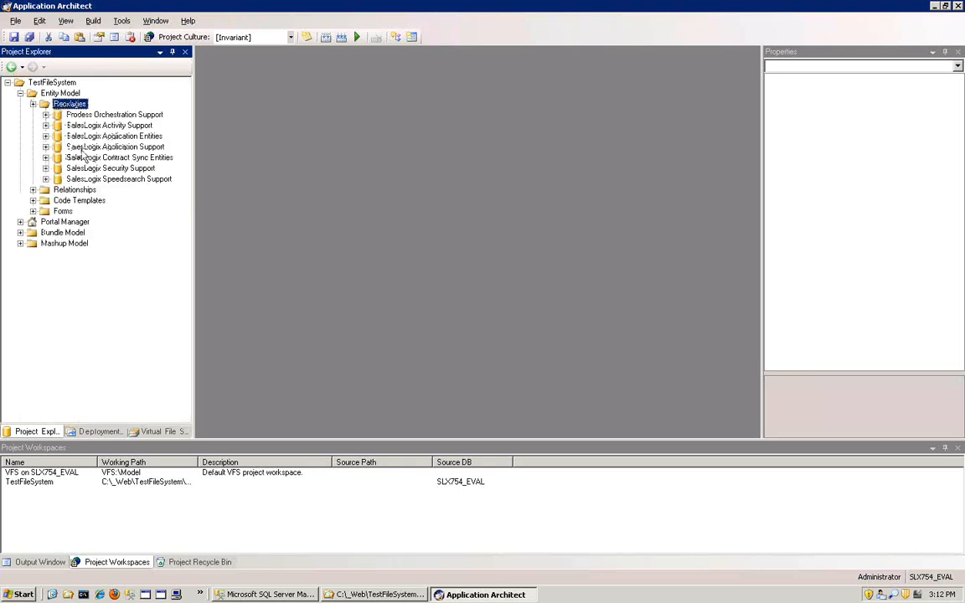
- Create a business entity from the existing CONTACTEXTENSION table in the SalesLogix Application Entities package, and build the interfaces
click(53, 136)
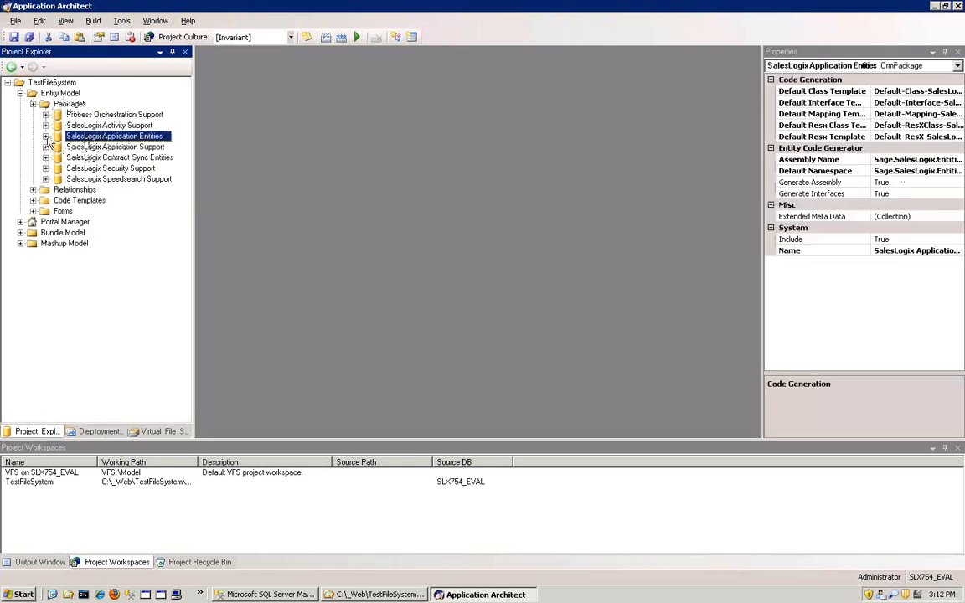
click(45, 136)
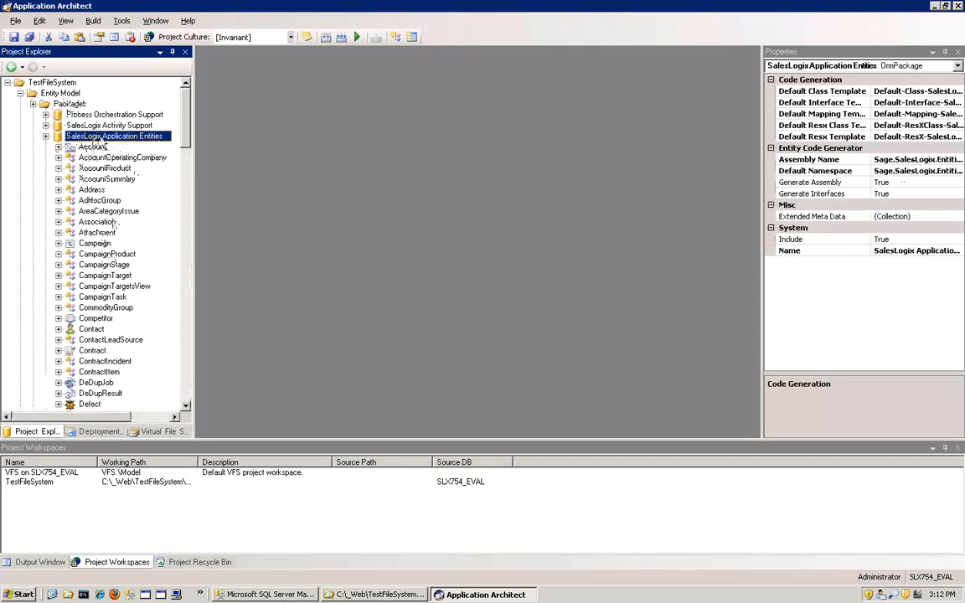
right_click(100, 138)
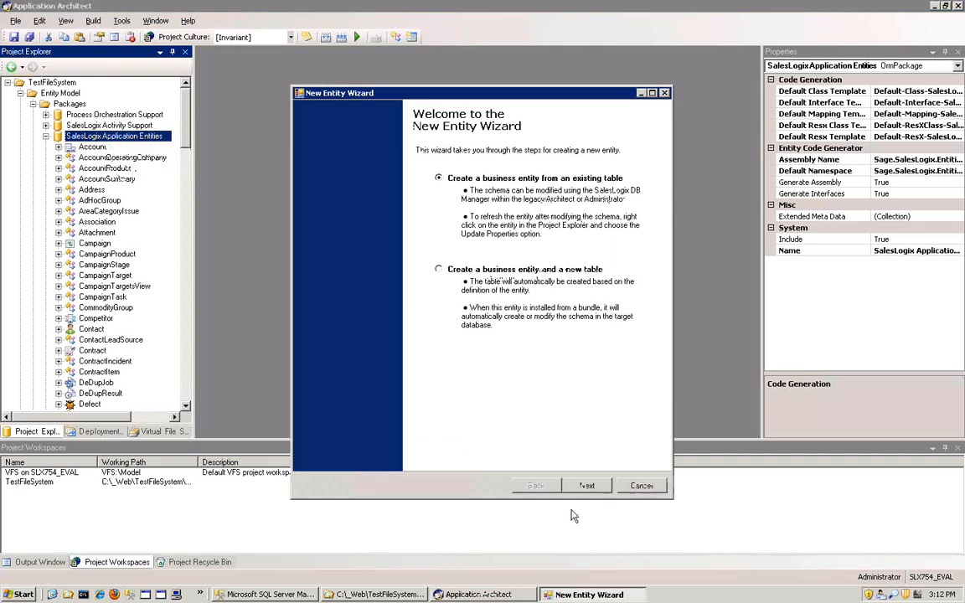
click(586, 487)
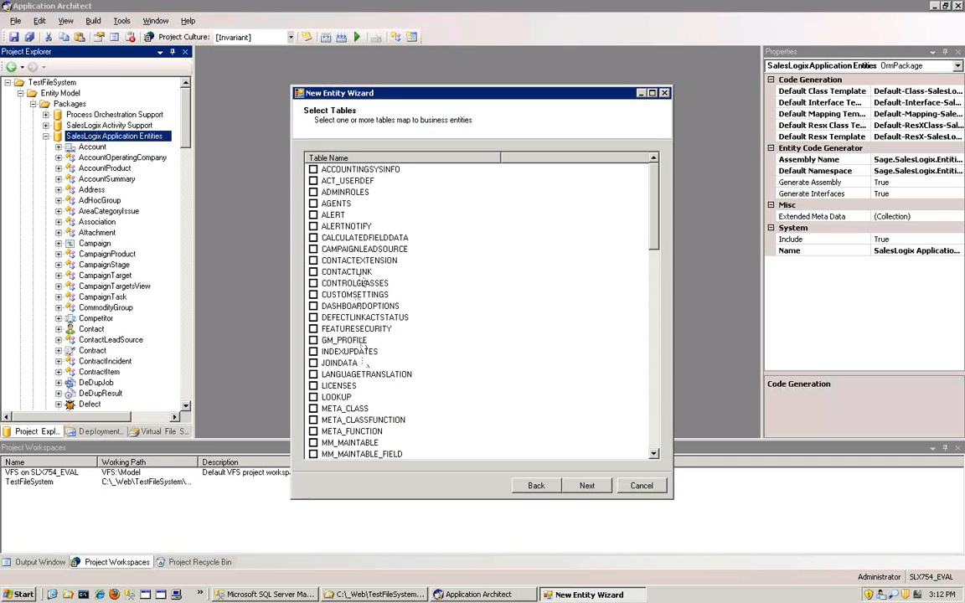
click(314, 261)
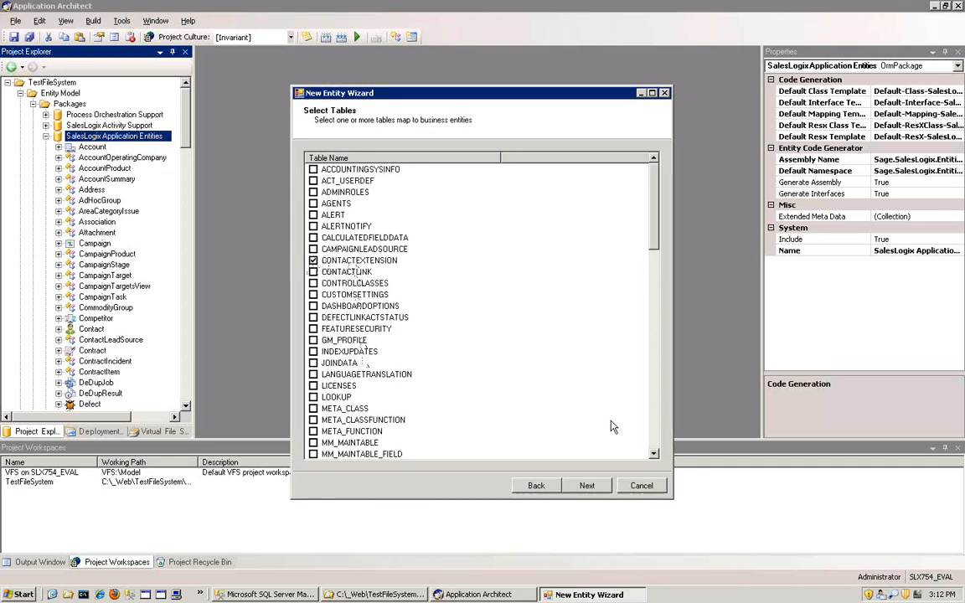
click(586, 487)
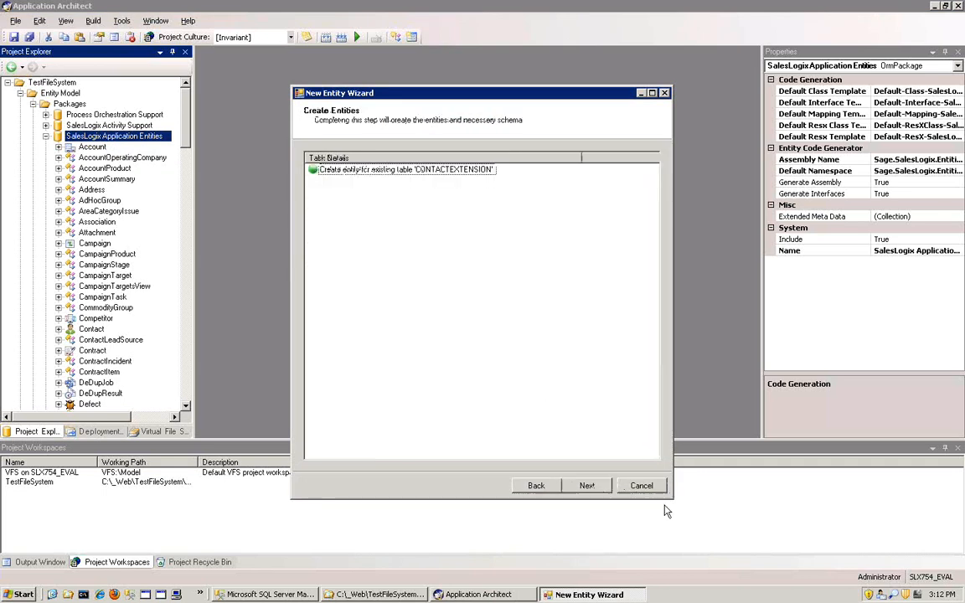
click(587, 485)
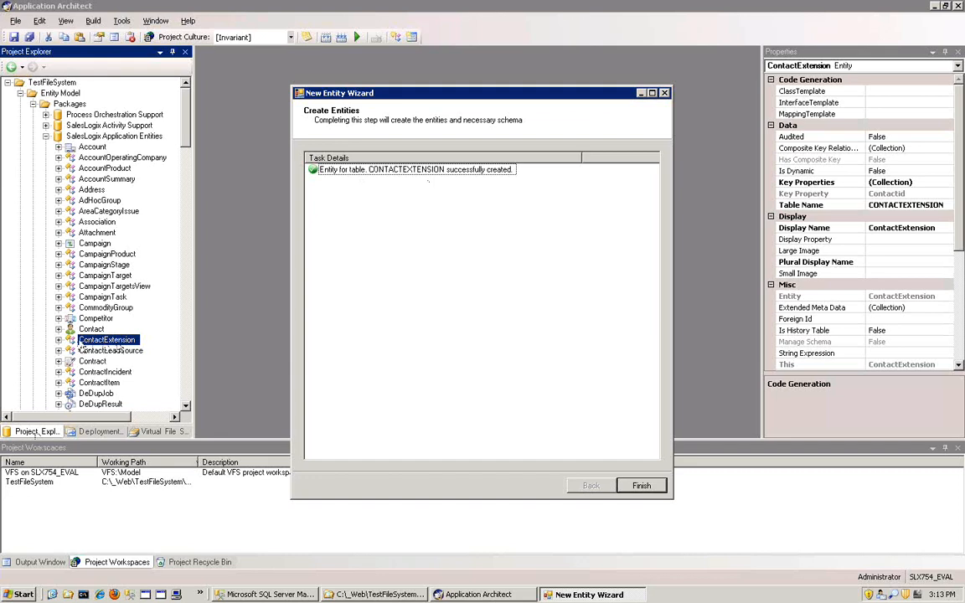
click(639, 487)
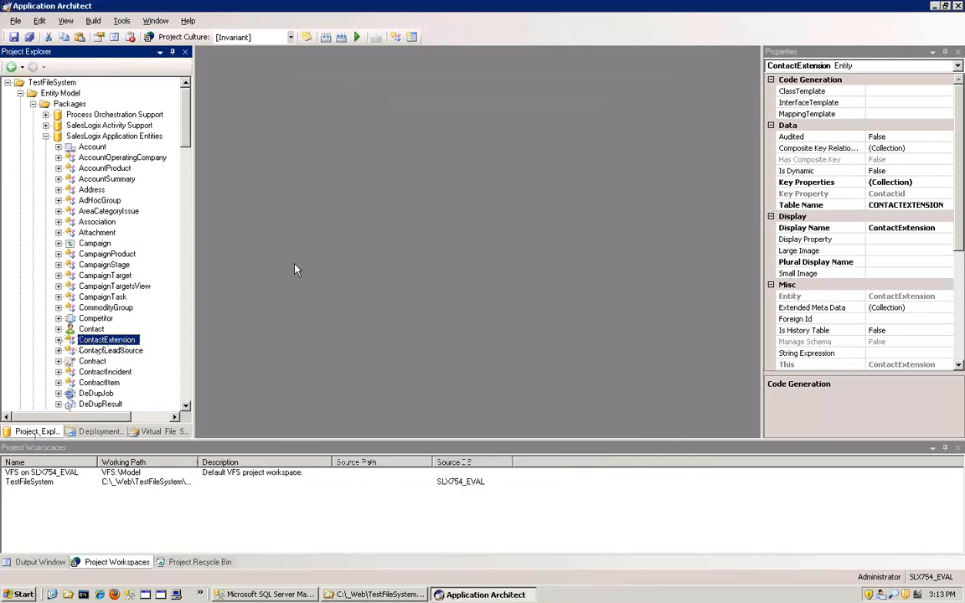
click(326, 39)
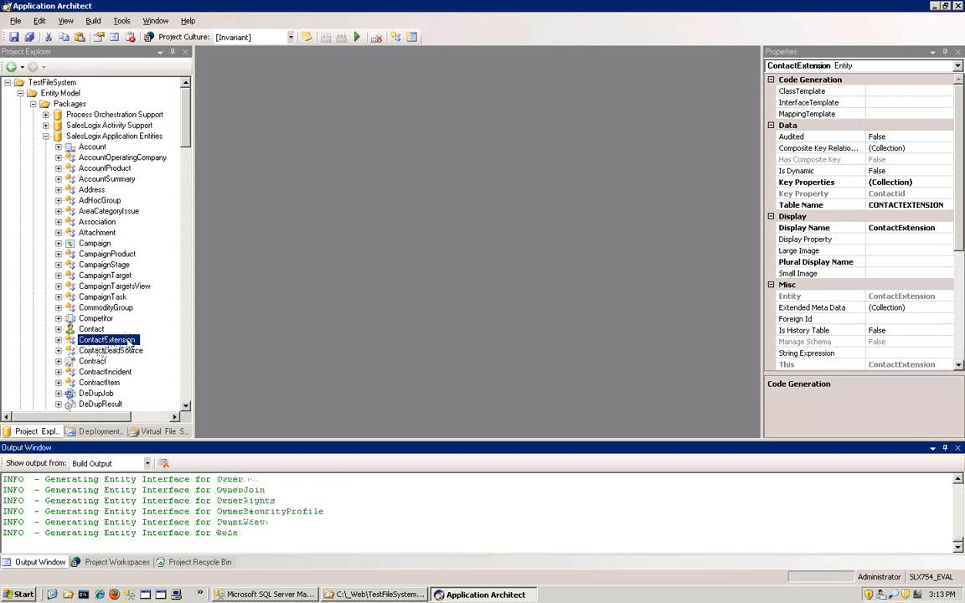
- Mark the ContactExtension entity as an extension of Contact, then save and close the entity
click(130, 343)
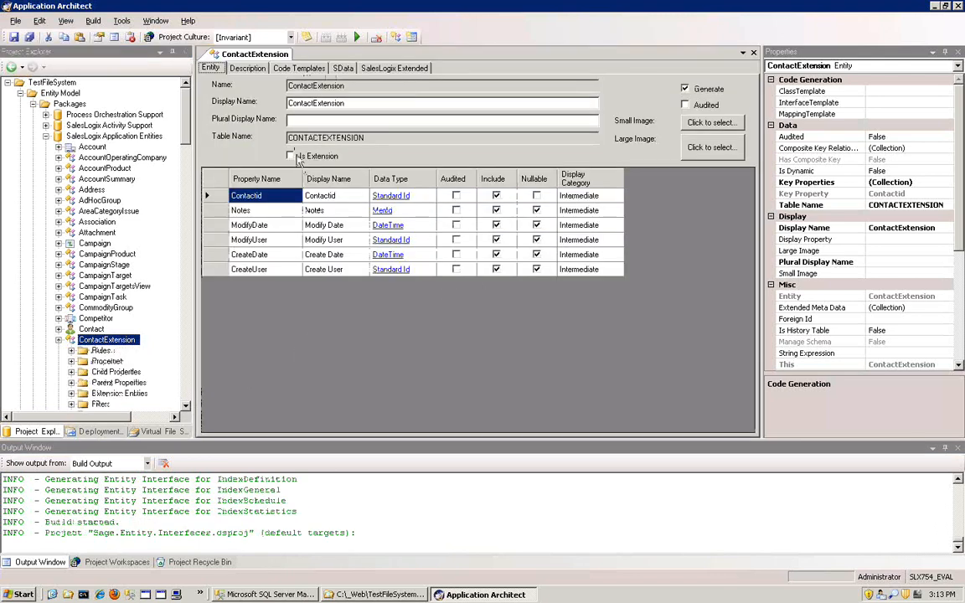
click(292, 158)
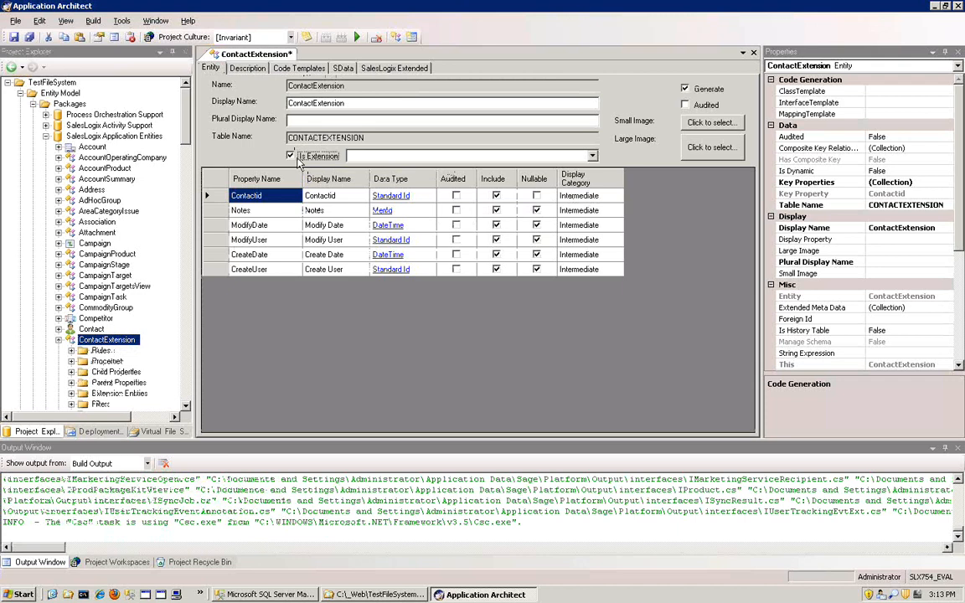
click(536, 156)
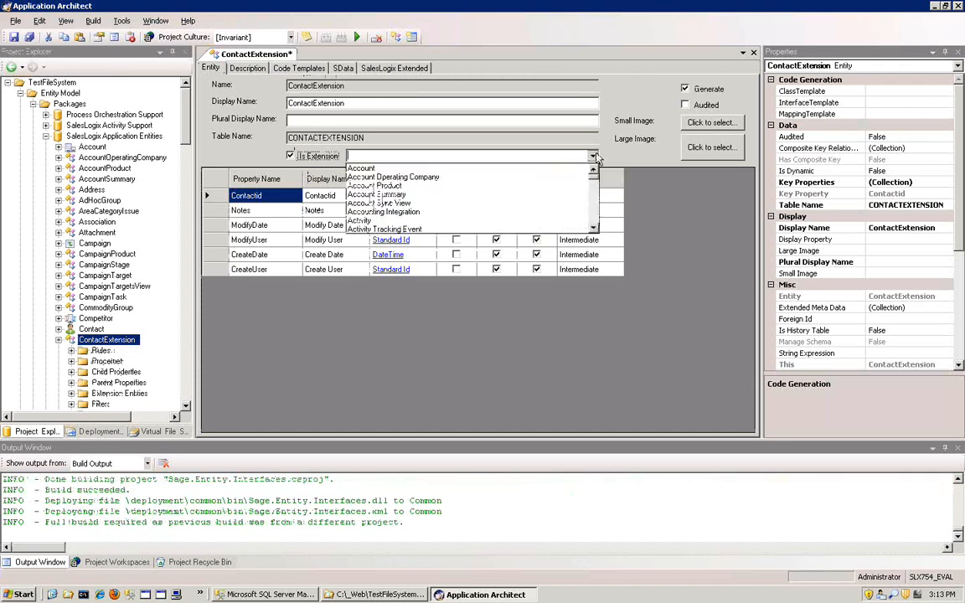
click(594, 229)
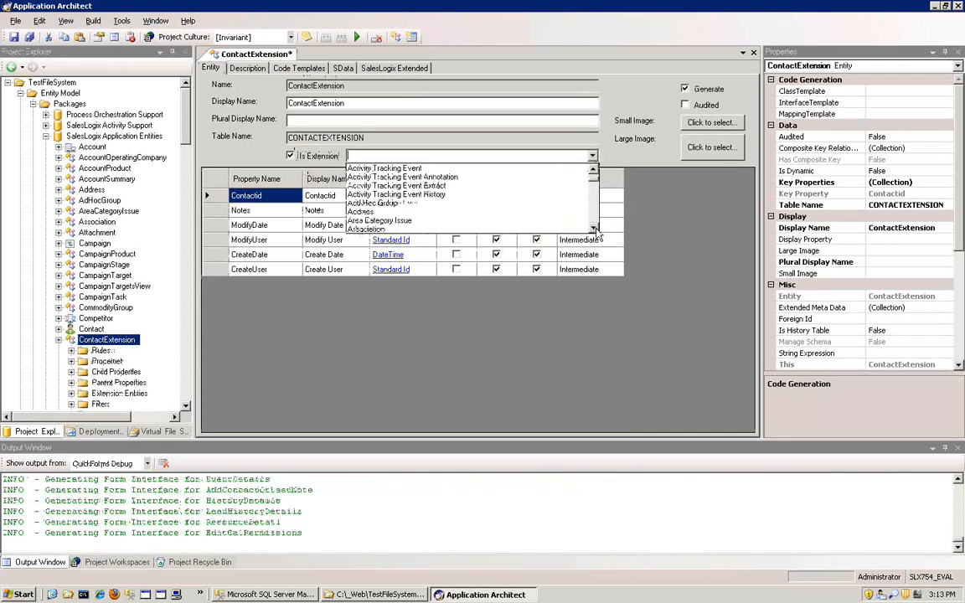
click(594, 229)
click(595, 229)
click(594, 229)
click(595, 228)
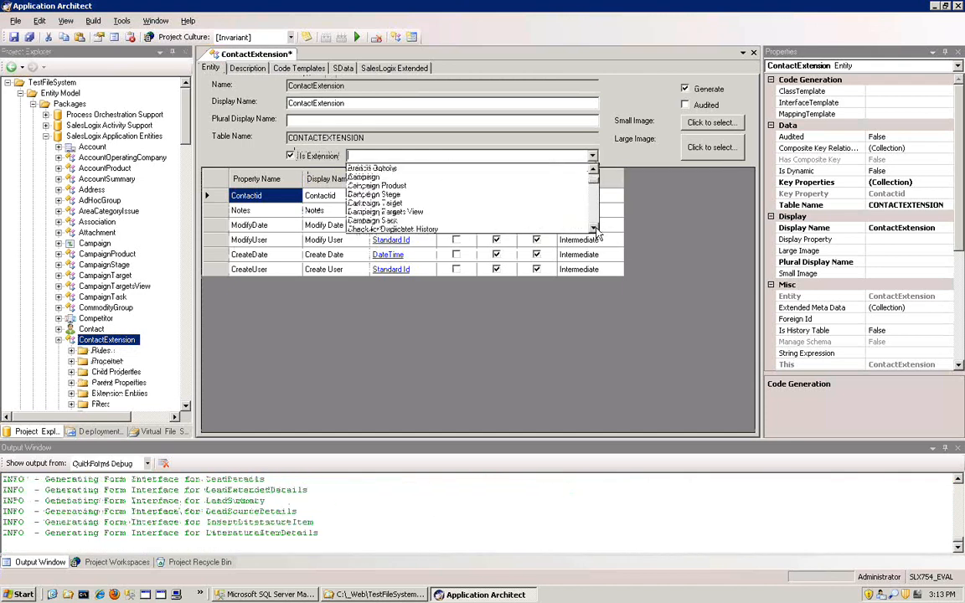
click(595, 229)
click(595, 229)
click(594, 228)
click(594, 229)
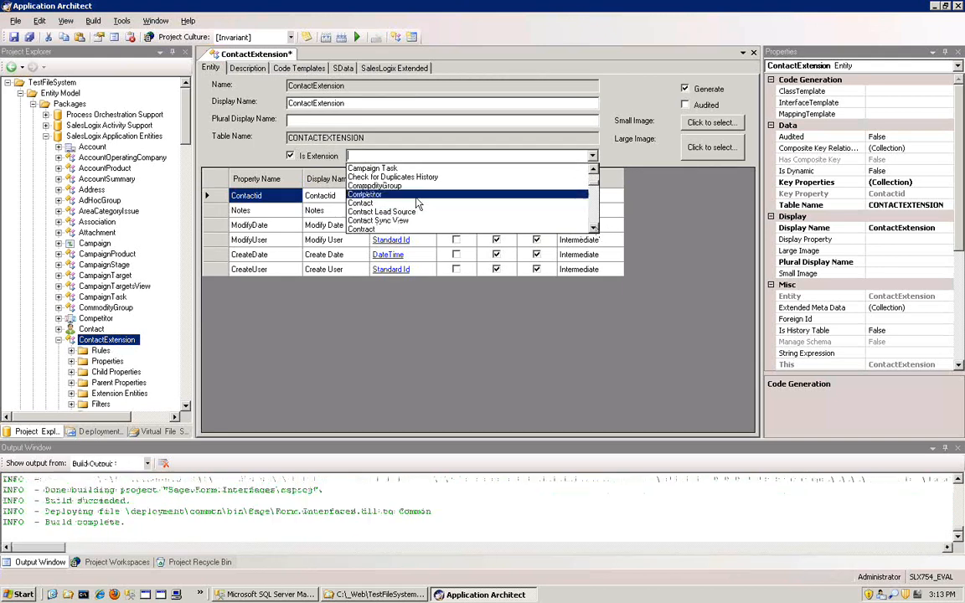
scroll(415, 203, up, 2)
scroll(415, 203, up, 3)
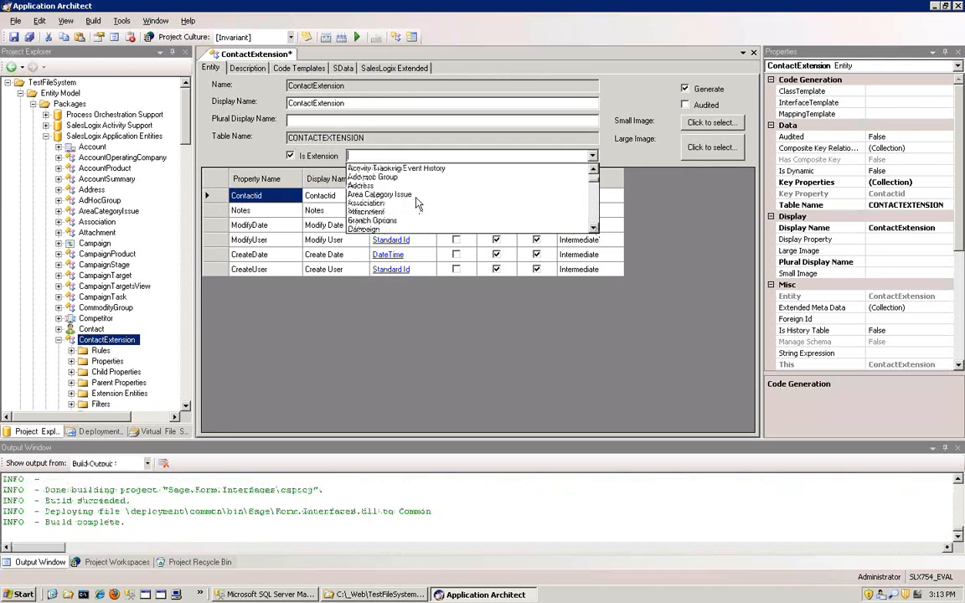
scroll(415, 202, down, 2)
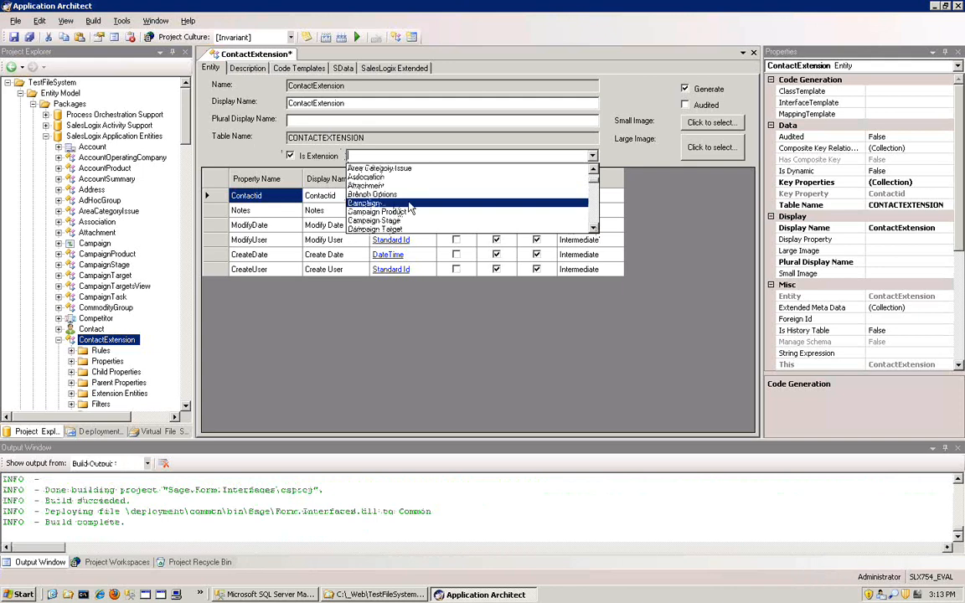
scroll(378, 201, down, 3)
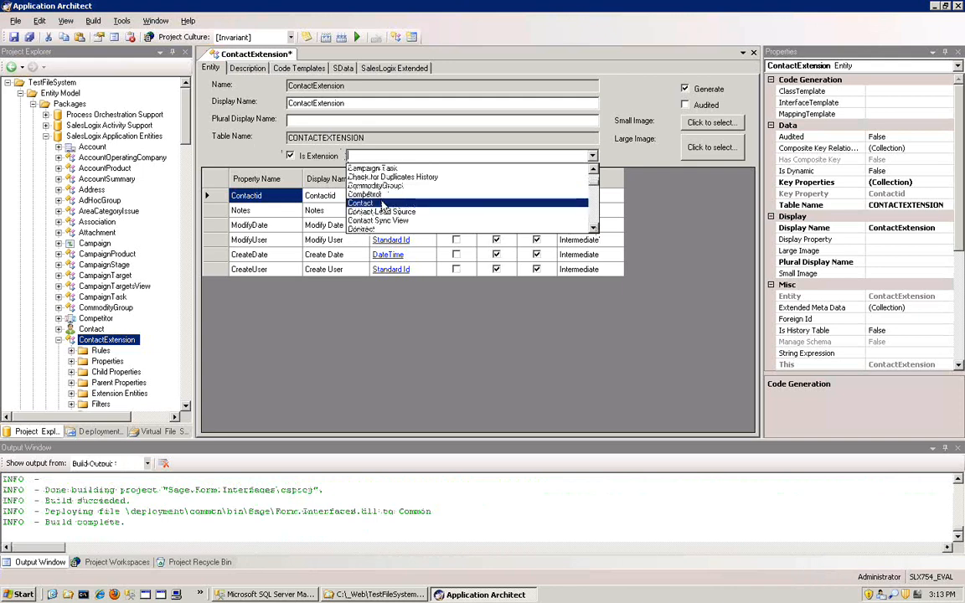
click(381, 204)
click(14, 37)
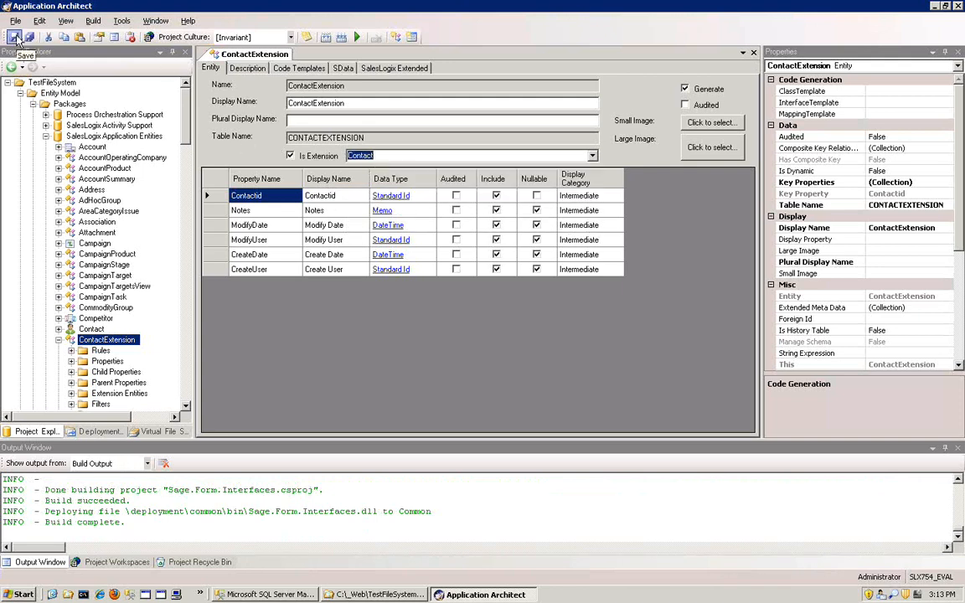
click(755, 54)
- Start a new detail form named TestForm under the ContactExtension entity's Forms
scroll(186, 408, down, 3)
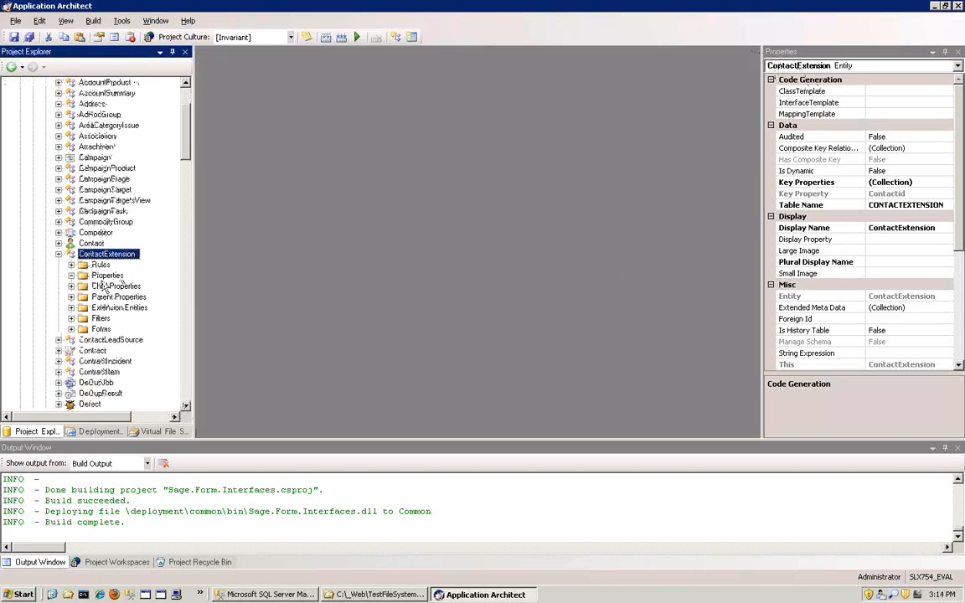
click(74, 331)
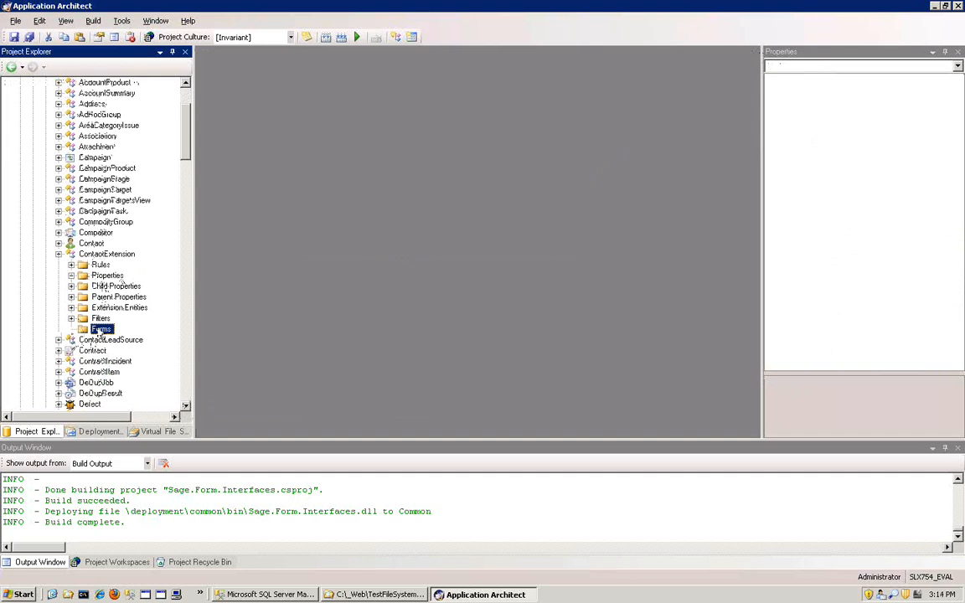
right_click(99, 331)
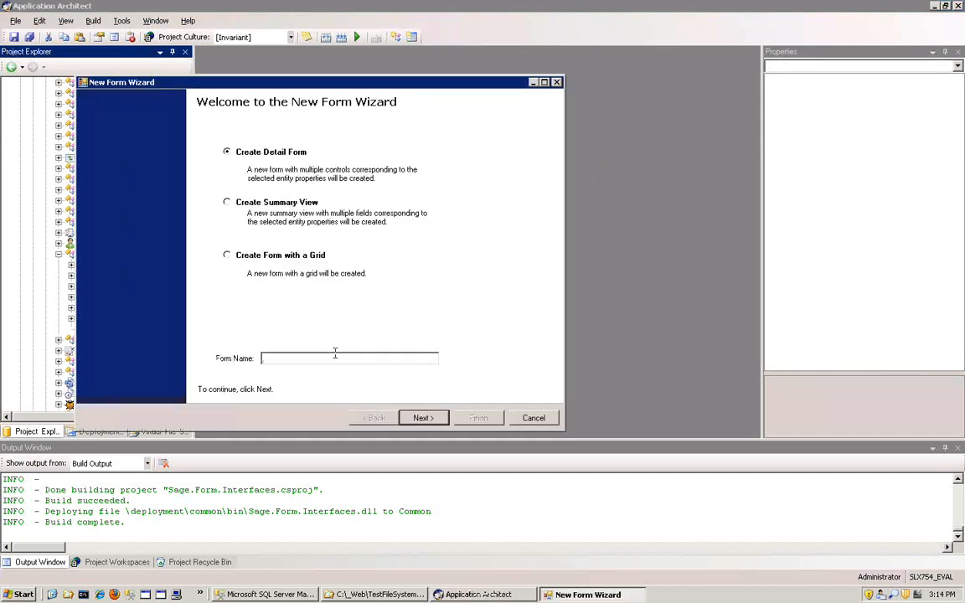
text(Test4Form)
click(423, 418)
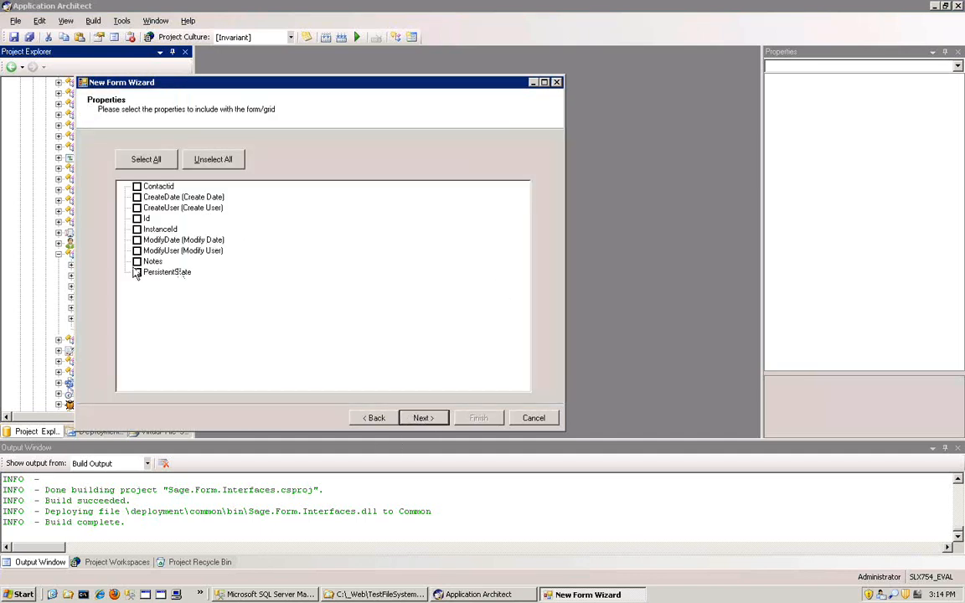
- Include the Notes and PersistentState properties on the new form, finish creating it, and save it
click(136, 261)
click(137, 272)
click(423, 418)
click(429, 417)
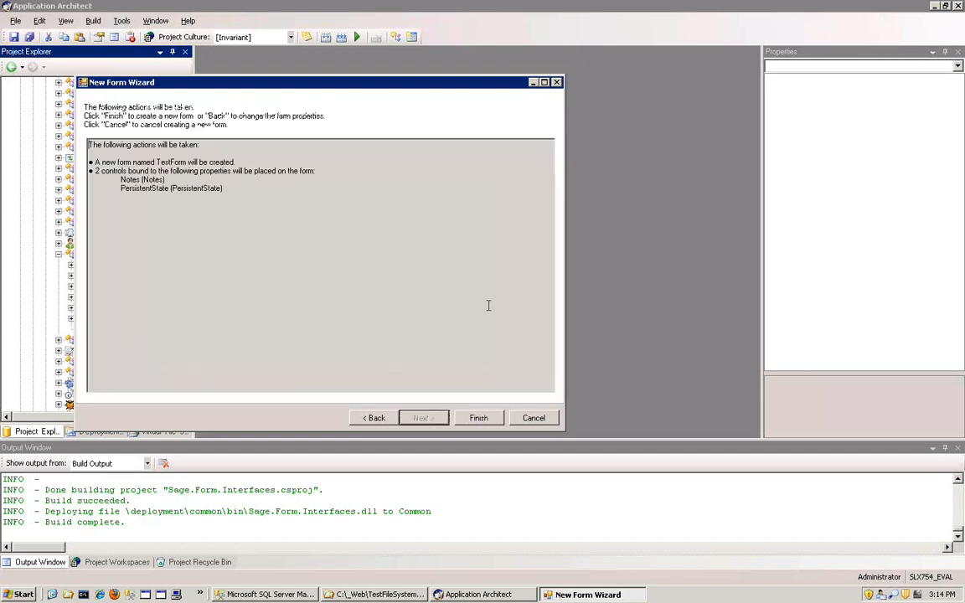
click(479, 418)
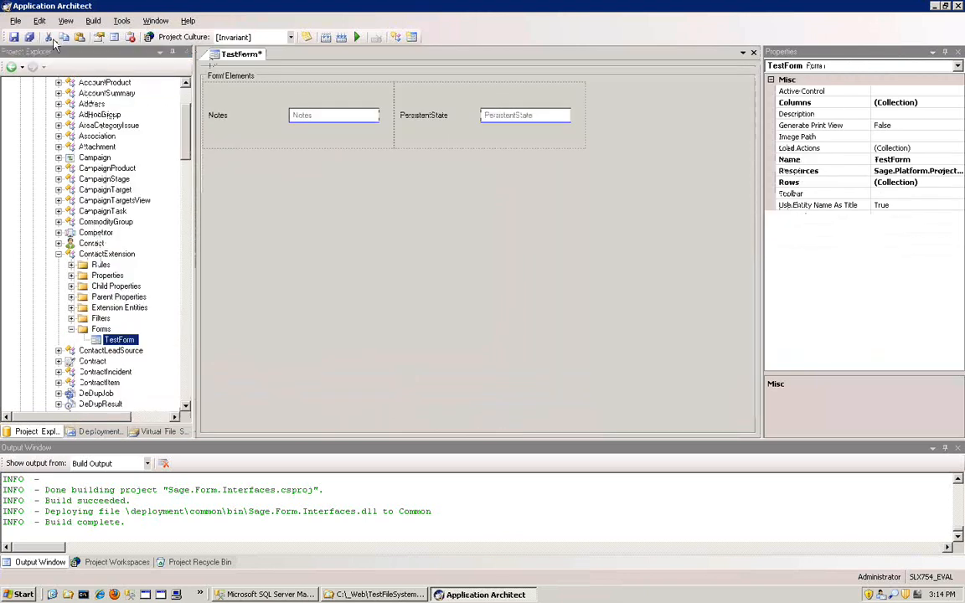
click(14, 38)
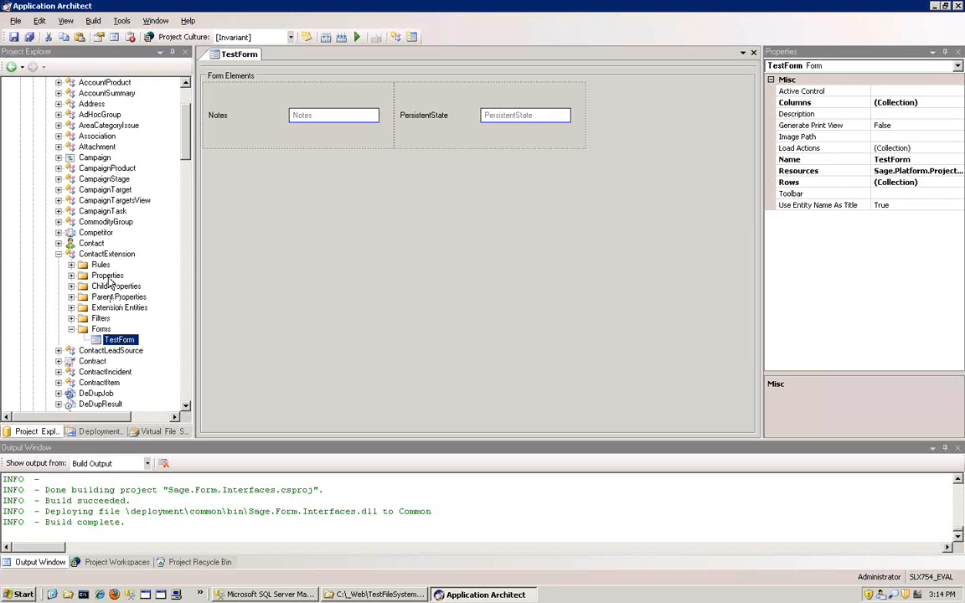
- Add a business rule named TestBusinessRule to ContactExtension's Business Rule Methods
click(100, 265)
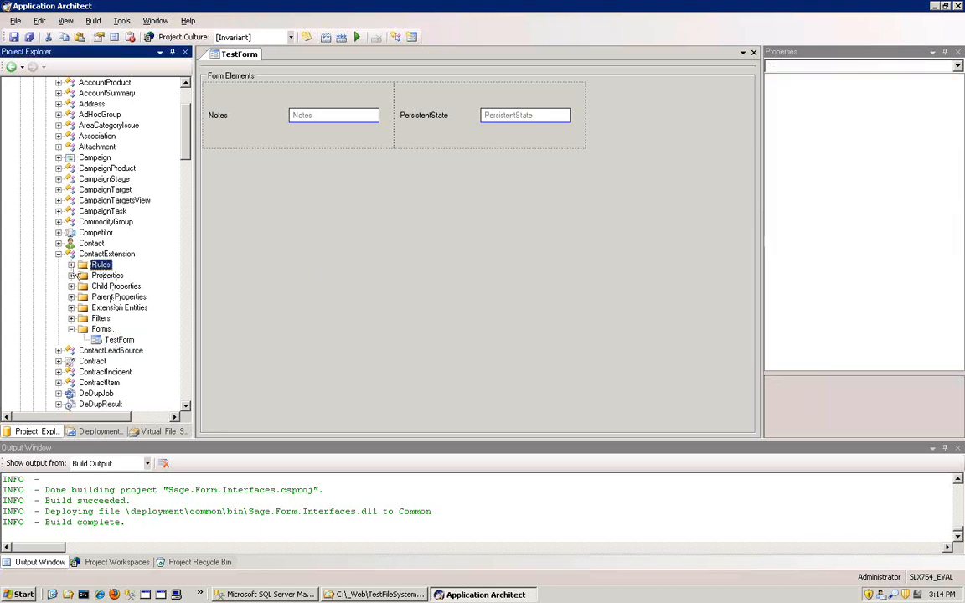
click(71, 264)
click(126, 276)
right_click(123, 277)
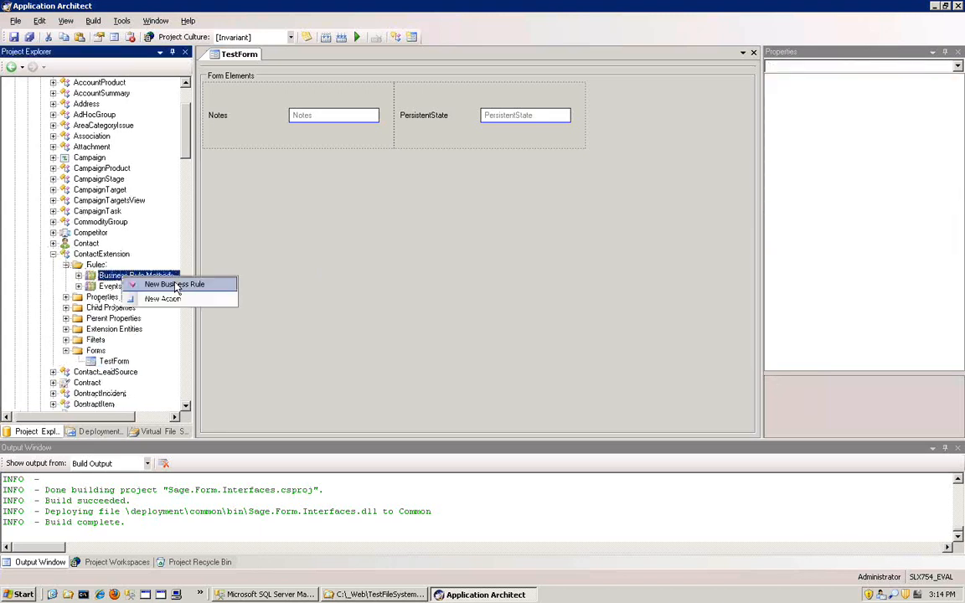
click(174, 284)
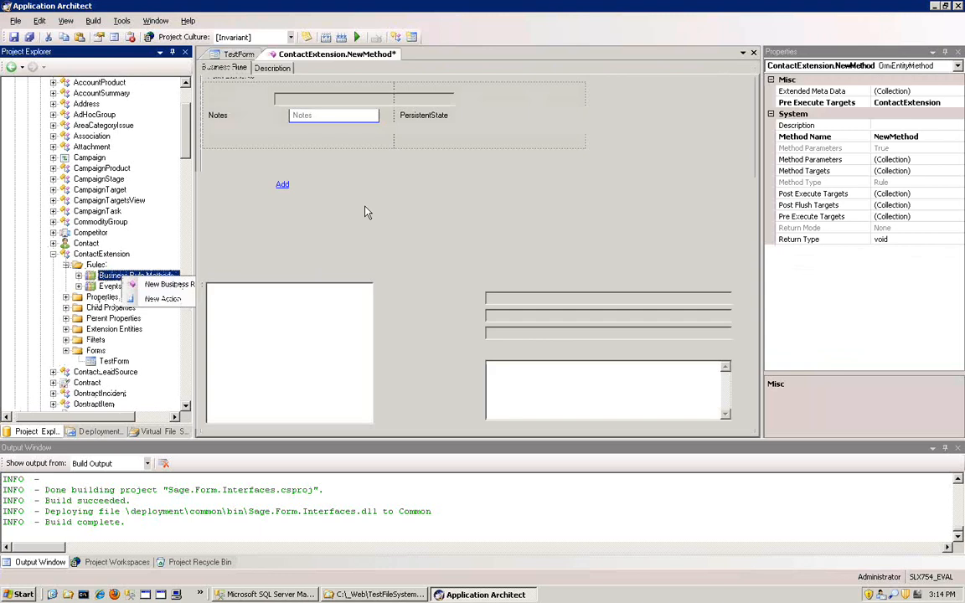
text(T)
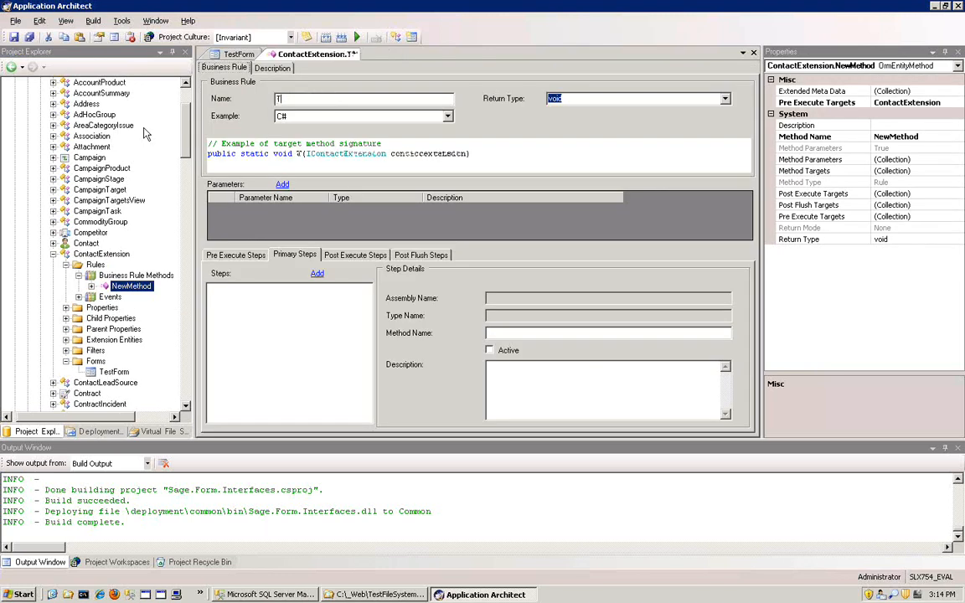
text(estBusinessRule)
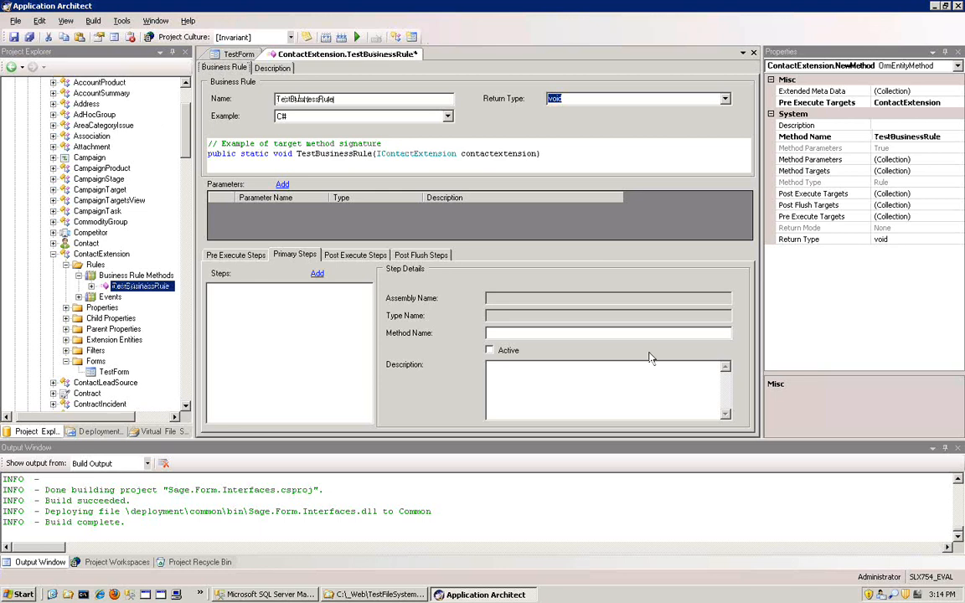
- Add a C# code snippet named TestBusinessRuleStep as a primary step of the business rule
click(317, 275)
click(388, 152)
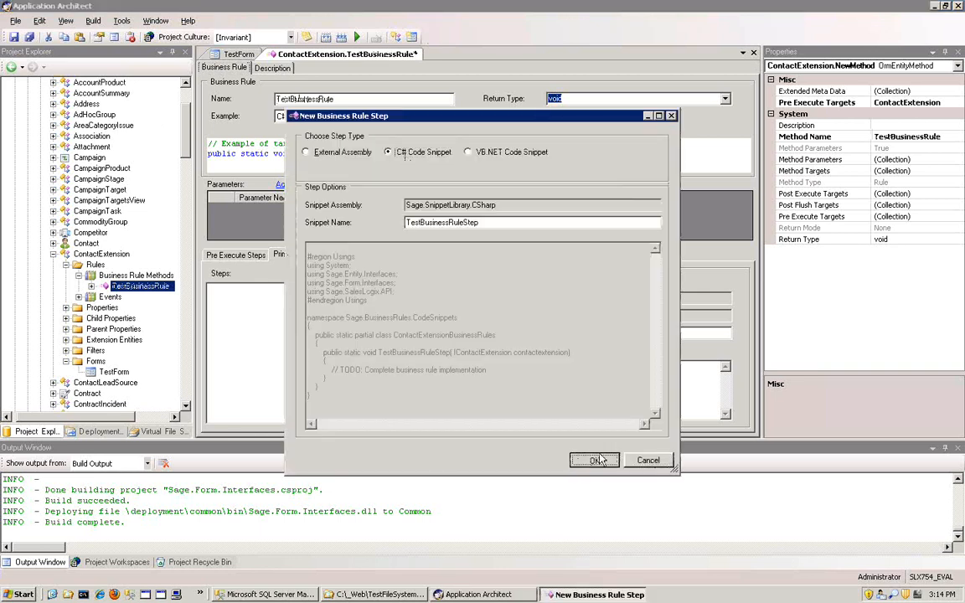
click(594, 460)
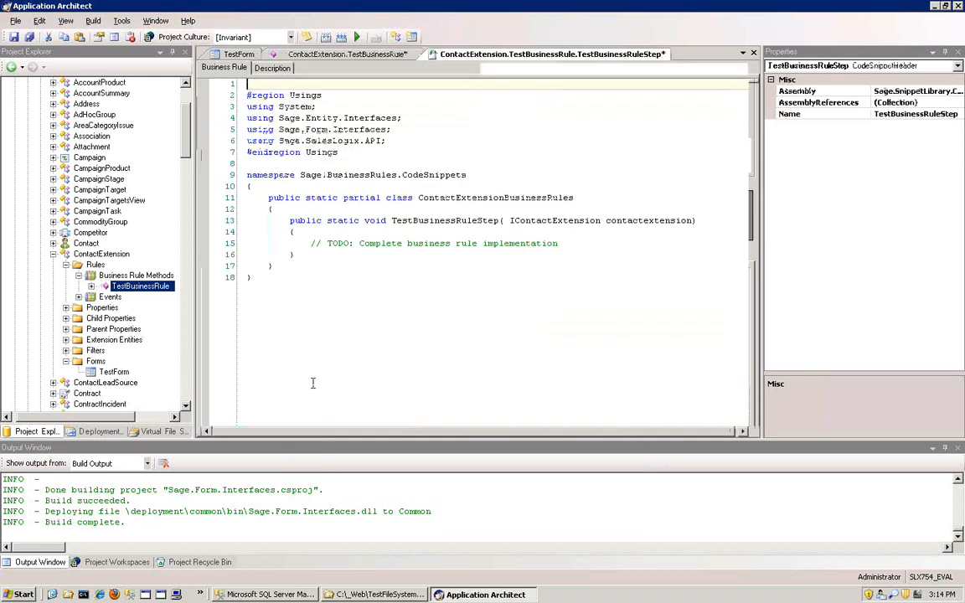
- Add the statement throw new Exception("test"); below the TODO comment in TestBusinessRuleStep and save the snippet
click(611, 196)
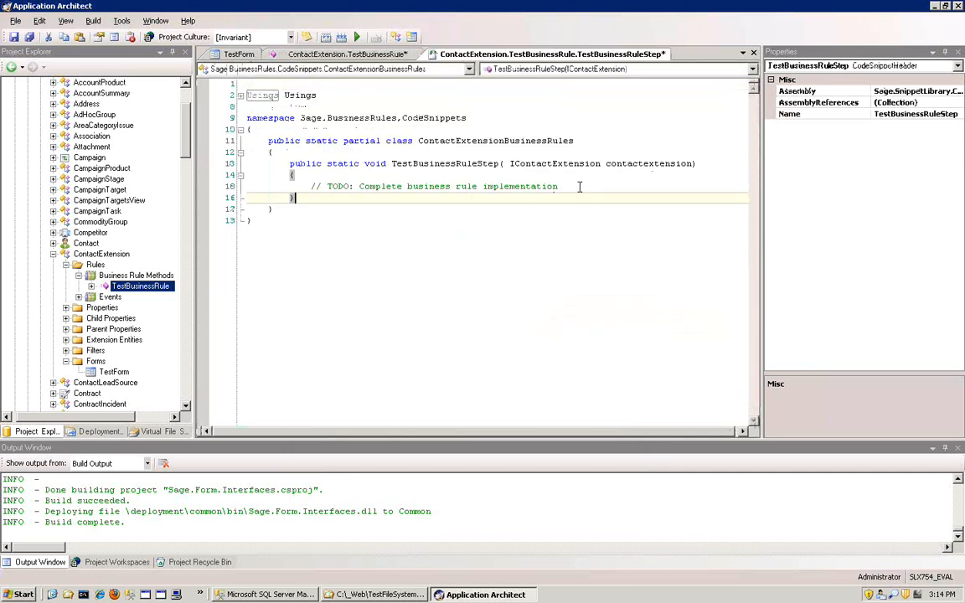
click(612, 185)
key(Return)
text(throw.)
key(BackSpace)
text(new ex)
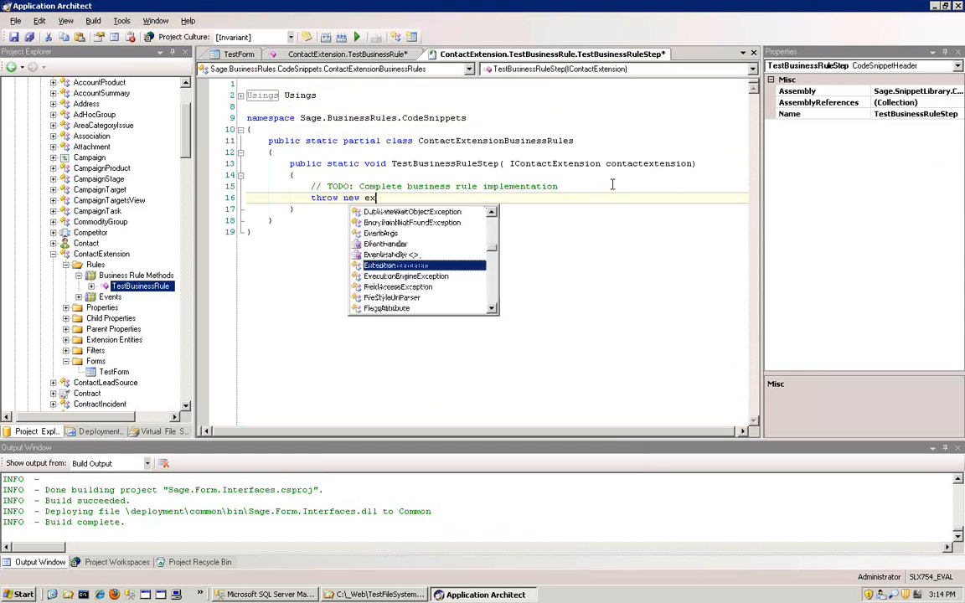
key(Return)
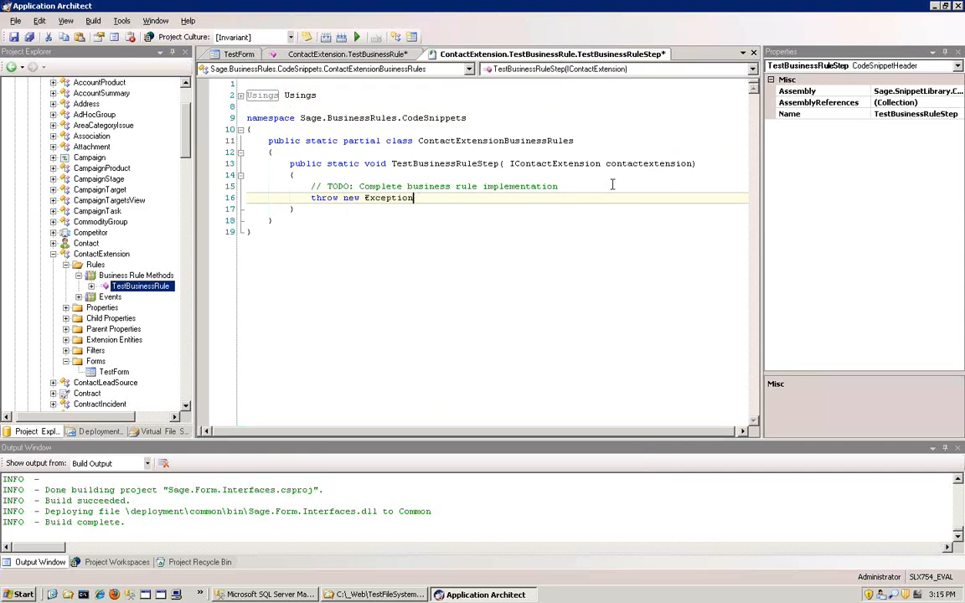
text(("nex)
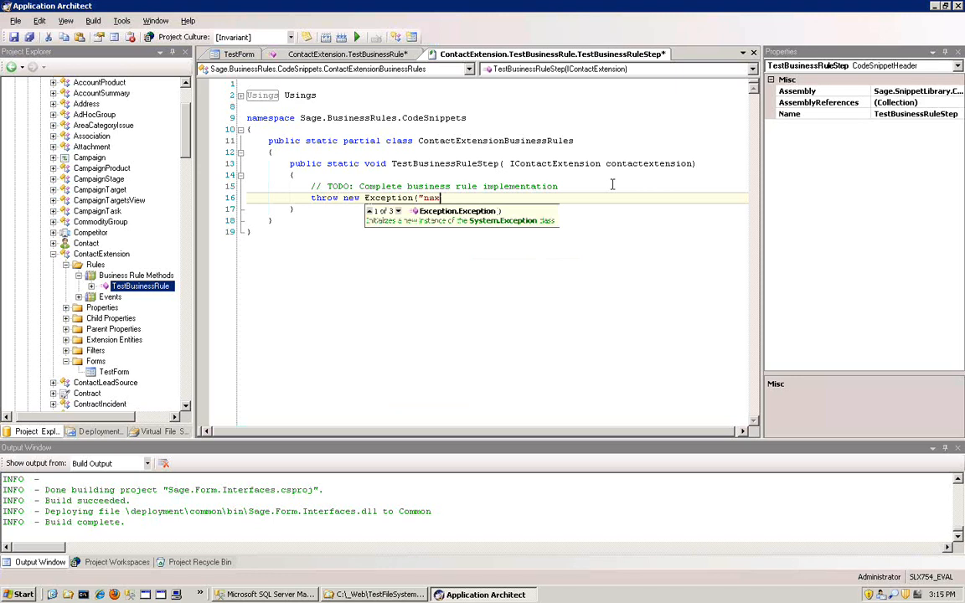
key(BackSpace)
key(BackSpace)
key(BackSpace)
text(text"))
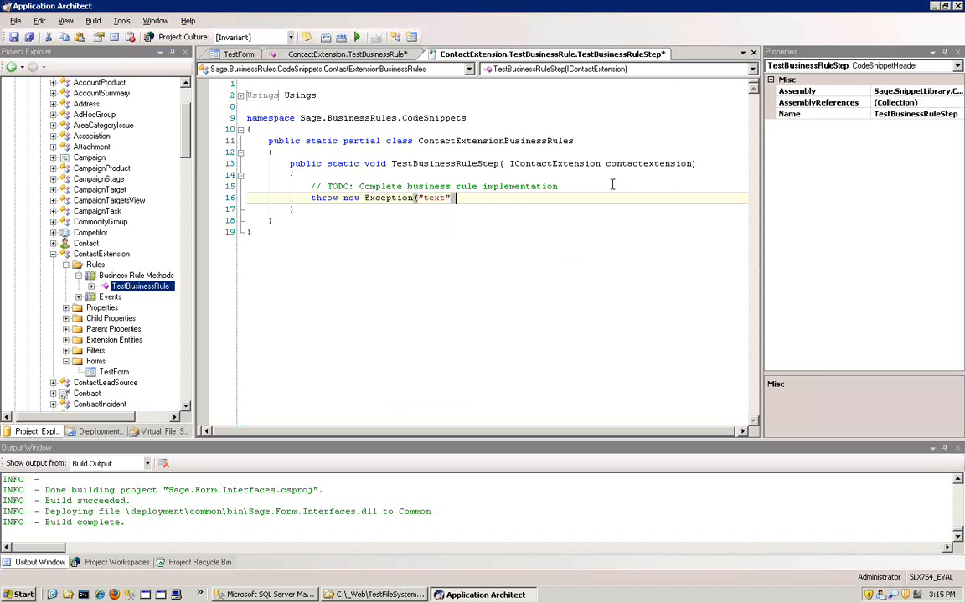
key(BackSpace)
key(BackSpace)
key(BackSpace)
key(BackSpace)
text(est");)
click(14, 37)
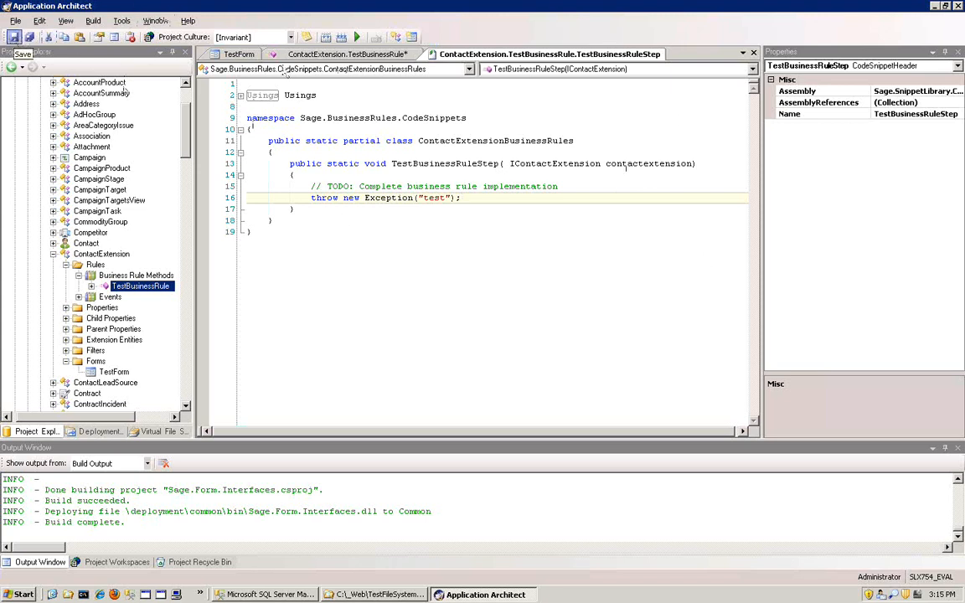
- Close the open code snippet, TestBusinessRule and TestForm editors
click(753, 53)
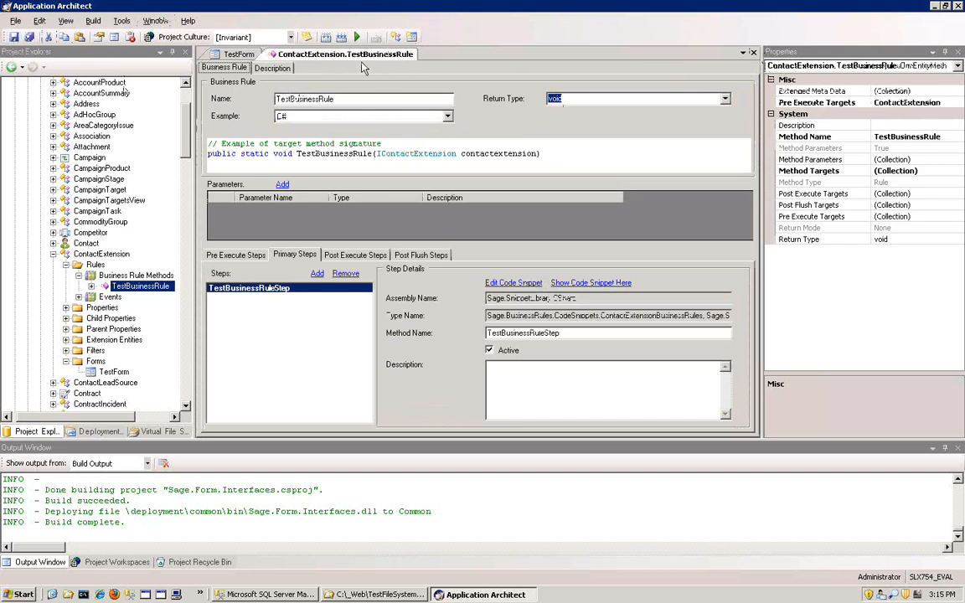
click(752, 53)
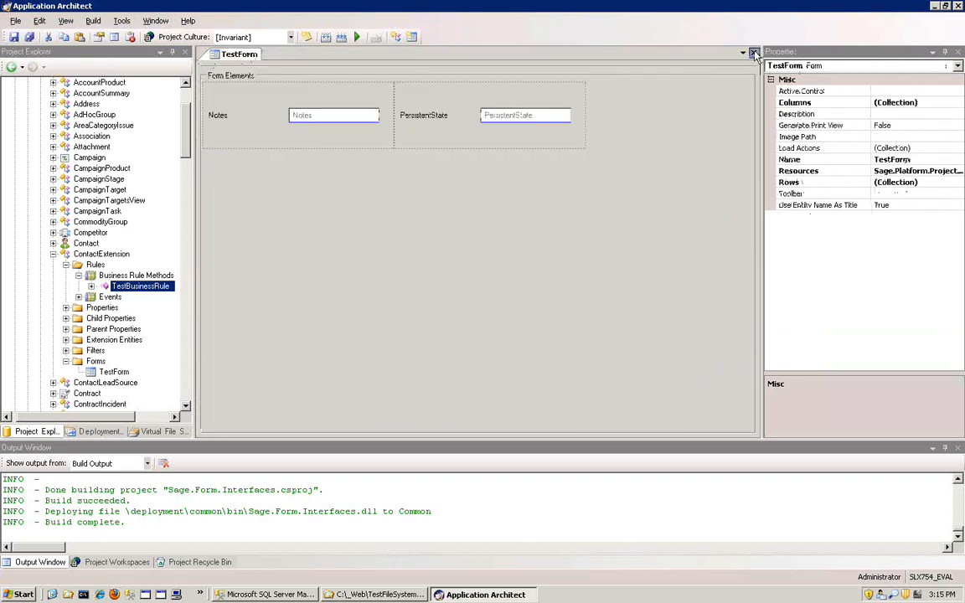
click(752, 52)
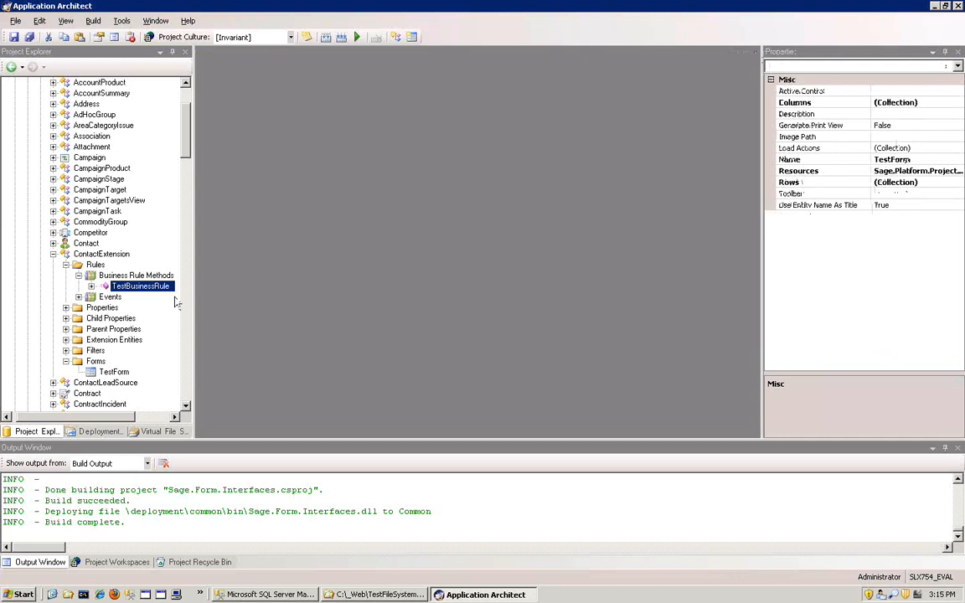
- Collapse the ContactExtension entity and the Packages folder in the project tree and expand the Bundle Model
click(66, 265)
click(53, 253)
drag(185, 145, 185, 122)
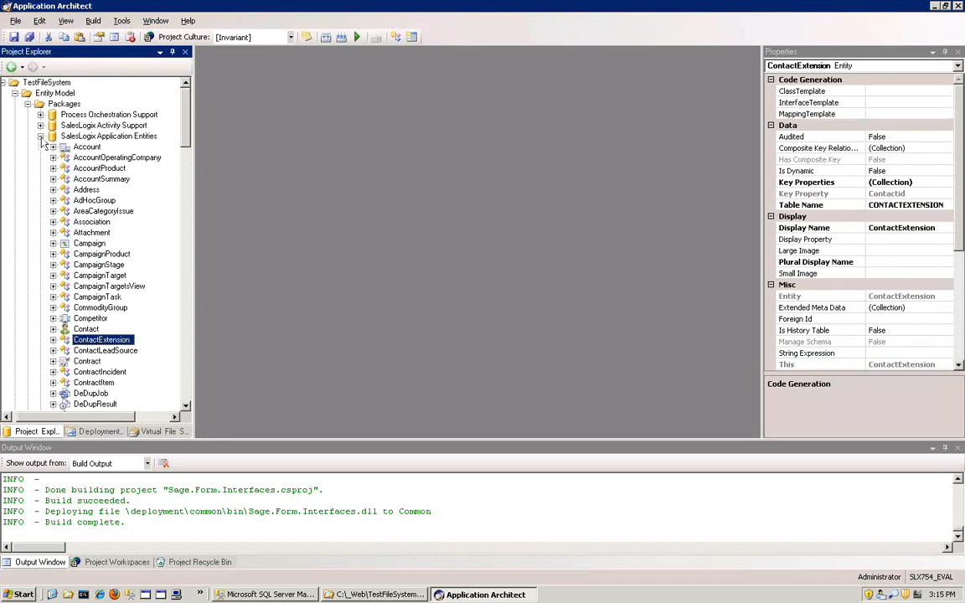
click(40, 136)
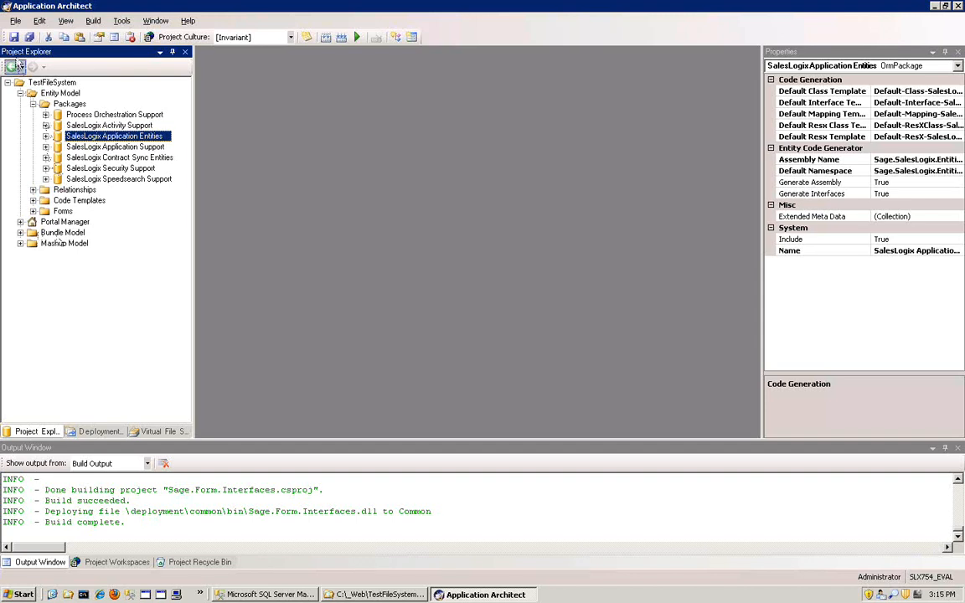
click(32, 103)
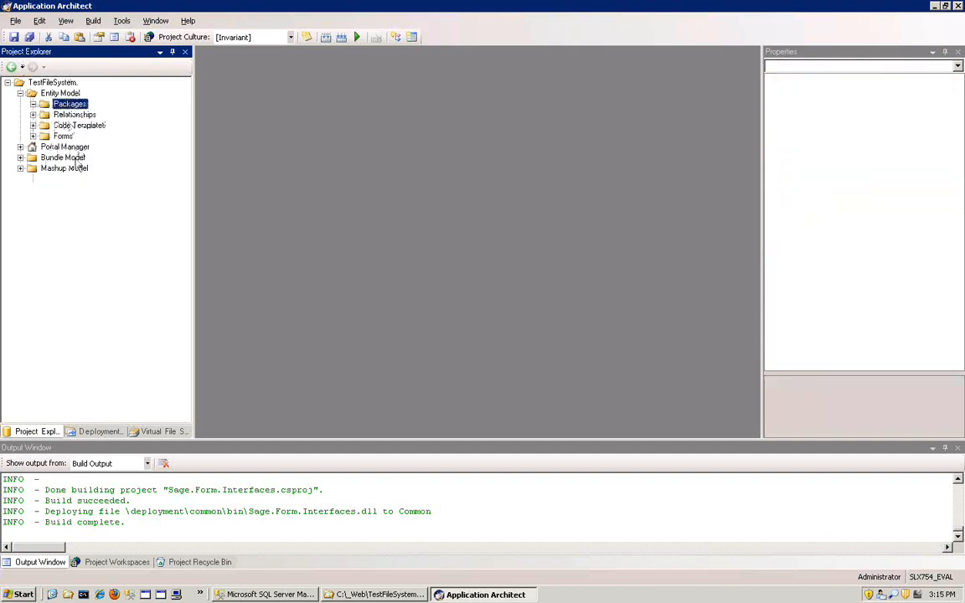
click(63, 157)
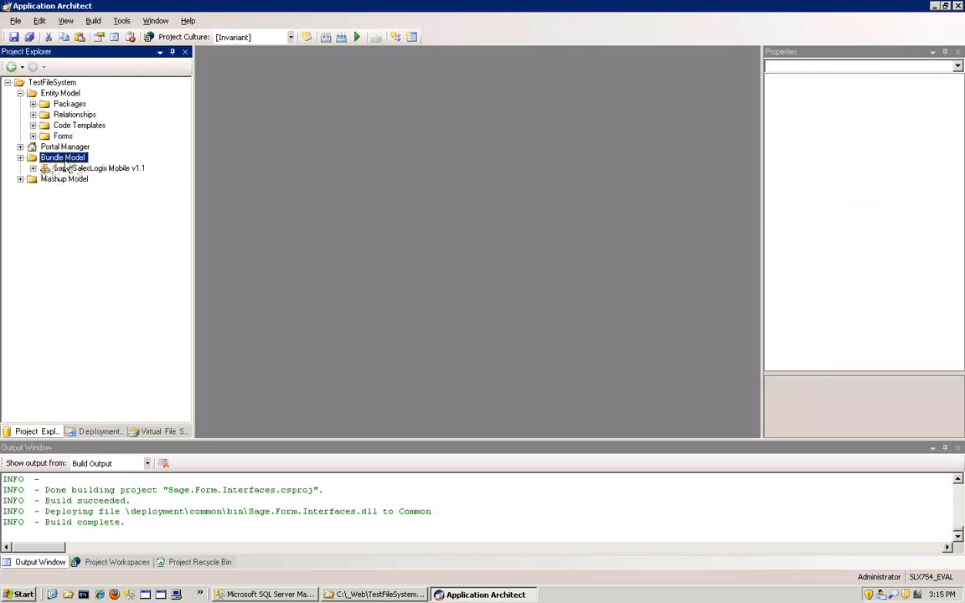
right_click(64, 159)
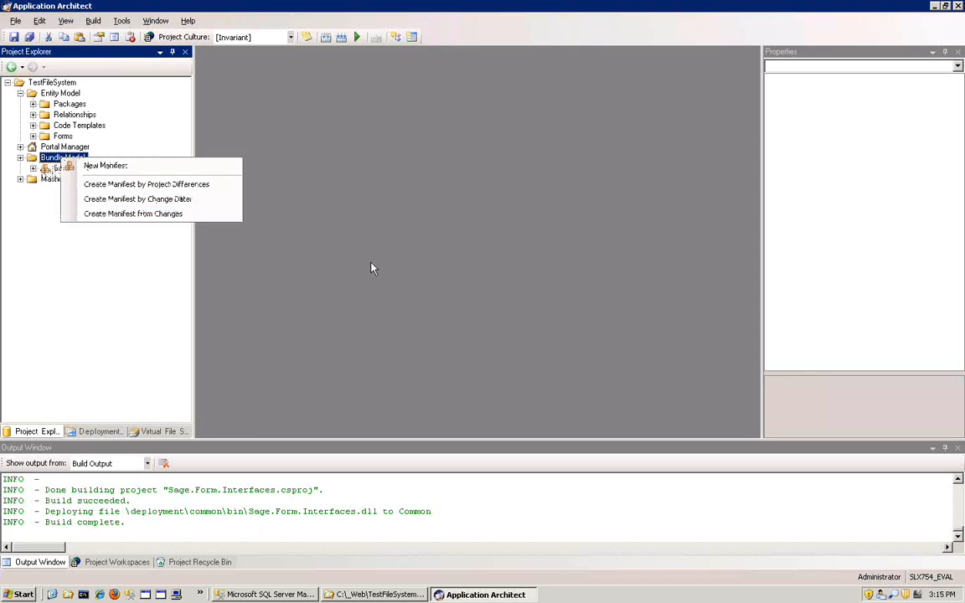
click(372, 266)
right_click(74, 159)
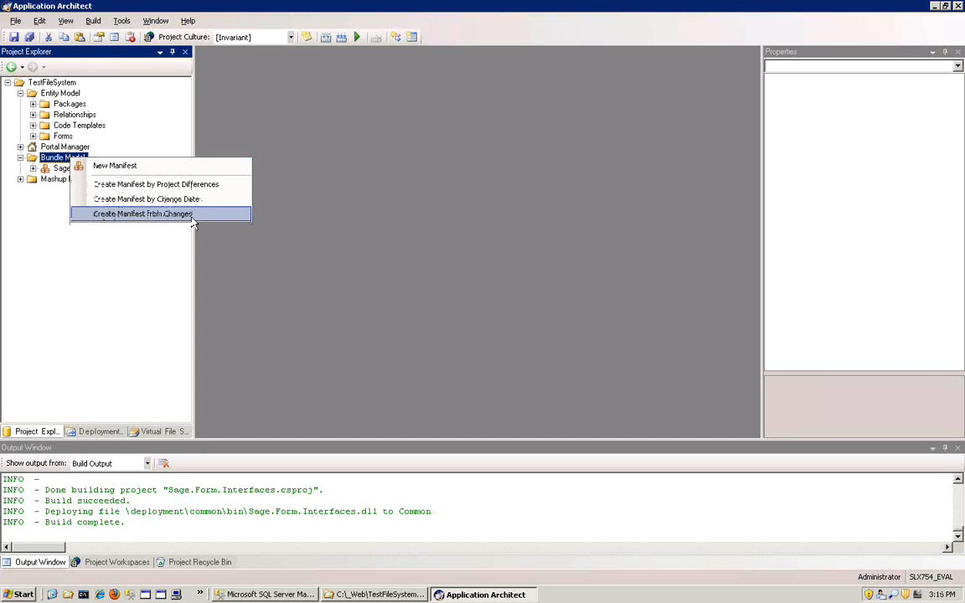
click(298, 320)
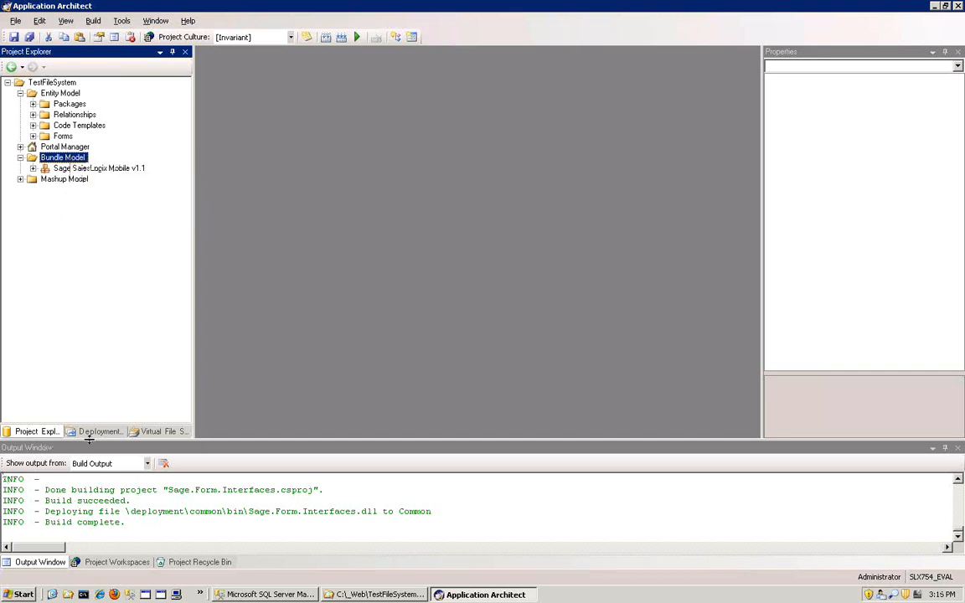
- Check the project workspaces and create a manifest from changes in the TestFileSystem project's Bundle Model
click(108, 564)
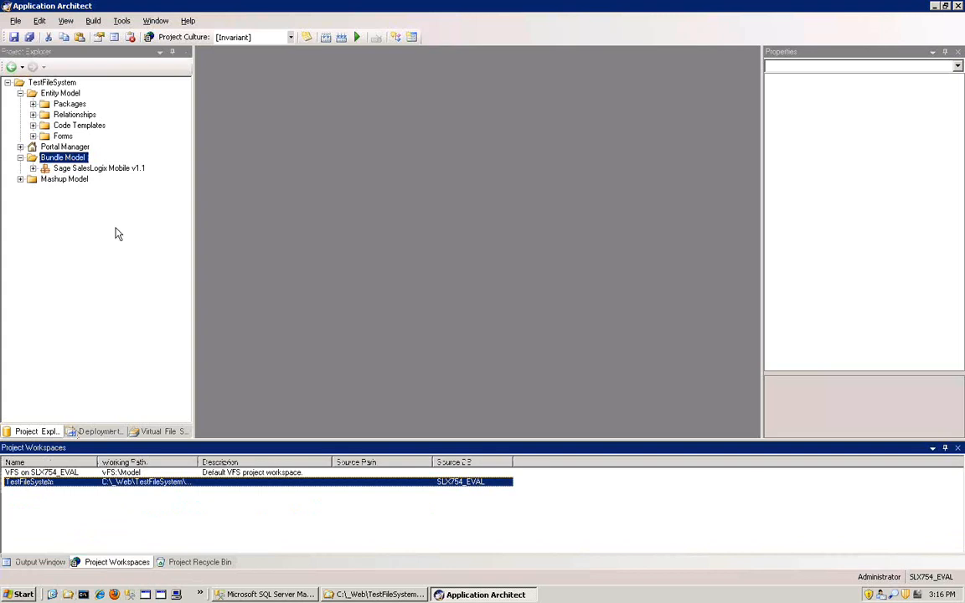
right_click(72, 160)
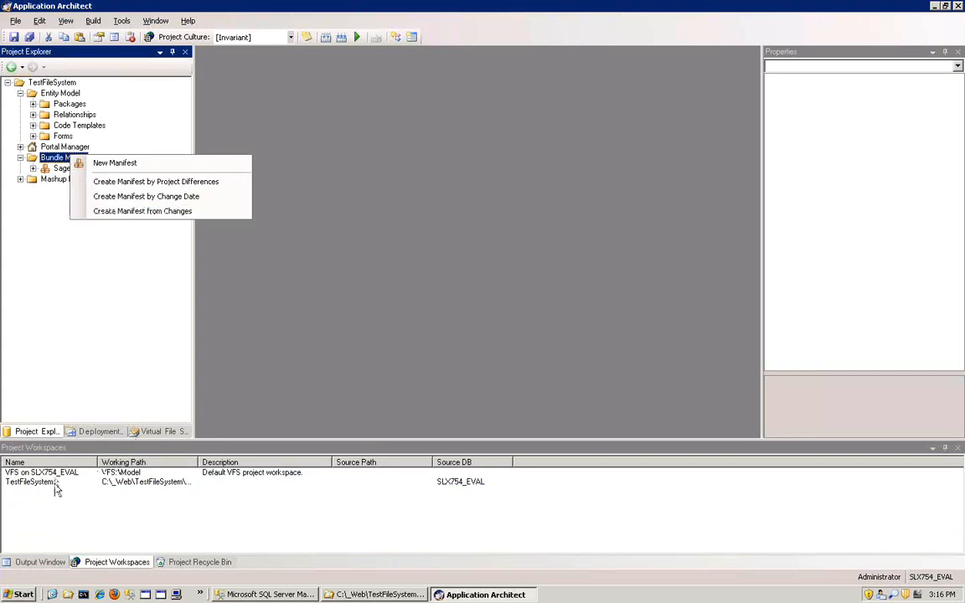
click(165, 212)
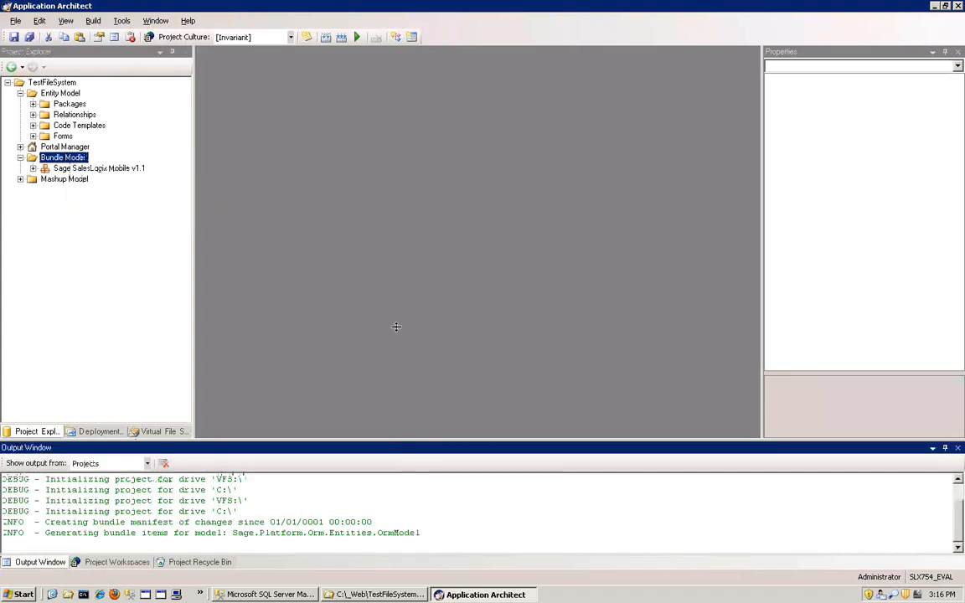
- Enlarge the output area to review the manifest generation log, and shrink it again to give the manifest editor more room
drag(396, 326, 393, 325)
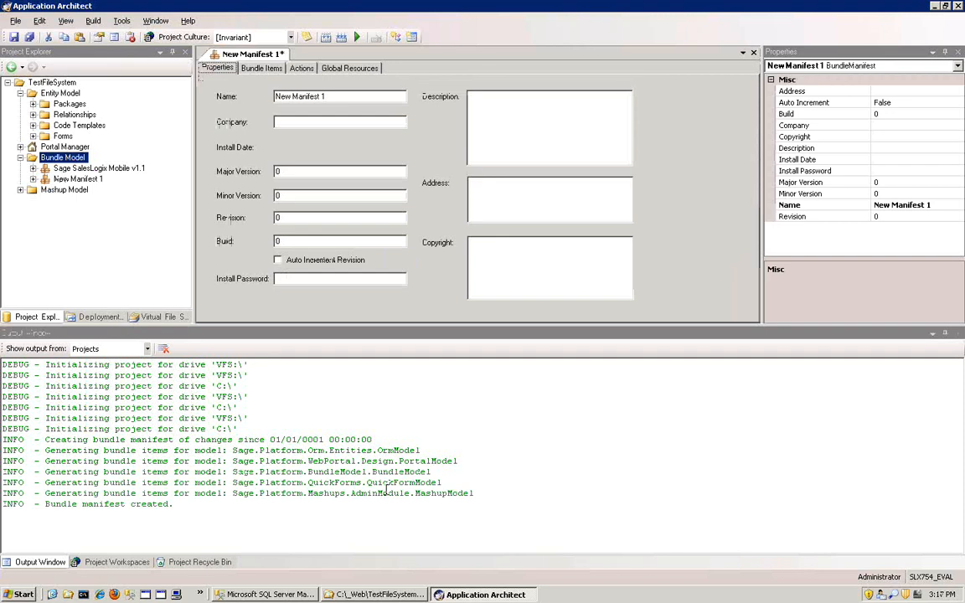
triple_click(182, 503)
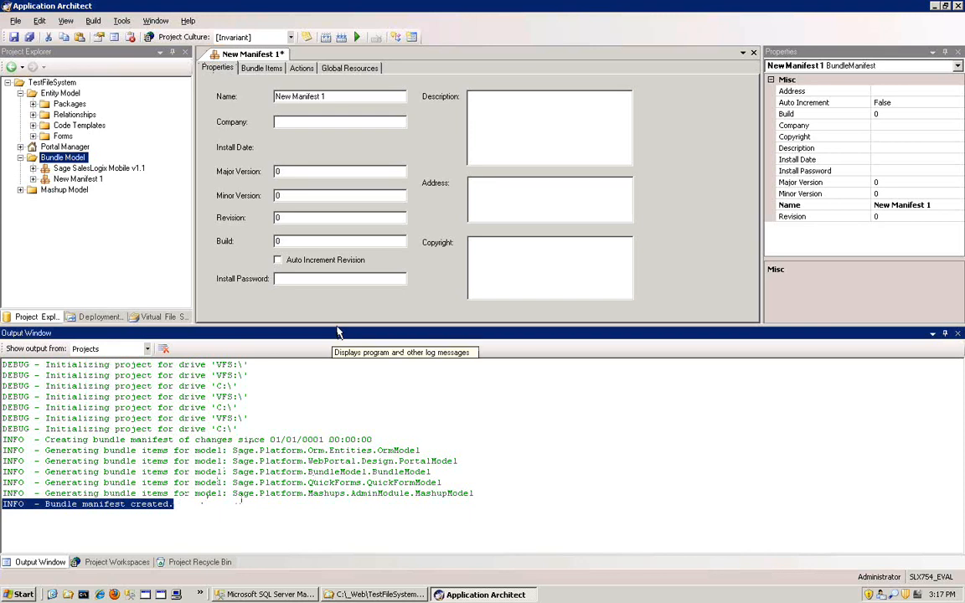
drag(337, 327, 338, 378)
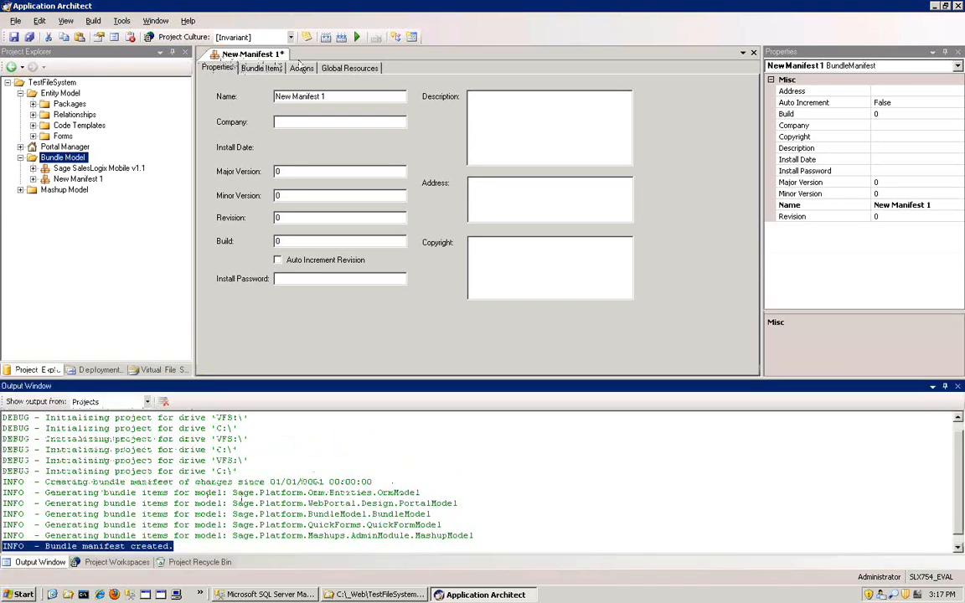
- Rename the new manifest as "Manifest From Changes"
drag(347, 95, 177, 93)
drag(325, 97, 45, 102)
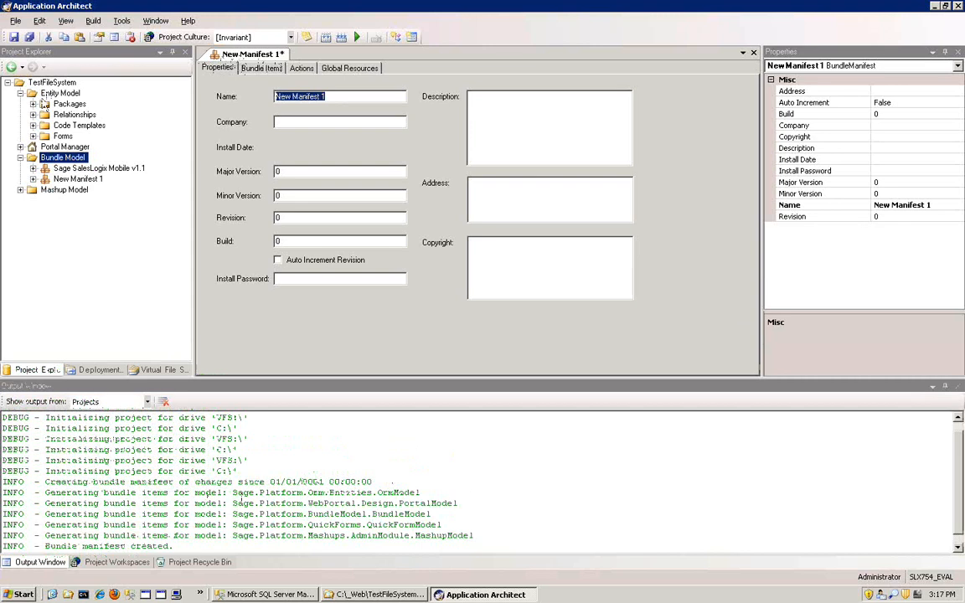
text(Manifest Fr)
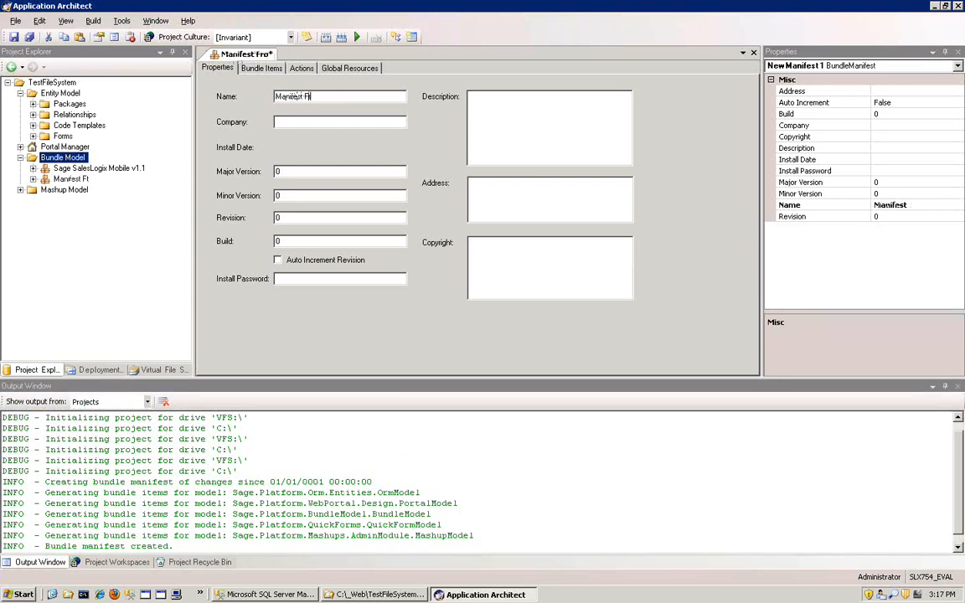
text(om Changes)
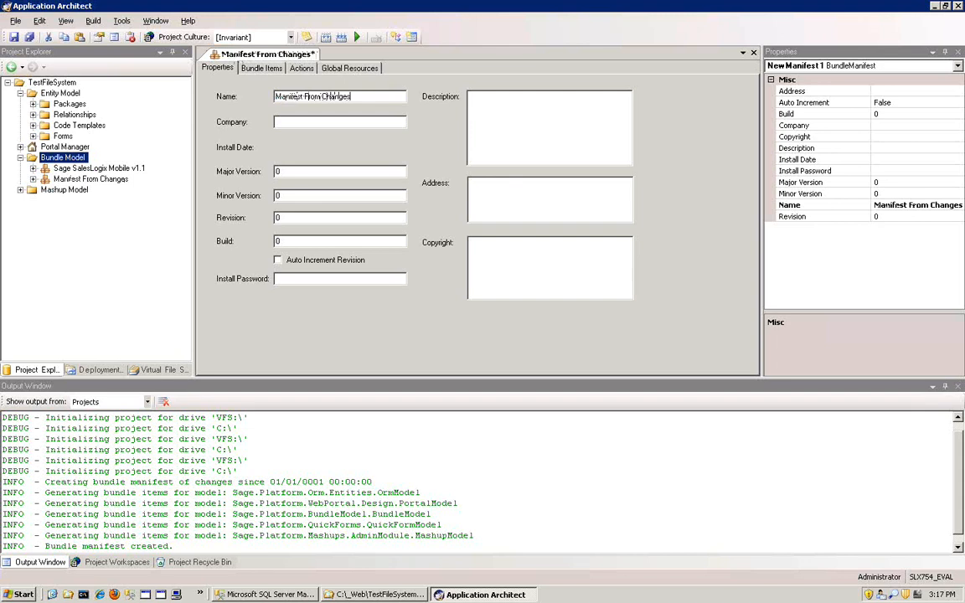
click(540, 118)
click(307, 124)
- Examine the manifest's bundle items, expanding Entity Model, Packages and SalesLogix Application Entities to look through the included entities
click(268, 71)
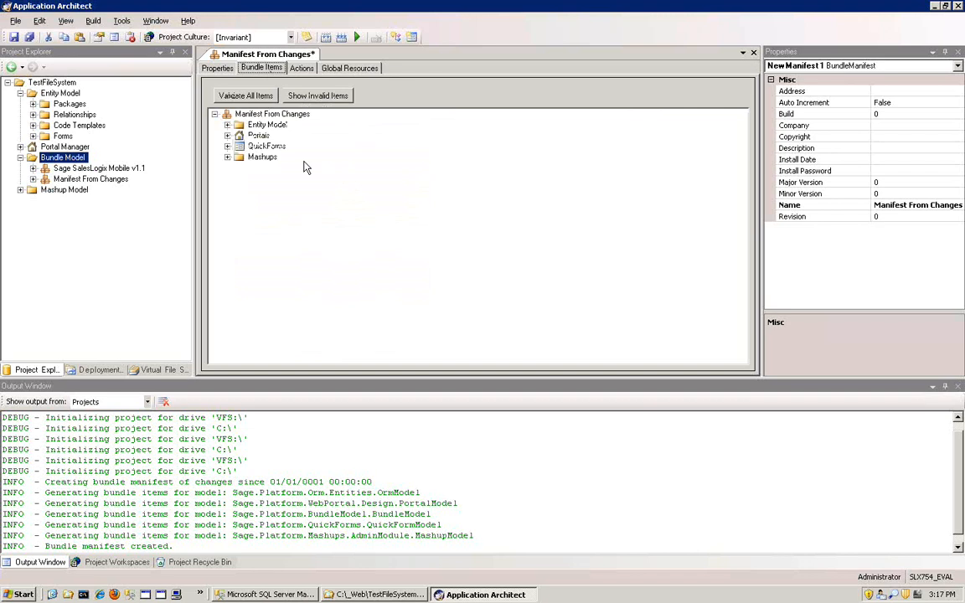
double_click(267, 124)
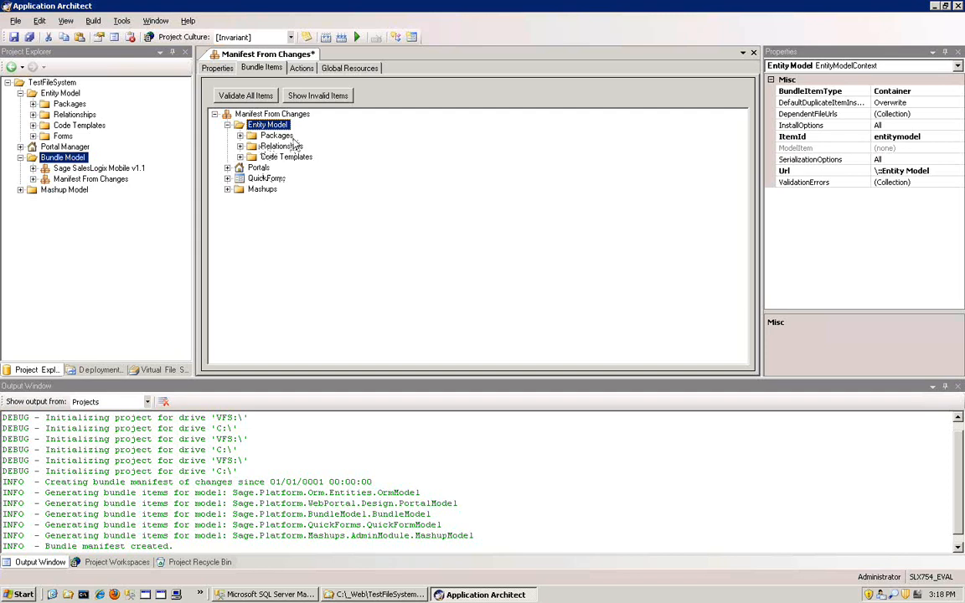
click(250, 134)
click(253, 146)
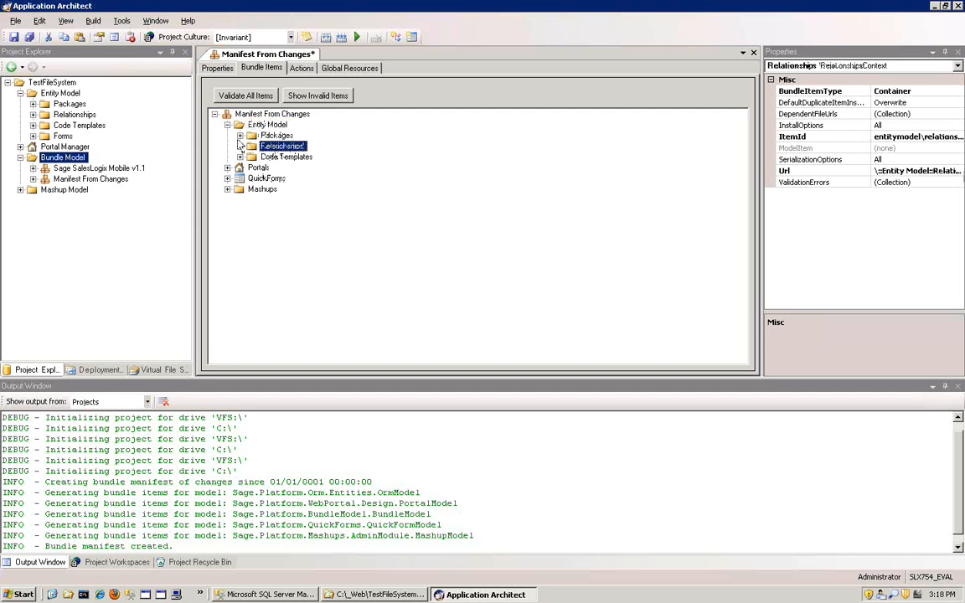
double_click(252, 135)
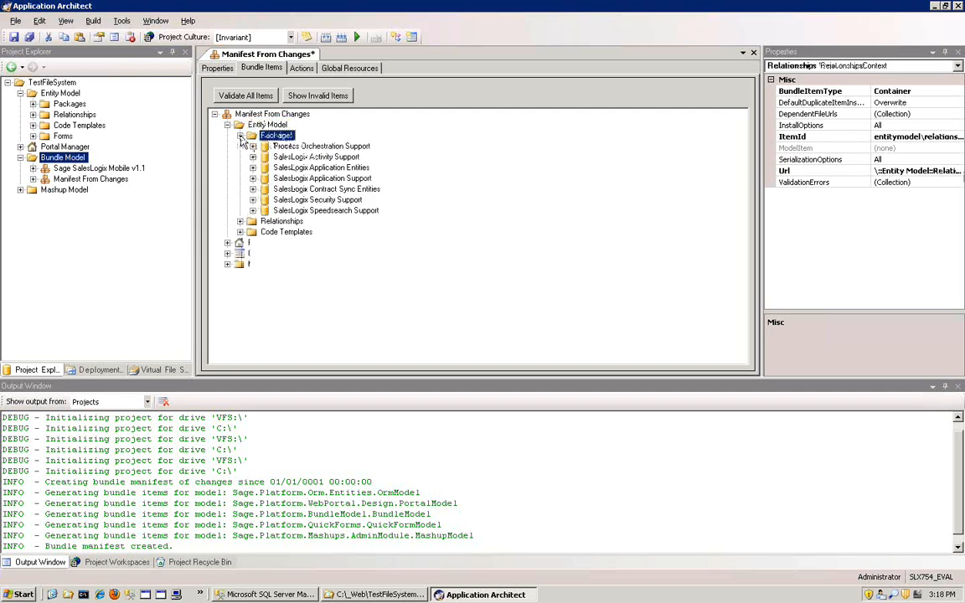
click(279, 168)
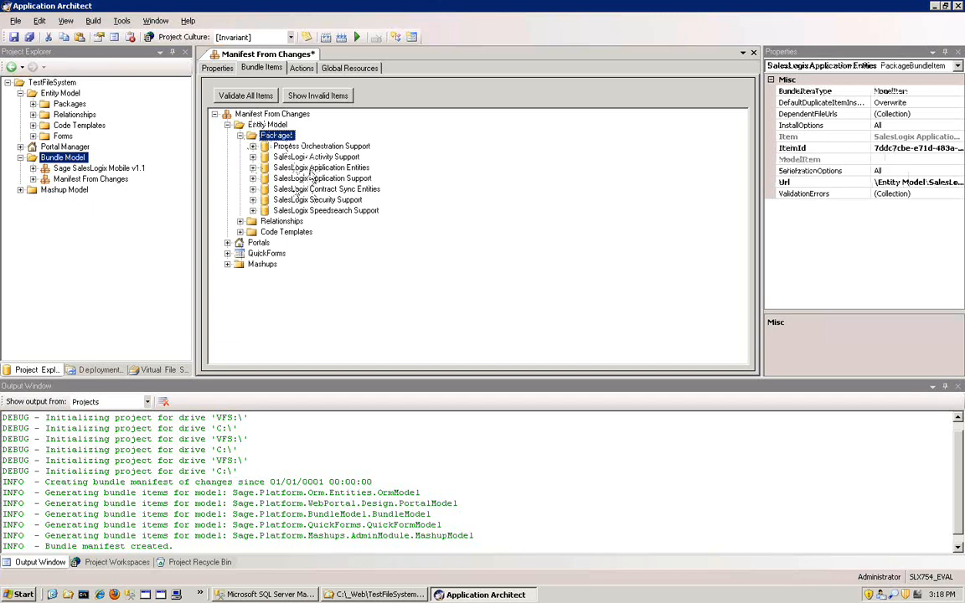
click(252, 167)
scroll(370, 253, down, 4)
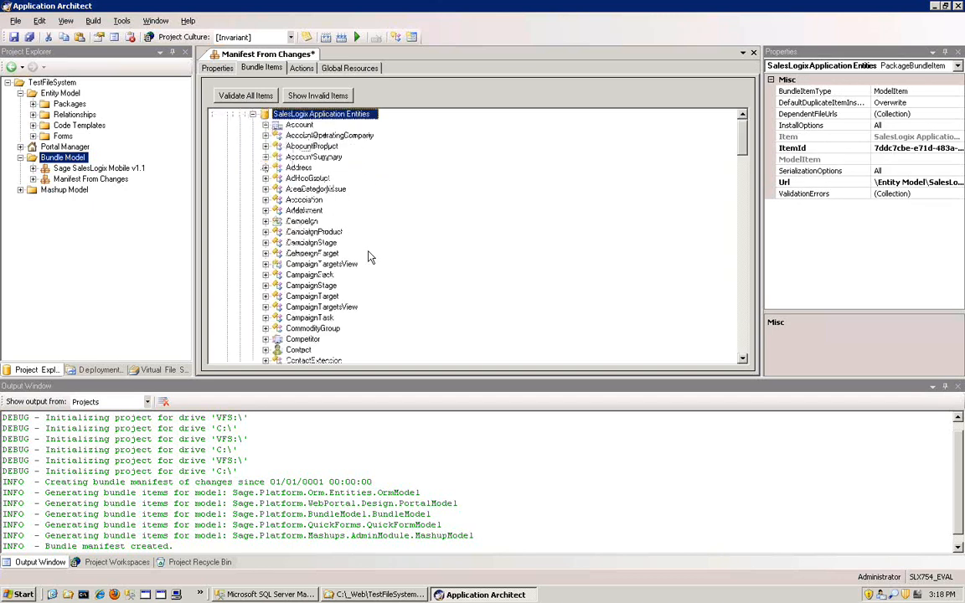
scroll(371, 254, down, 6)
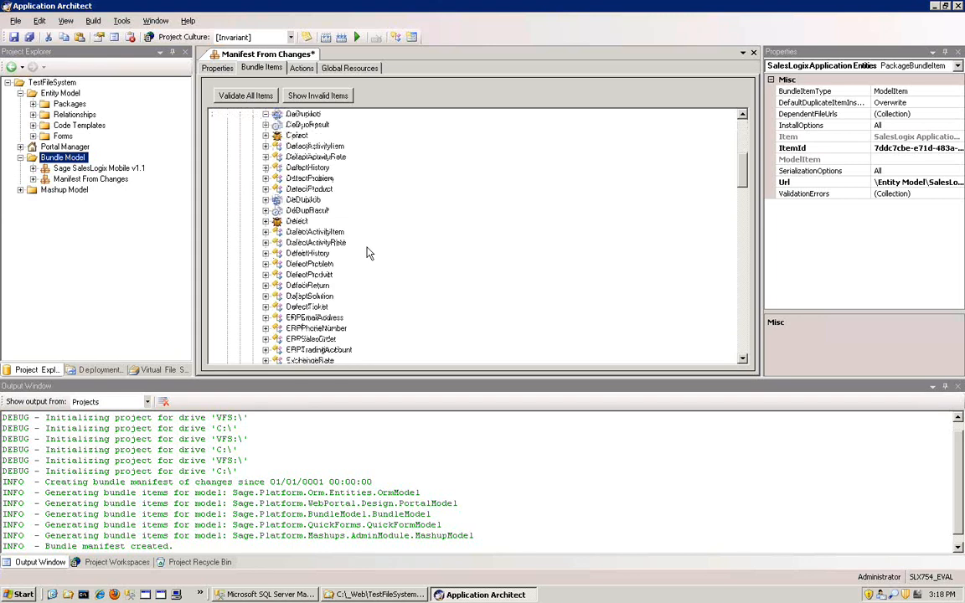
scroll(370, 254, down, 4)
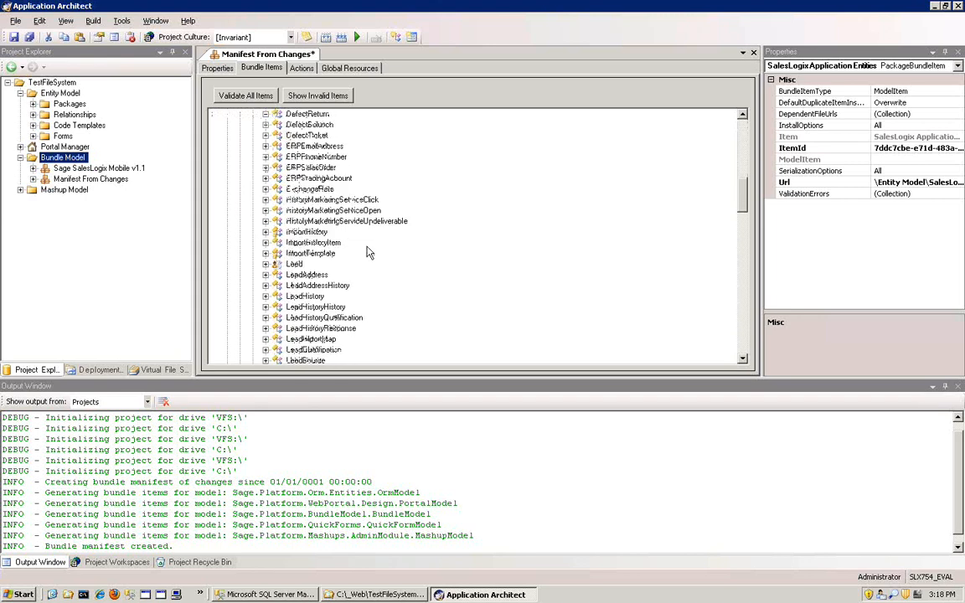
scroll(369, 254, up, 8)
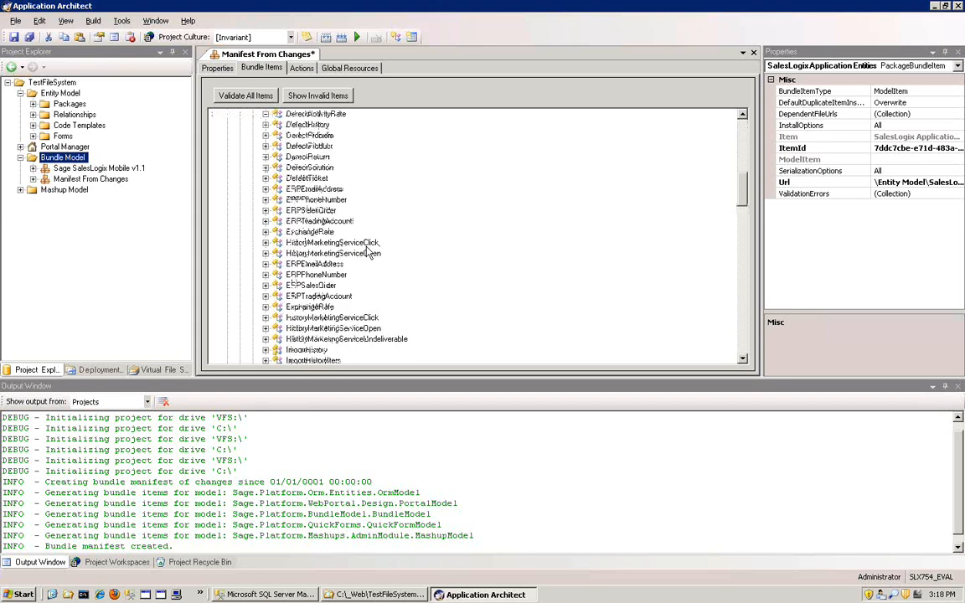
scroll(370, 254, up, 6)
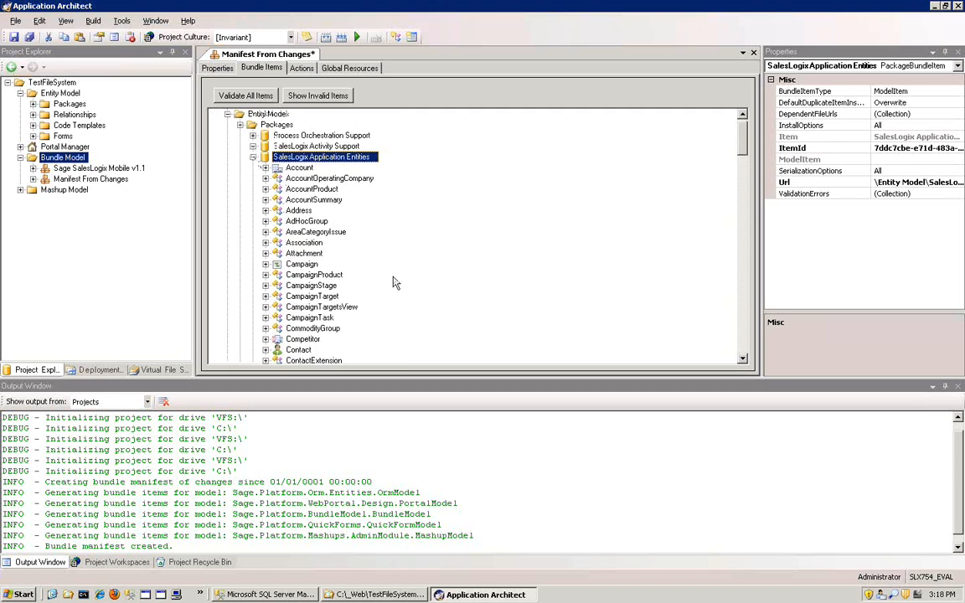
- Locate the ContactExtension entity among the manifest's SalesLogix Application Entities, and collapse that package again
scroll(395, 280, down, 3)
scroll(393, 281, down, 5)
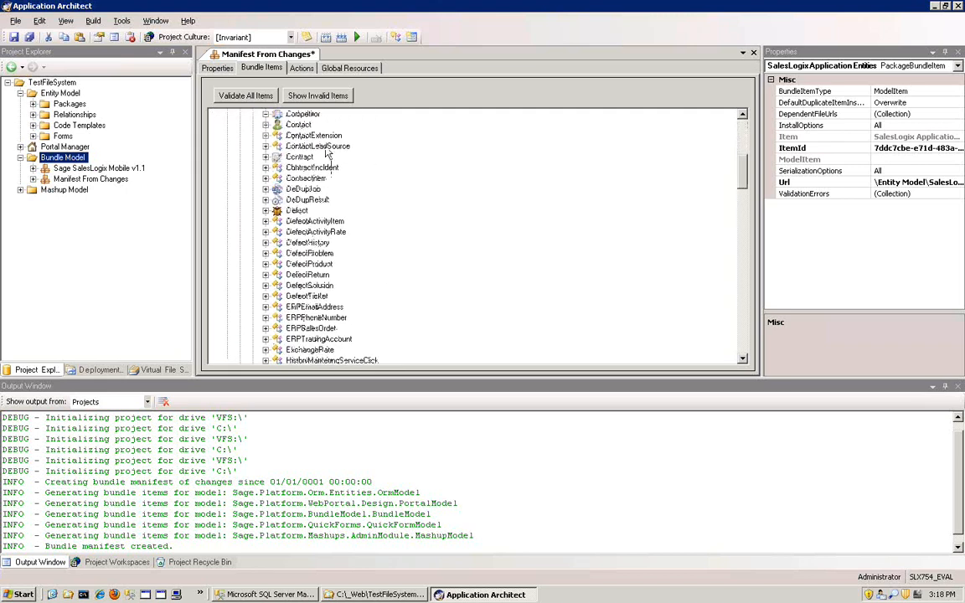
click(321, 136)
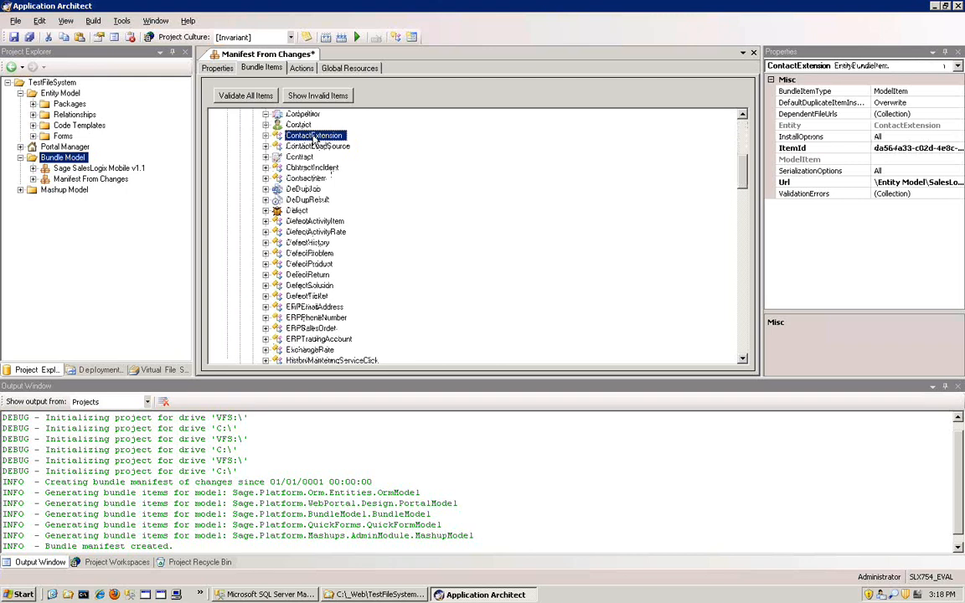
scroll(414, 230, up, 1)
scroll(414, 230, up, 7)
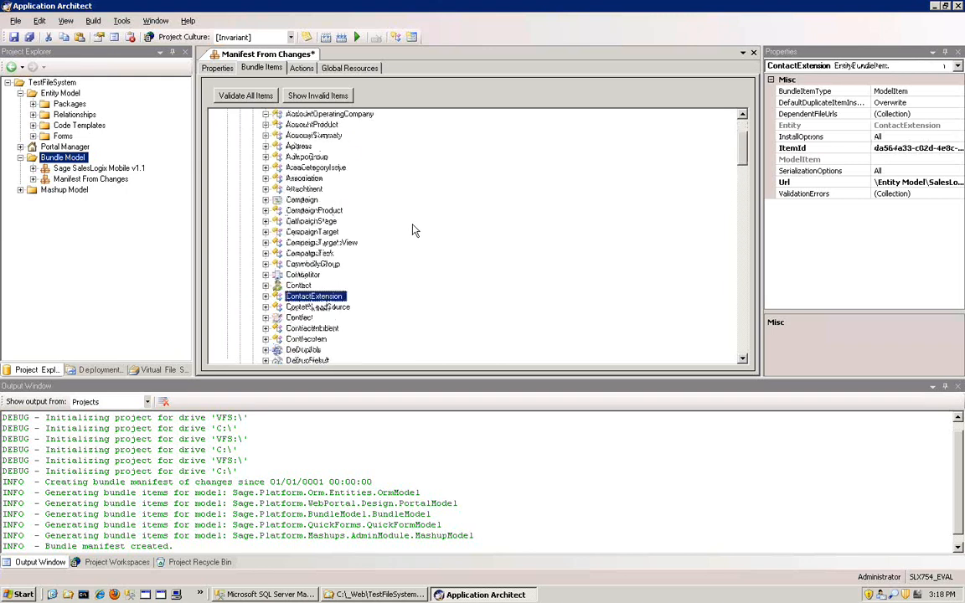
click(256, 169)
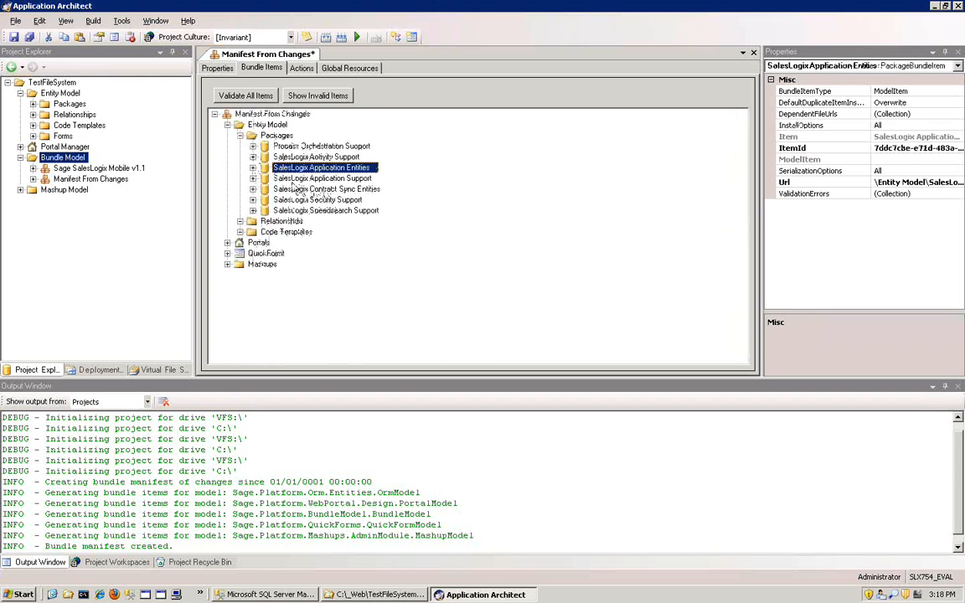
- Remove the Portals container from the manifest's bundle items
click(256, 243)
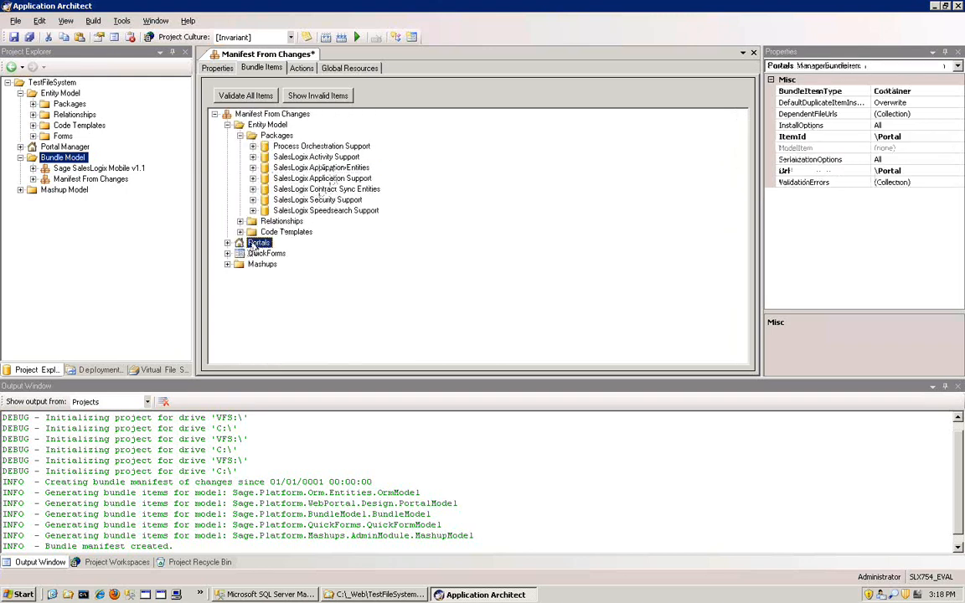
right_click(253, 243)
click(289, 251)
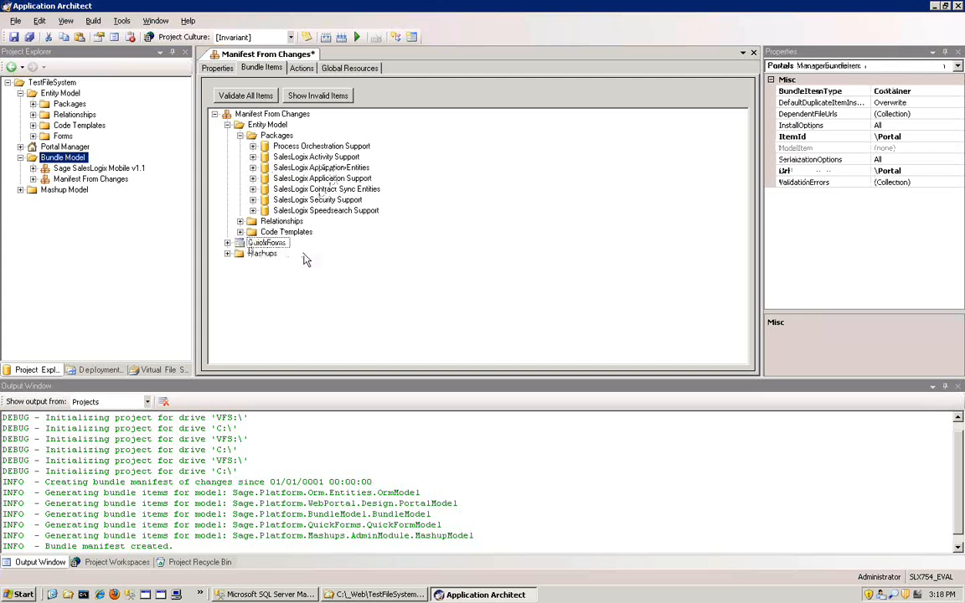
- Check the WebPlatform contents under QuickForms, and remove the whole QuickForms container from the manifest
right_click(265, 243)
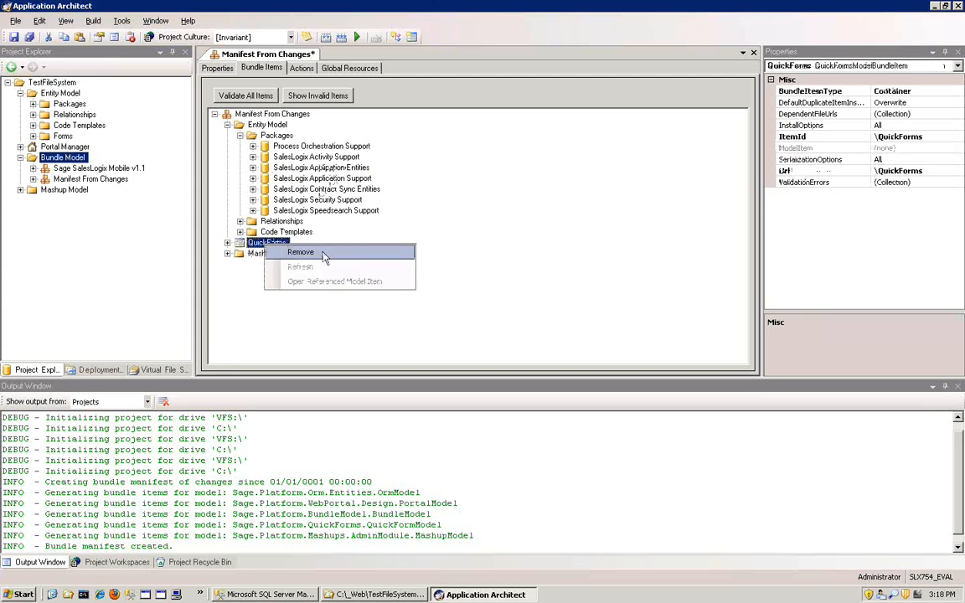
click(228, 243)
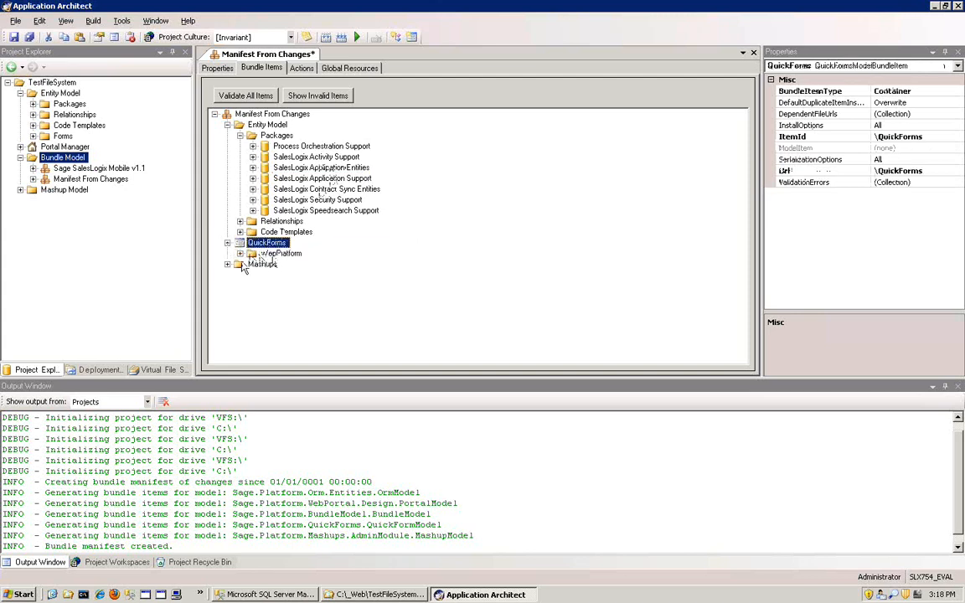
double_click(279, 253)
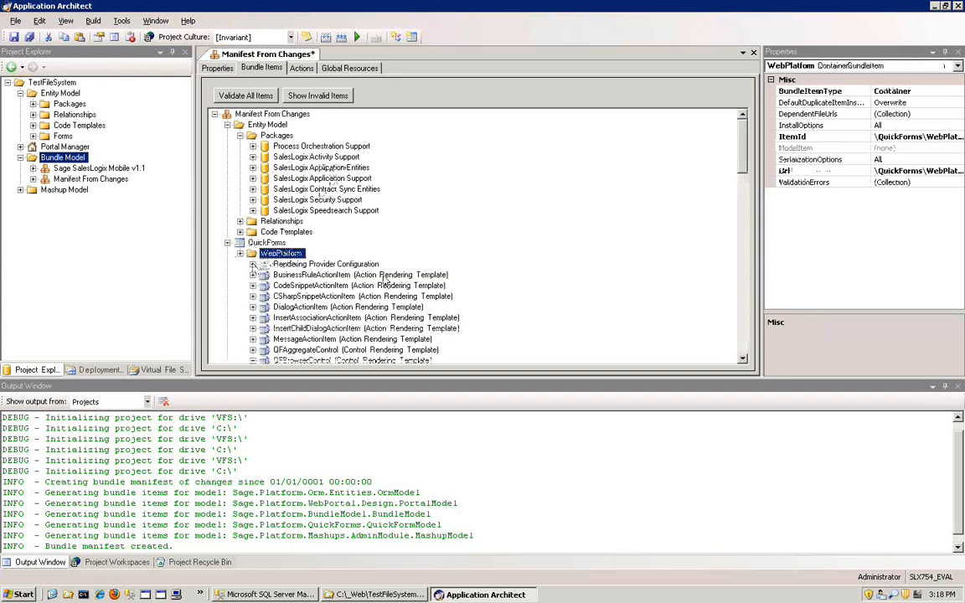
right_click(285, 221)
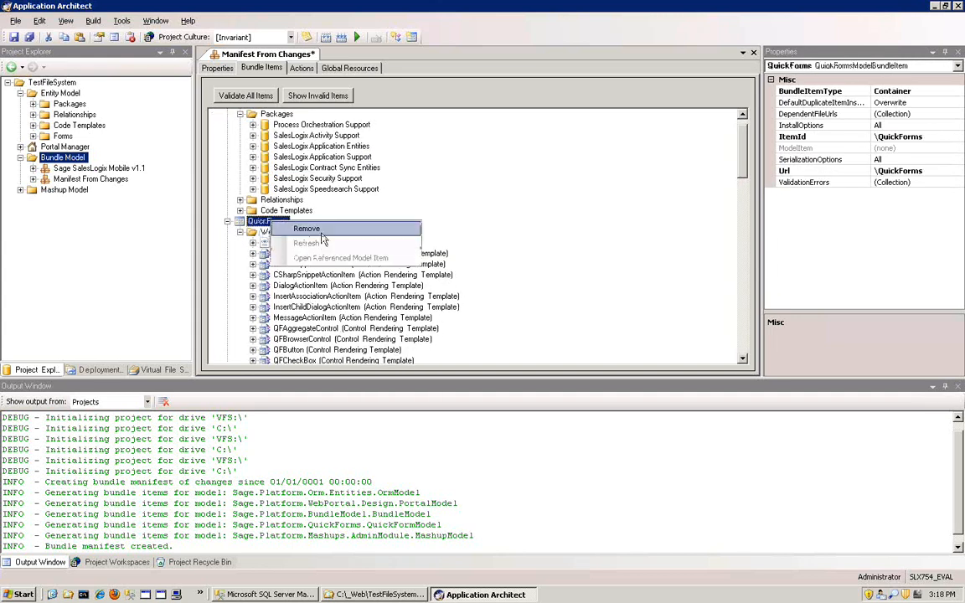
click(315, 231)
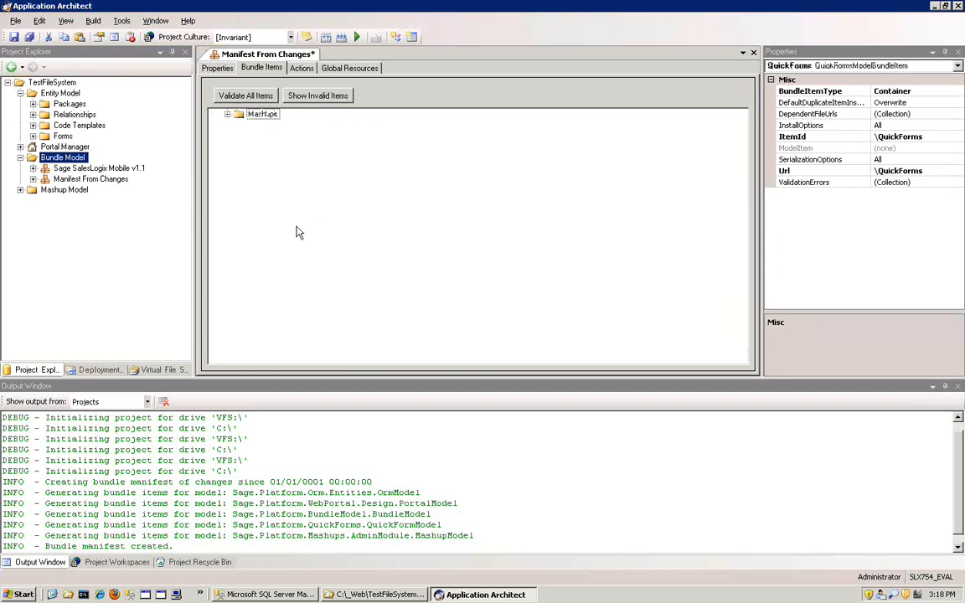
- Remove the Mashups folder and the Entity Model's Relationships and Code Templates folders from the manifest
right_click(248, 113)
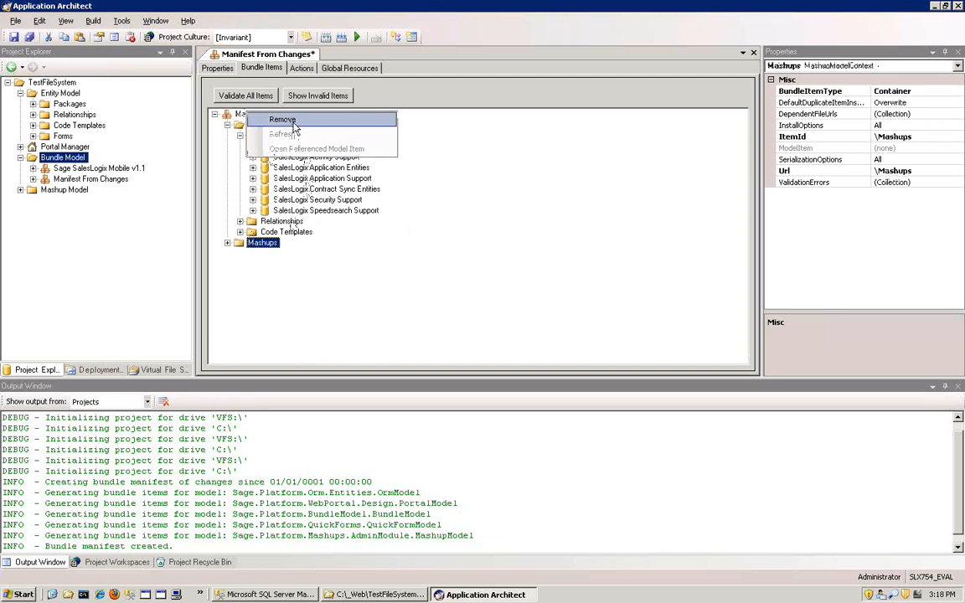
click(292, 122)
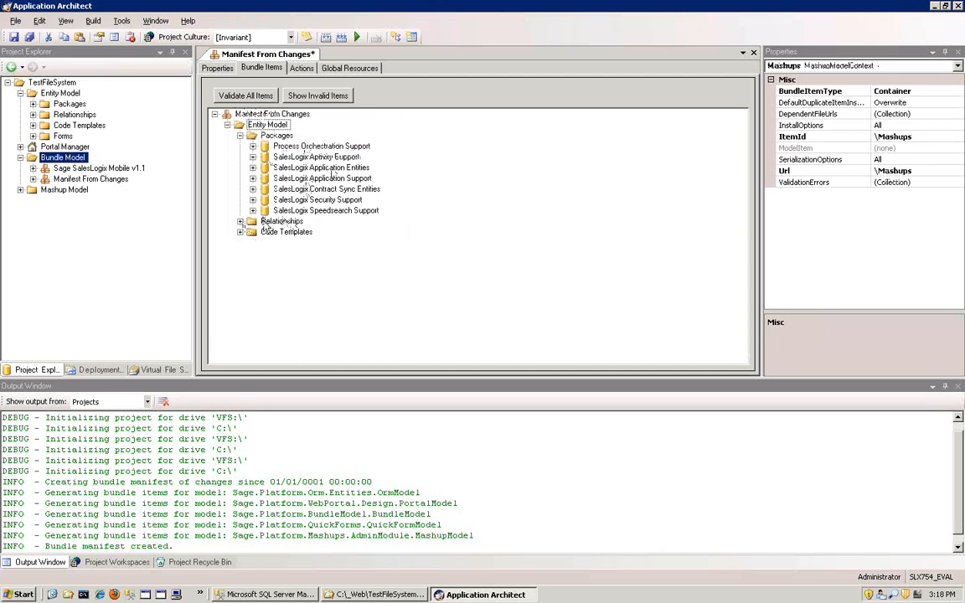
right_click(266, 222)
click(273, 230)
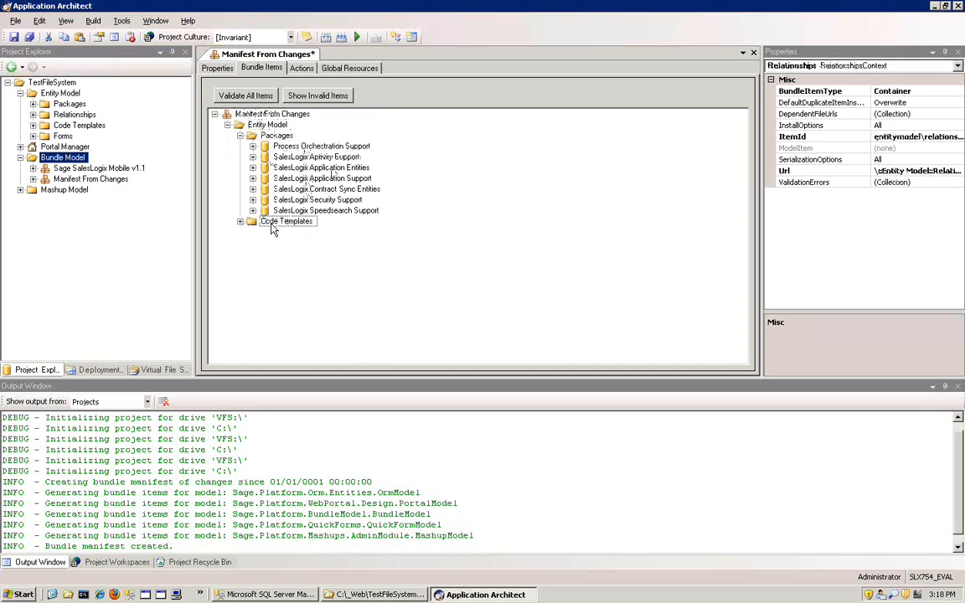
right_click(272, 228)
click(280, 237)
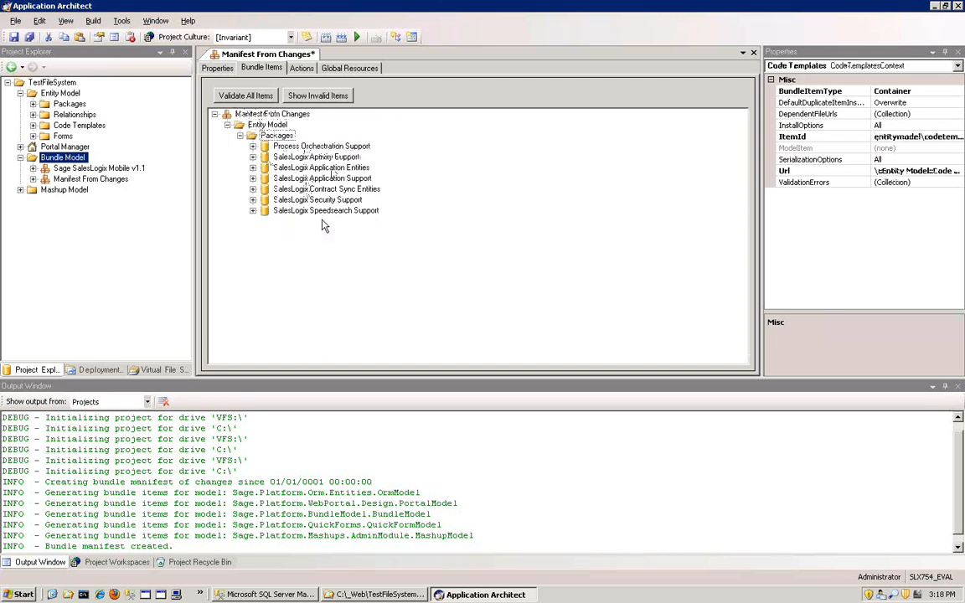
- Expand the SalesLogix Application Entities package in the manifest and look through its entities
click(308, 169)
click(252, 168)
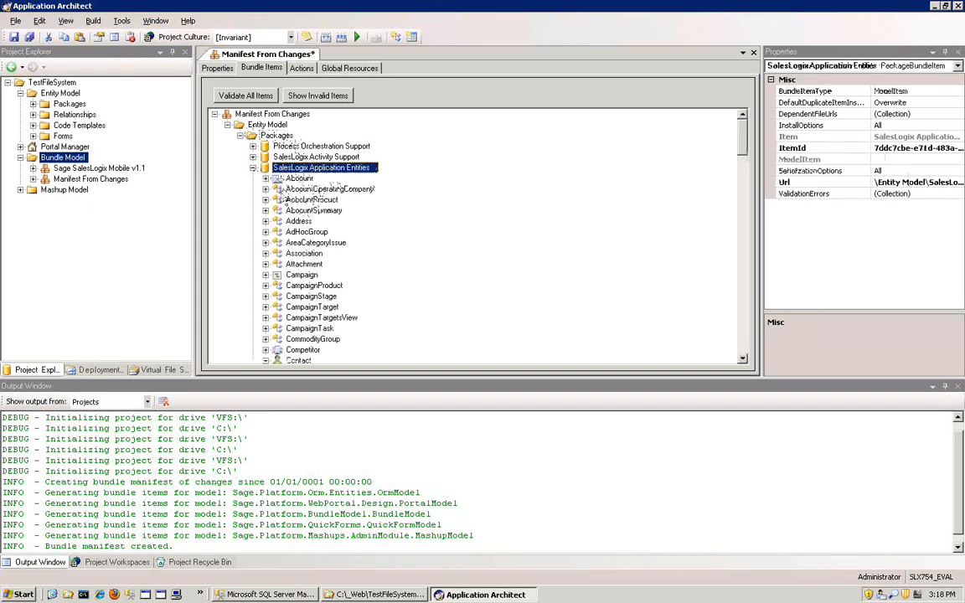
click(307, 308)
scroll(307, 310, down, 2)
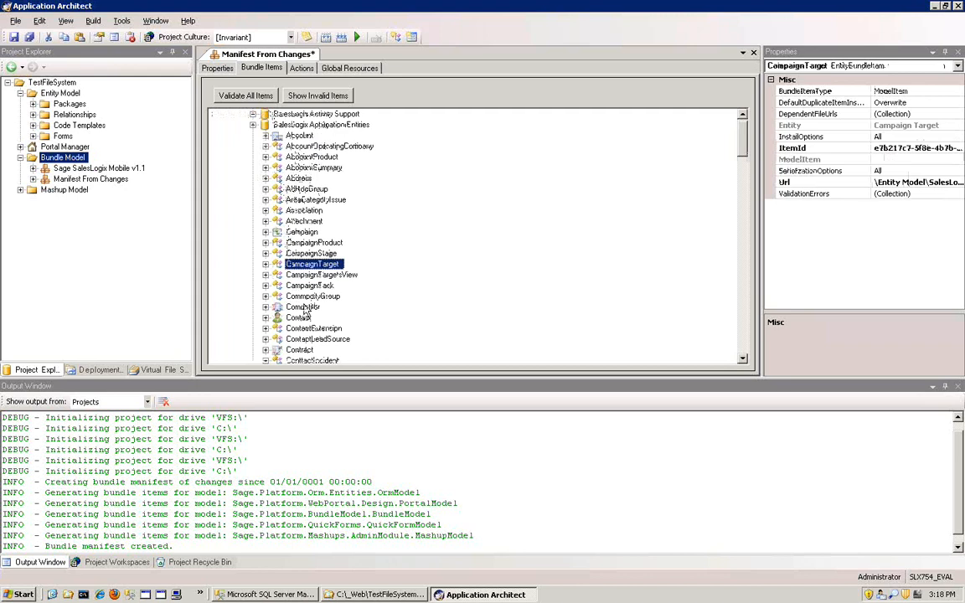
scroll(304, 310, up, 3)
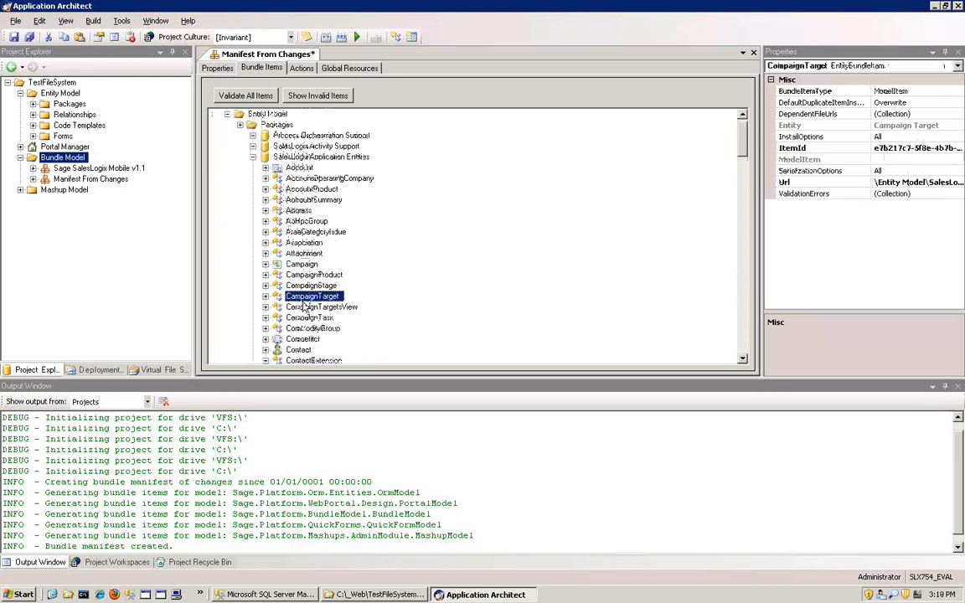
- Validate all of the manifest's bundle items, and repeat the validation with the CampaignStage entity selected
click(248, 96)
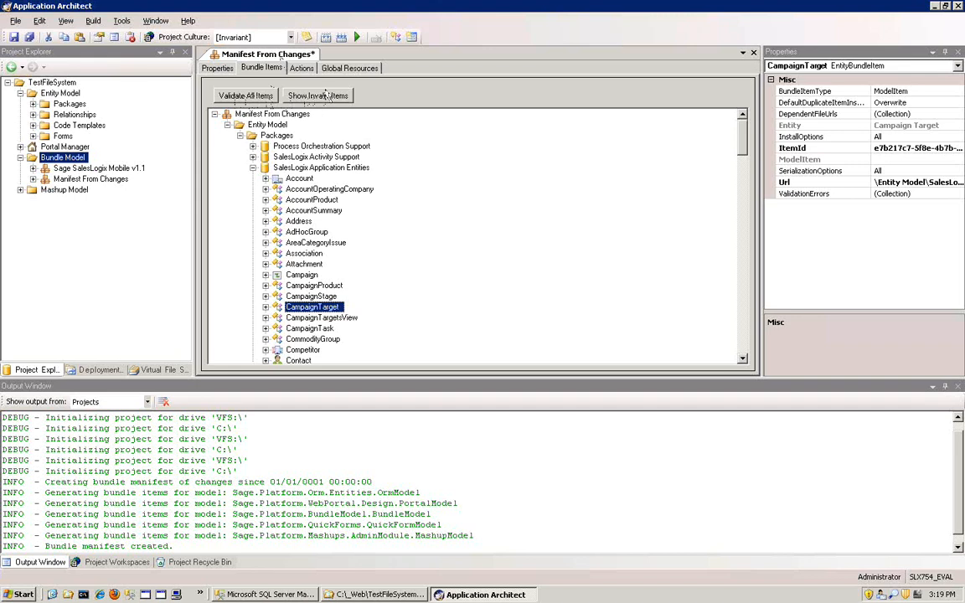
click(262, 97)
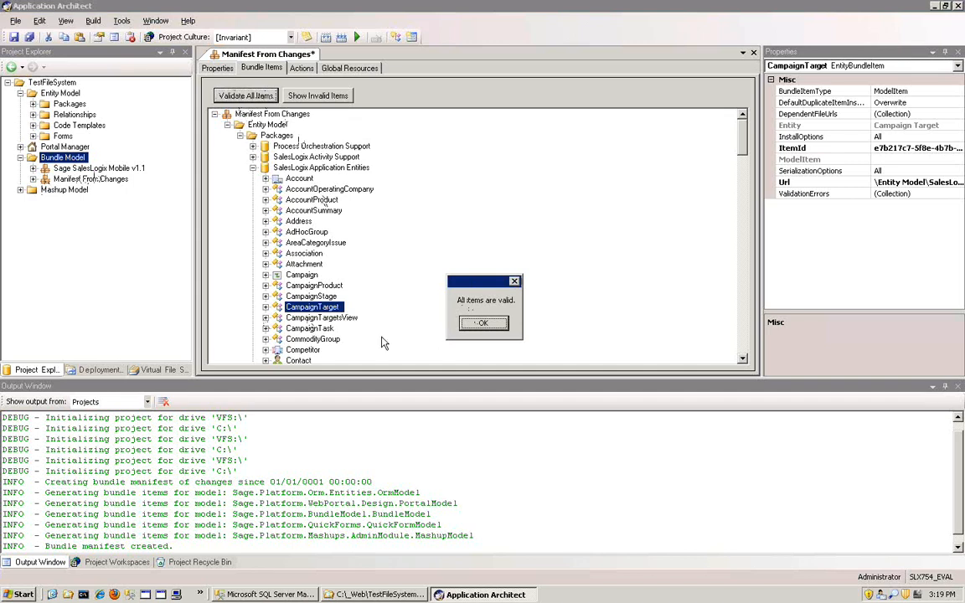
click(482, 324)
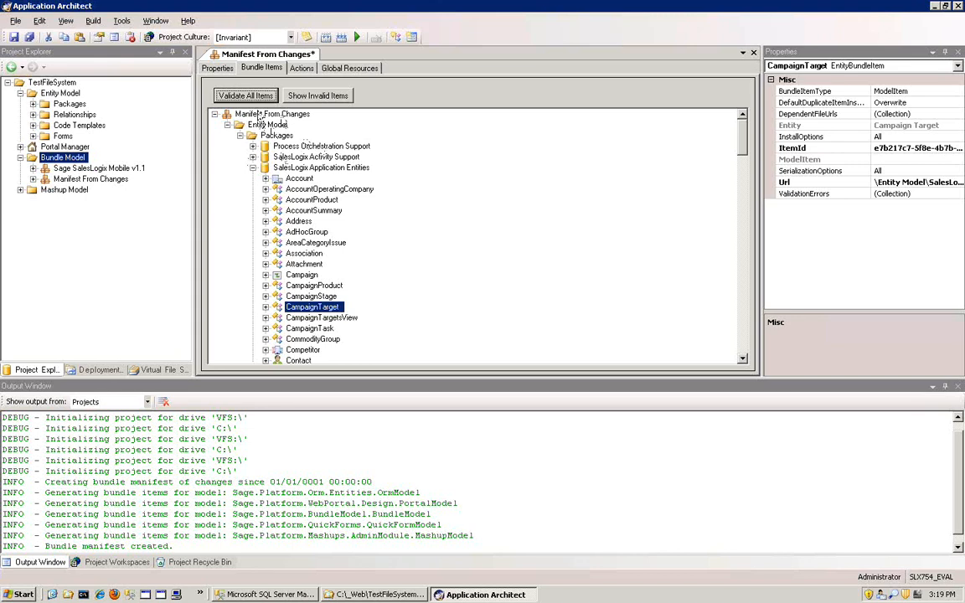
click(311, 284)
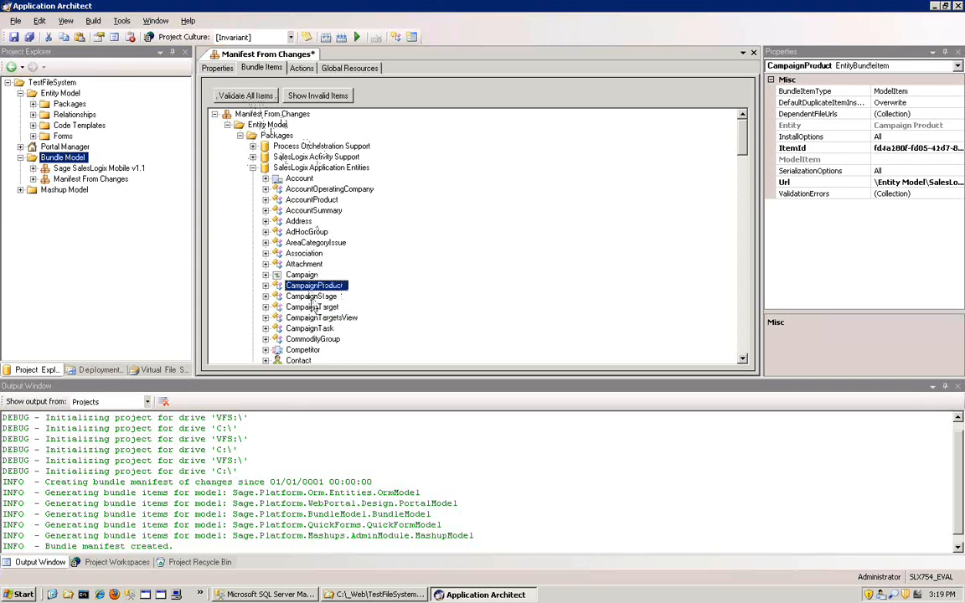
click(310, 297)
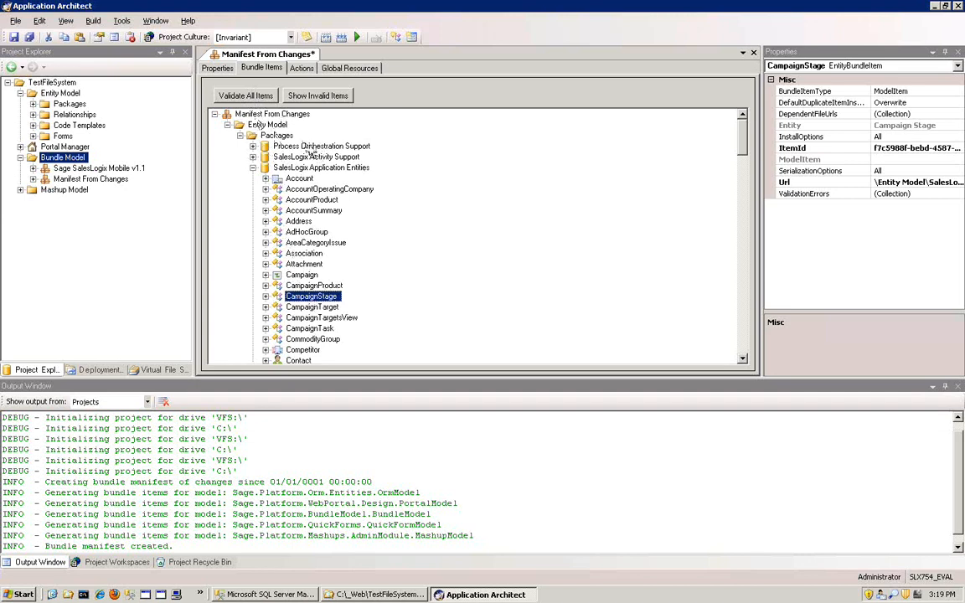
click(234, 95)
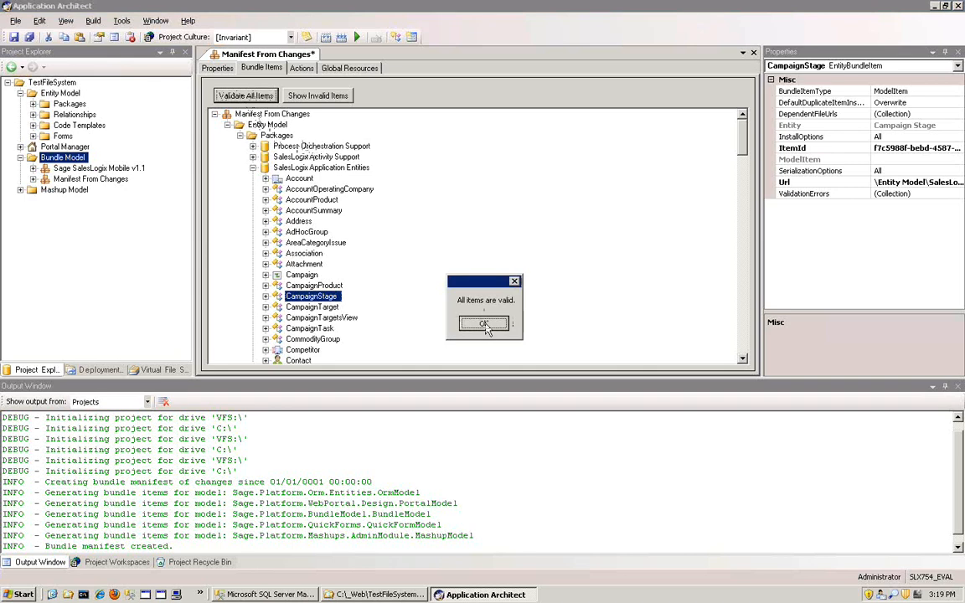
click(484, 324)
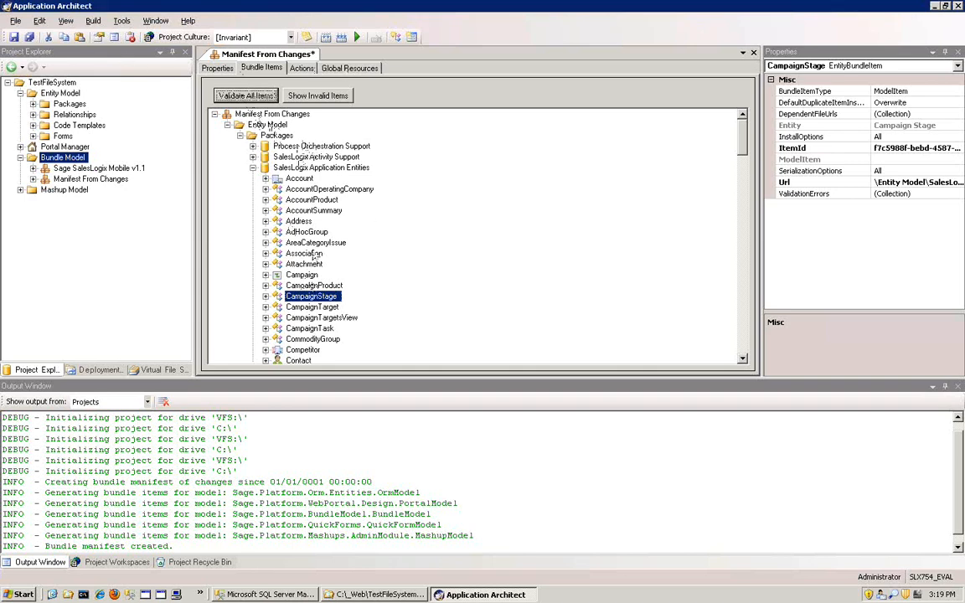
- Review the manifest's available bundle actions, and return to the bundle items to look over the SalesLogix Application Entities package
click(303, 68)
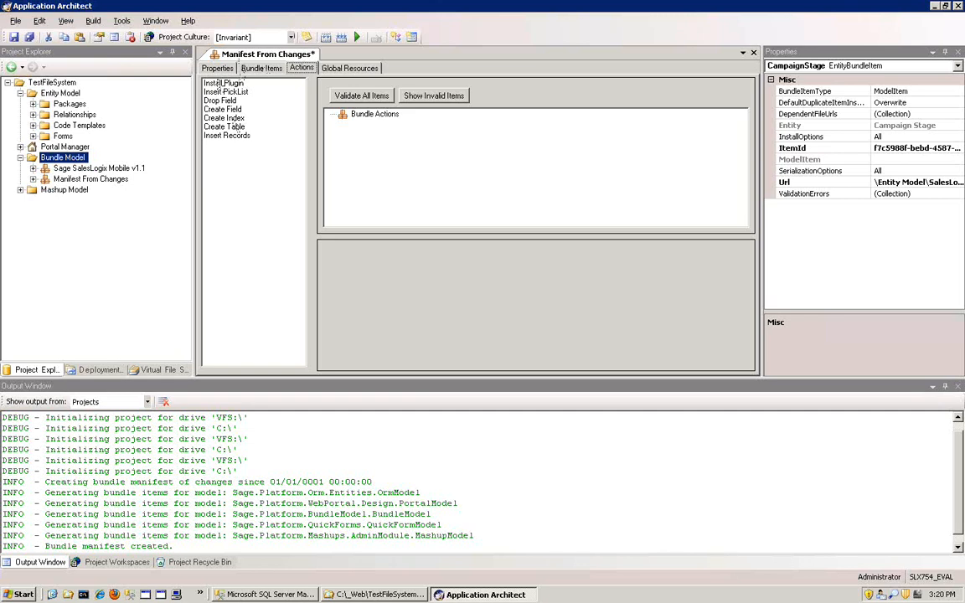
click(256, 68)
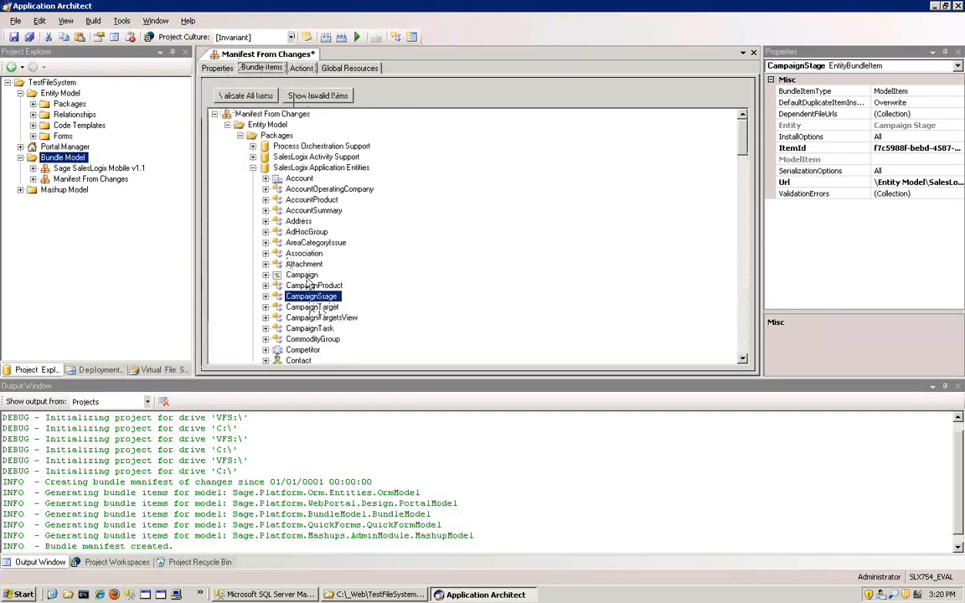
click(289, 253)
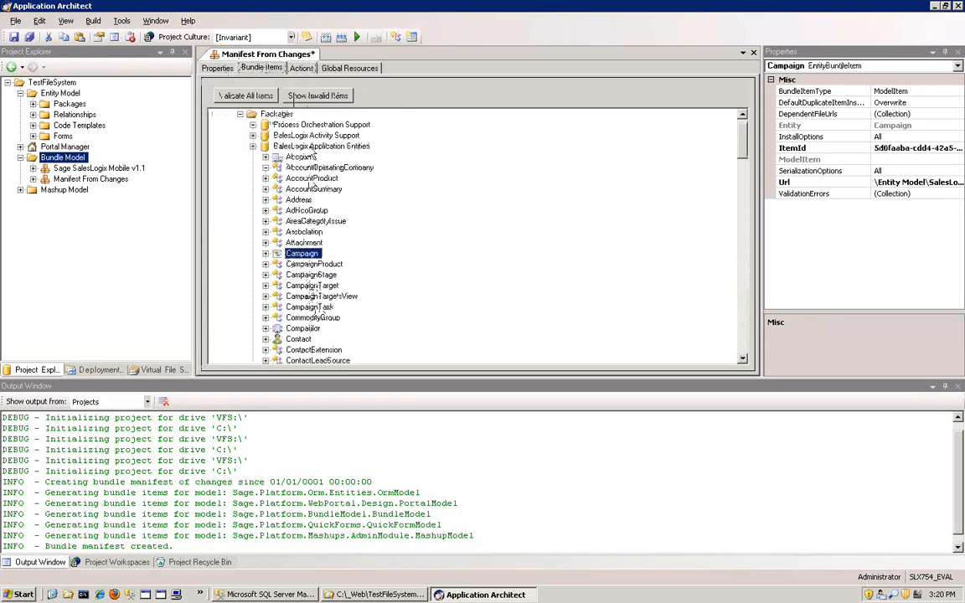
click(302, 147)
scroll(309, 260, down, 2)
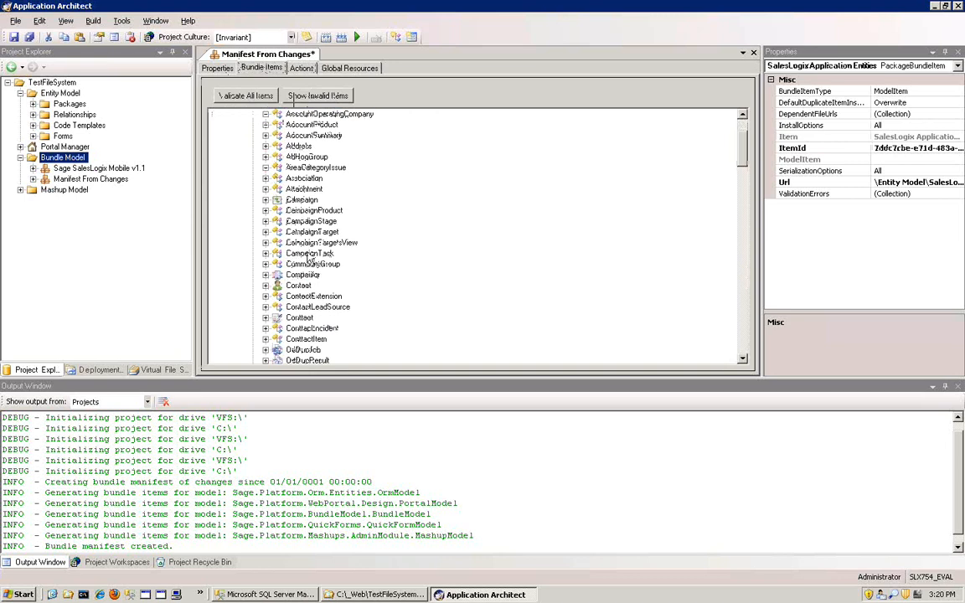
- Examine the Create Table bundle action's settings for the ACCOUNTSUMMARY table, and cancel without adding the action
click(302, 68)
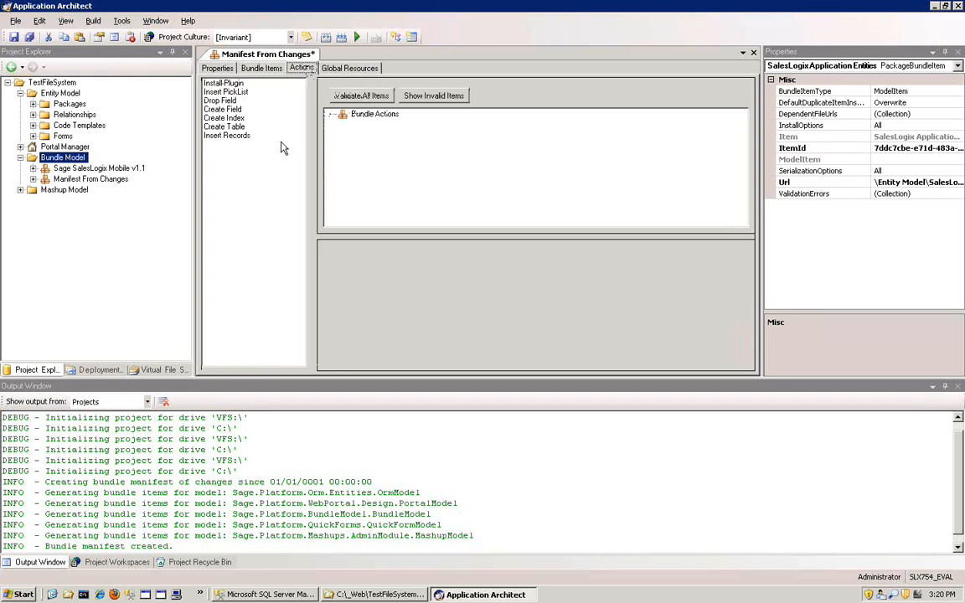
click(235, 126)
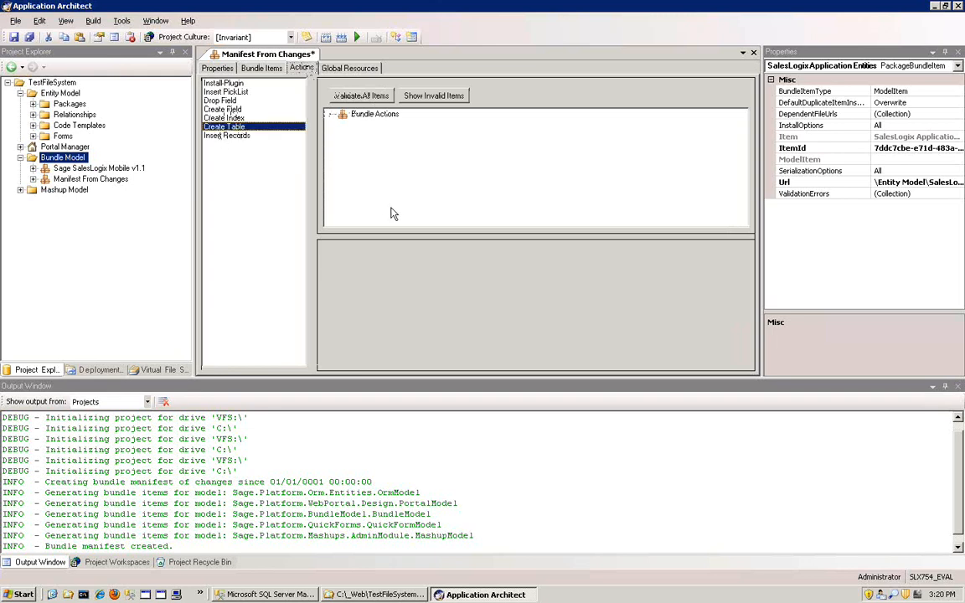
click(465, 220)
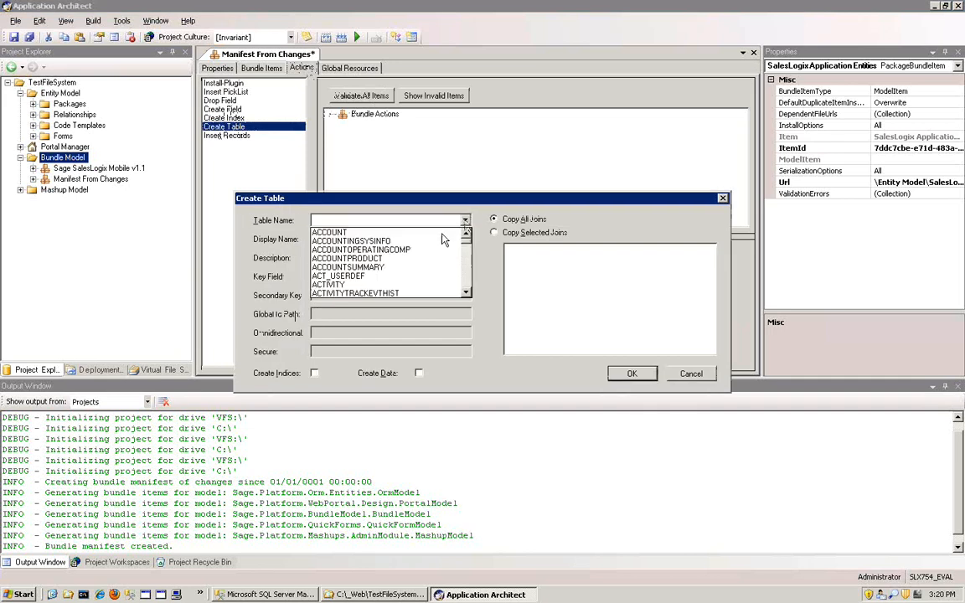
click(391, 266)
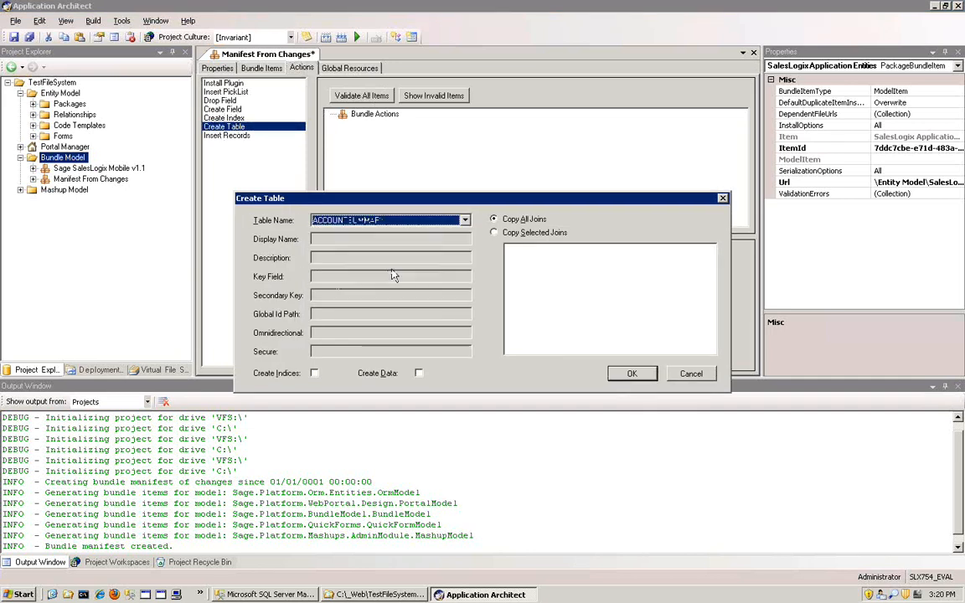
click(692, 377)
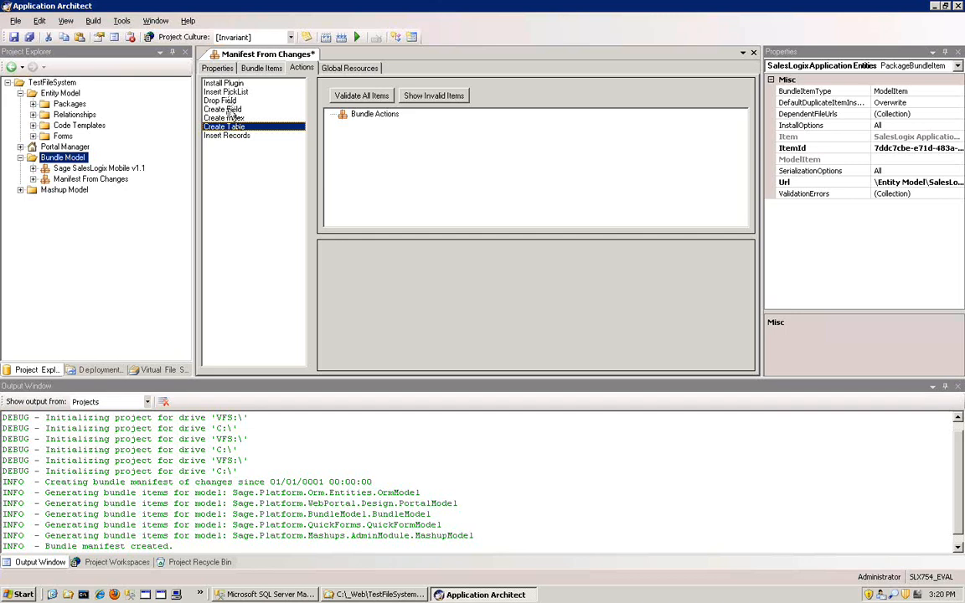
- Look through the available bundle action types, from Insert PickList and Create Field to Insert Records
click(219, 109)
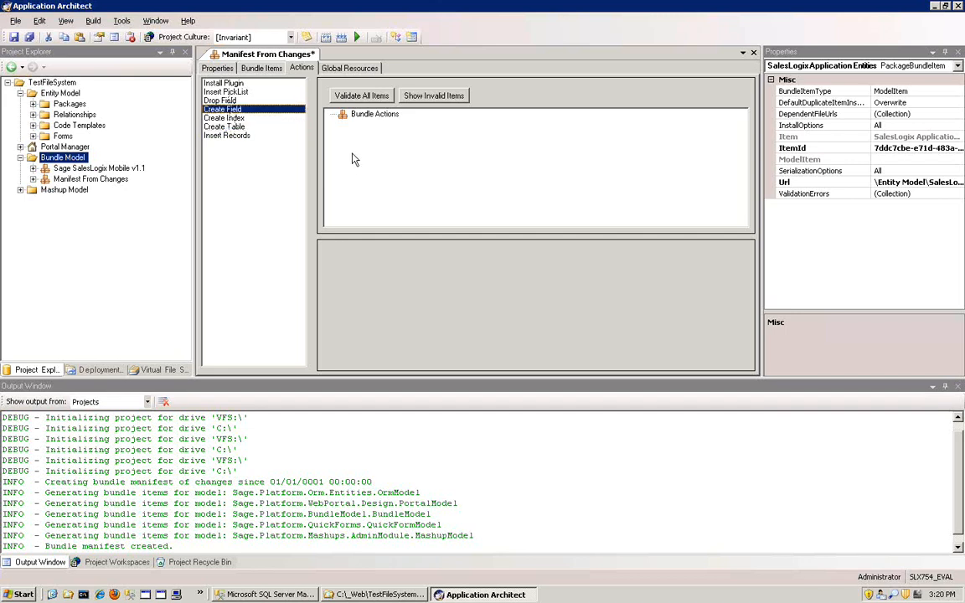
click(230, 118)
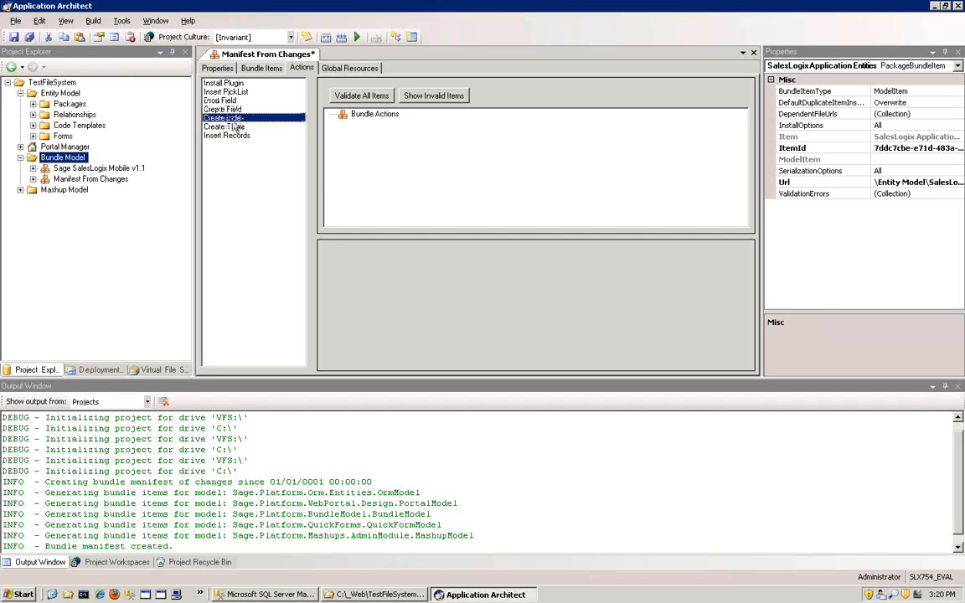
click(232, 126)
click(234, 135)
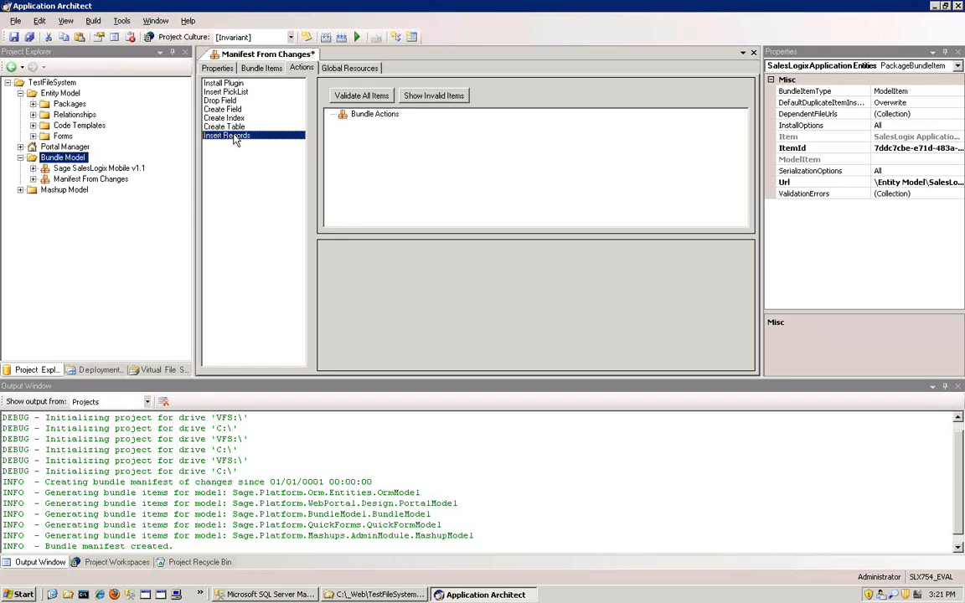
click(222, 110)
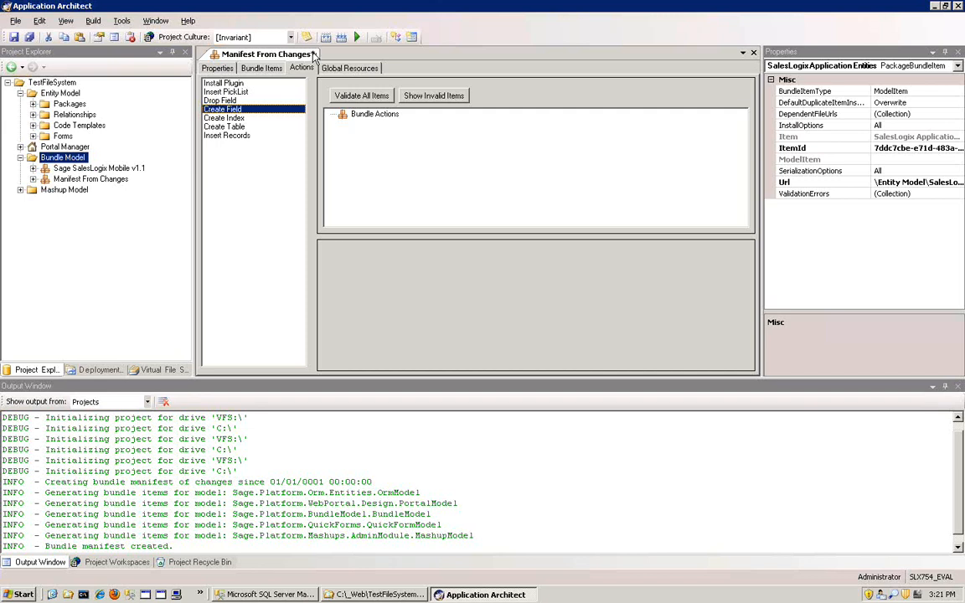
click(216, 91)
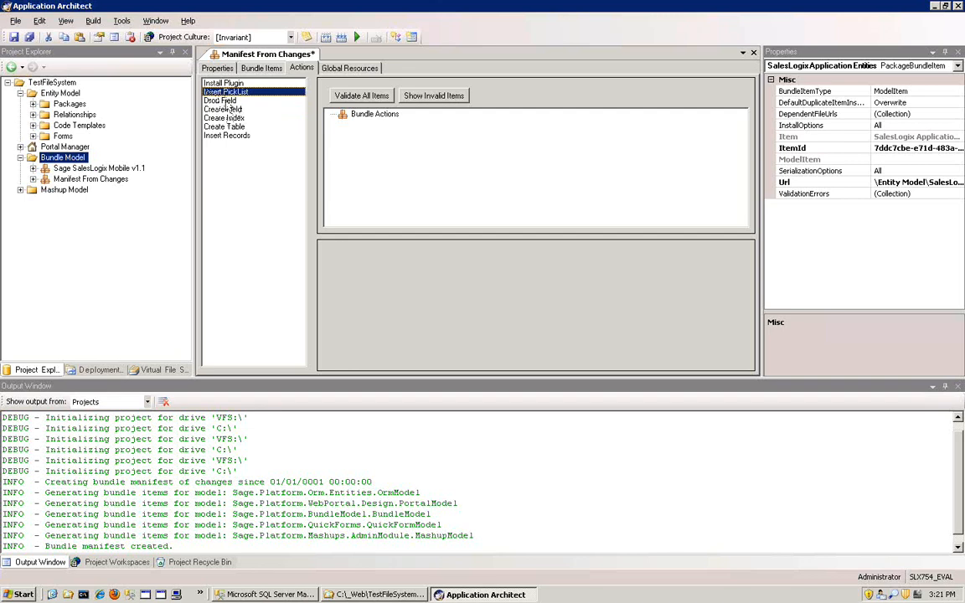
key(Down)
key(Down)
key(Down)
key(Down)
key(Down)
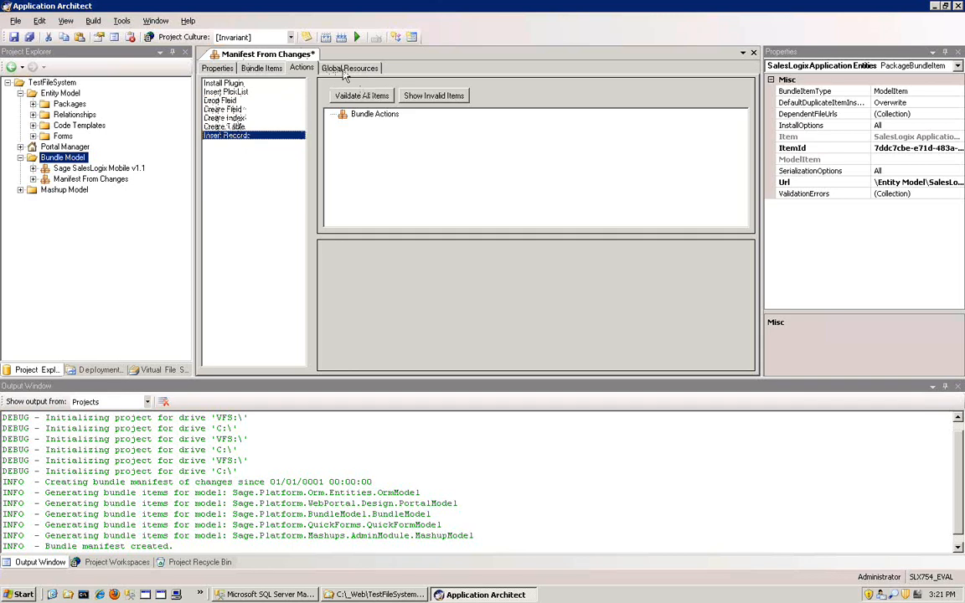
- Browse the image resources available for the manifest's global resources, and cancel without adding one
click(345, 69)
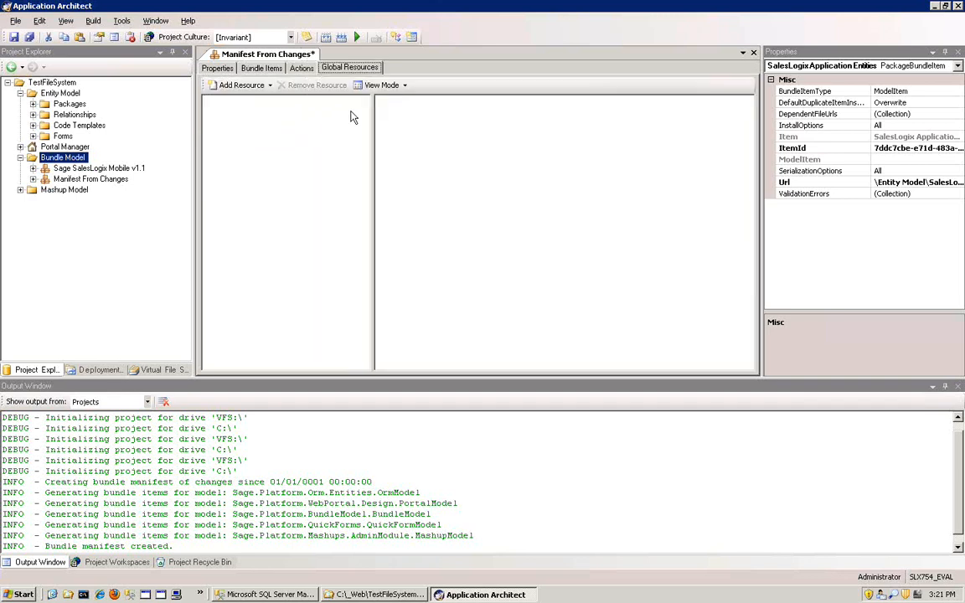
click(233, 85)
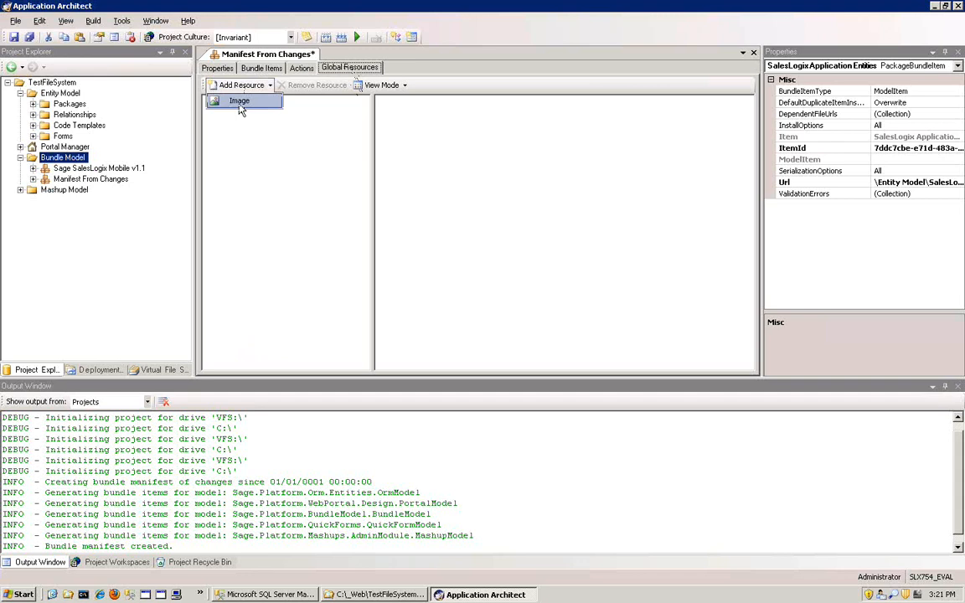
click(241, 106)
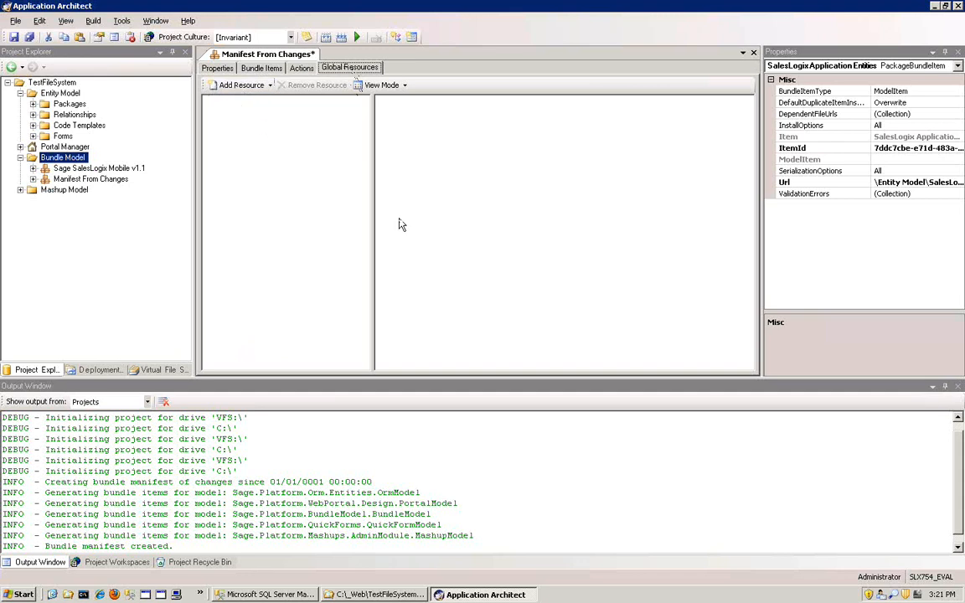
scroll(536, 301, down, 10)
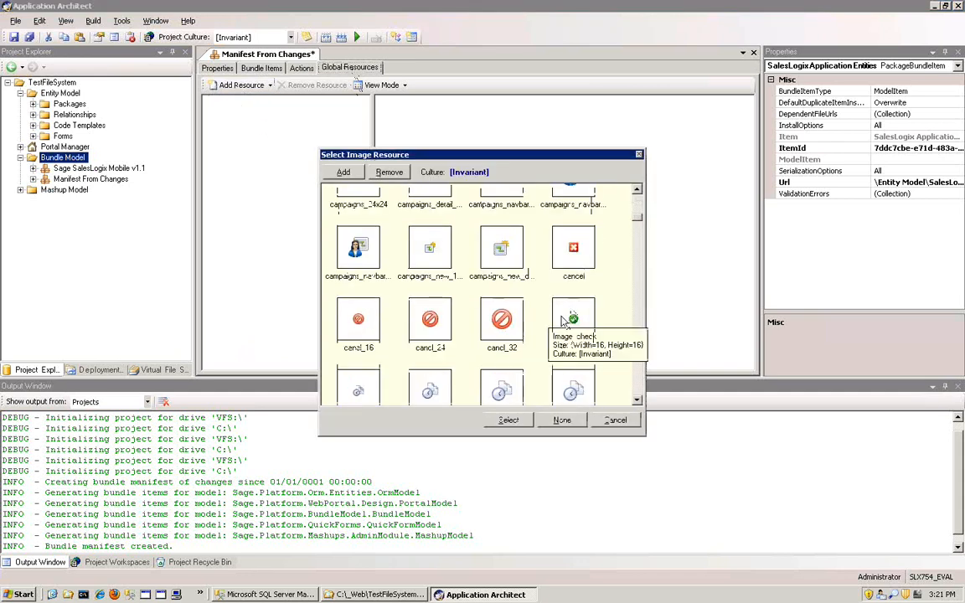
scroll(498, 317, down, 1)
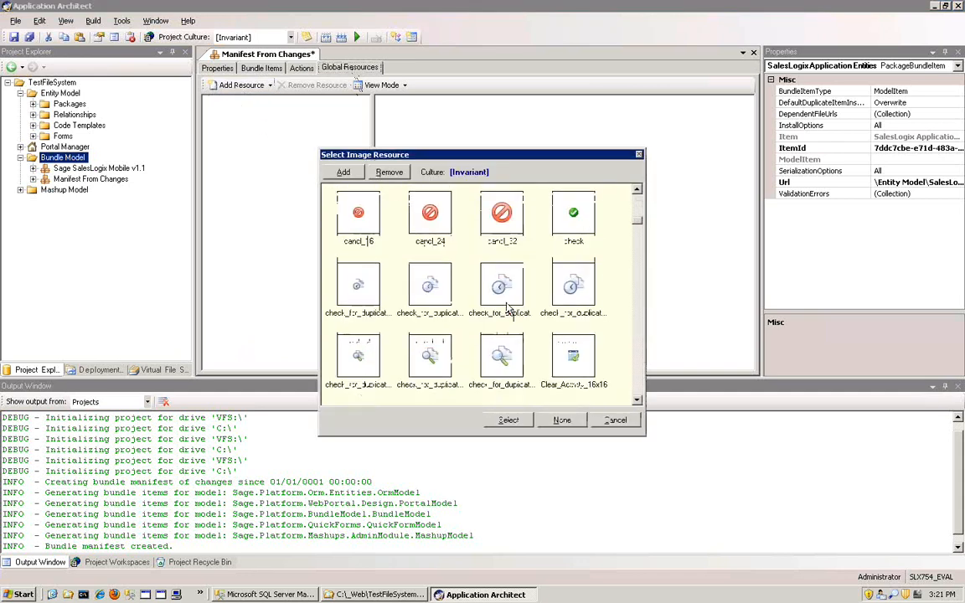
scroll(506, 310, down, 3)
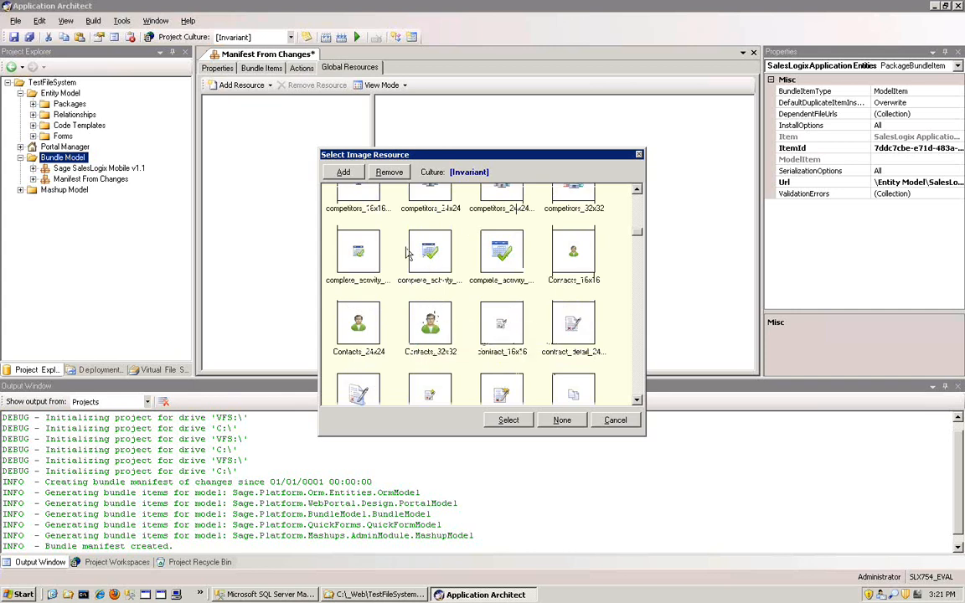
click(614, 421)
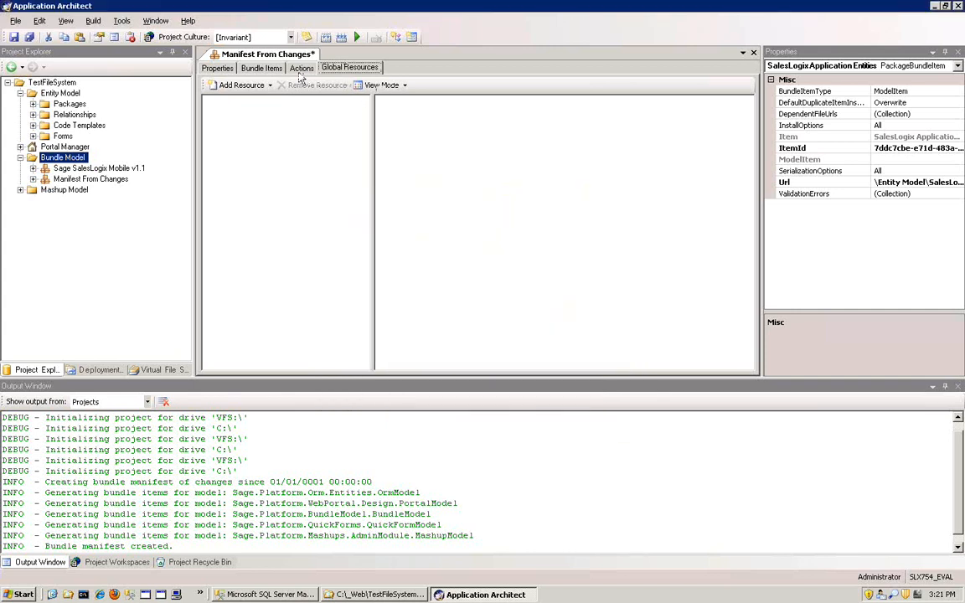
- Save the Manifest From Changes bundle manifest from its general properties and close it
click(260, 71)
click(217, 68)
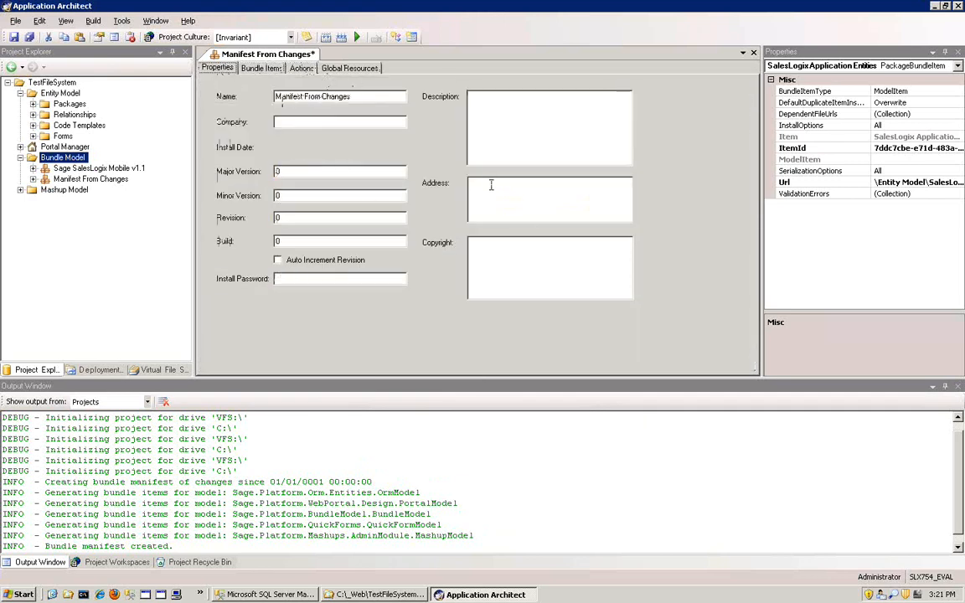
click(14, 38)
click(90, 180)
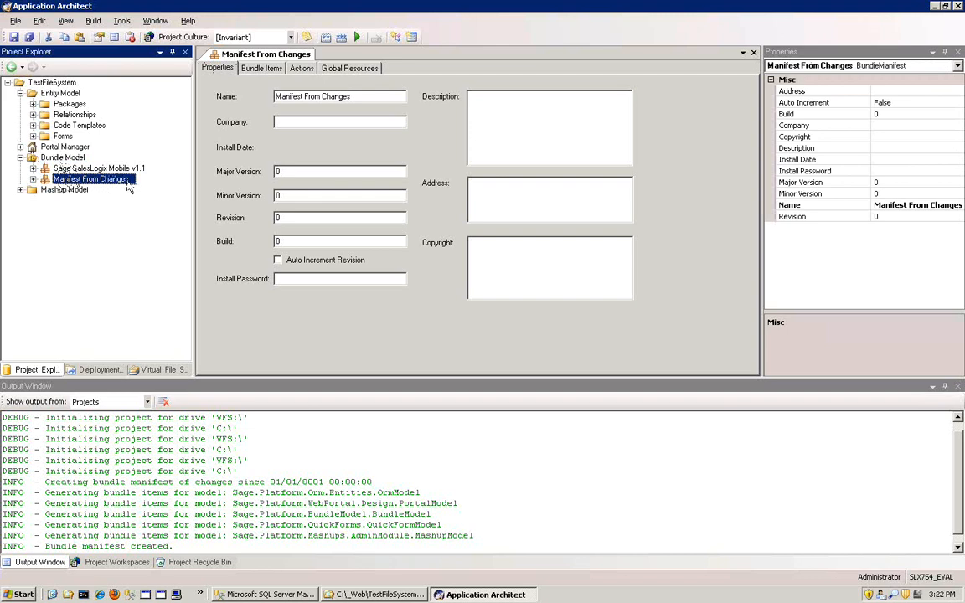
click(752, 52)
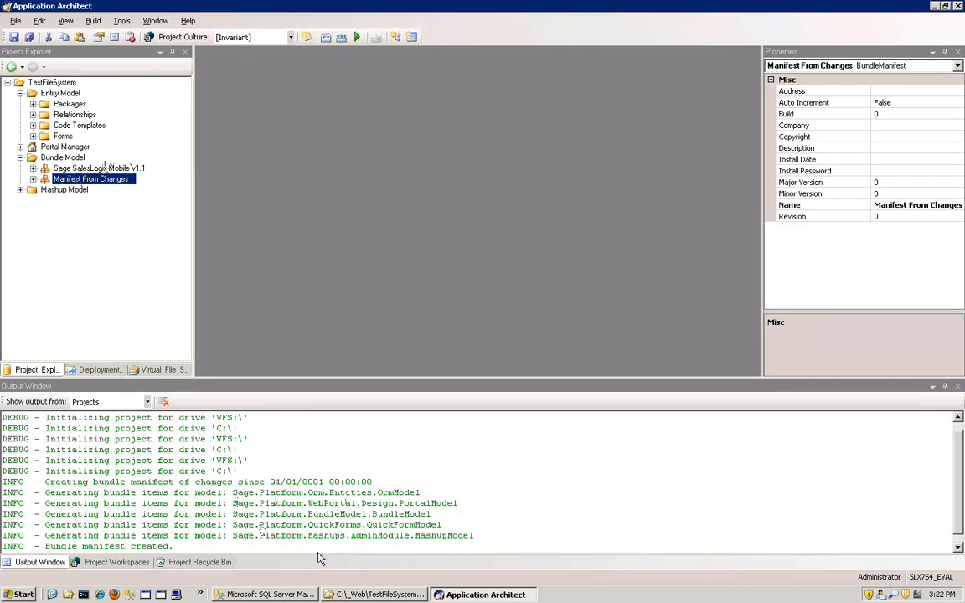
- Create a bundle manifest by change date in the Bundle Model, with June 07, 2012 as the start change date
right_click(59, 158)
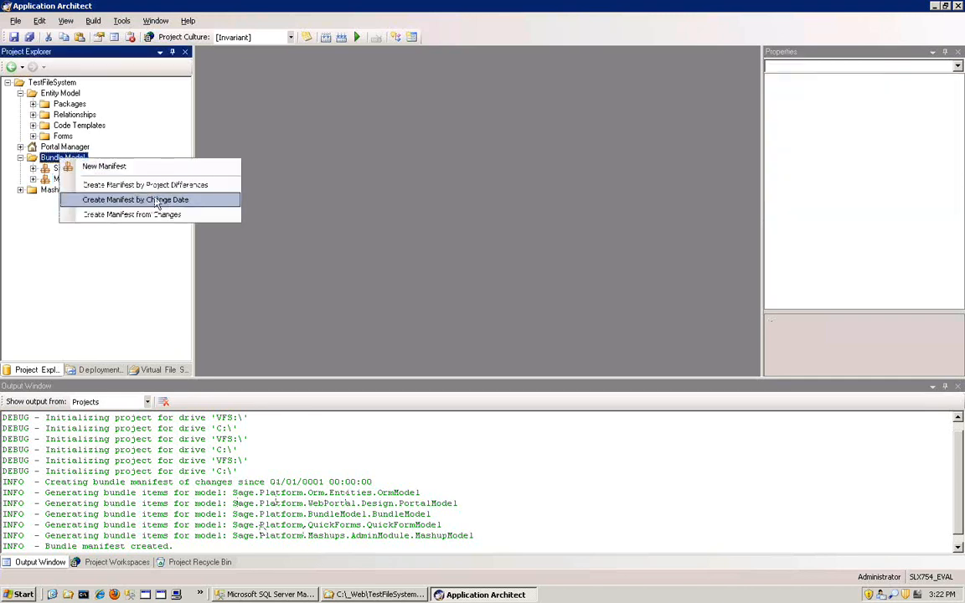
click(164, 201)
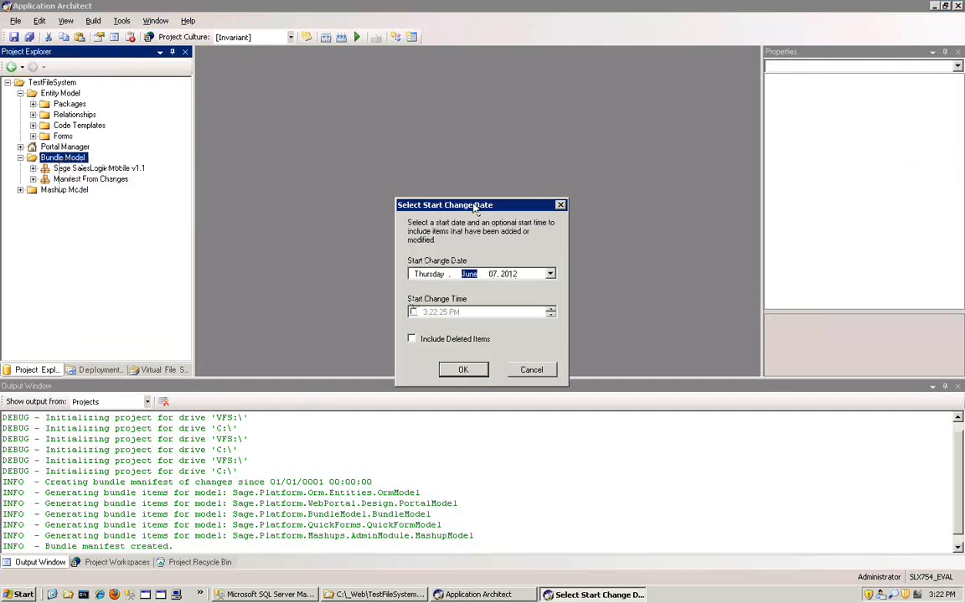
drag(474, 205, 411, 154)
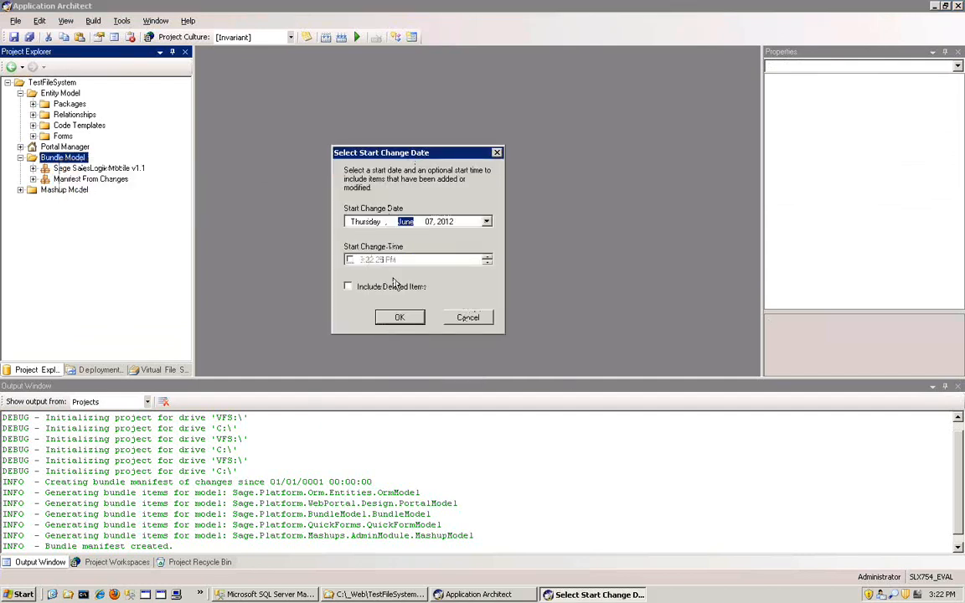
click(487, 223)
click(423, 274)
click(410, 322)
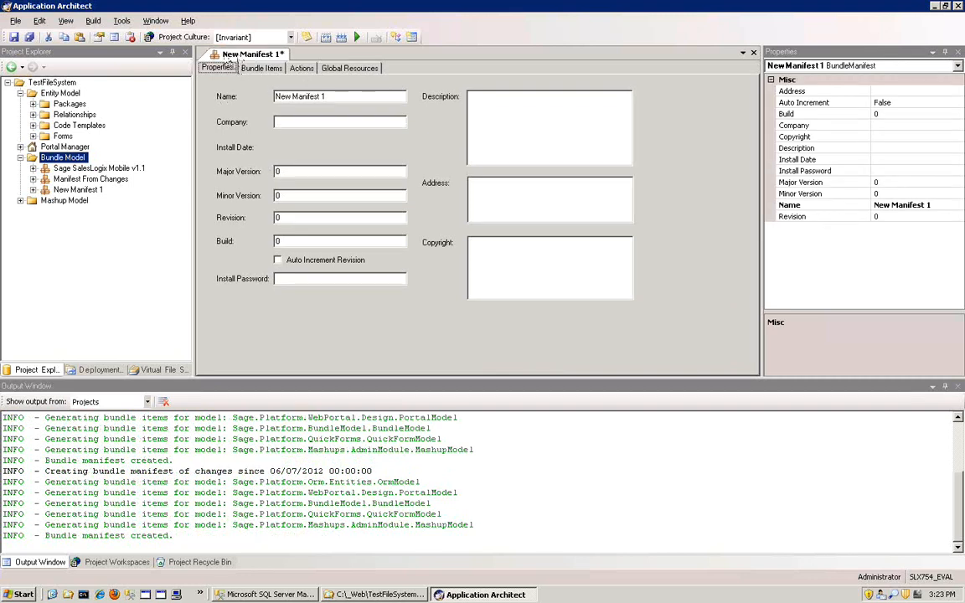
- Rename the new bundle manifest as "Manifest From date"
key(Tab)
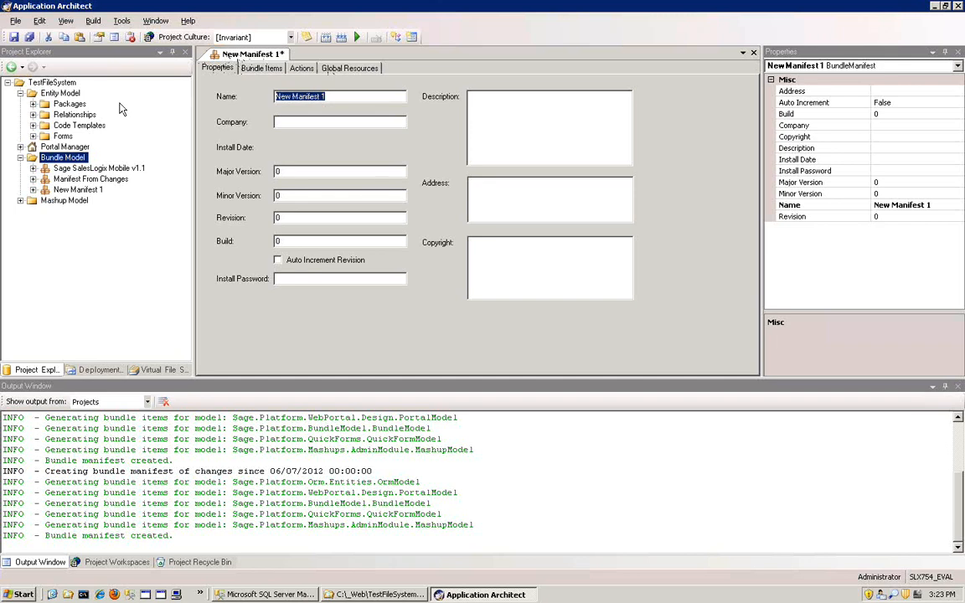
text(Ma)
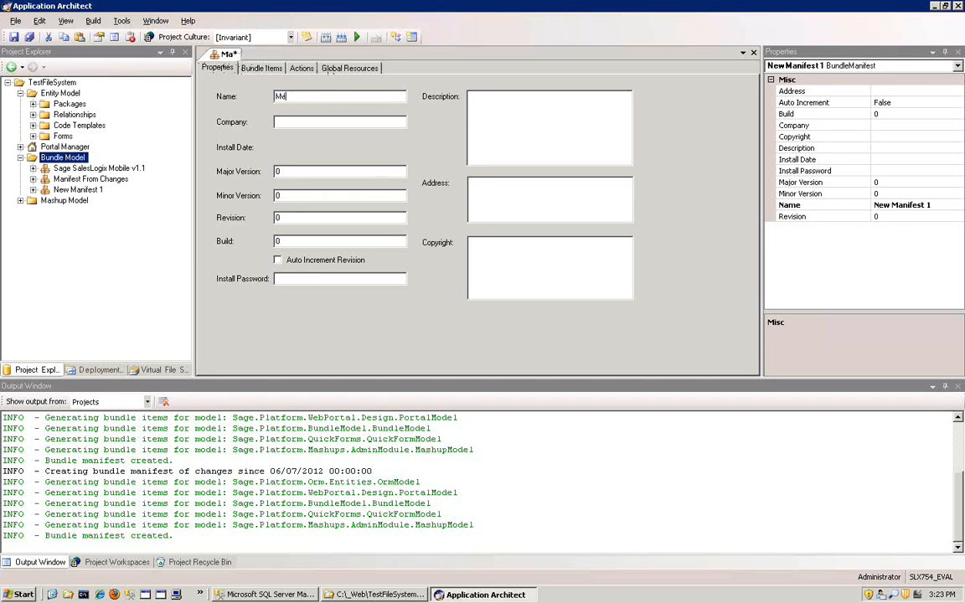
text(nifest )
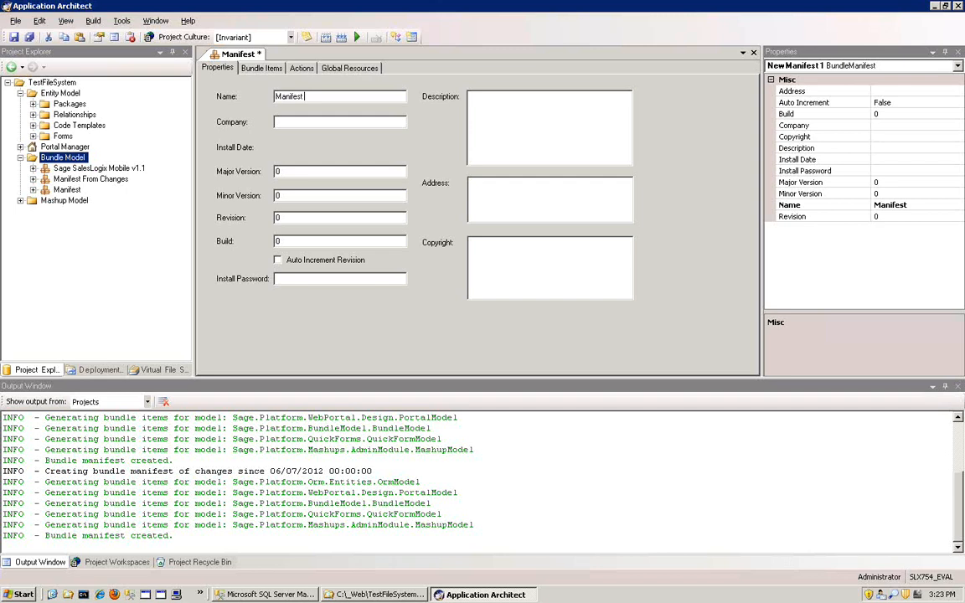
text(From date)
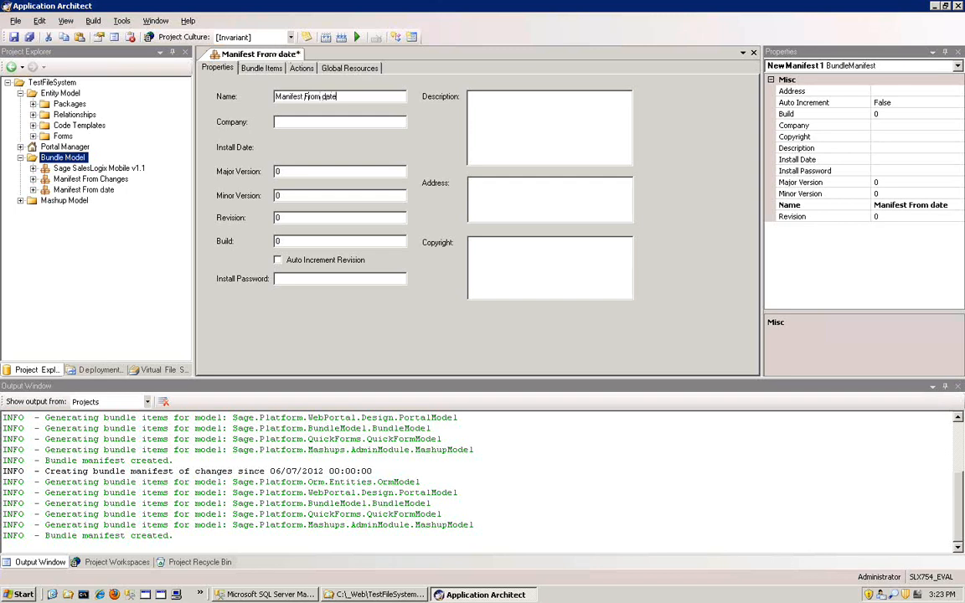
- Examine the date-based manifest's bundle items down to the ContactExtension entity's business rules and forms
click(264, 70)
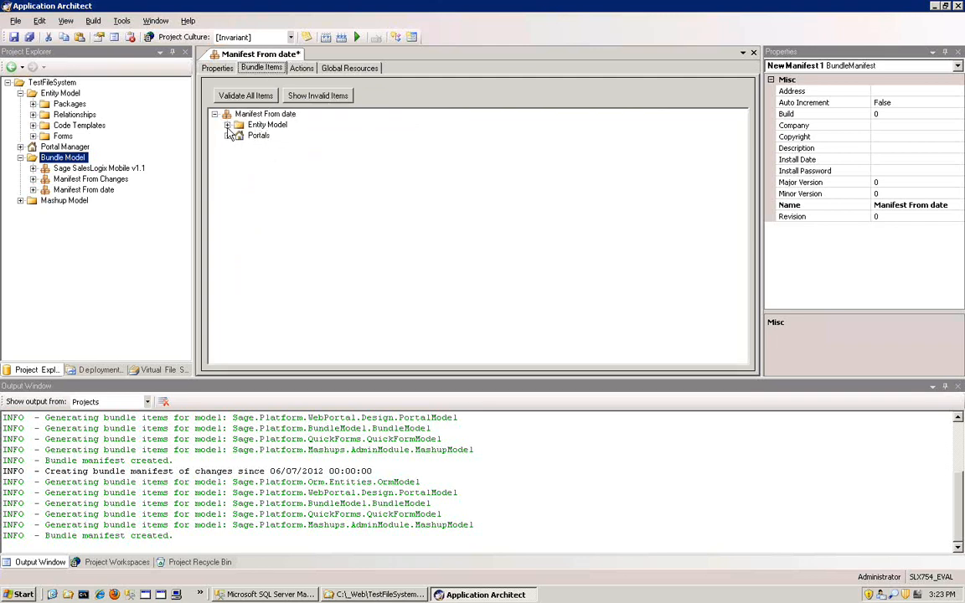
double_click(256, 125)
double_click(242, 138)
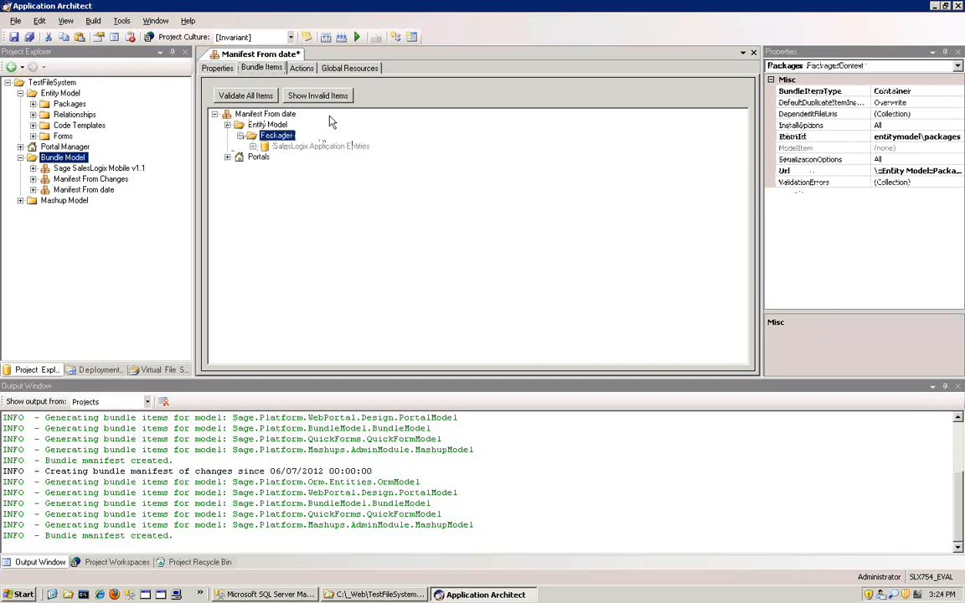
double_click(318, 147)
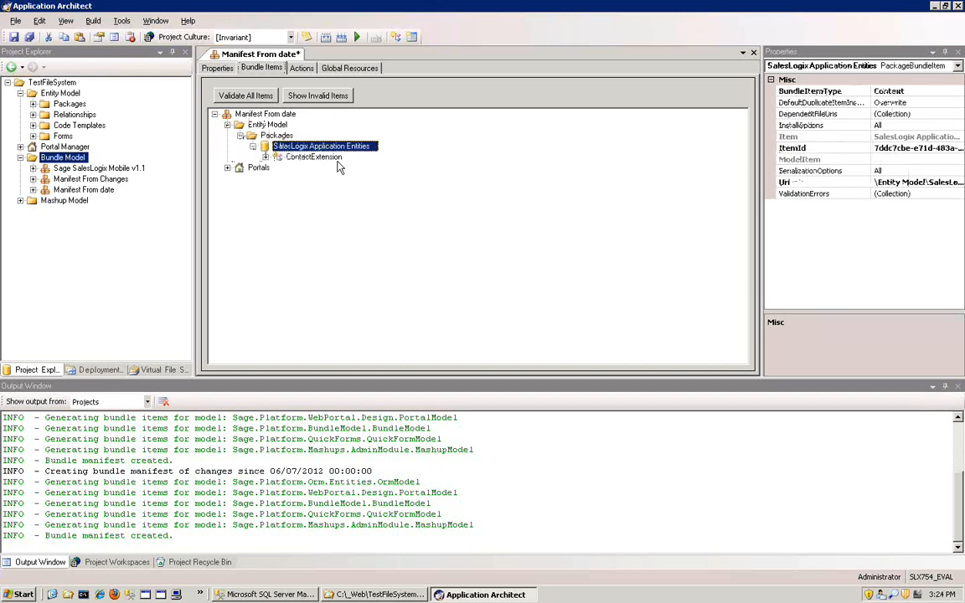
click(314, 159)
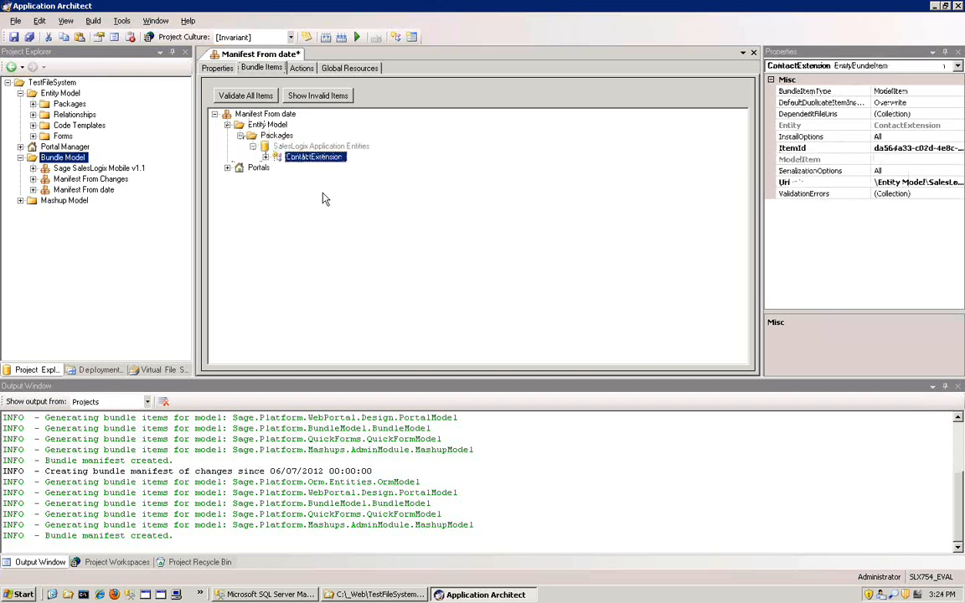
click(264, 157)
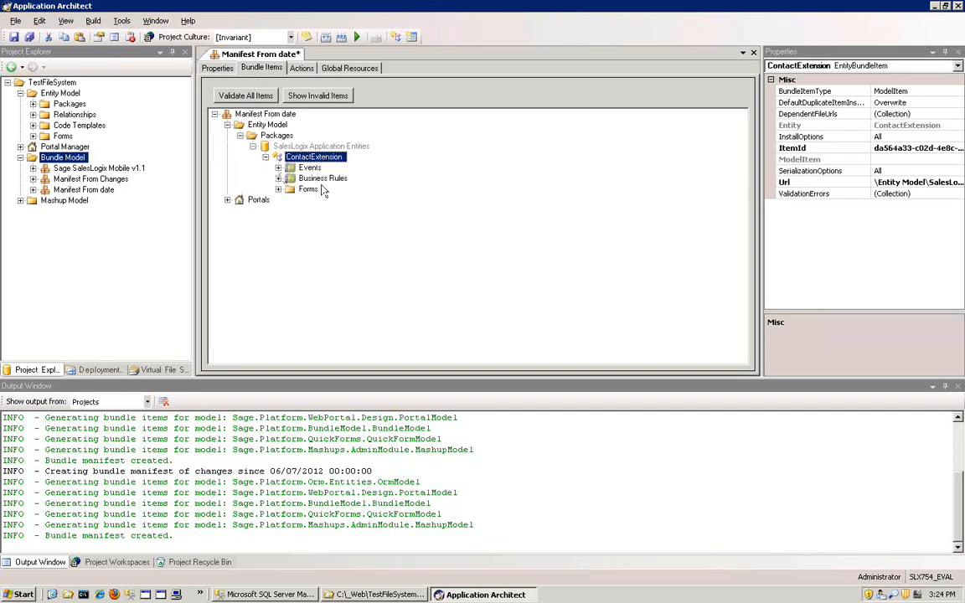
double_click(322, 178)
click(340, 188)
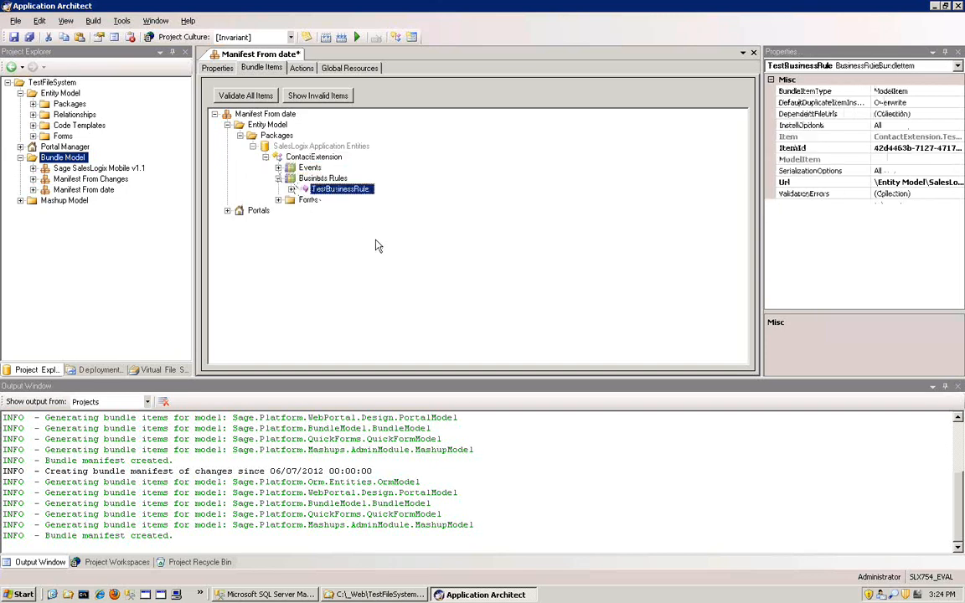
double_click(309, 199)
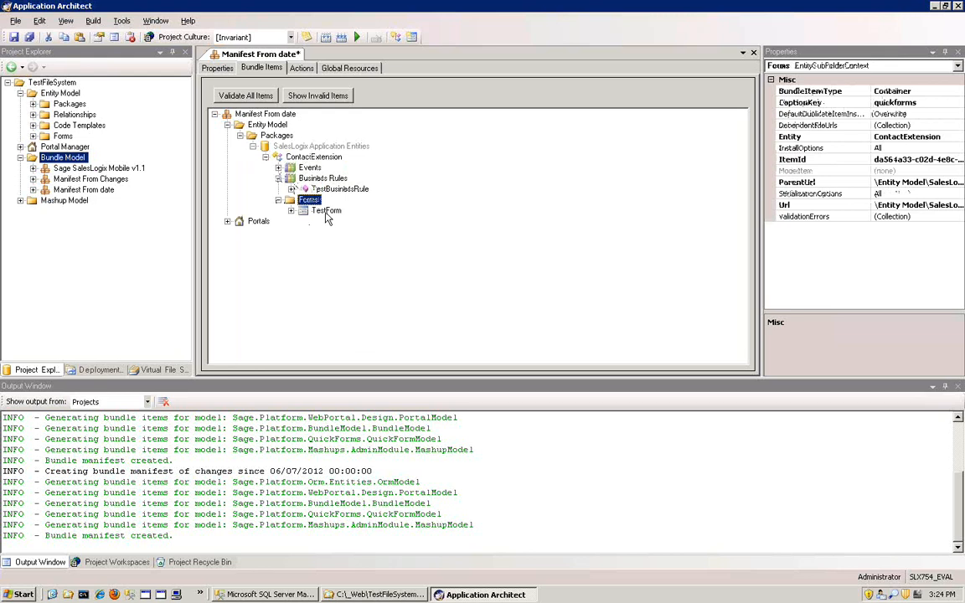
click(327, 211)
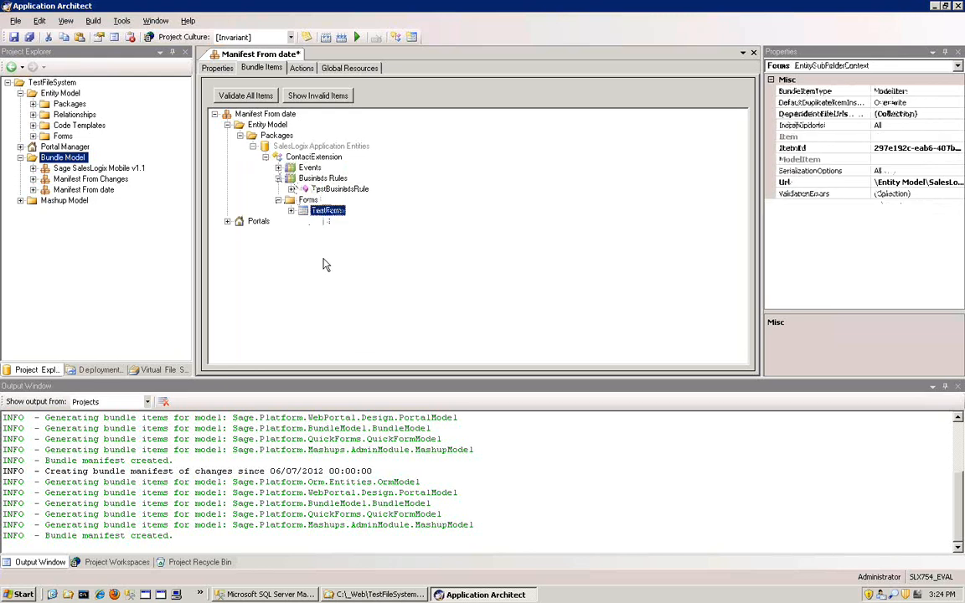
- Remove the Portals item from the Manifest From date bundle items
click(254, 222)
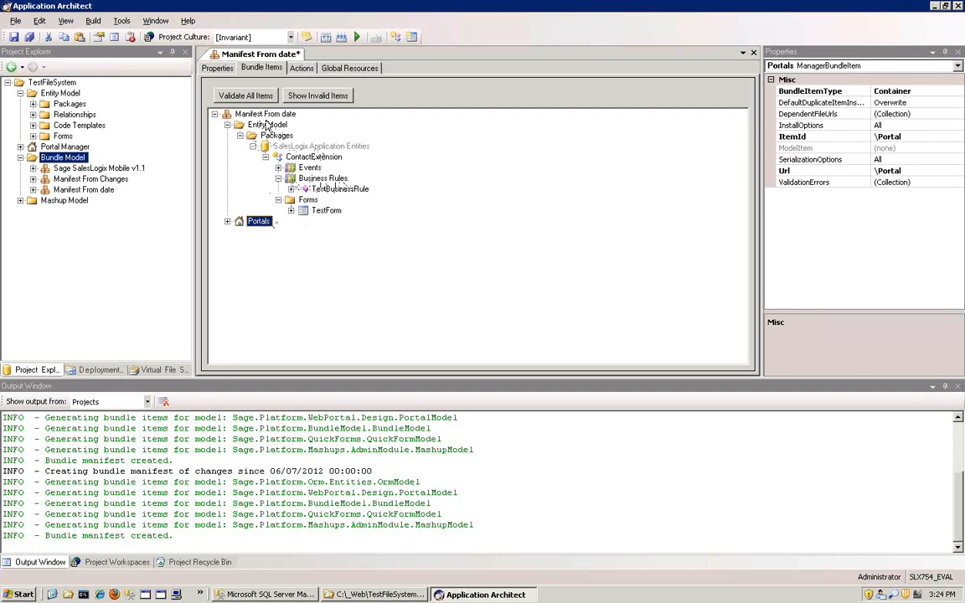
right_click(260, 224)
click(306, 230)
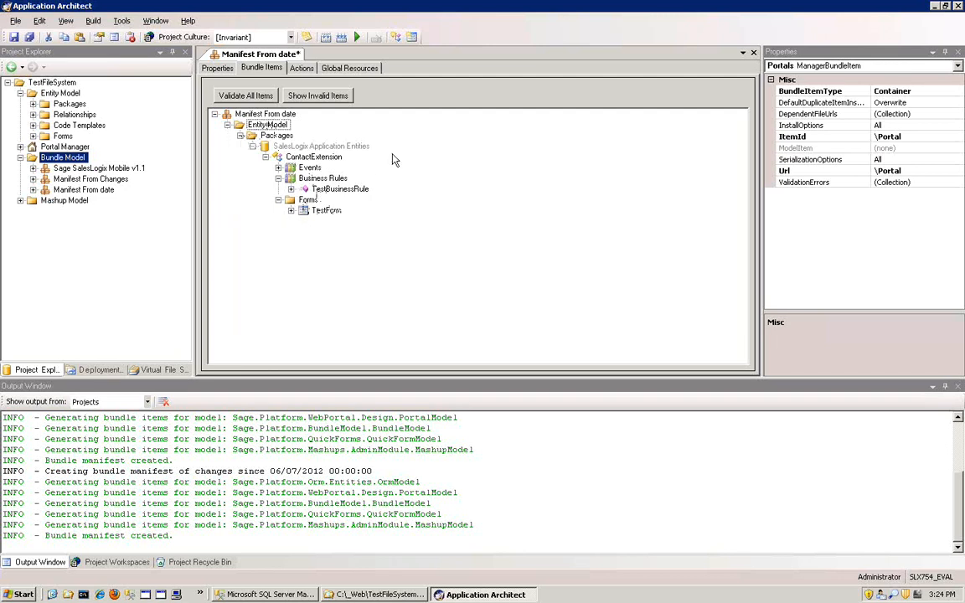
- Validate all bundle items in Manifest From date and look over its actions and global resources
click(262, 98)
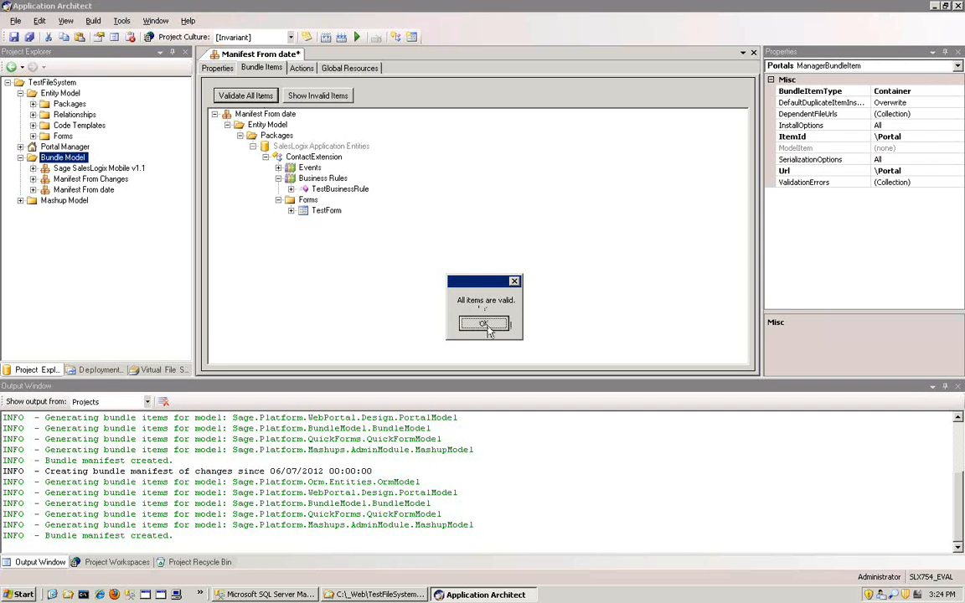
click(485, 324)
click(305, 73)
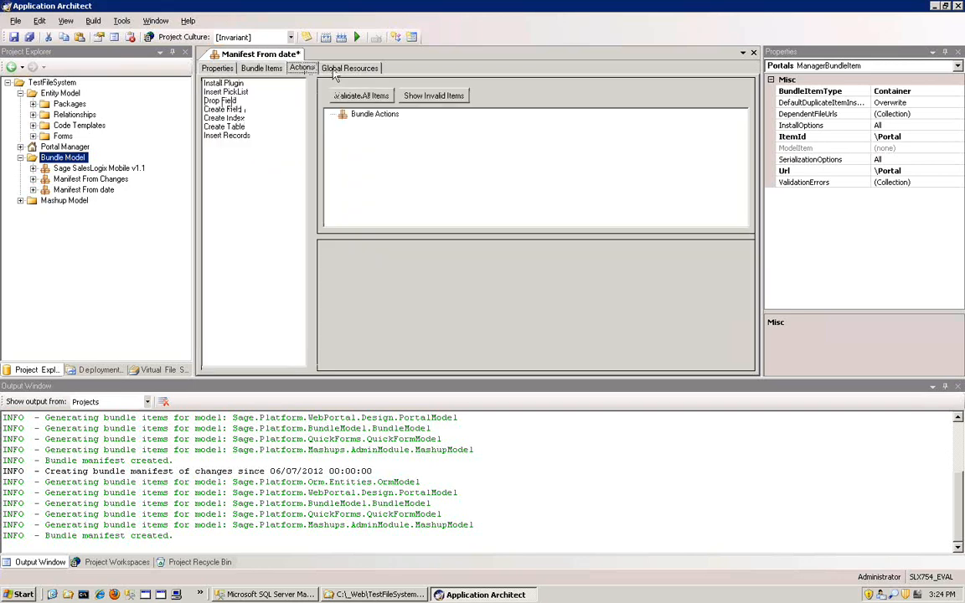
click(336, 72)
click(263, 69)
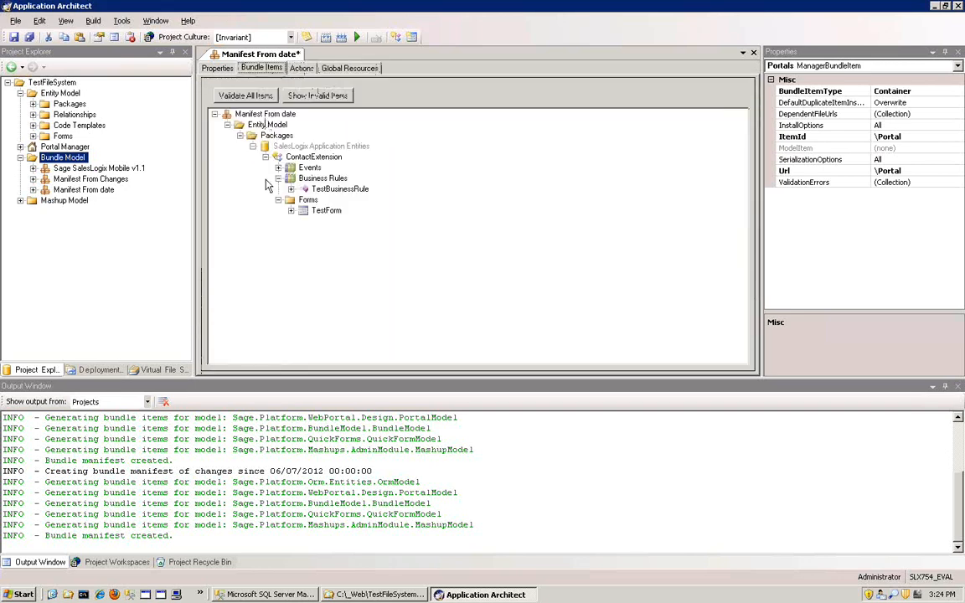
- Save the Manifest From date bundle manifest and close its editor
click(15, 38)
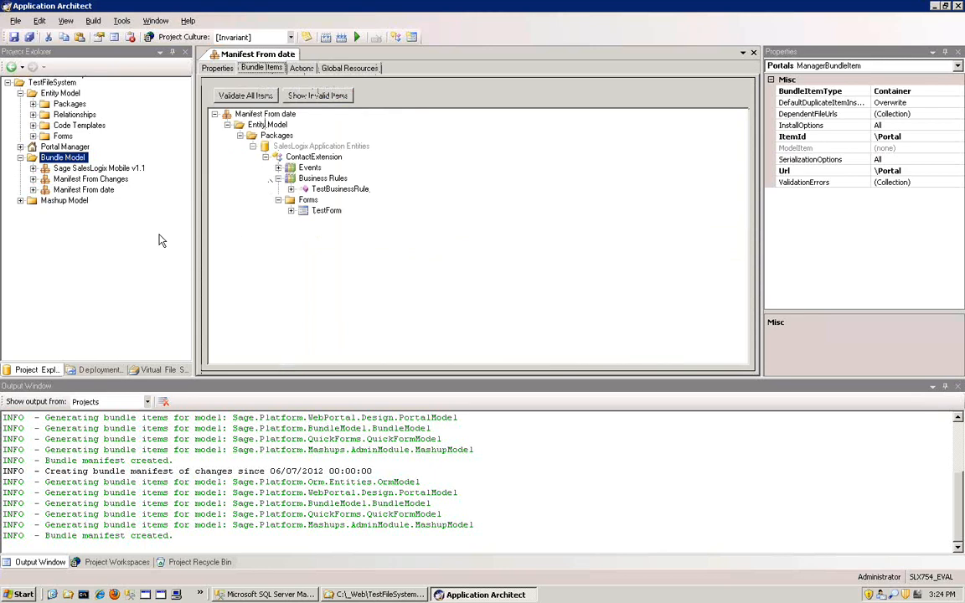
click(85, 189)
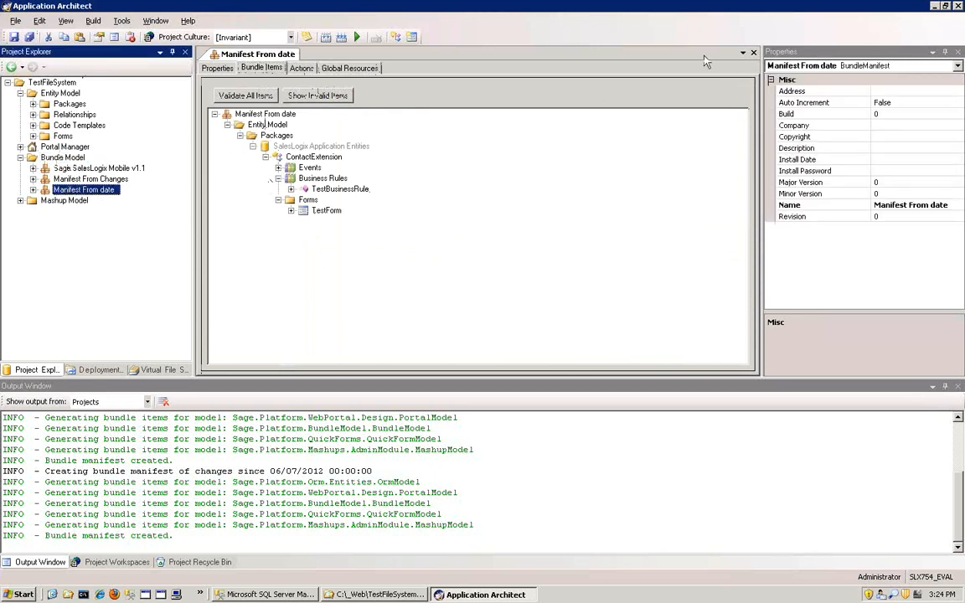
click(754, 53)
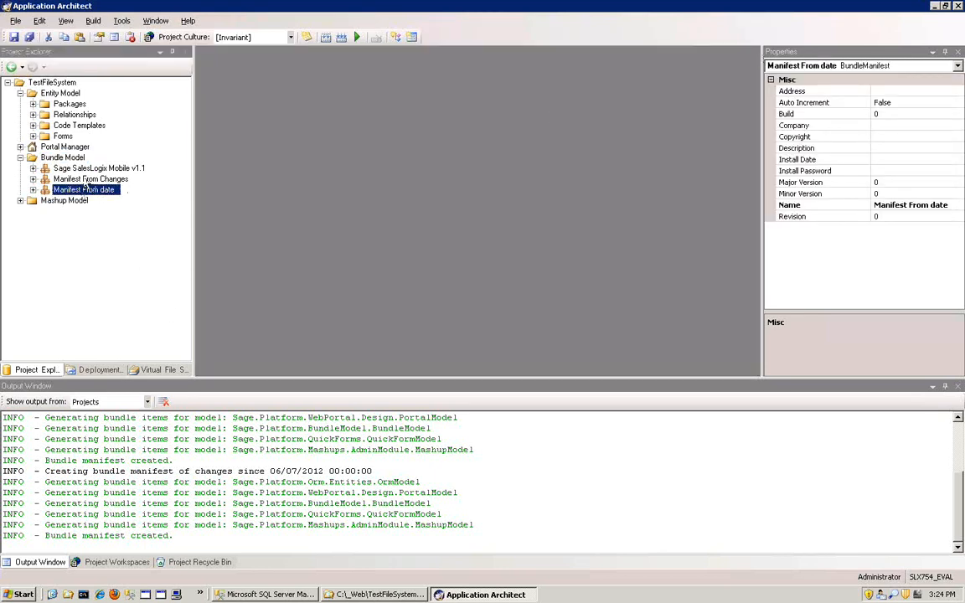
- Start a Bundle Model manifest by project differences, choosing the project backup C:\_Web\TestFileSystem.backup.zip to compare against
right_click(65, 157)
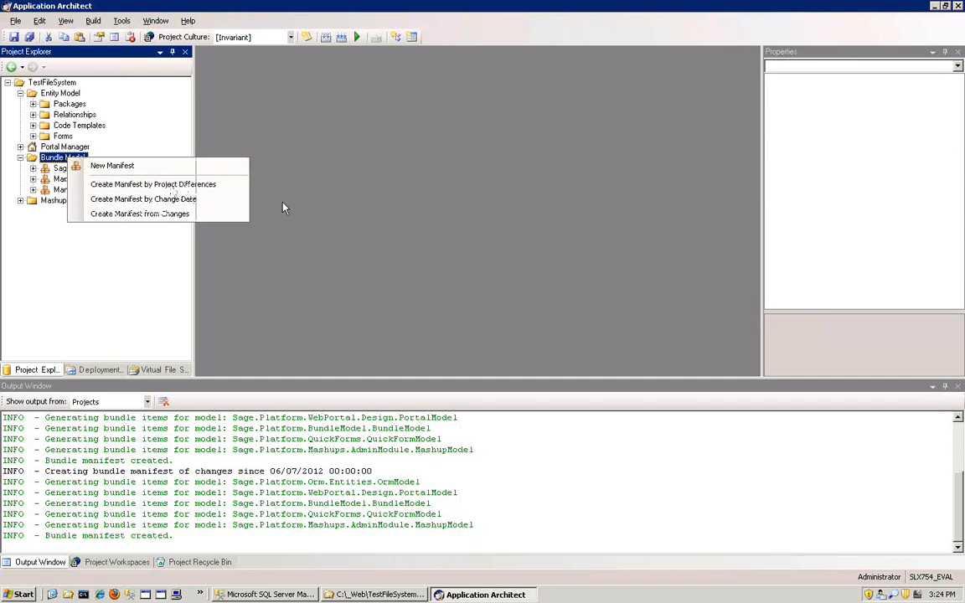
click(239, 185)
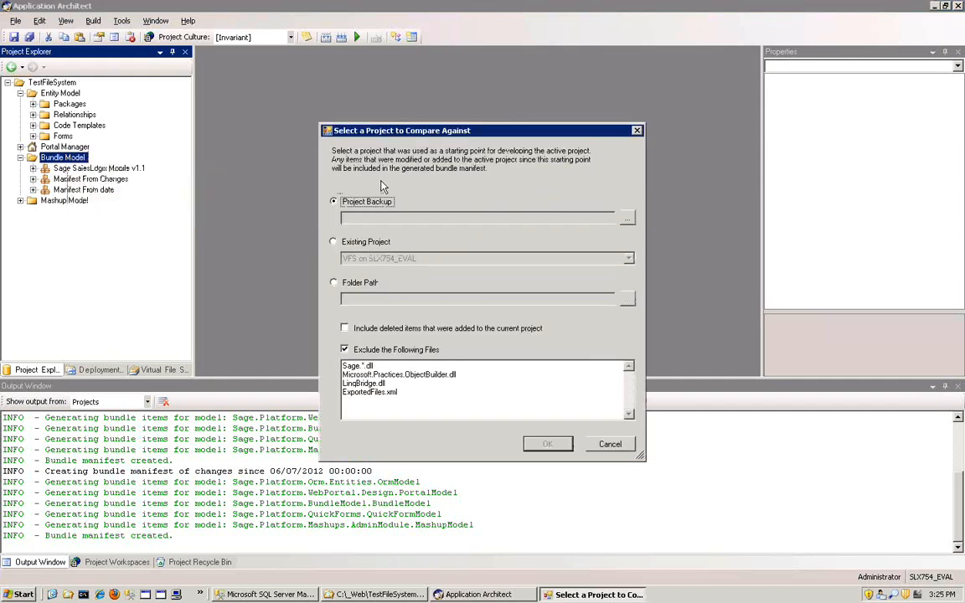
click(627, 219)
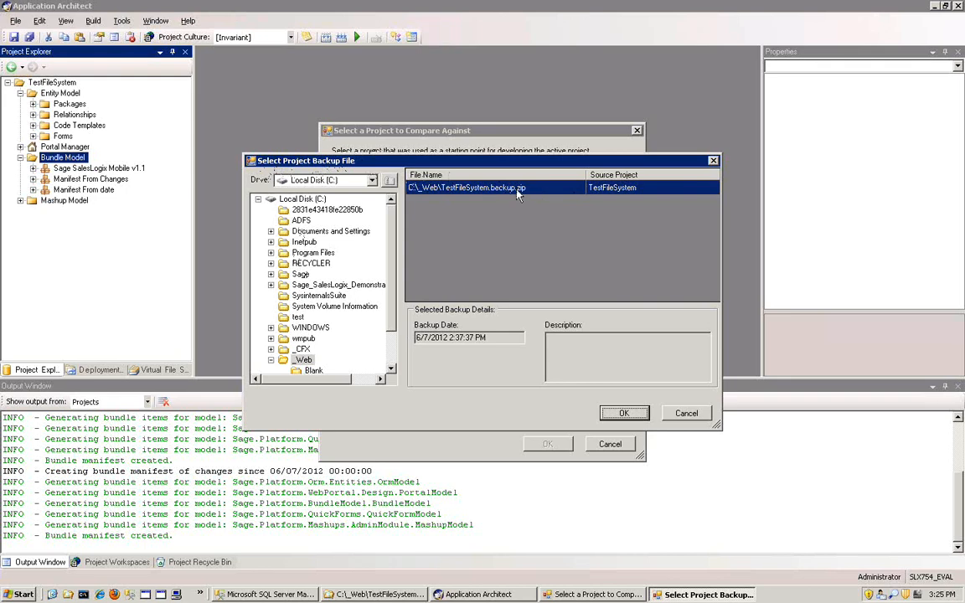
click(625, 416)
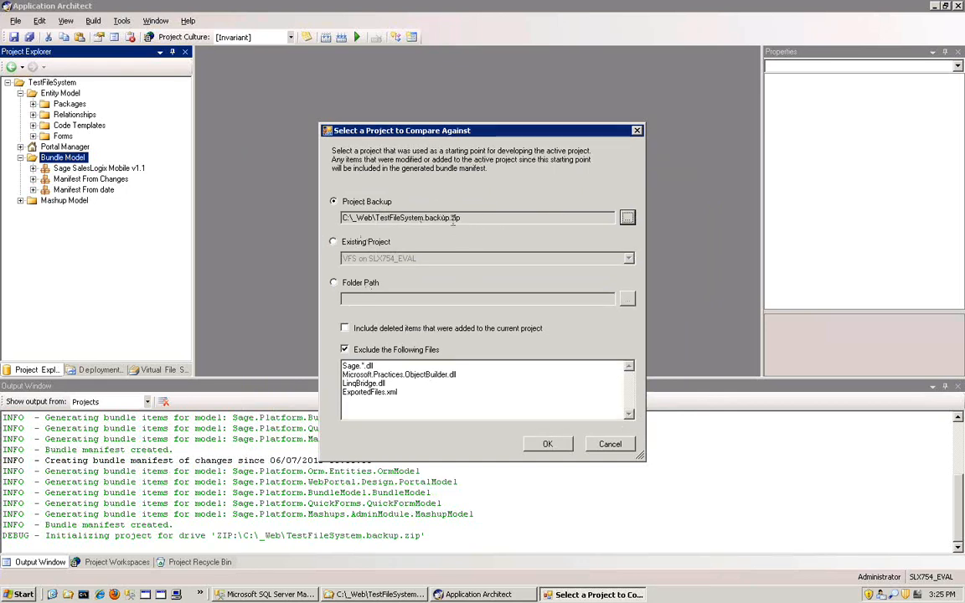
- Try the existing project VFS on SLX754_EVAL as the project to compare against
click(334, 242)
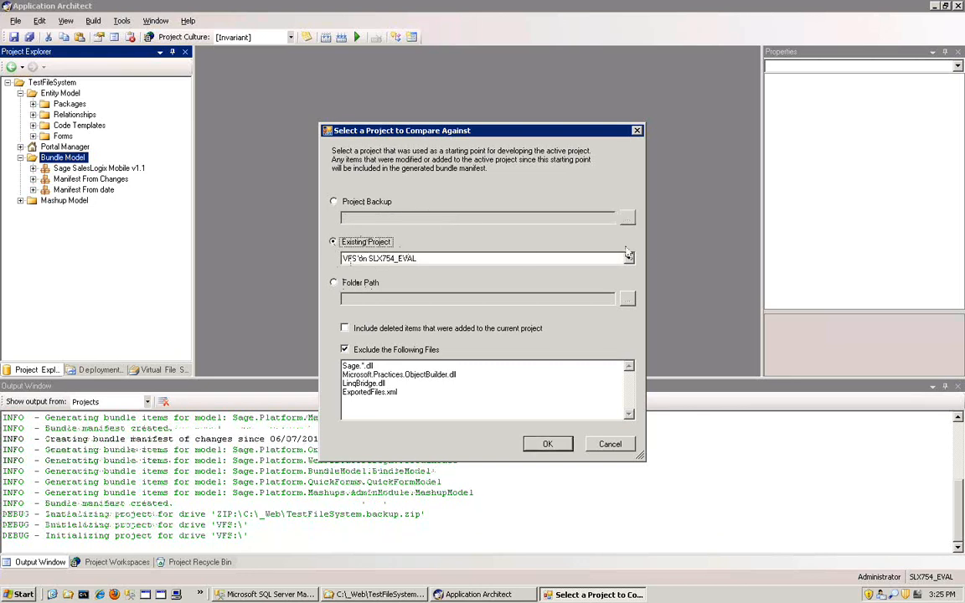
click(629, 257)
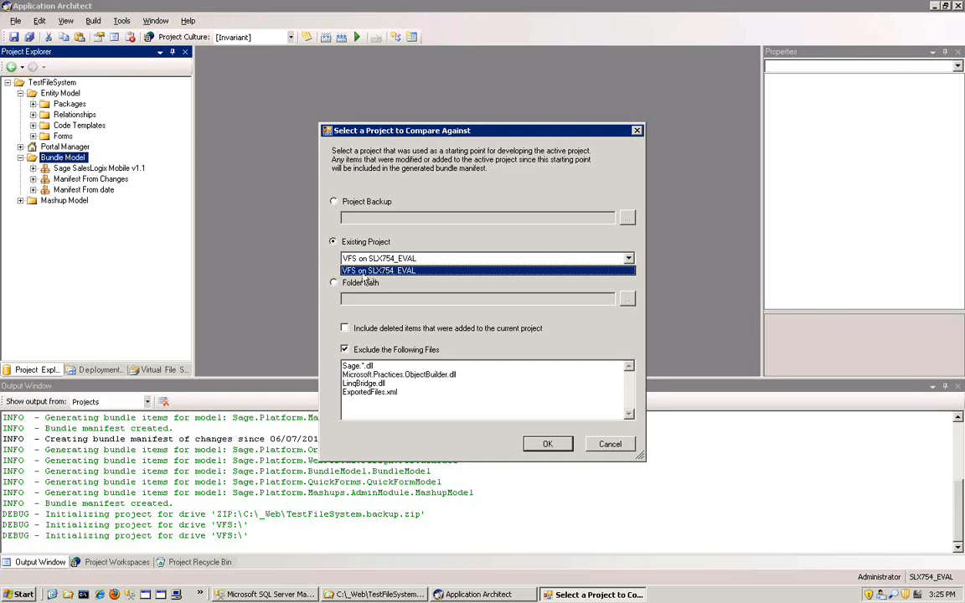
click(410, 236)
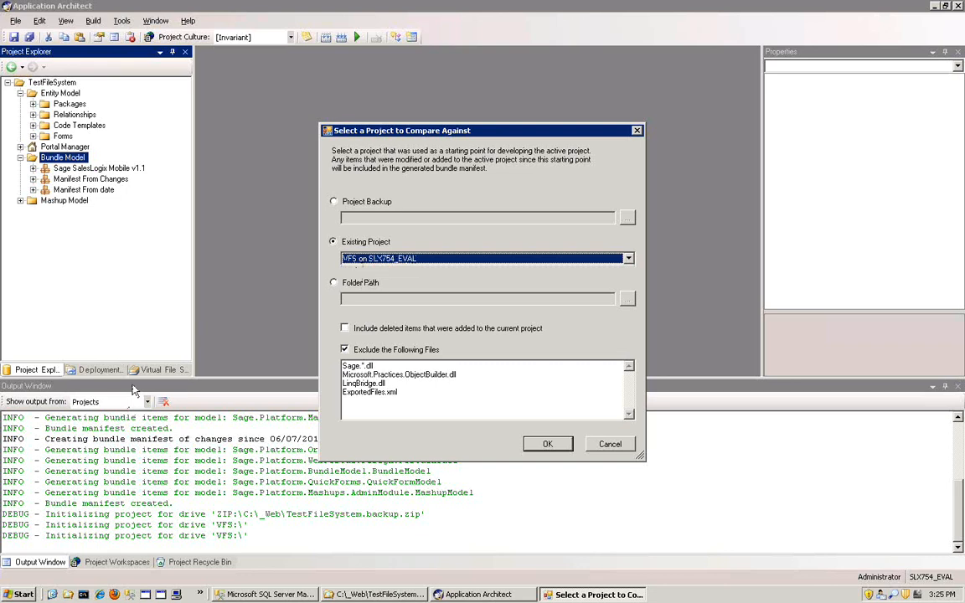
click(628, 259)
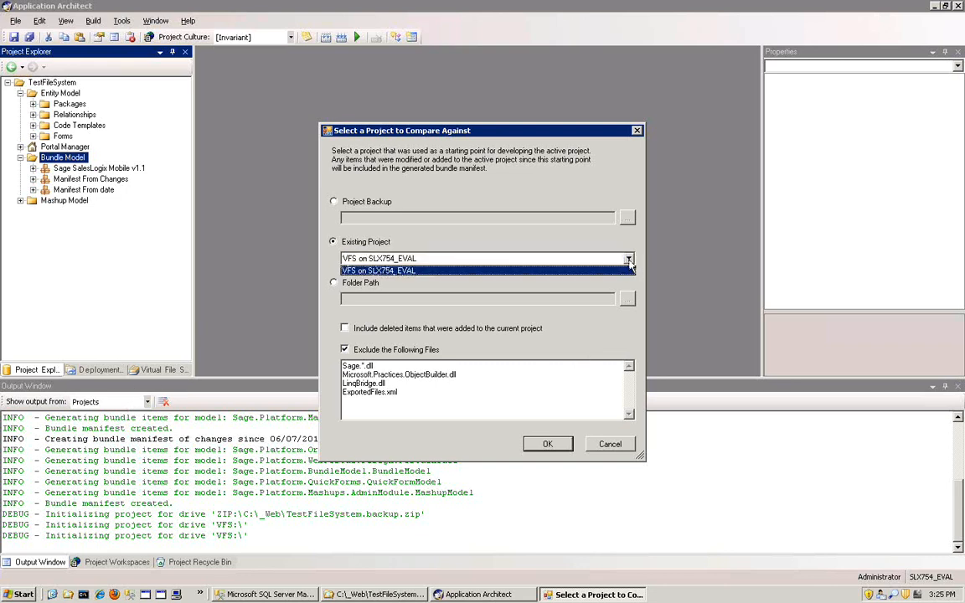
click(455, 241)
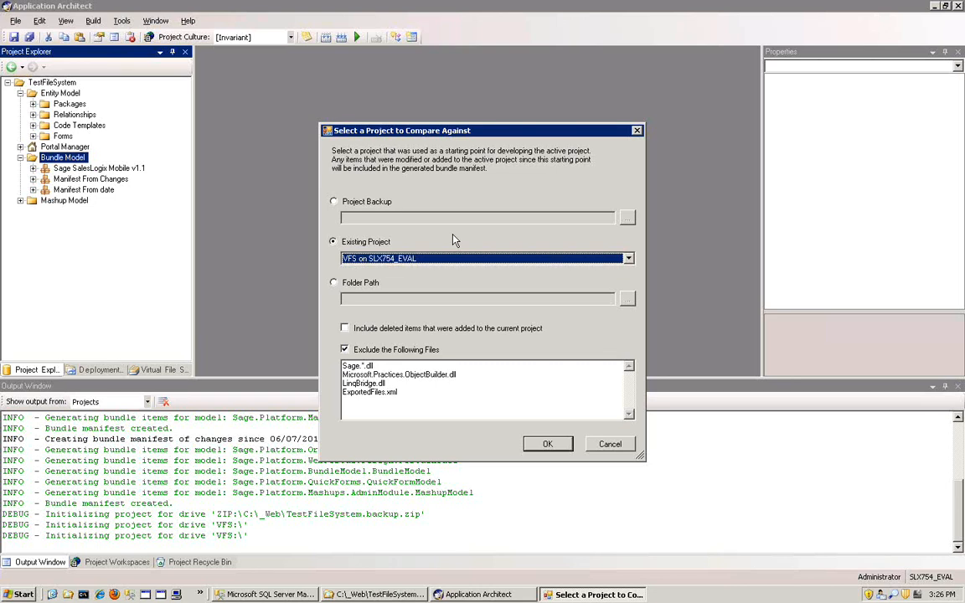
- Try a folder path as the comparison source, browsing to the TestFileSystem folder under _Web without accepting it
click(355, 286)
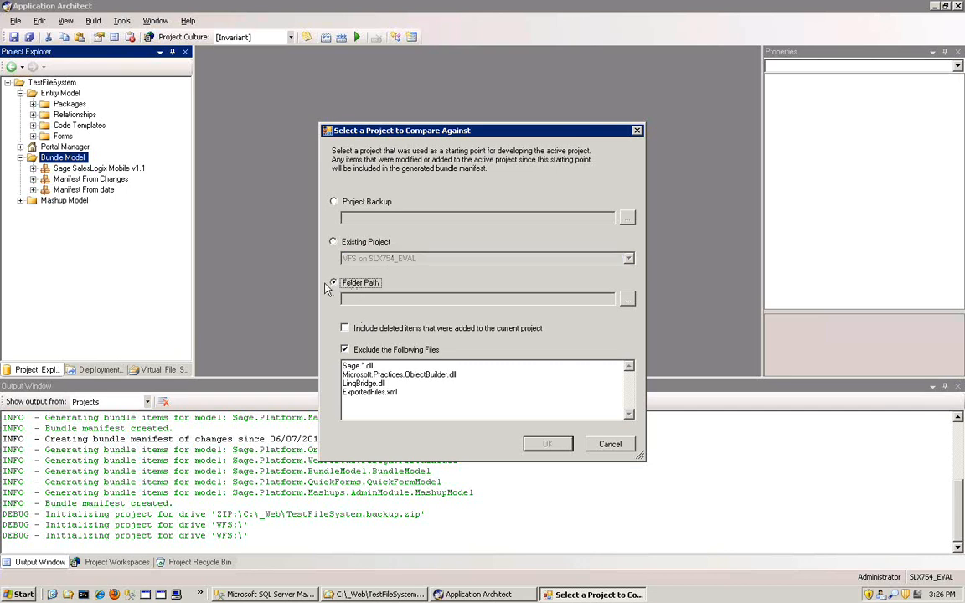
click(627, 299)
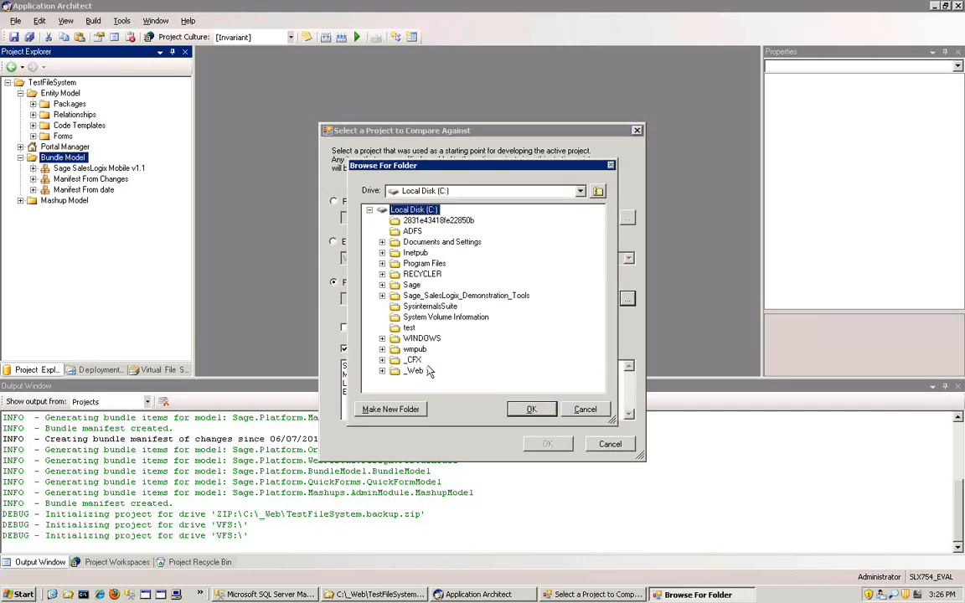
drag(474, 163, 699, 161)
click(606, 368)
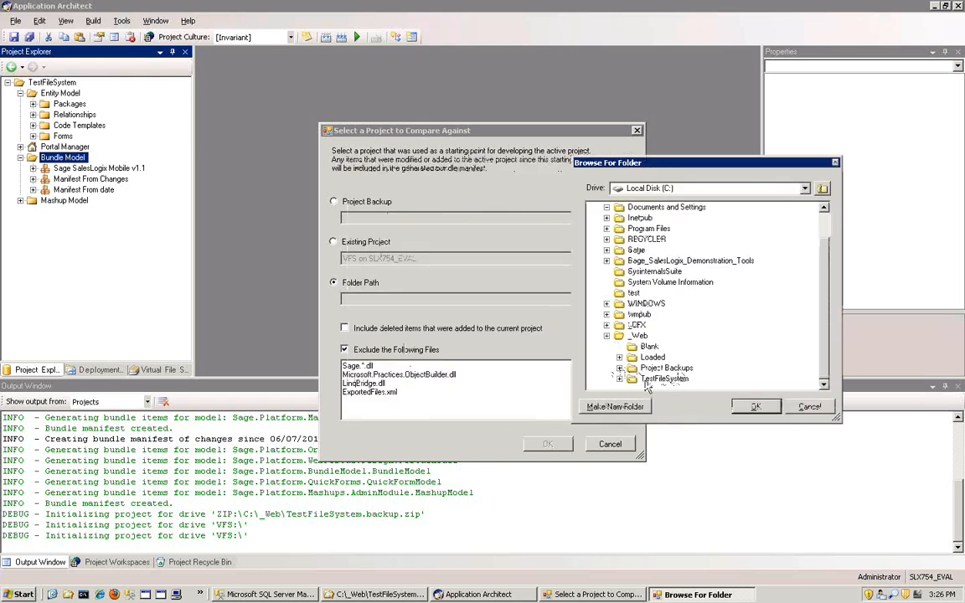
click(665, 379)
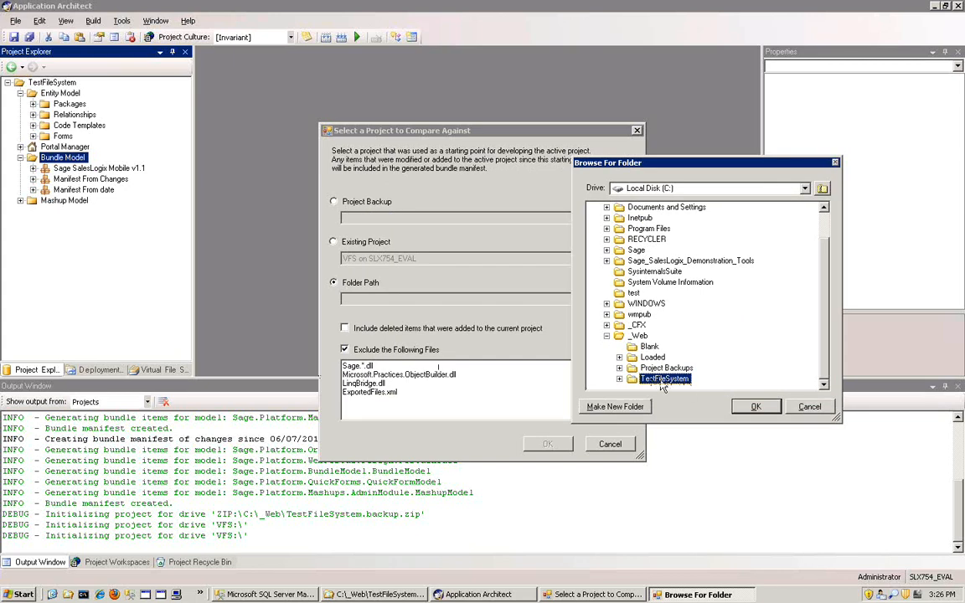
click(808, 409)
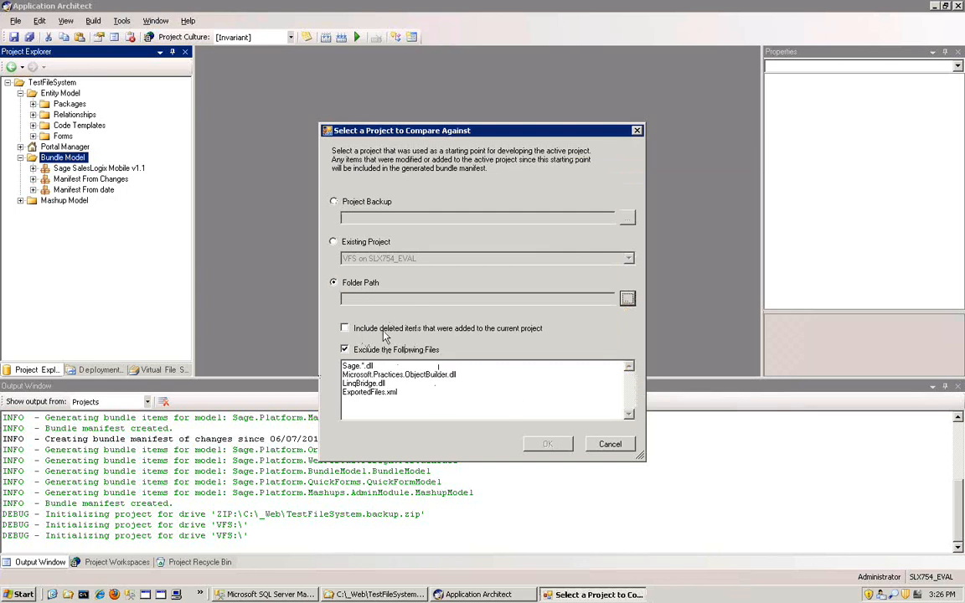
click(352, 333)
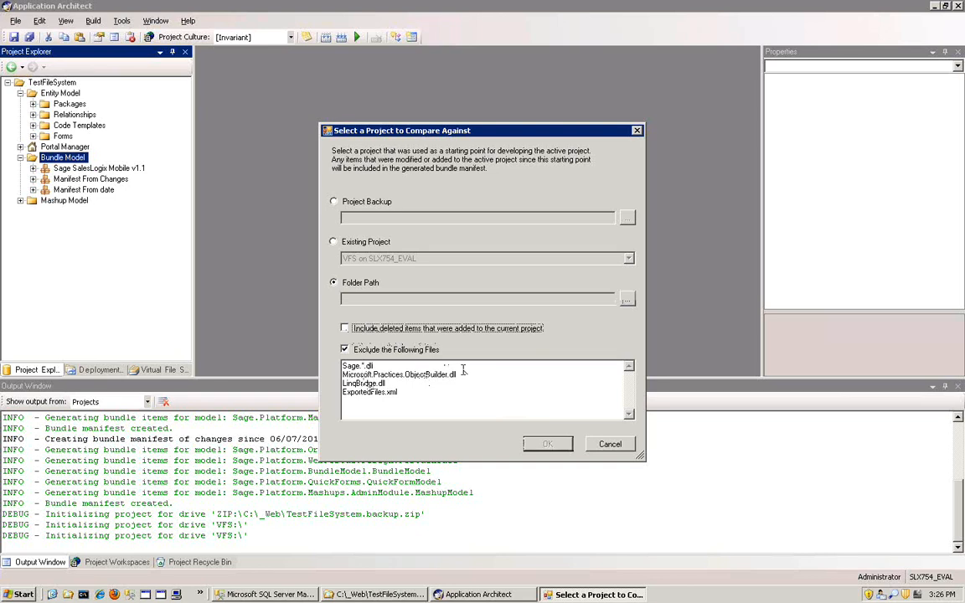
double_click(417, 367)
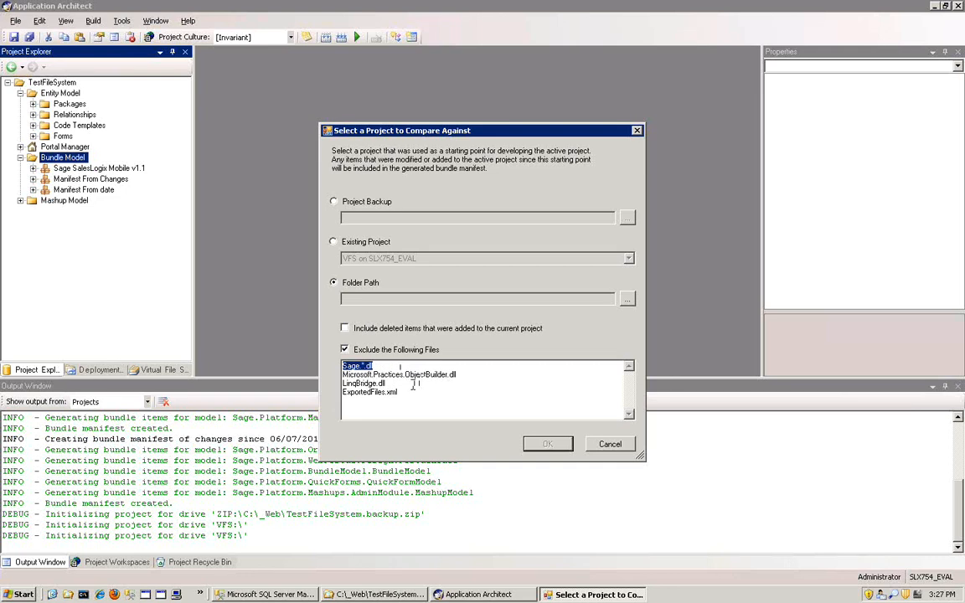
click(410, 385)
click(388, 366)
click(414, 393)
- Create the manifest by comparing against the project backup C:\_Web\TestFileSystem.backup.zip, keeping the listed file exclusions
click(334, 203)
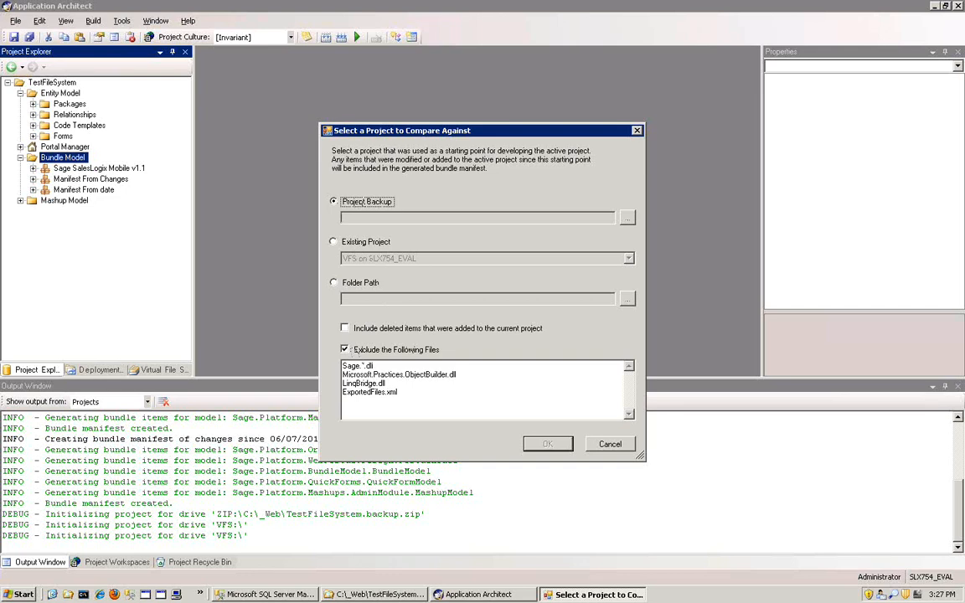
click(627, 219)
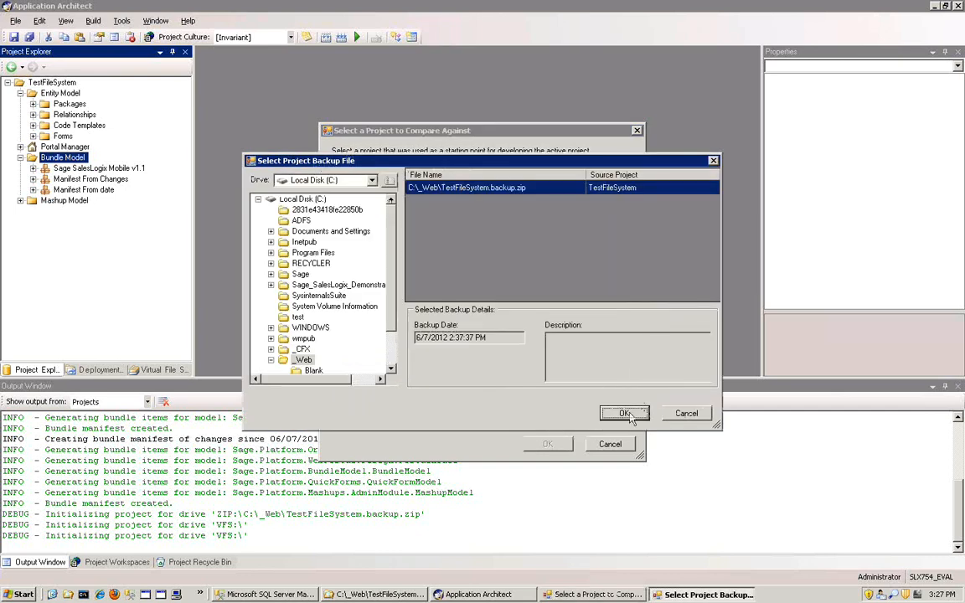
click(625, 415)
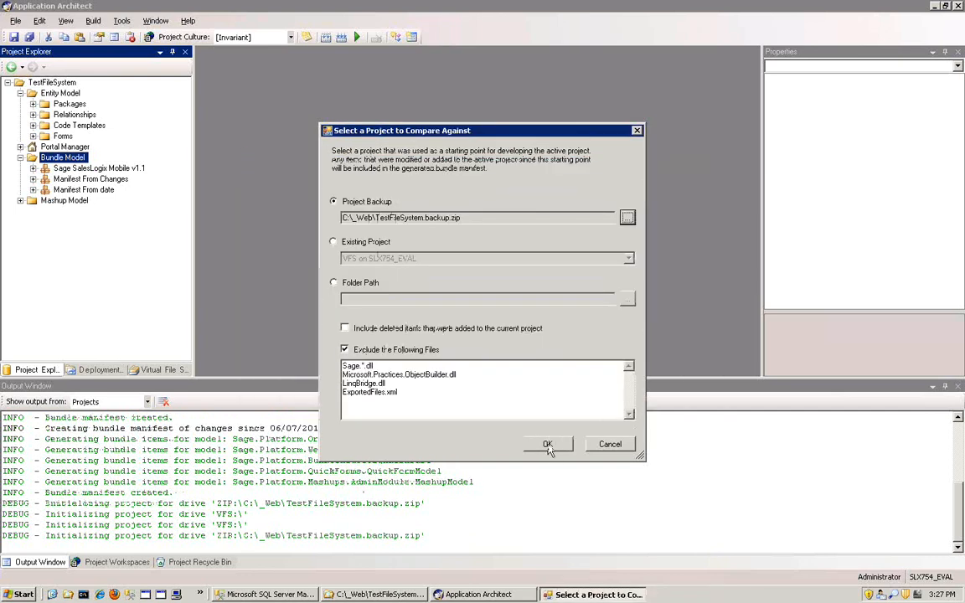
click(548, 445)
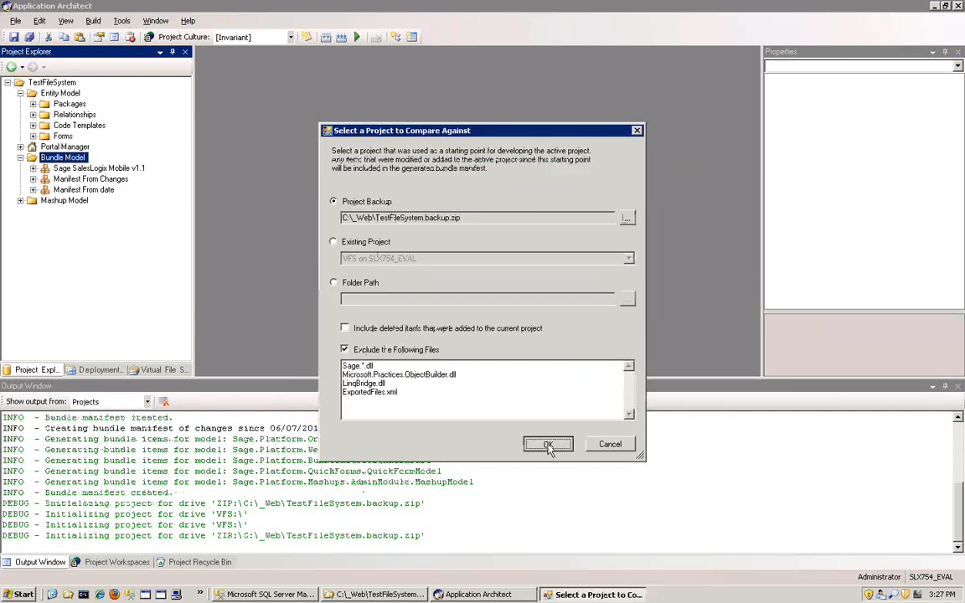
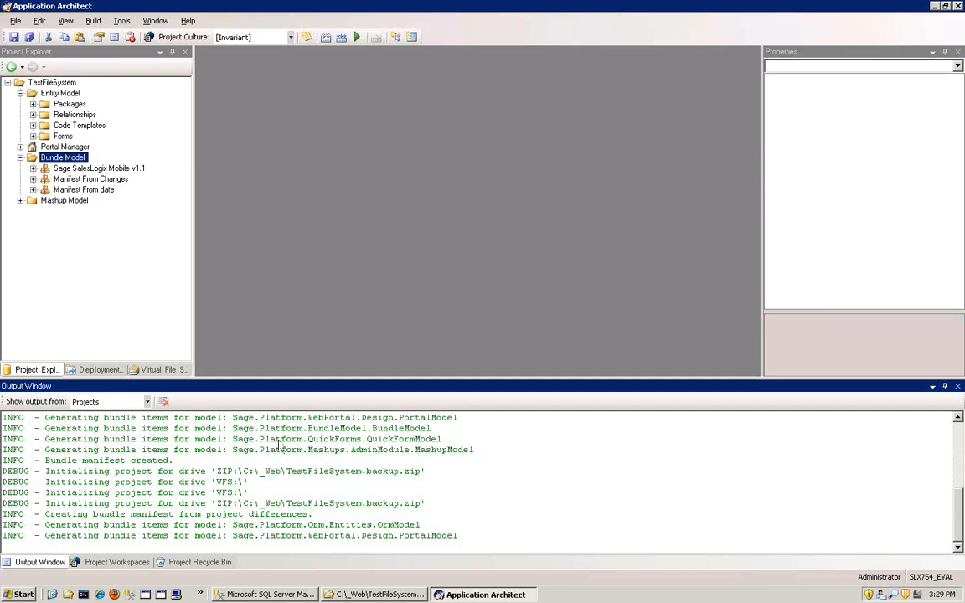
- Enlarge the output log to follow the manifest generation, and shrink it again to make room for the manifest editor
drag(377, 378, 387, 299)
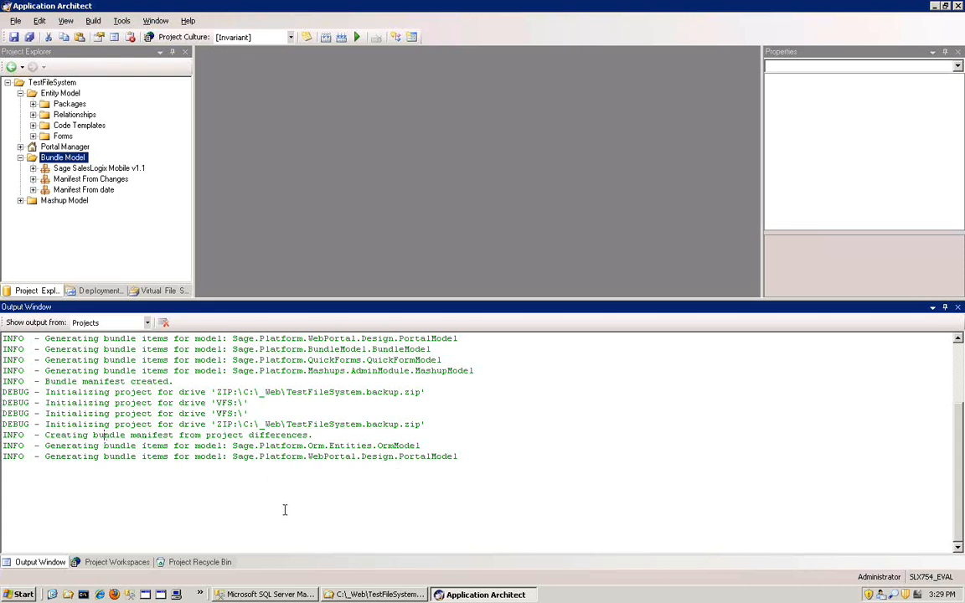
click(505, 458)
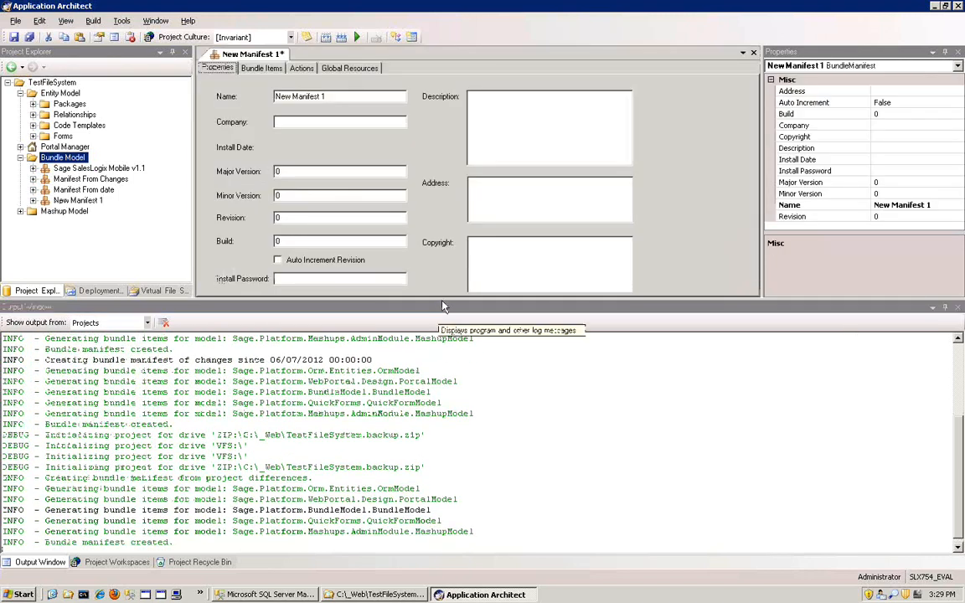
drag(443, 298, 454, 426)
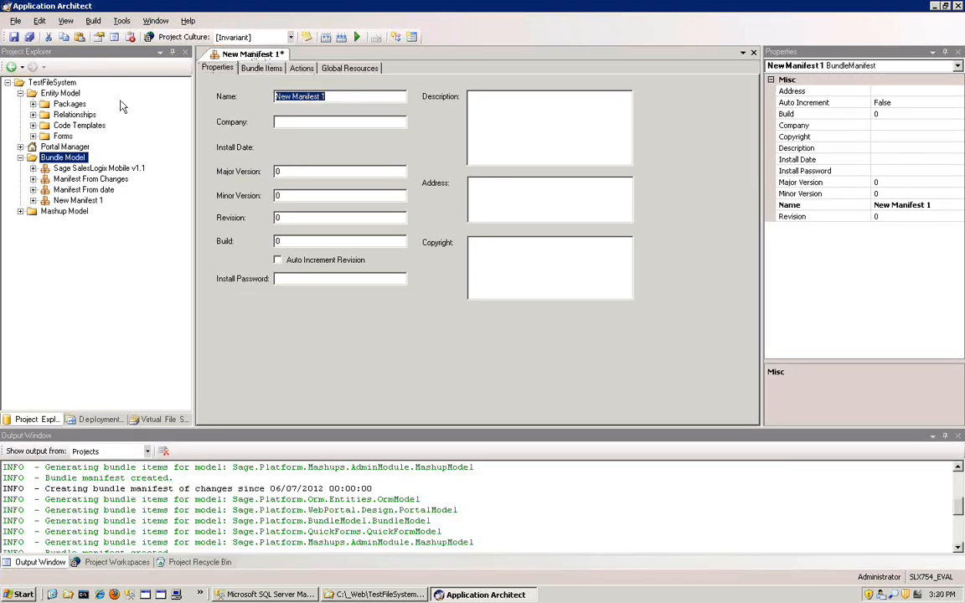
- Name the manifest created from project differences "Manifest From backup"
text(Ma)
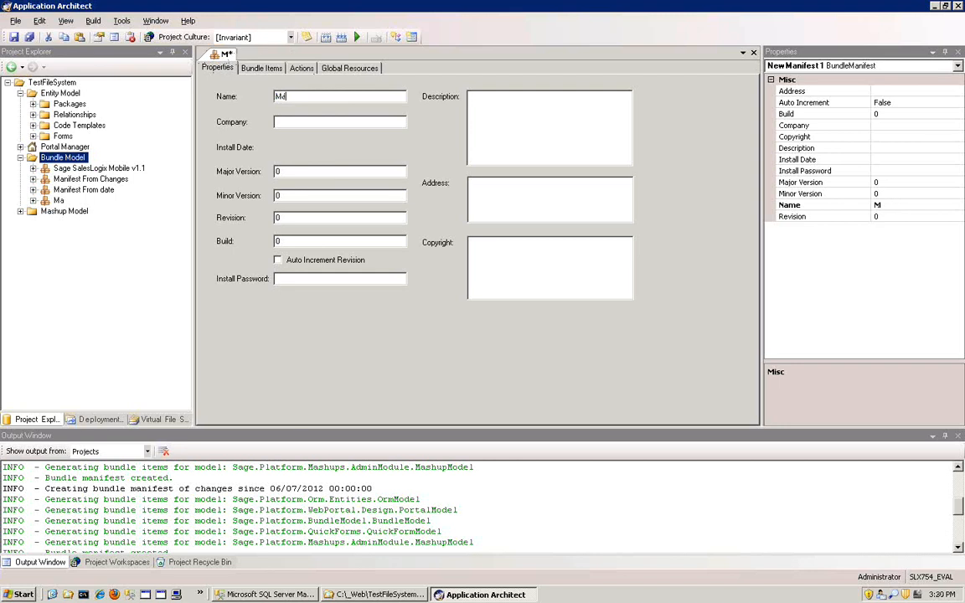
text(nifest F)
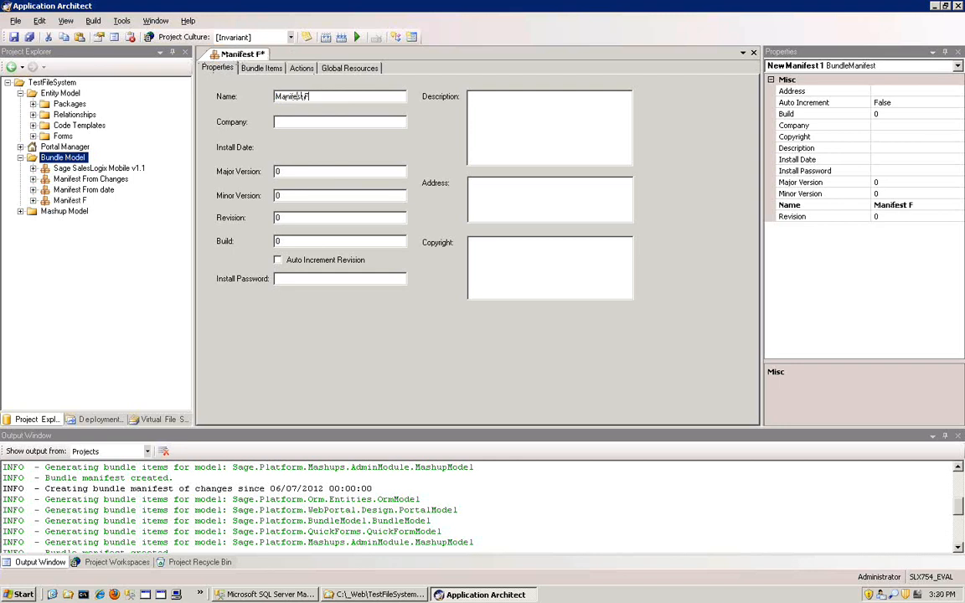
key(BackSpace)
text(From a)
key(BackSpace)
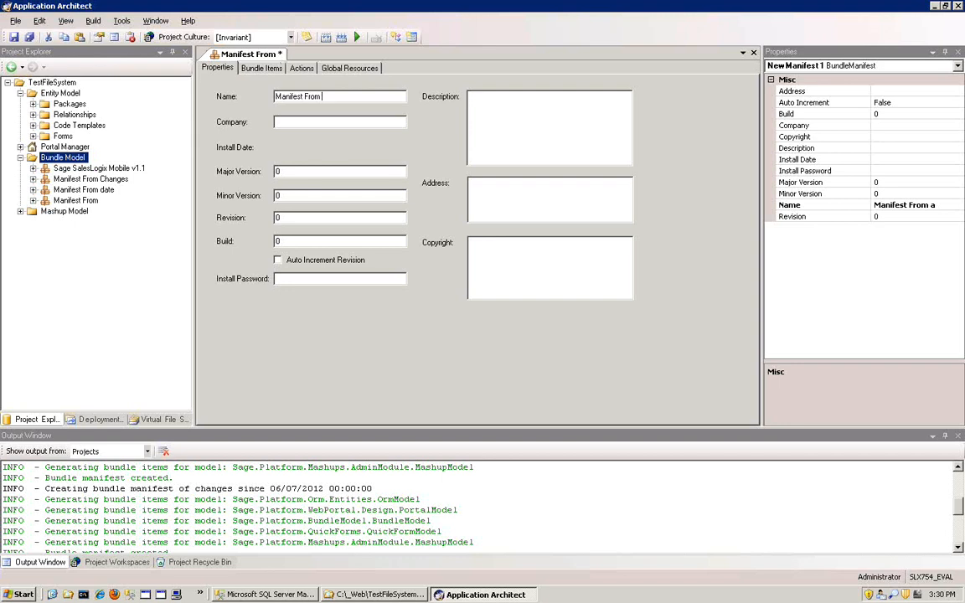
text(backup)
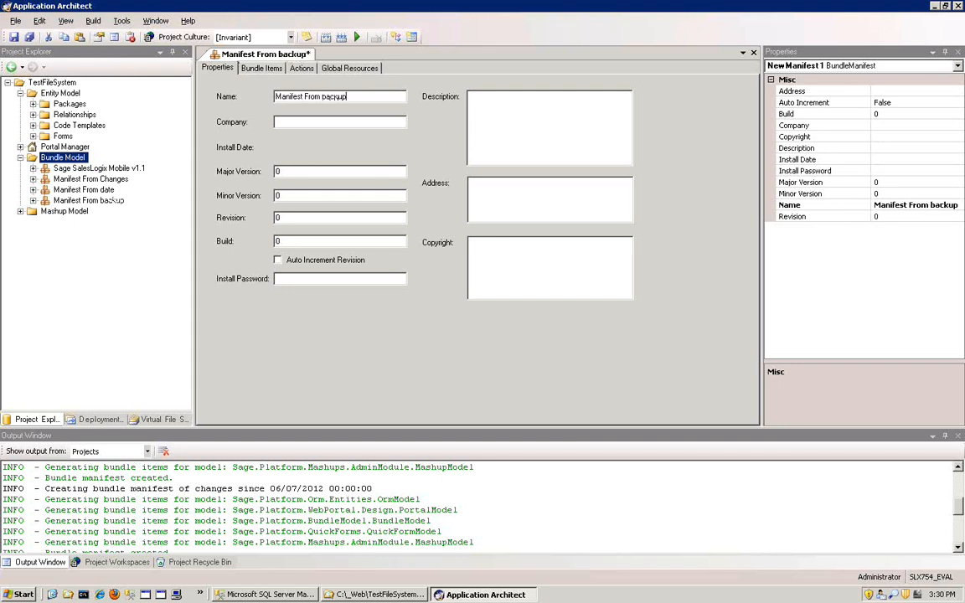
click(544, 132)
- Examine the bundle items of Manifest From backup, expanding the ContactExtension entity's business rules and forms down to TestForm
click(261, 69)
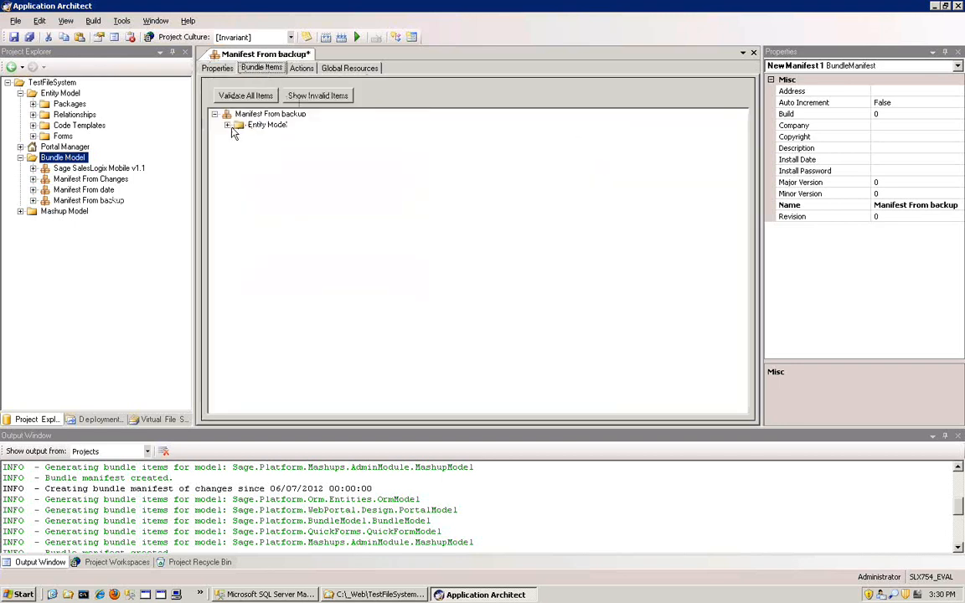
click(227, 124)
click(241, 136)
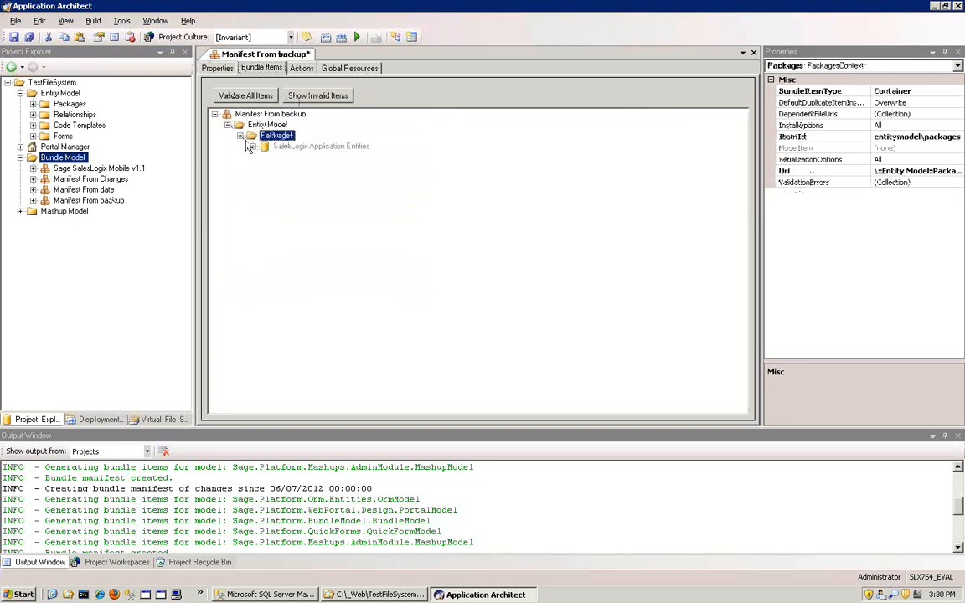
click(252, 146)
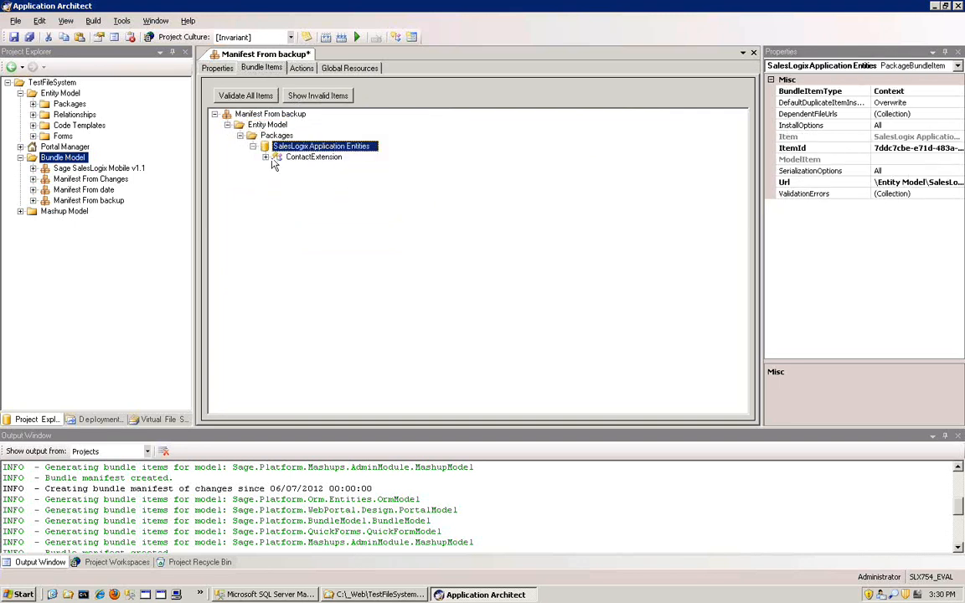
click(266, 158)
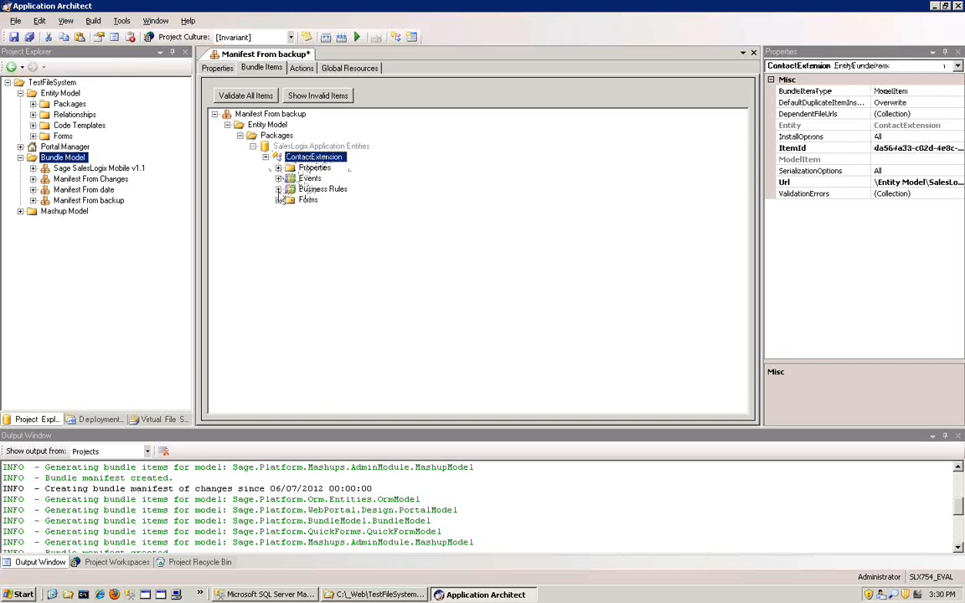
click(279, 189)
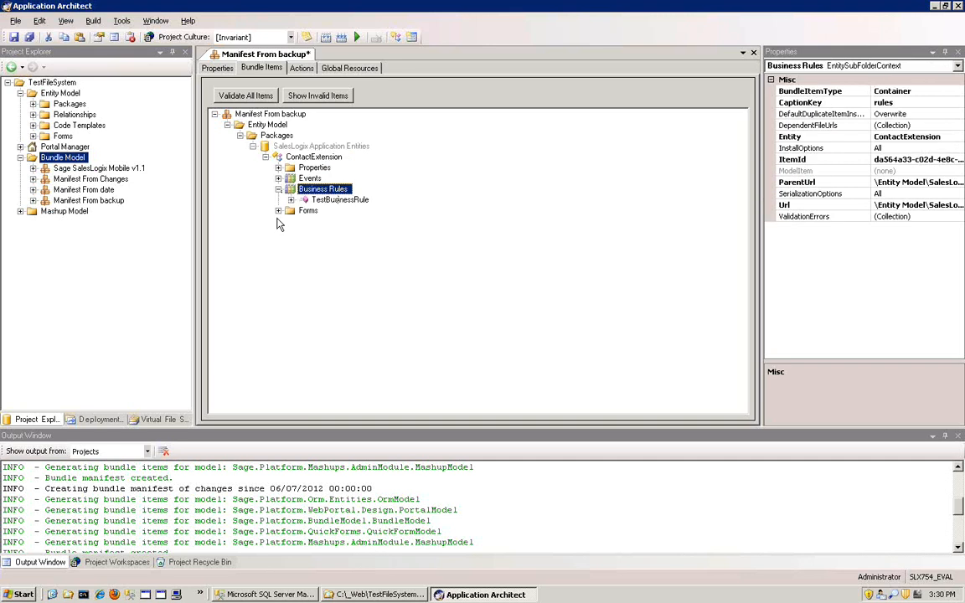
click(279, 211)
click(326, 221)
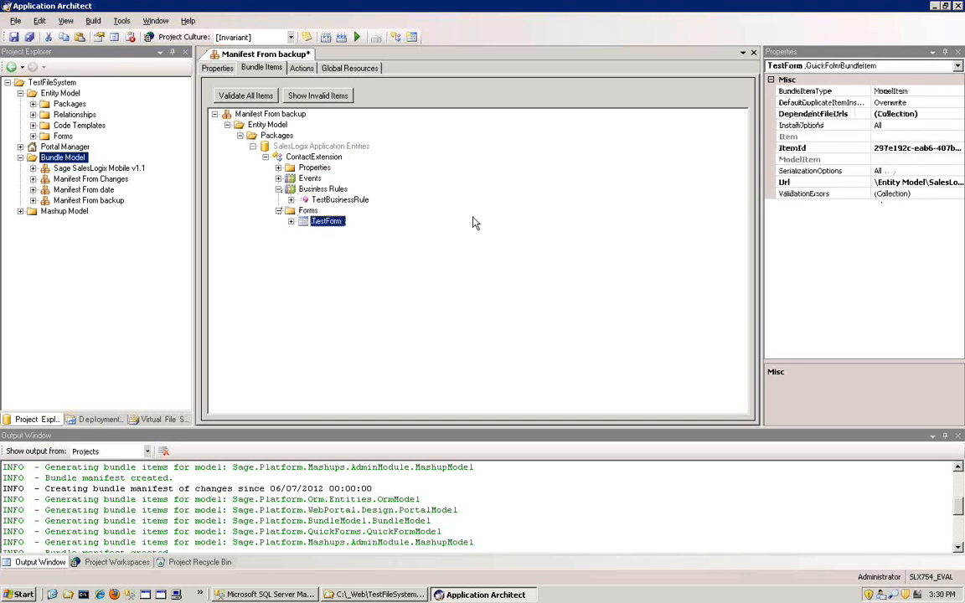
- Validate all items of Manifest From backup, and save and close the manifest
click(258, 97)
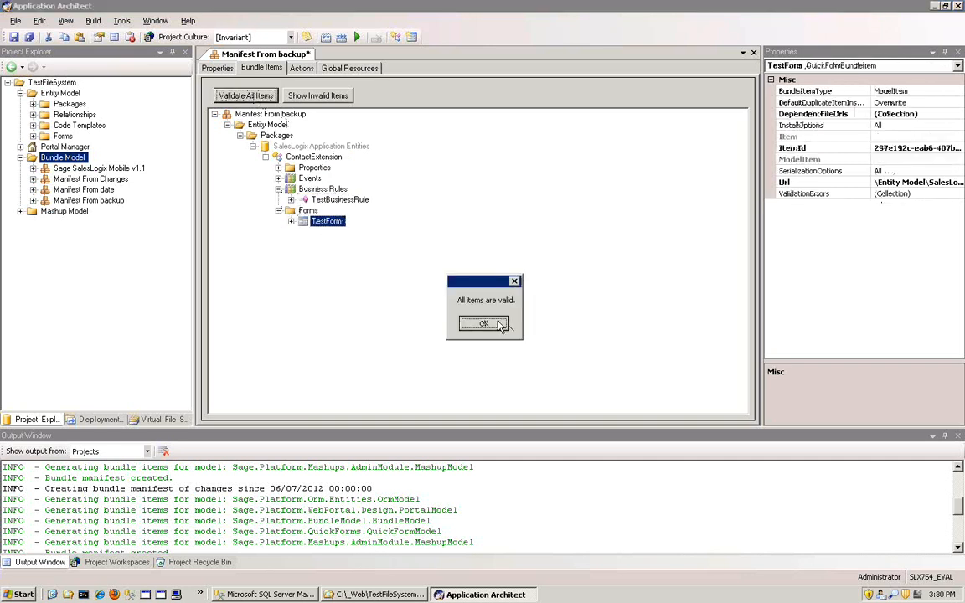
click(501, 325)
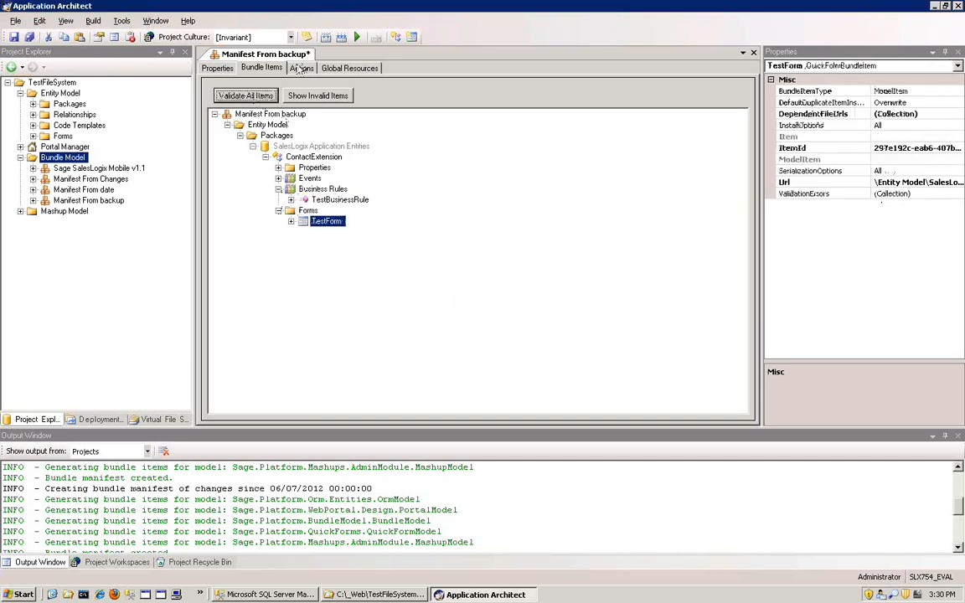
click(14, 37)
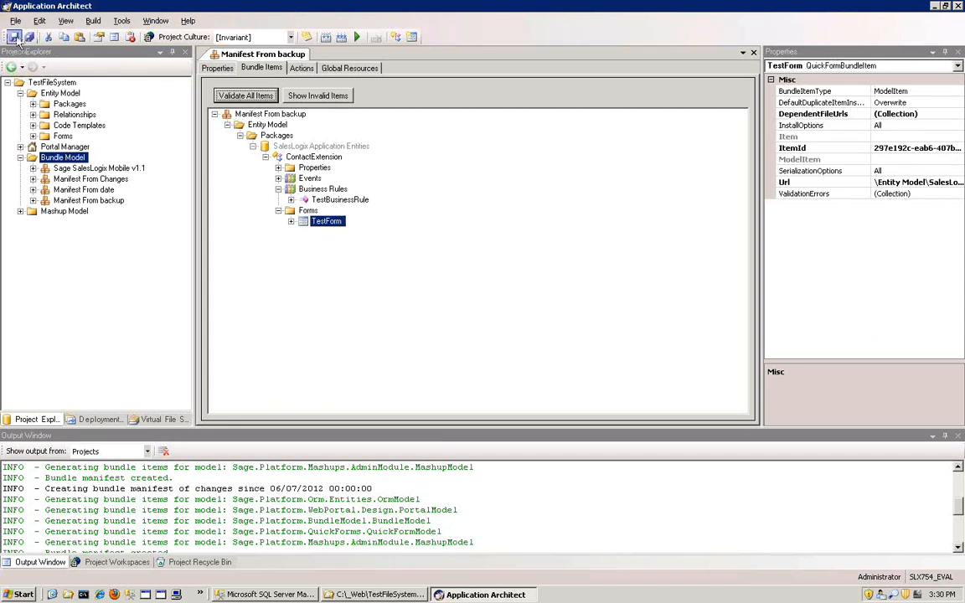
click(753, 53)
- Create a new blank manifest in the Bundle Model and name it "Manual Manifest"
right_click(60, 161)
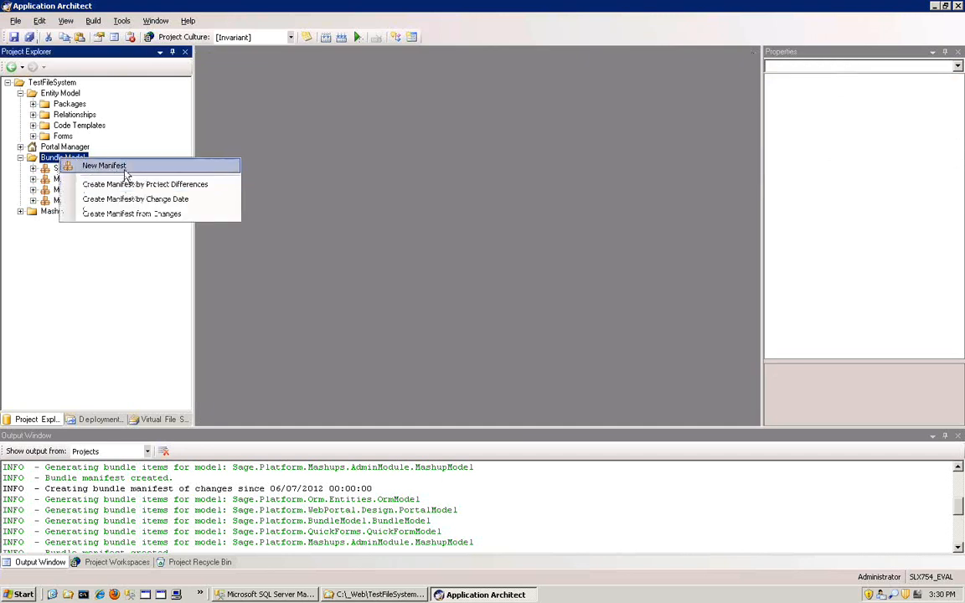
click(117, 167)
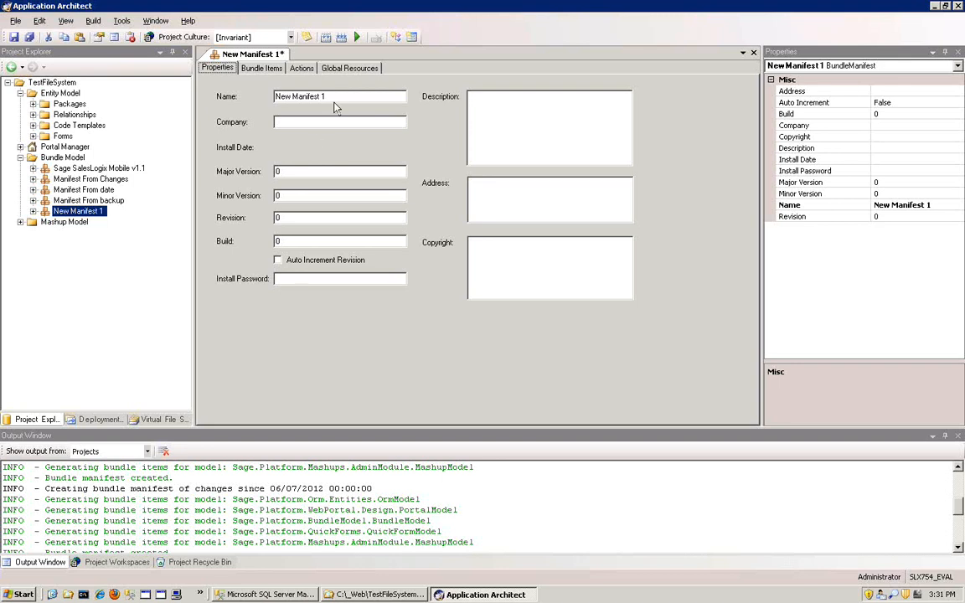
drag(335, 97, 170, 99)
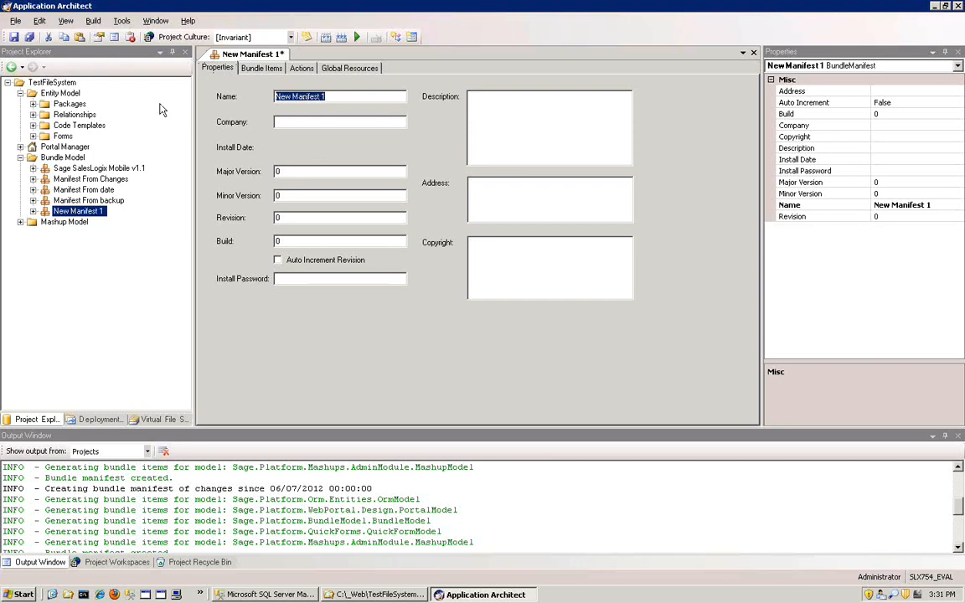
text(Manua)
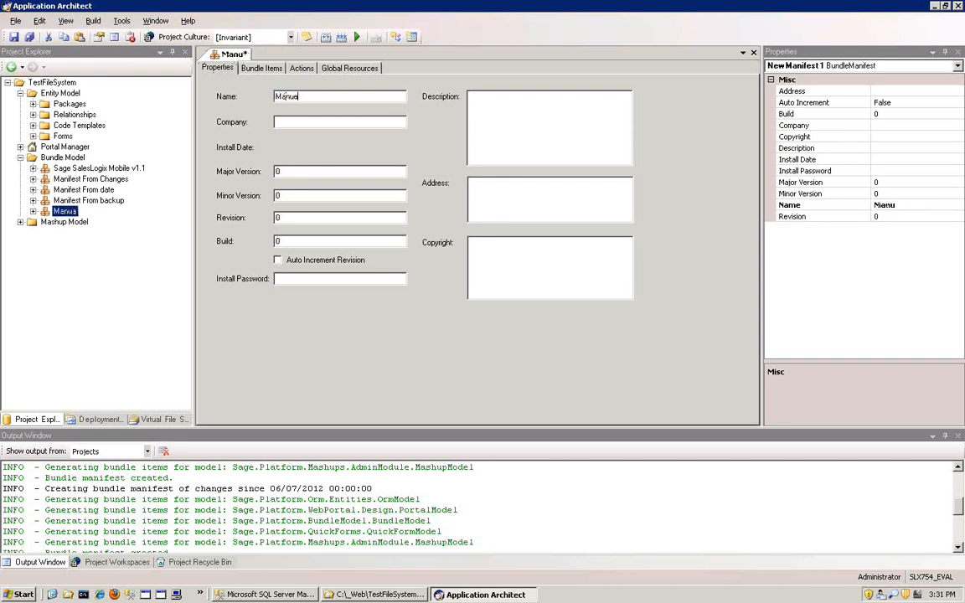
text(l Manifest)
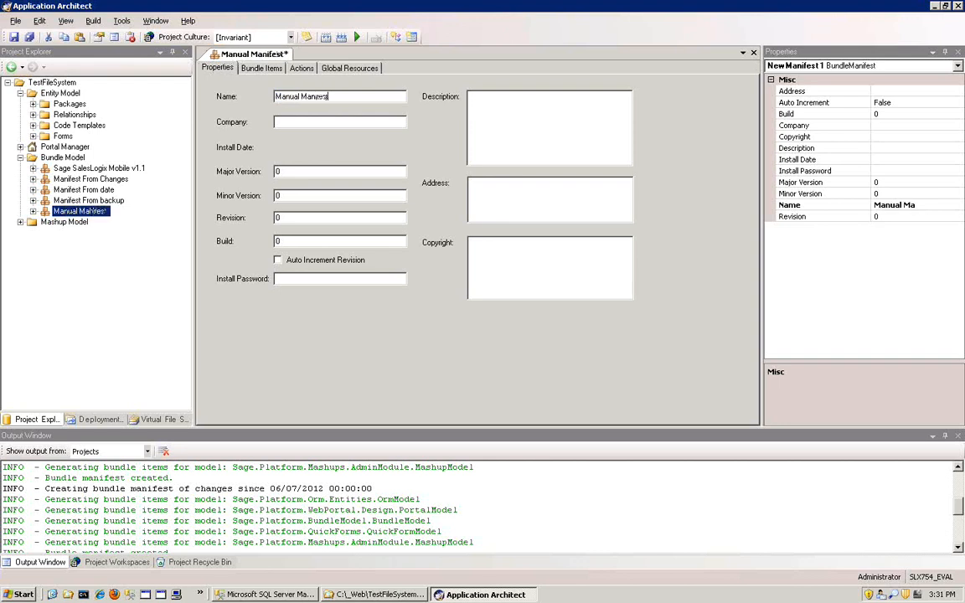
- Add the ContactExtension entity from the SalesLogix Application Entities package to Manual Manifest's bundle items, and expand its business rules there
click(259, 69)
click(250, 114)
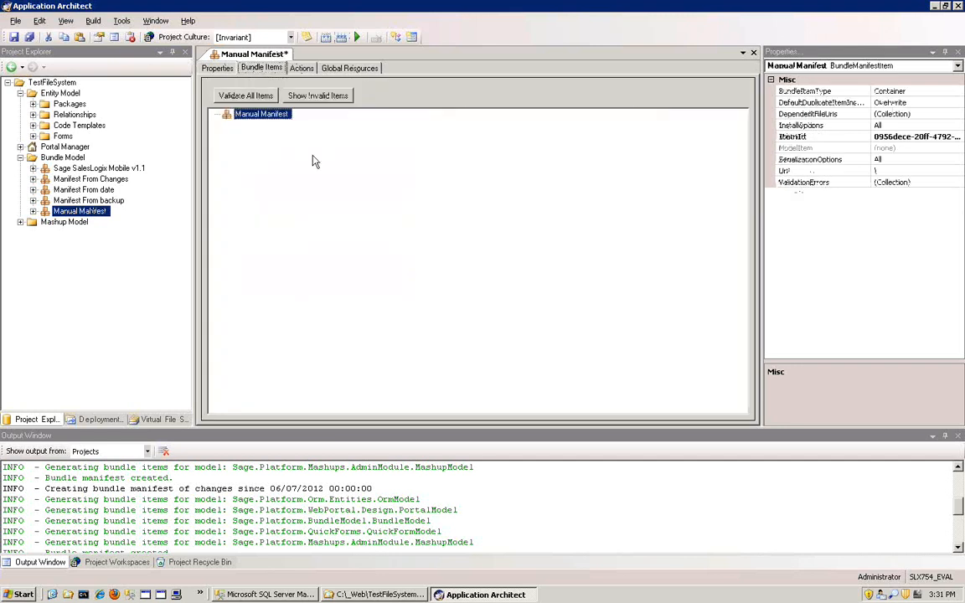
click(70, 105)
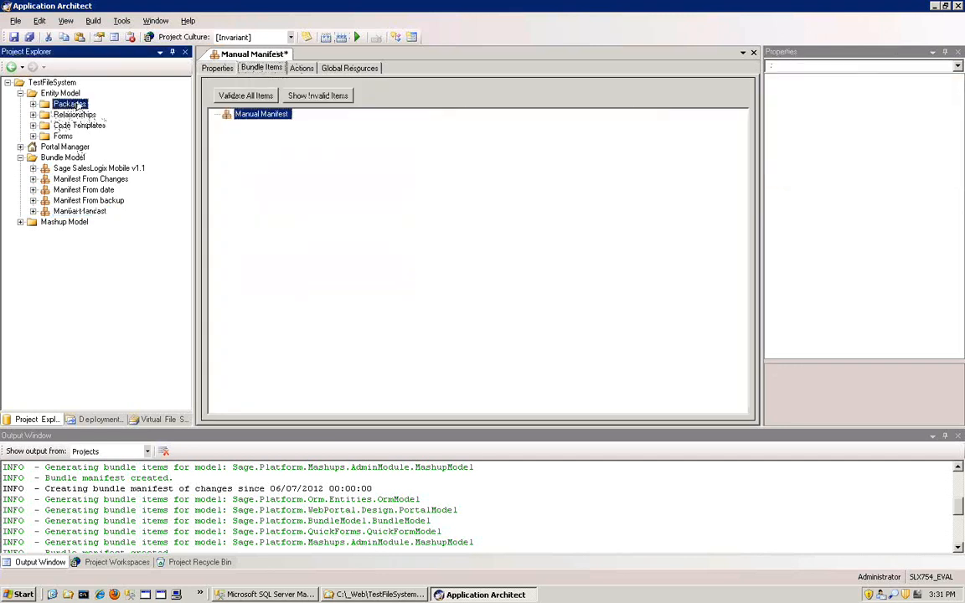
click(33, 104)
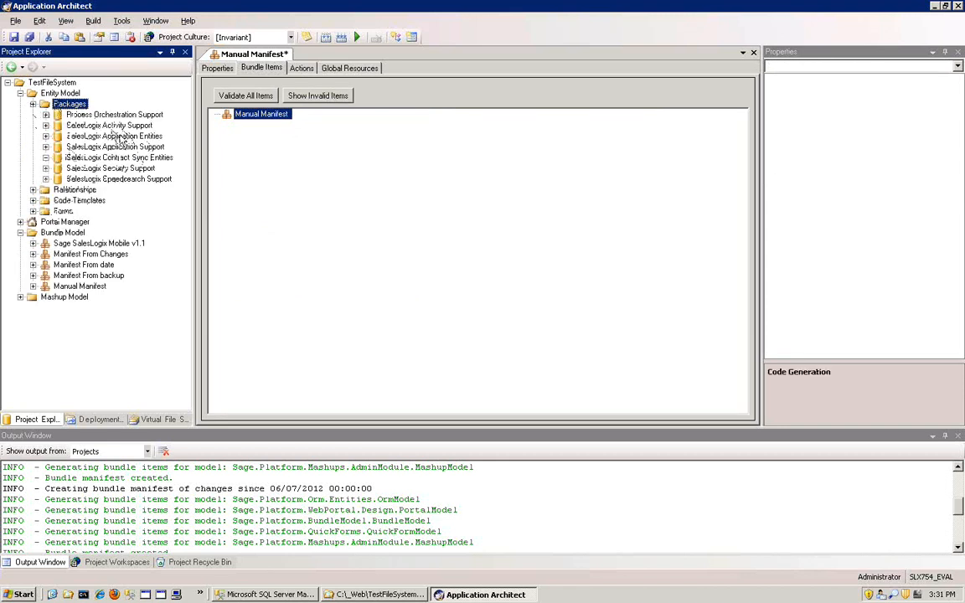
click(117, 136)
click(45, 136)
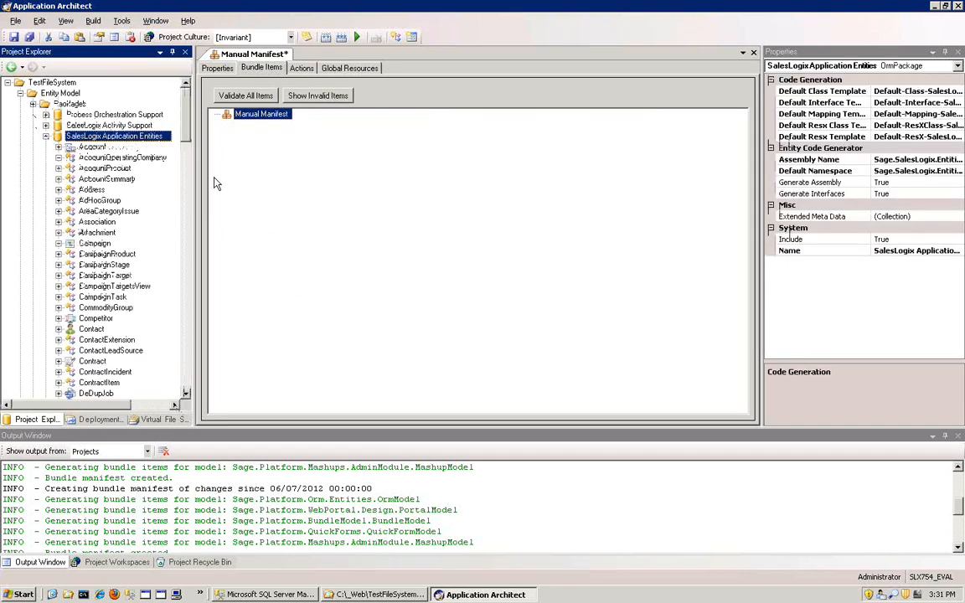
drag(186, 126, 187, 157)
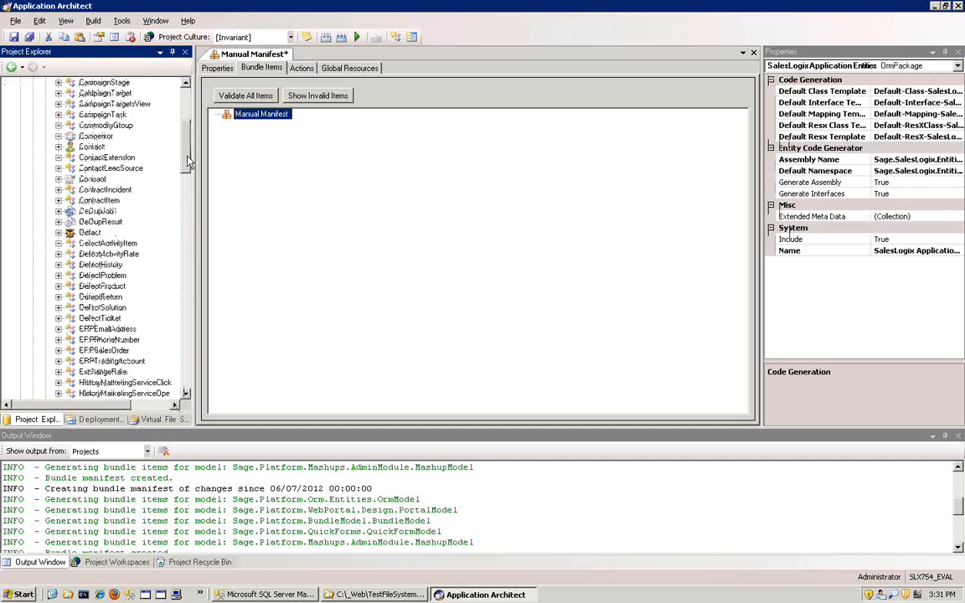
scroll(101, 293, up, 4)
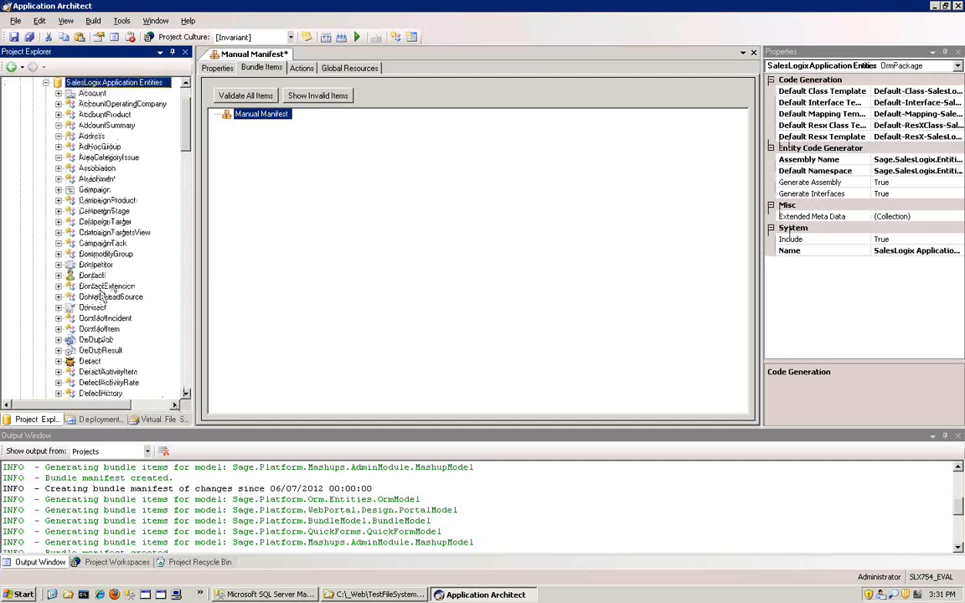
click(103, 287)
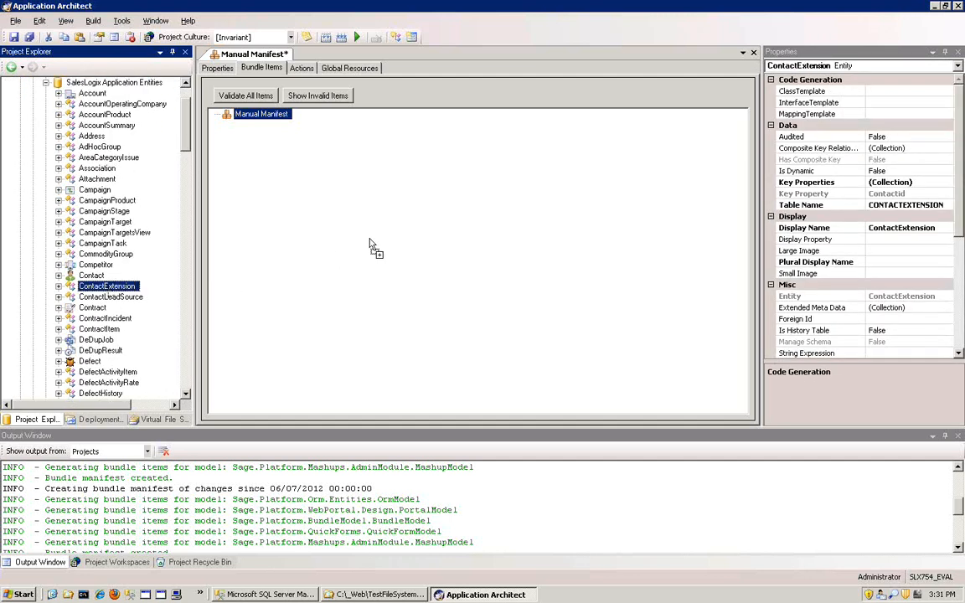
drag(373, 247, 370, 244)
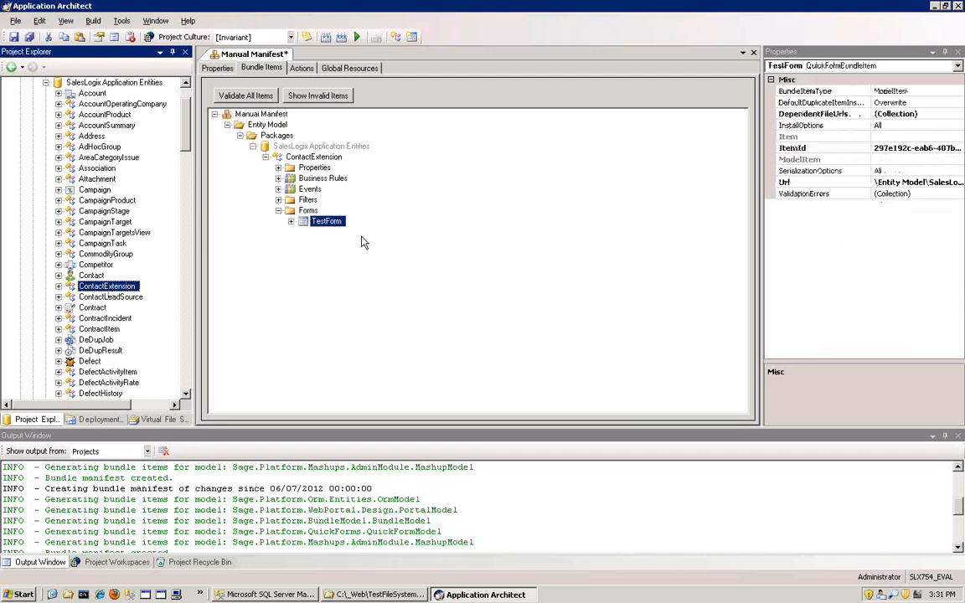
scroll(96, 281, up, 1)
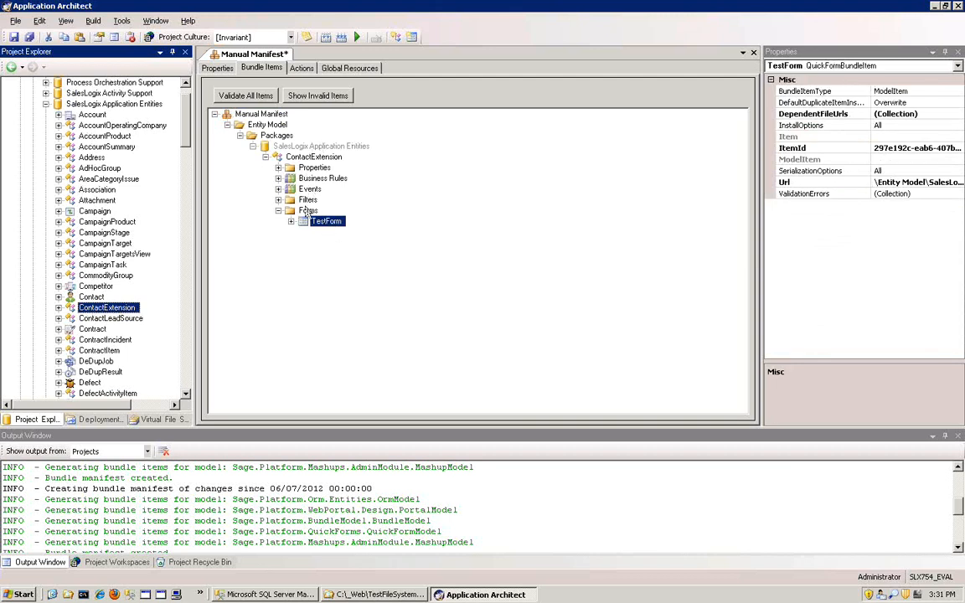
click(279, 178)
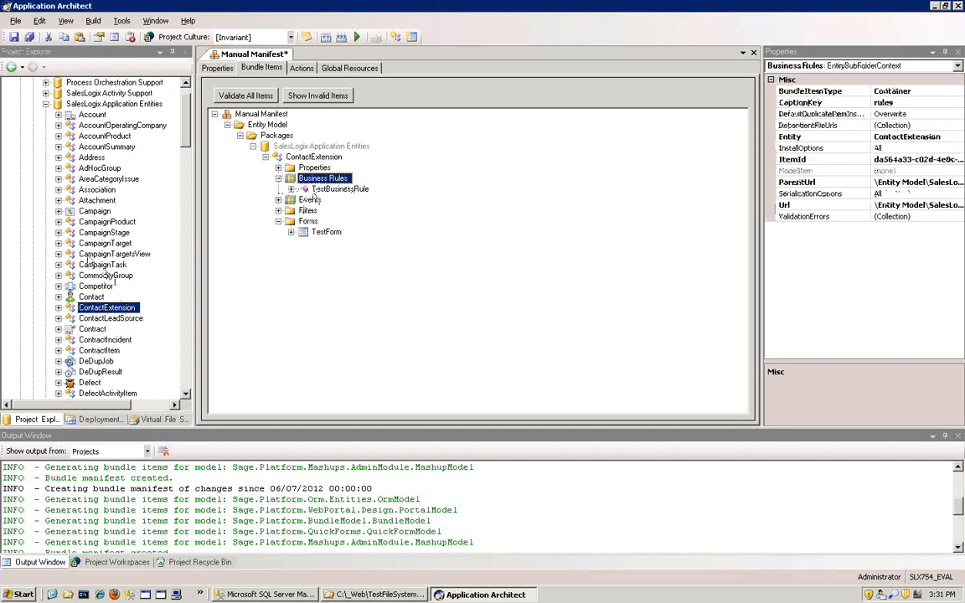
- Add the Campaign entity's InsertCampaign form to Manual Manifest's bundle items and inspect the resulting entries
click(94, 212)
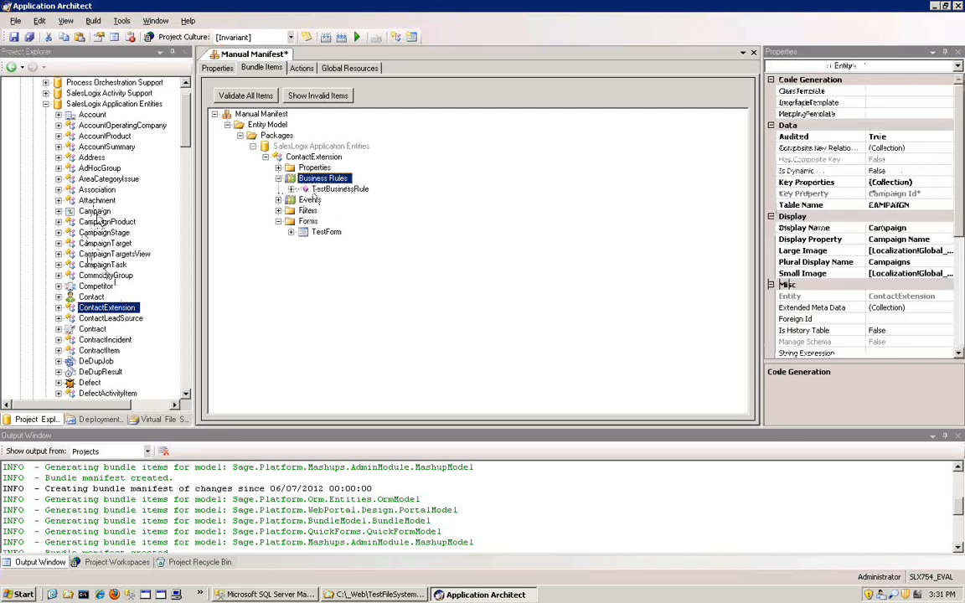
click(59, 211)
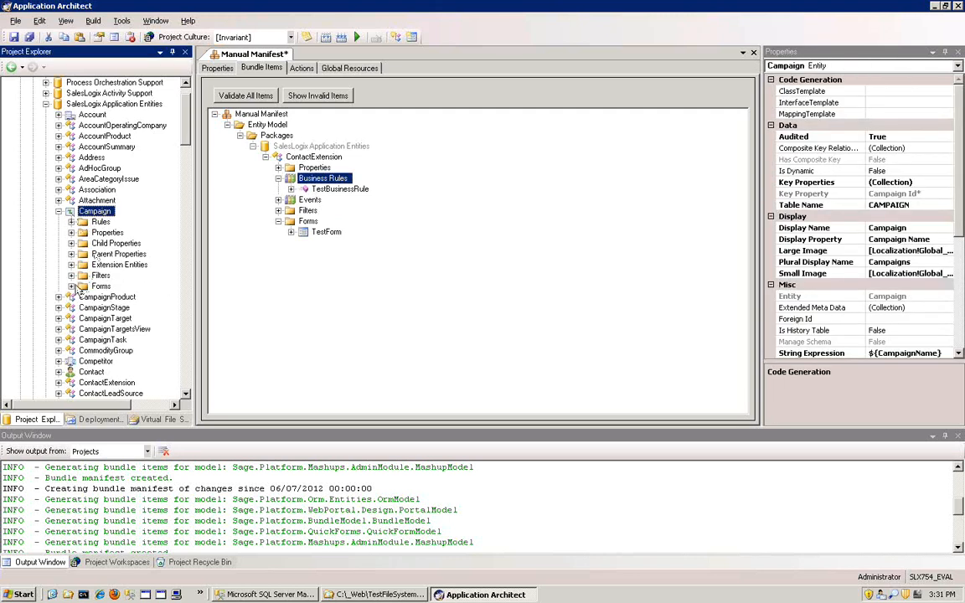
double_click(99, 285)
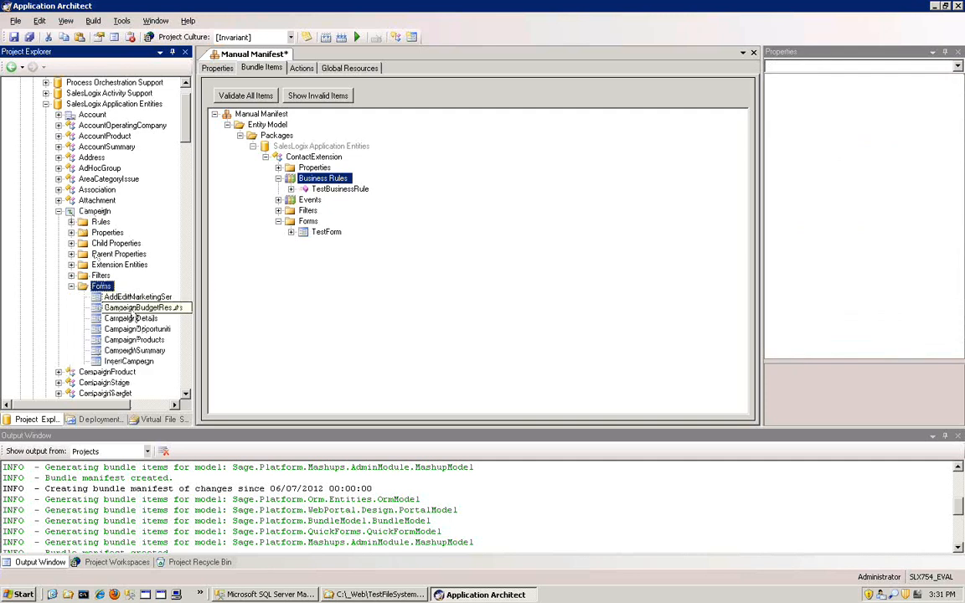
click(95, 212)
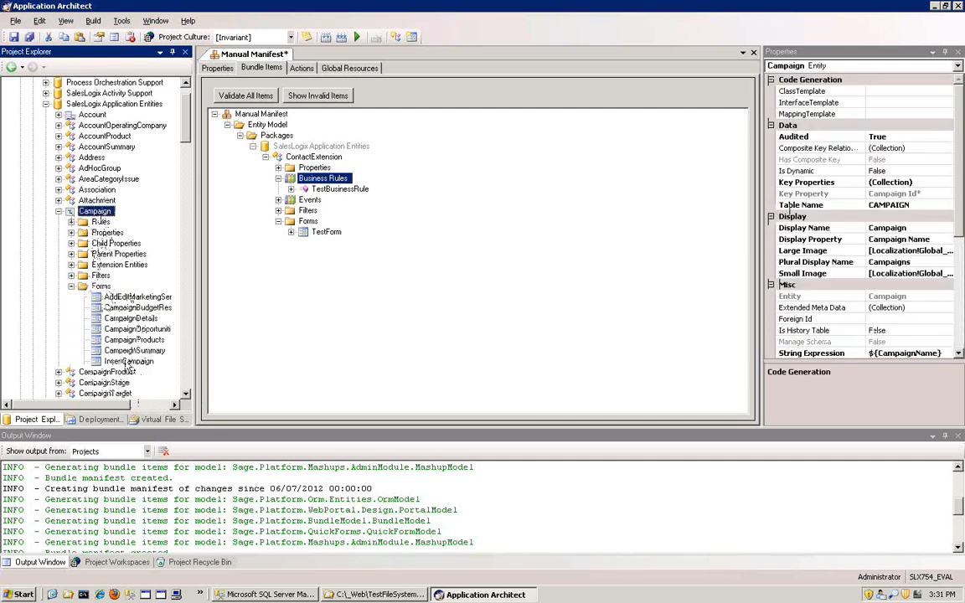
drag(128, 365, 363, 342)
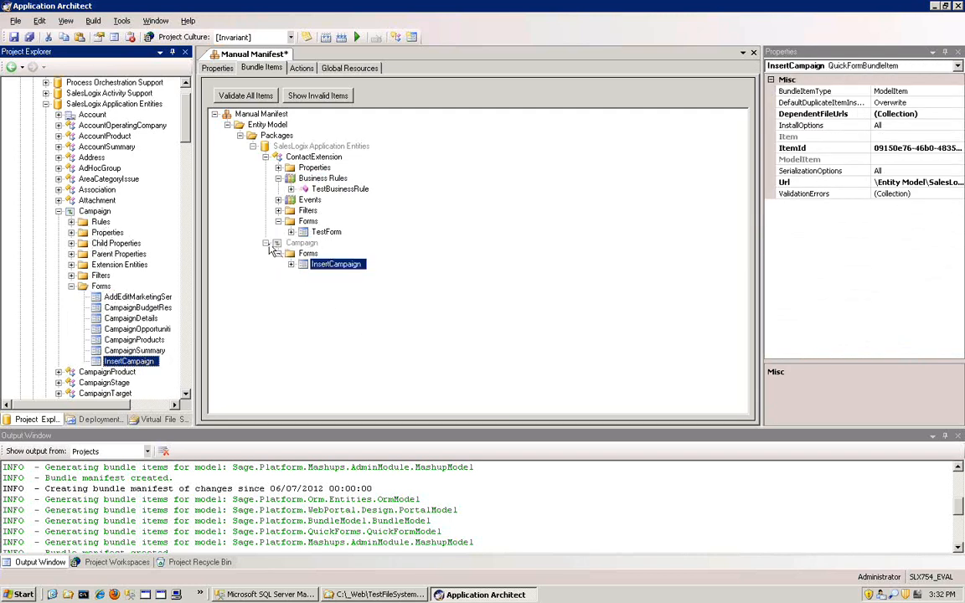
click(267, 243)
click(266, 243)
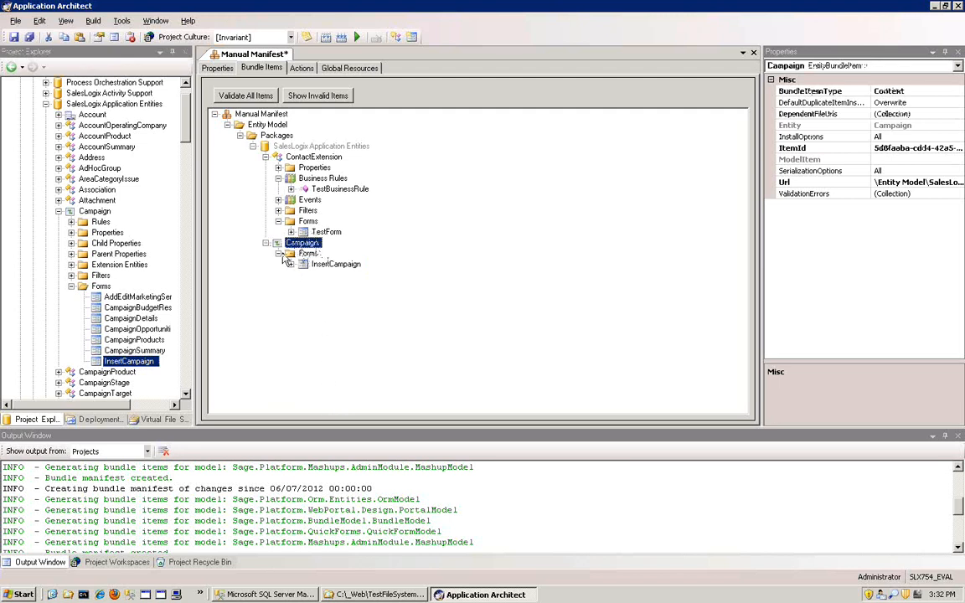
click(331, 266)
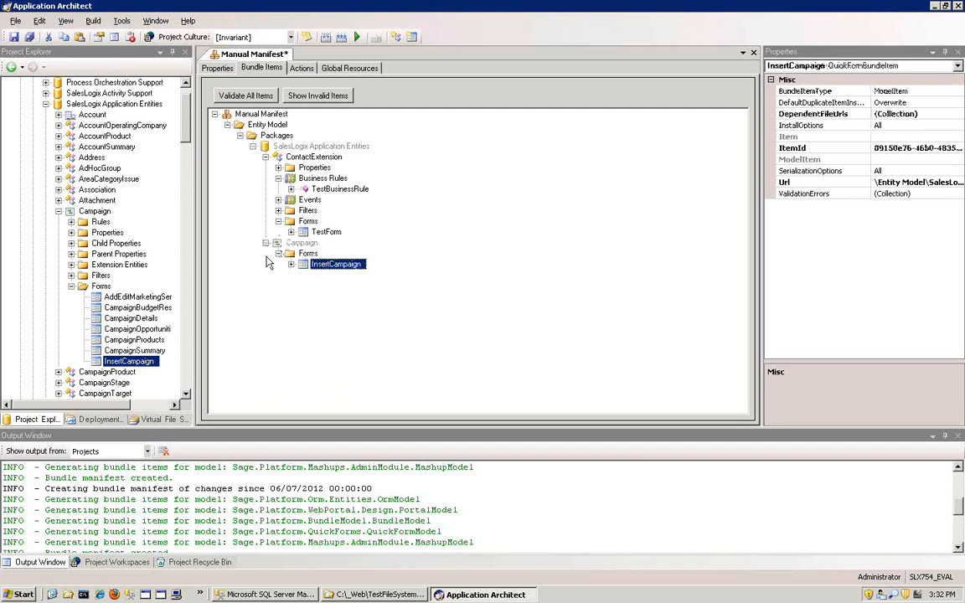
- Remove the Campaign entity from Manual Manifest's bundle items
click(302, 243)
right_click(303, 244)
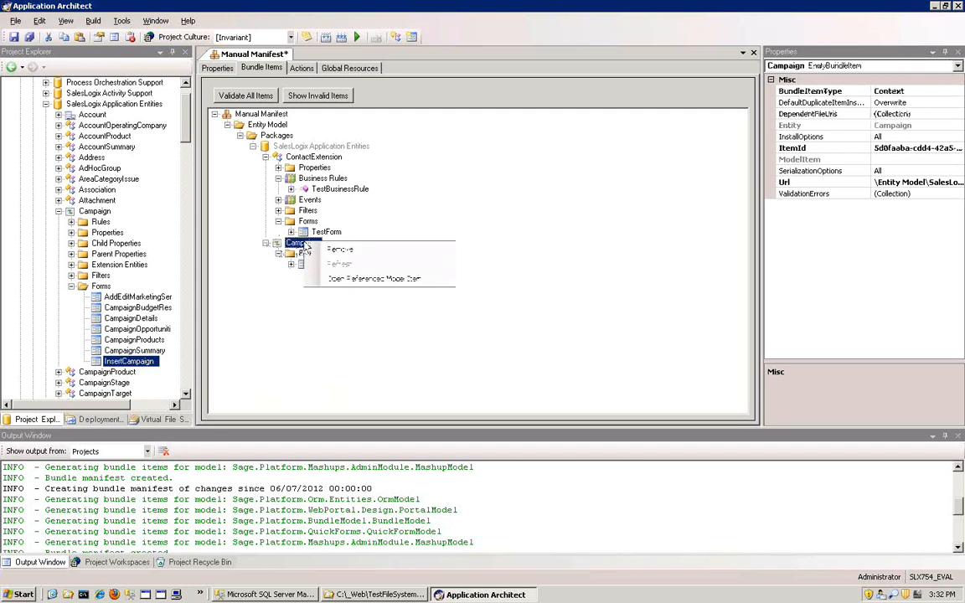
click(366, 251)
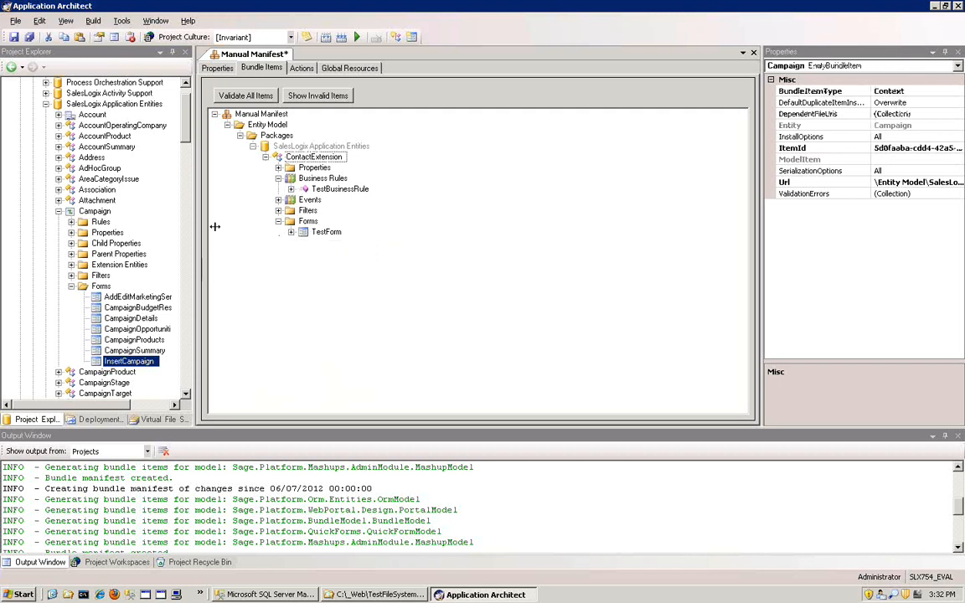
- Validate all items of Manual Manifest, and save and close the manifest
click(244, 96)
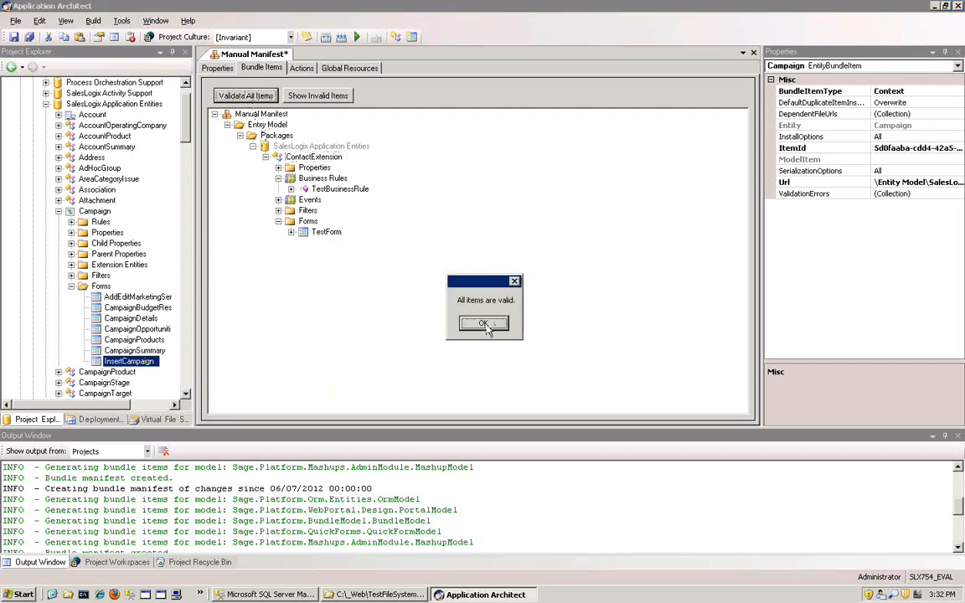
click(484, 324)
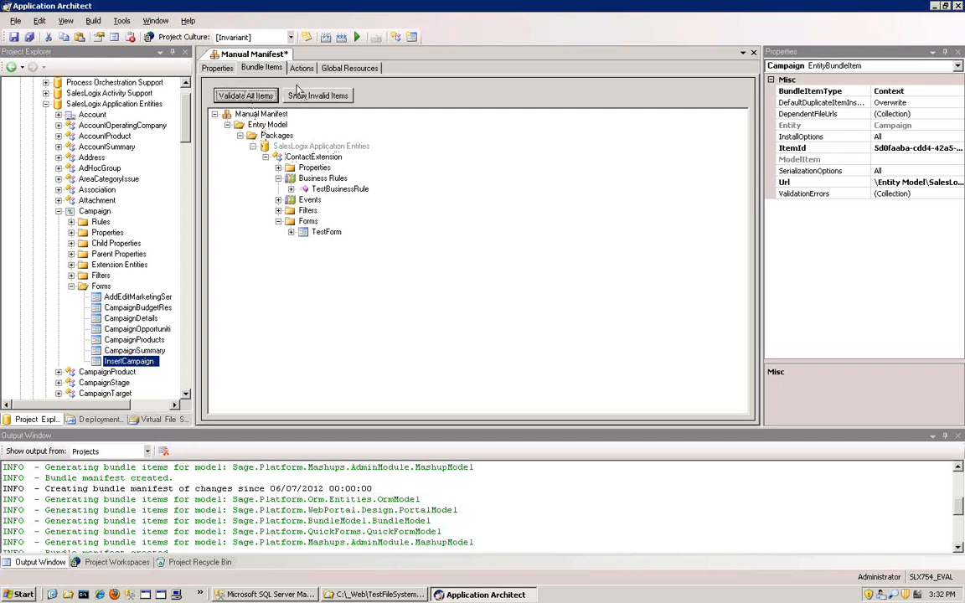
click(14, 36)
click(58, 211)
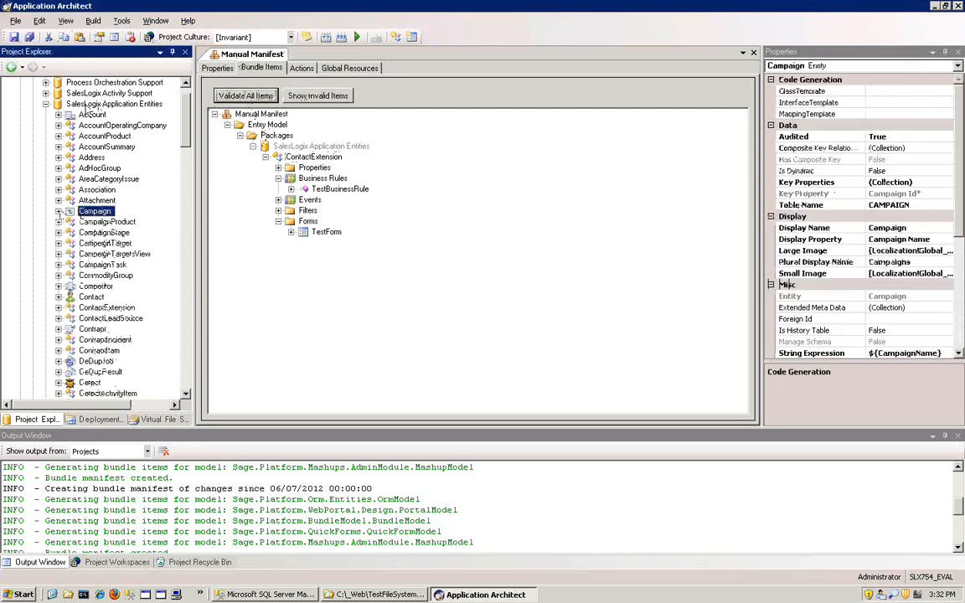
click(47, 104)
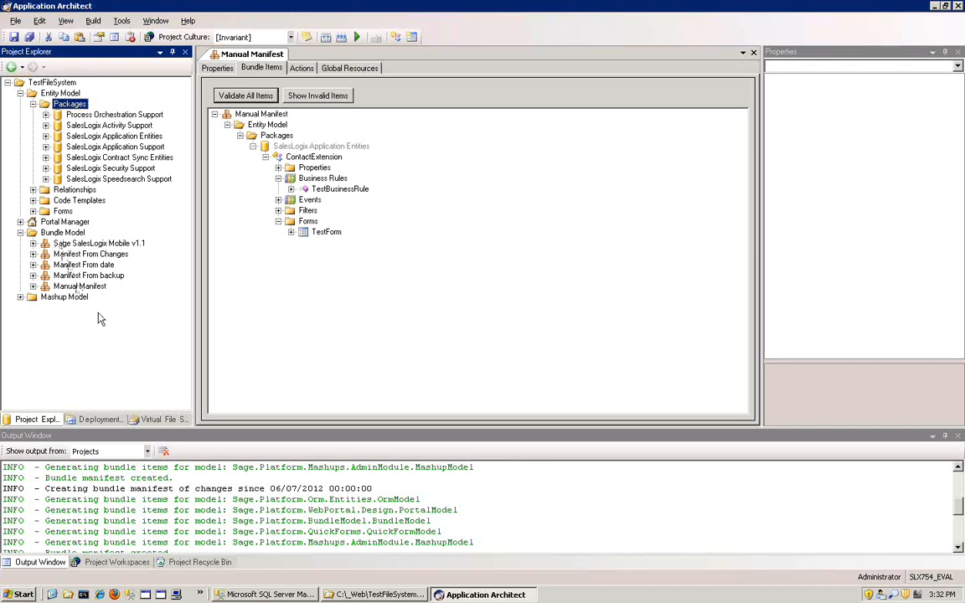
click(753, 53)
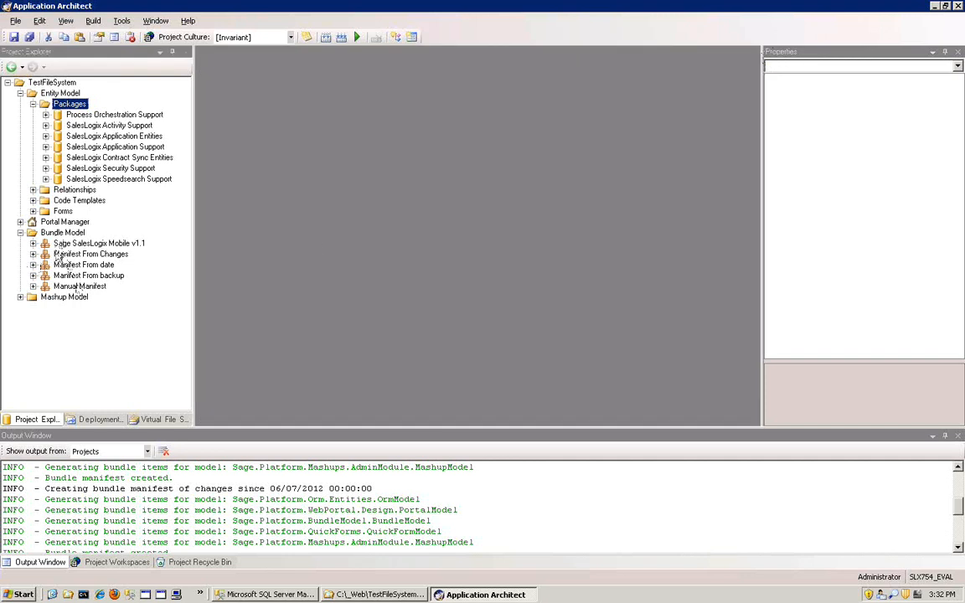
- Create a bundle from Manifest From backup and save it on the Desktop as Manifest From backup.zip
click(59, 233)
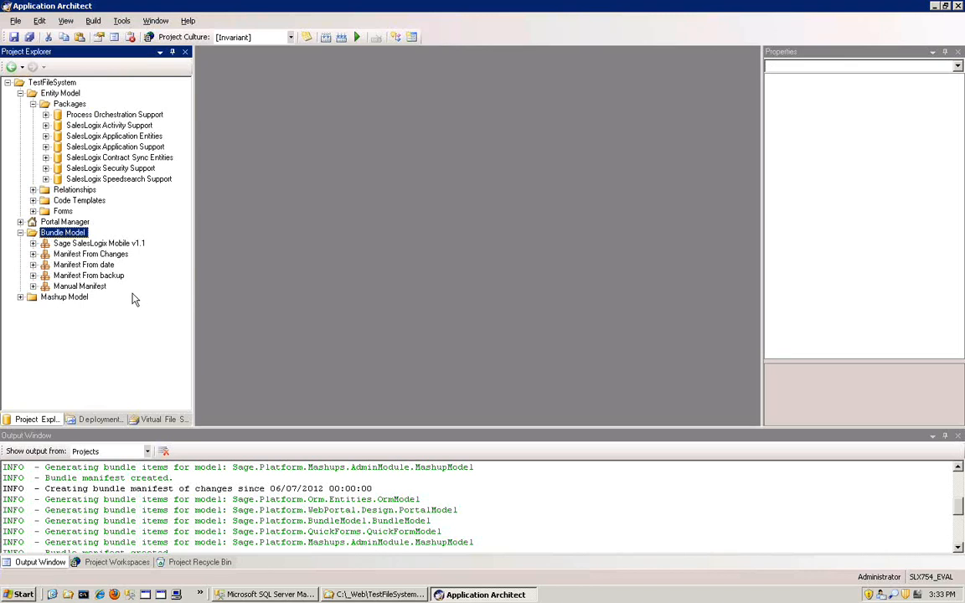
right_click(97, 278)
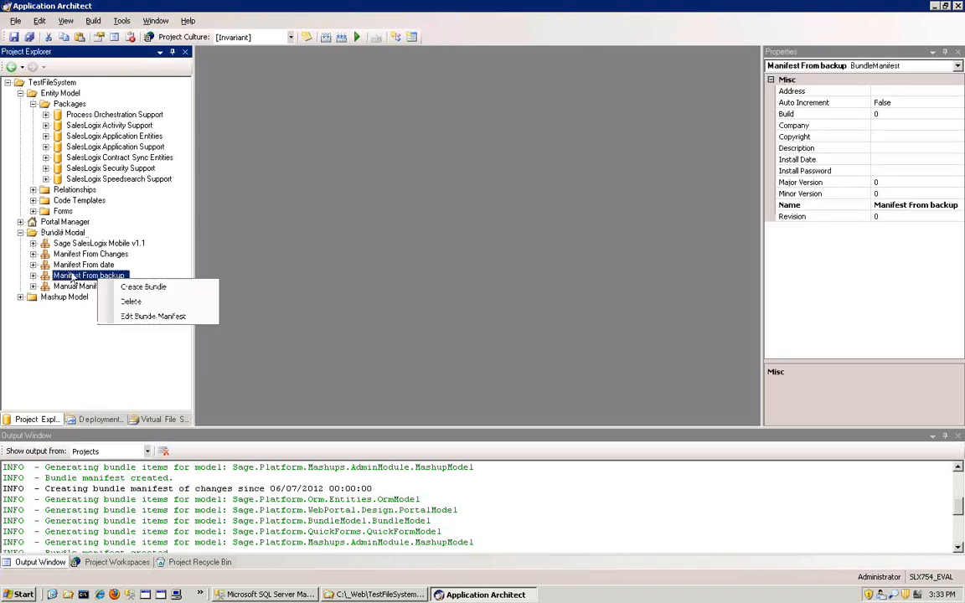
click(149, 286)
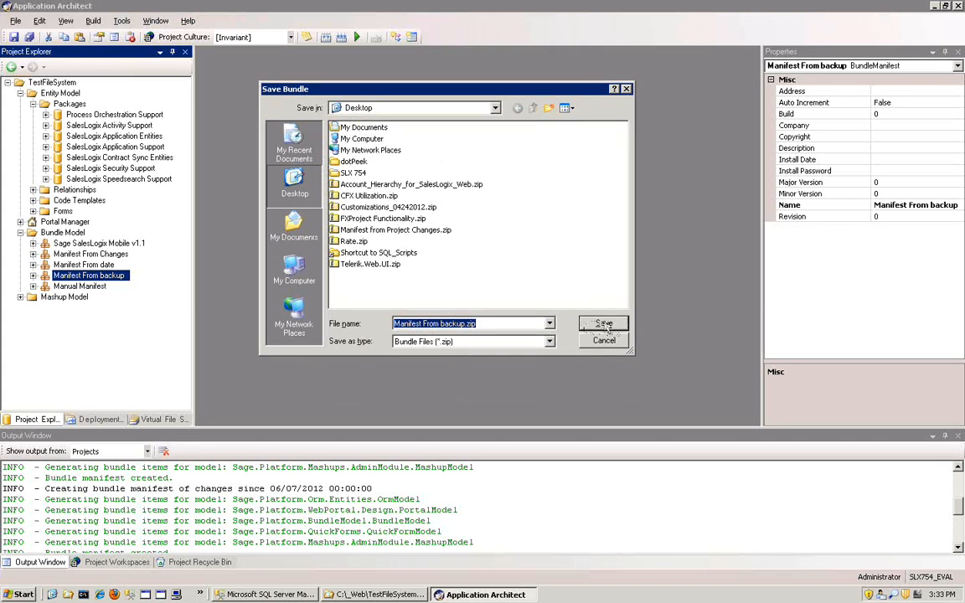
click(605, 326)
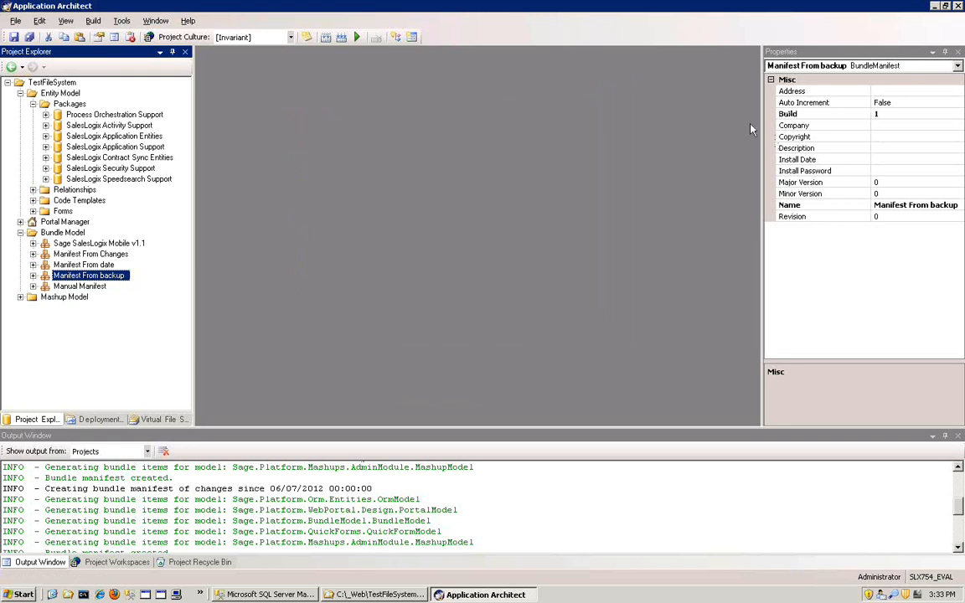
- Minimize the open windows and rearrange the desktop icons so that Manifest From backup.zip sits alone in an empty area
click(934, 6)
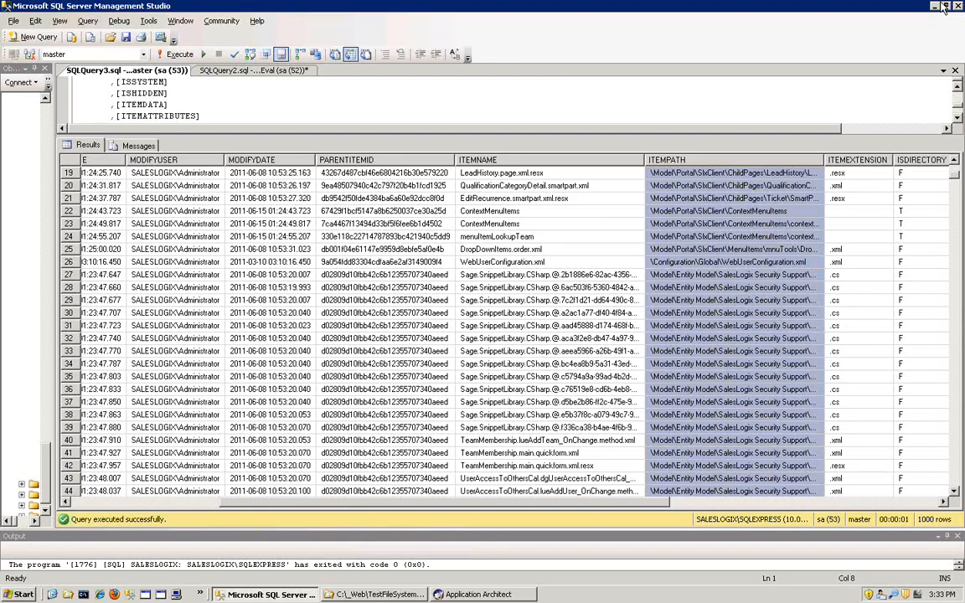
click(936, 7)
click(935, 6)
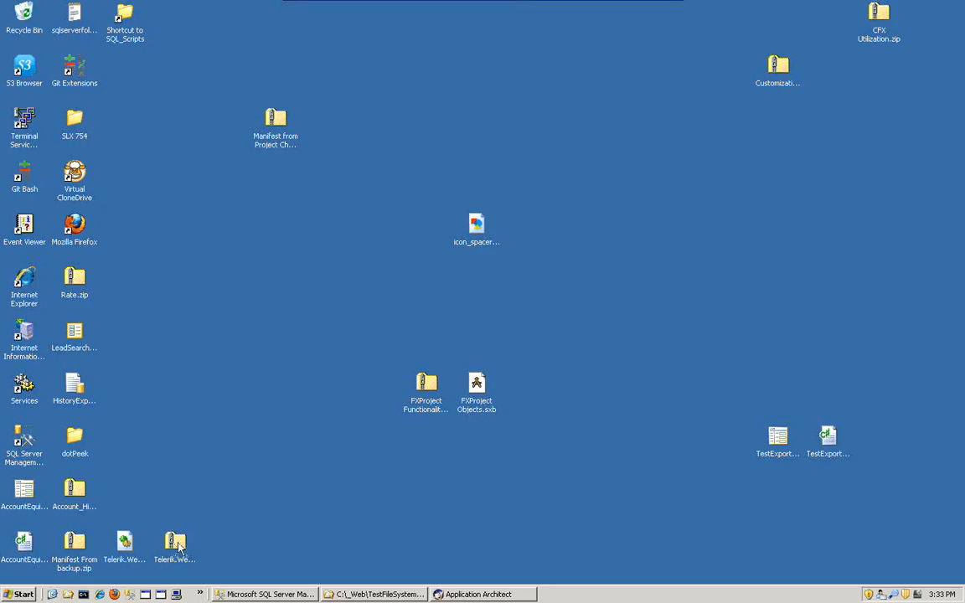
drag(294, 115, 220, 70)
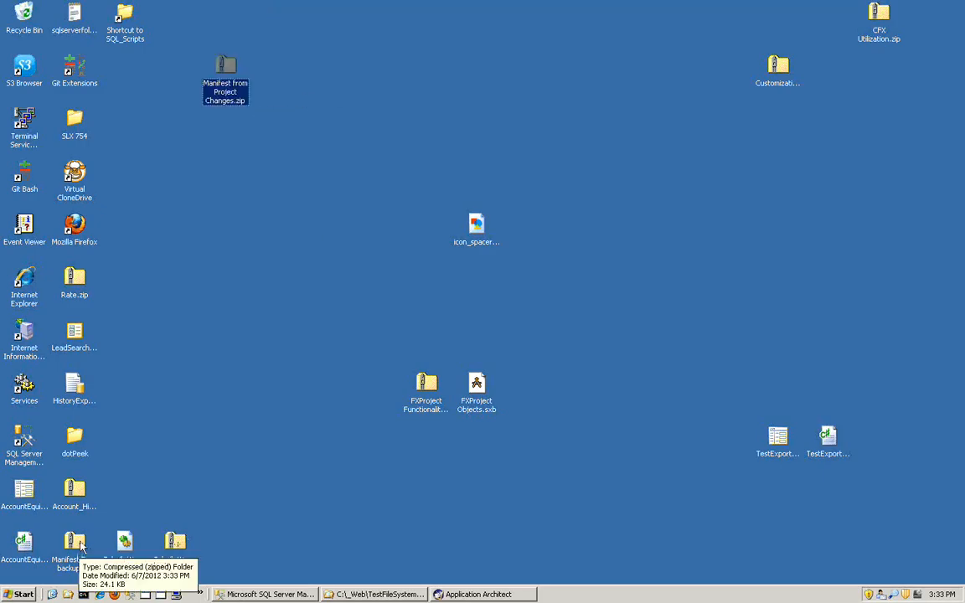
drag(81, 546, 380, 123)
drag(225, 71, 88, 540)
click(376, 126)
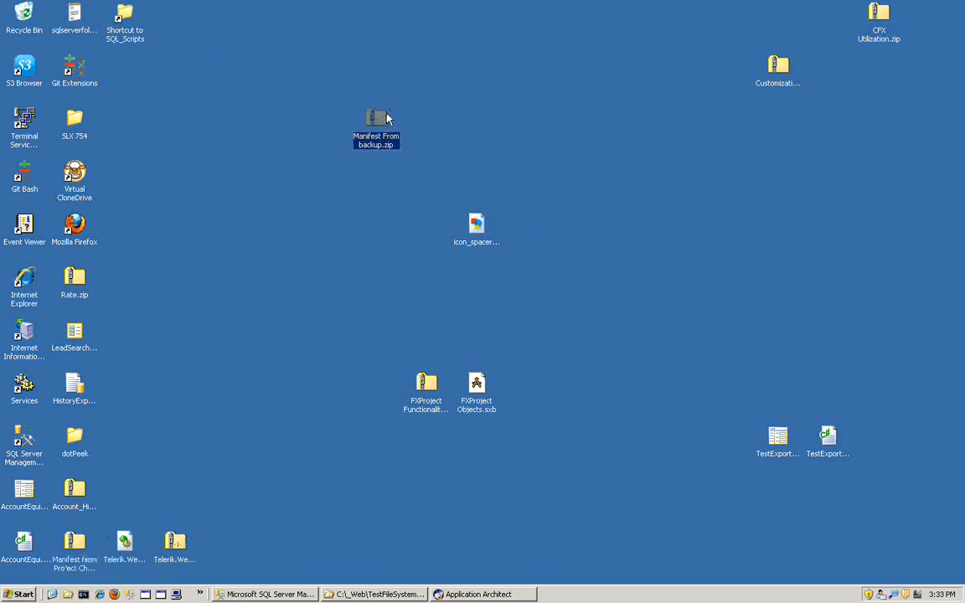
drag(350, 210, 553, 450)
drag(185, 448, 185, 448)
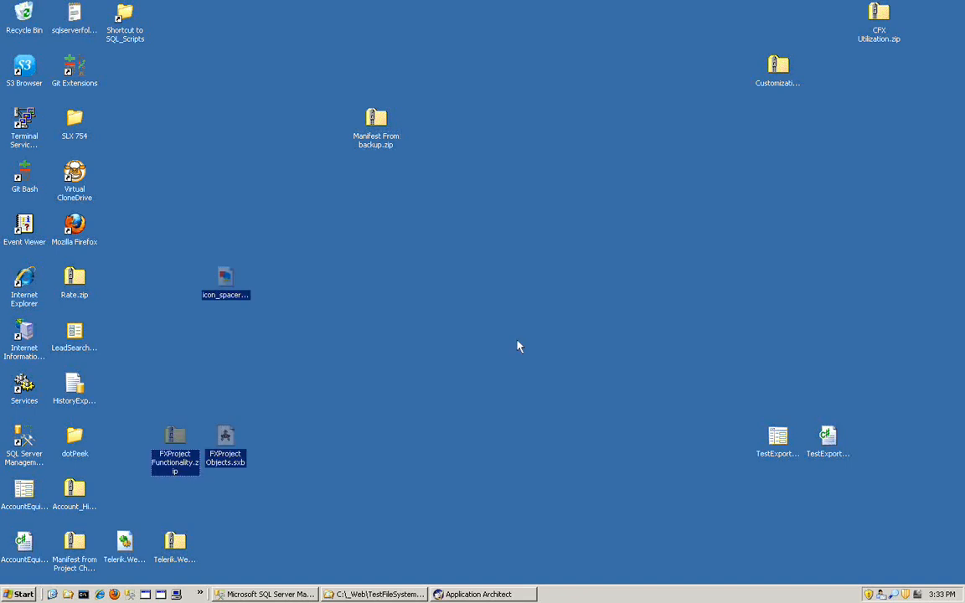
- Examine Manifest From backup.zip down to the ContactExtension entity's QuickForms folder, widening the Name column to read the file names
click(376, 126)
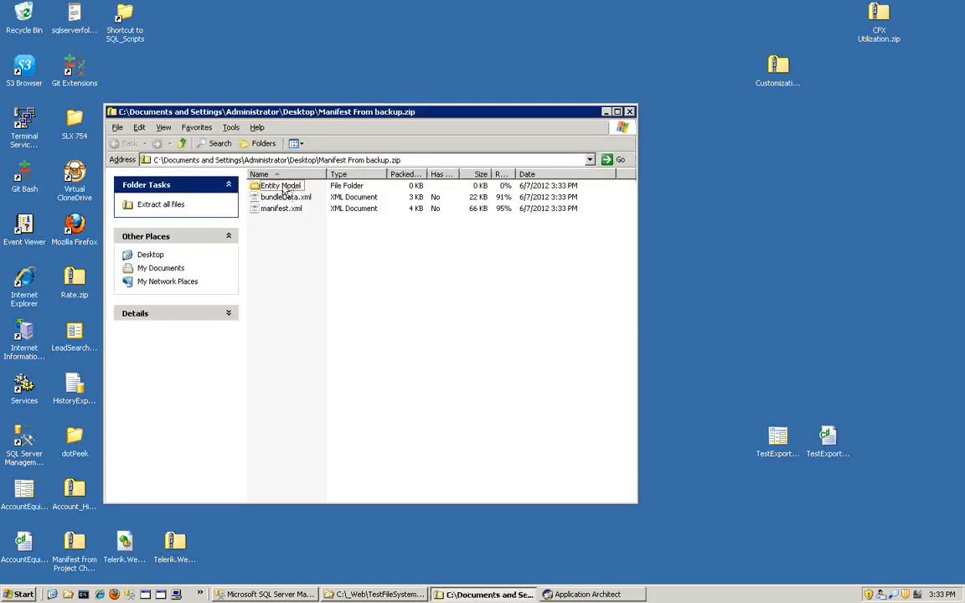
double_click(283, 187)
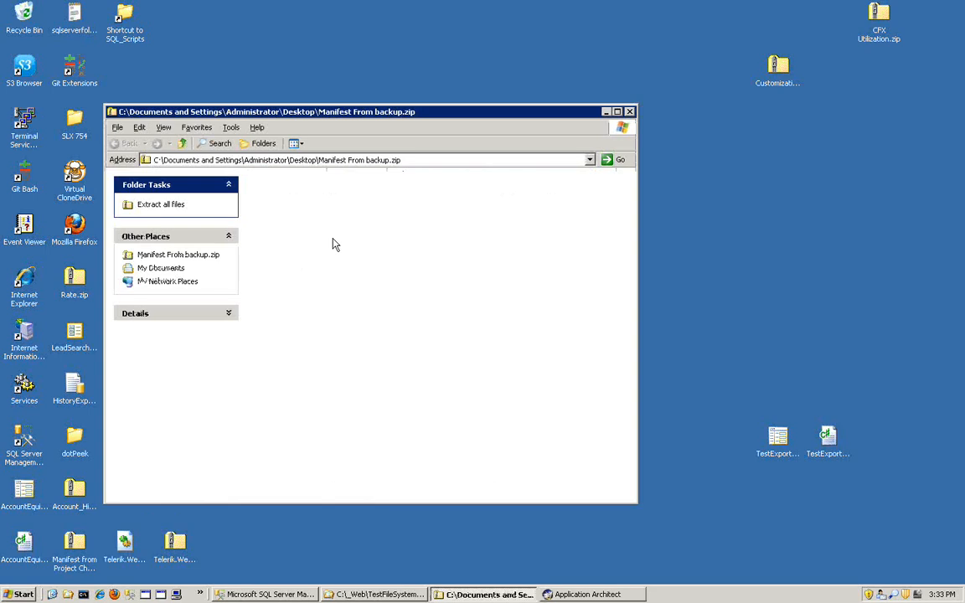
click(289, 186)
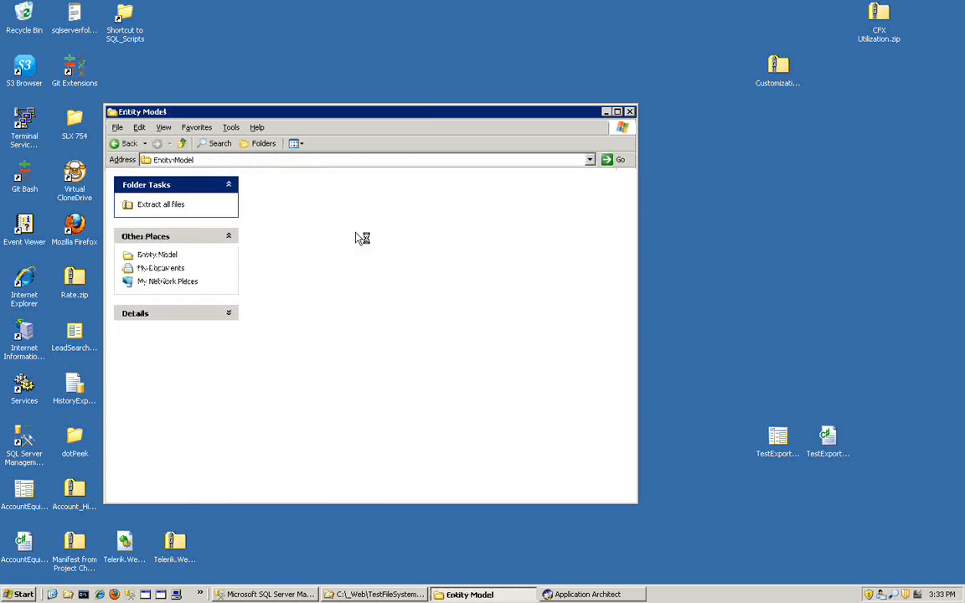
double_click(281, 186)
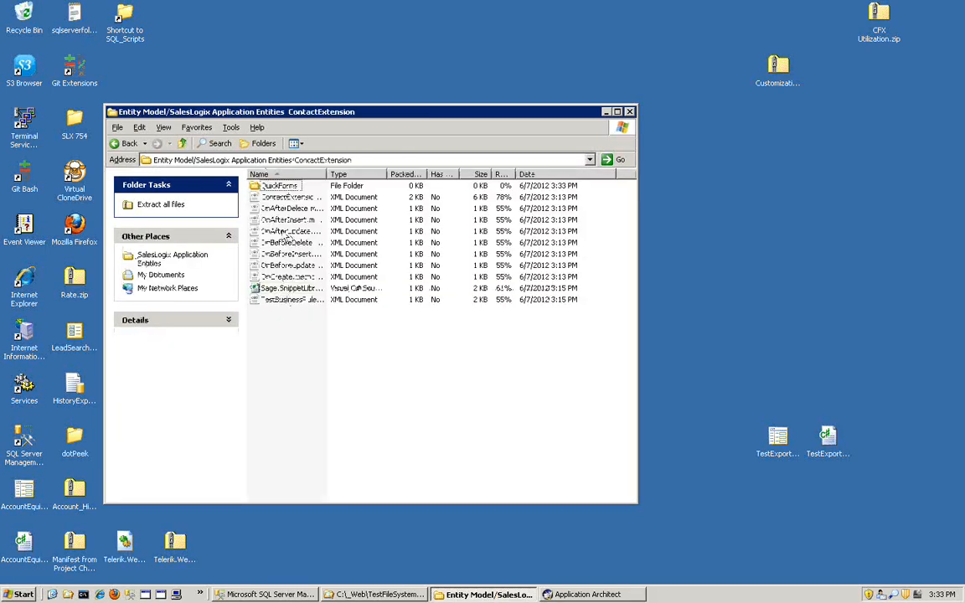
drag(327, 172, 418, 172)
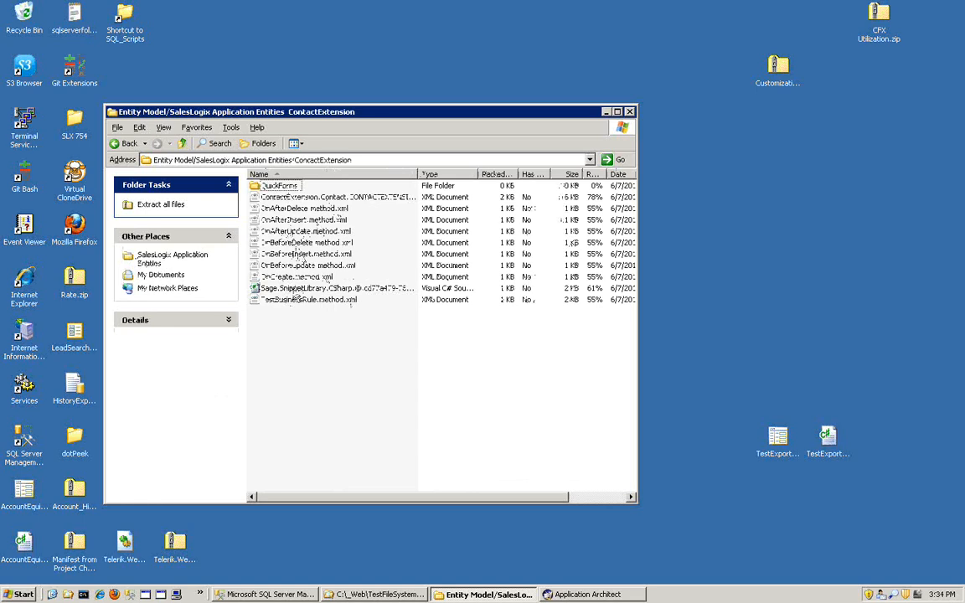
double_click(281, 187)
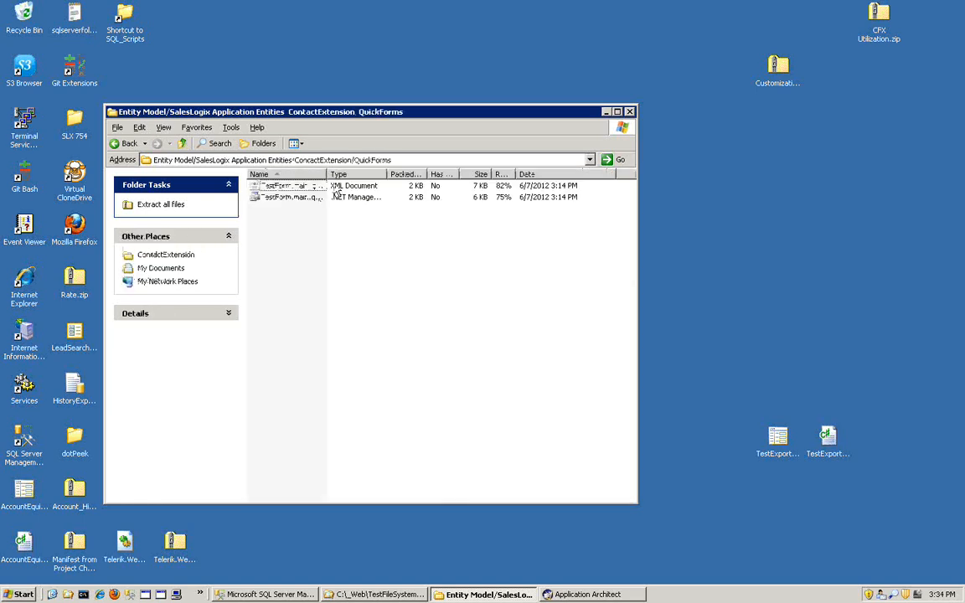
drag(400, 174, 420, 174)
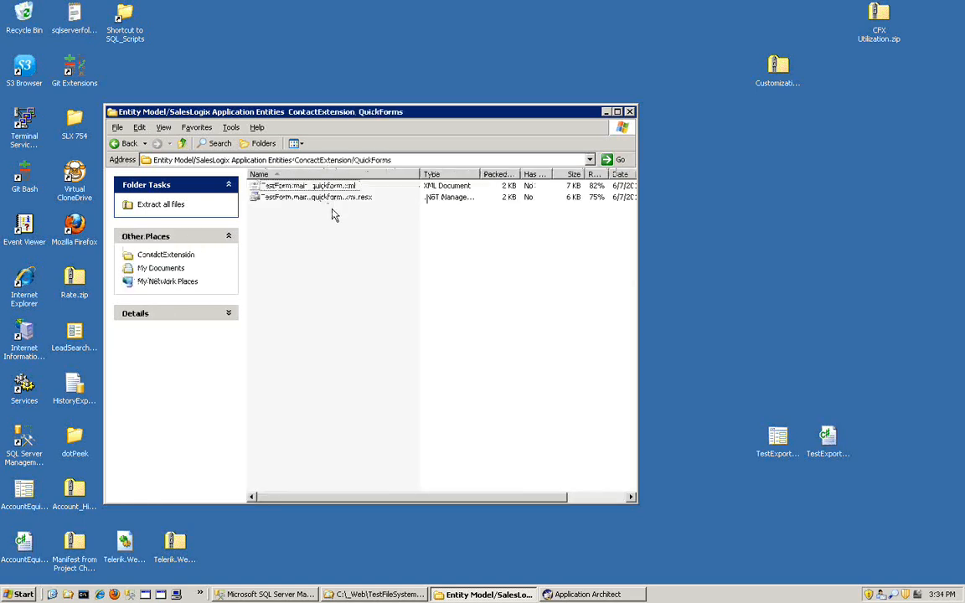
- Return to the root of Manifest From backup.zip, check manifest.xml and bundleData.xml, and close the archive
click(134, 144)
click(132, 144)
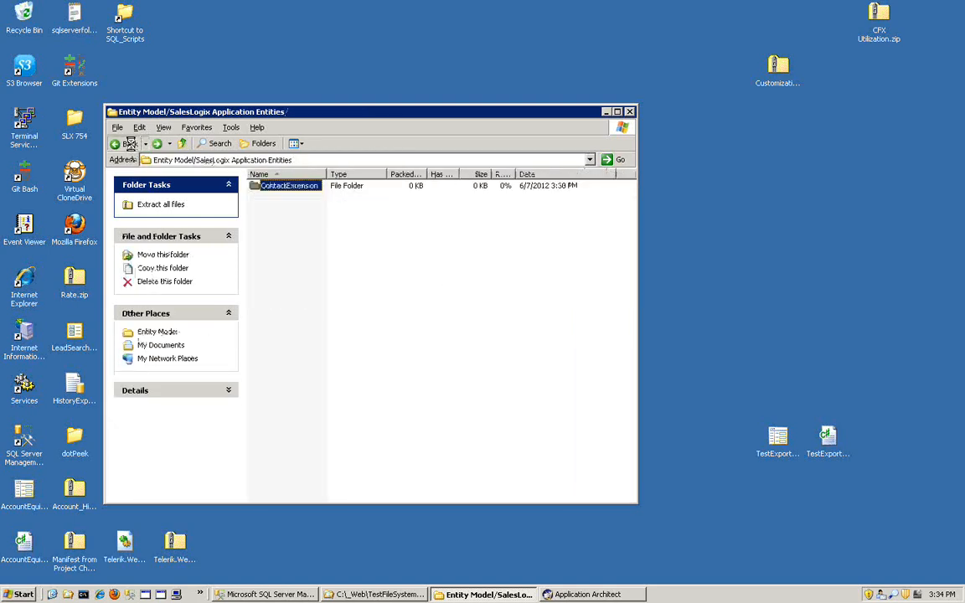
click(130, 144)
click(130, 144)
click(280, 209)
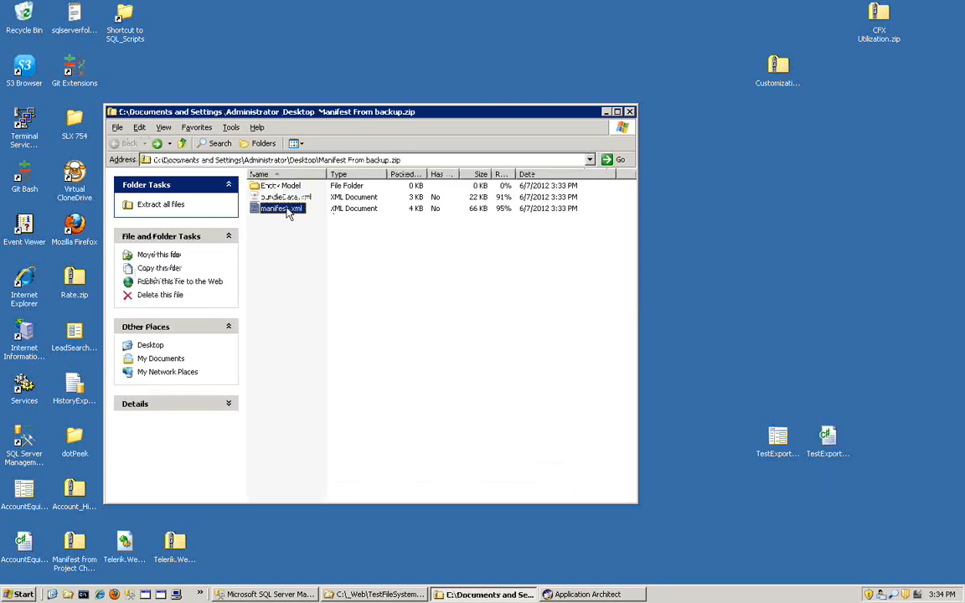
click(279, 198)
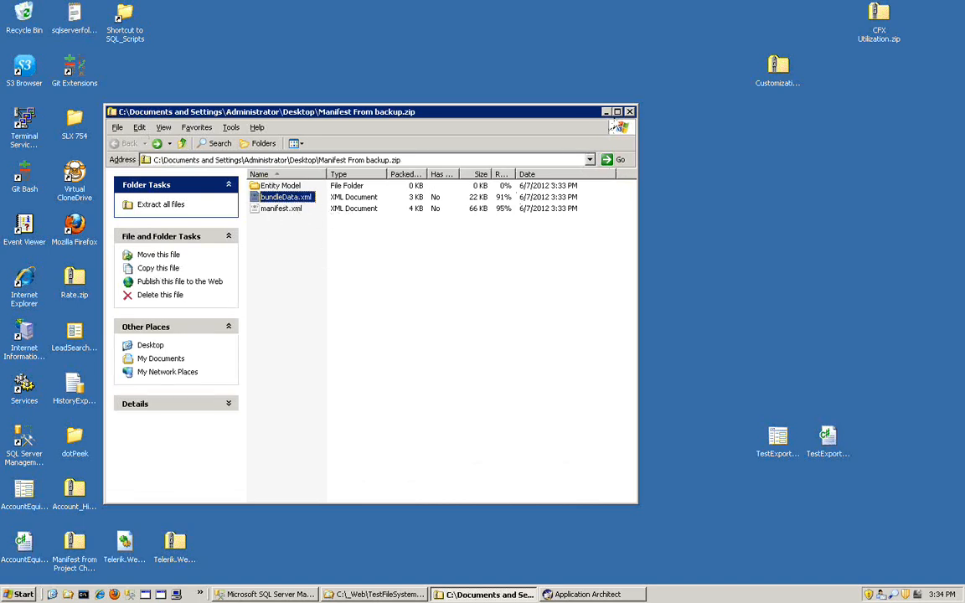
click(629, 112)
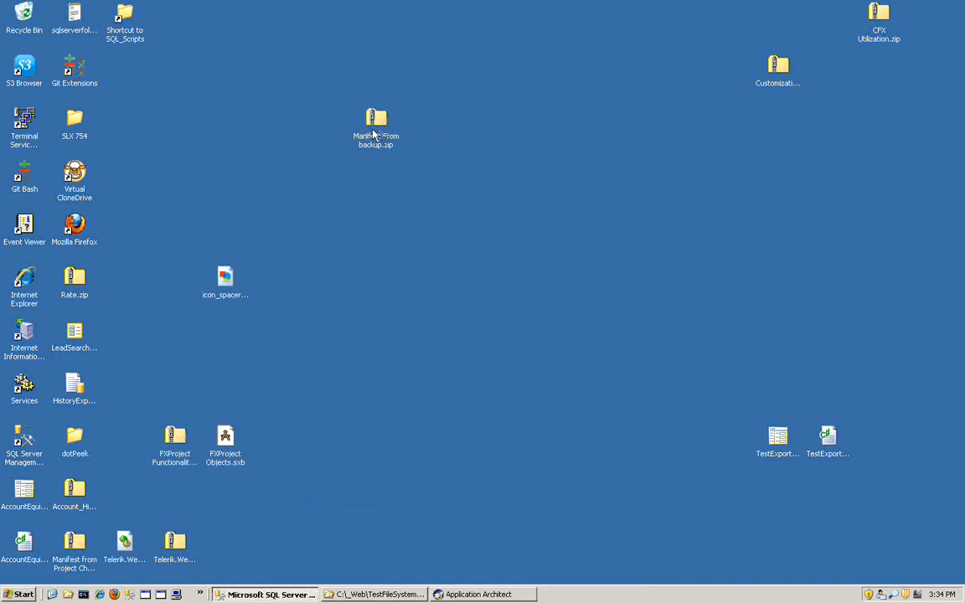
- Move the Manifest From backup.zip icon aside on the desktop and activate the VFS on SLX754_EVAL workspace in Application Architect
drag(374, 132, 577, 225)
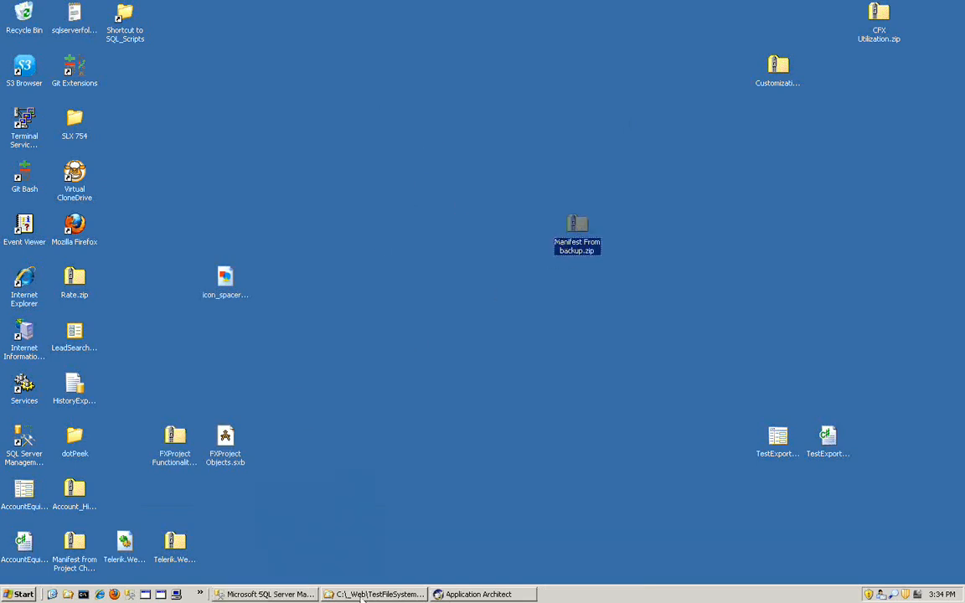
click(458, 597)
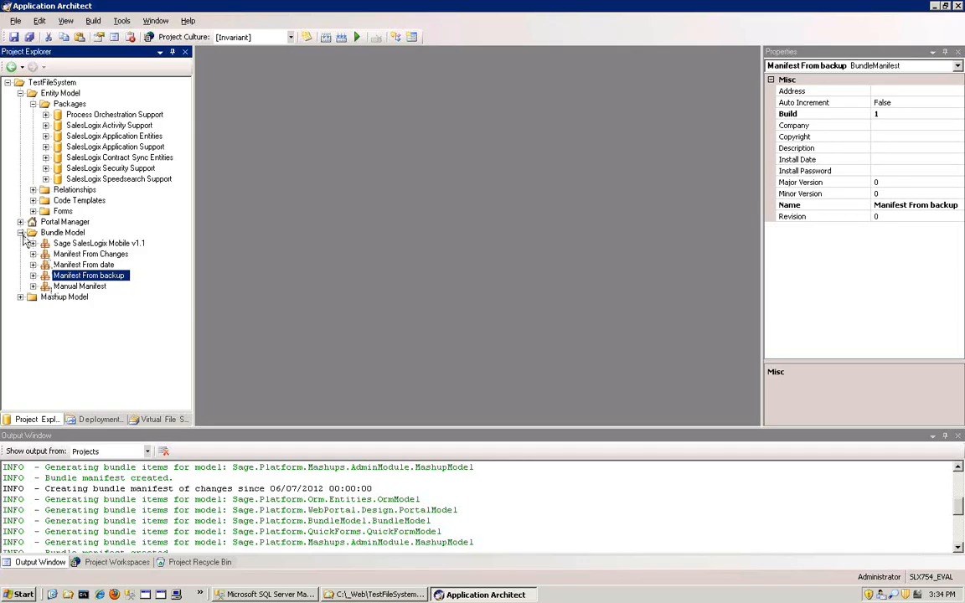
click(21, 233)
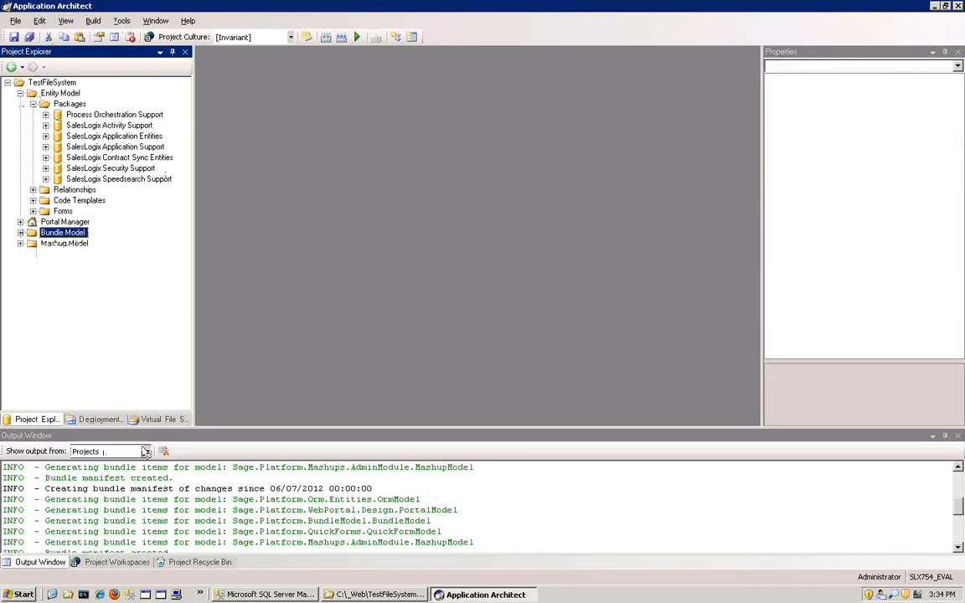
click(128, 564)
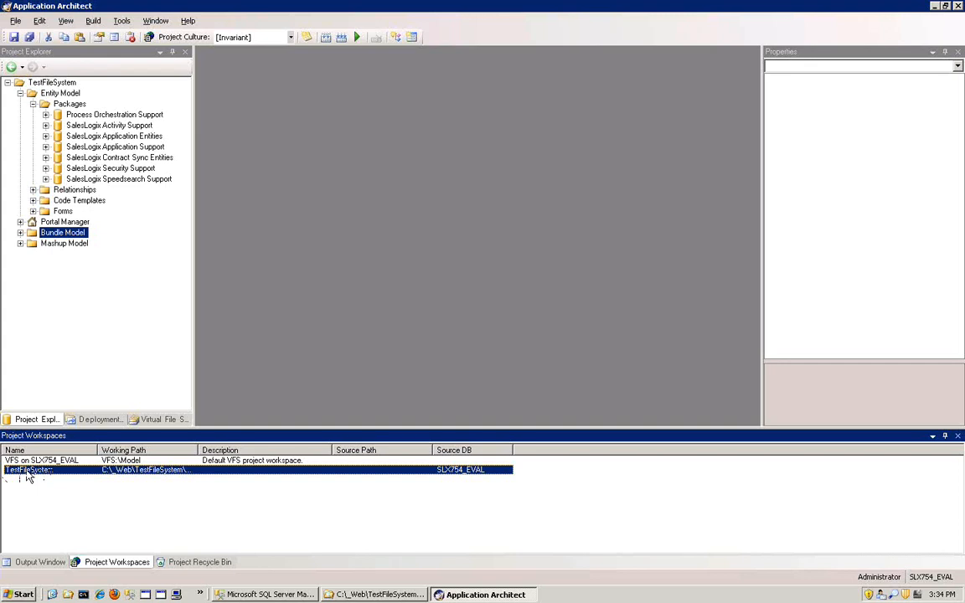
key(Up)
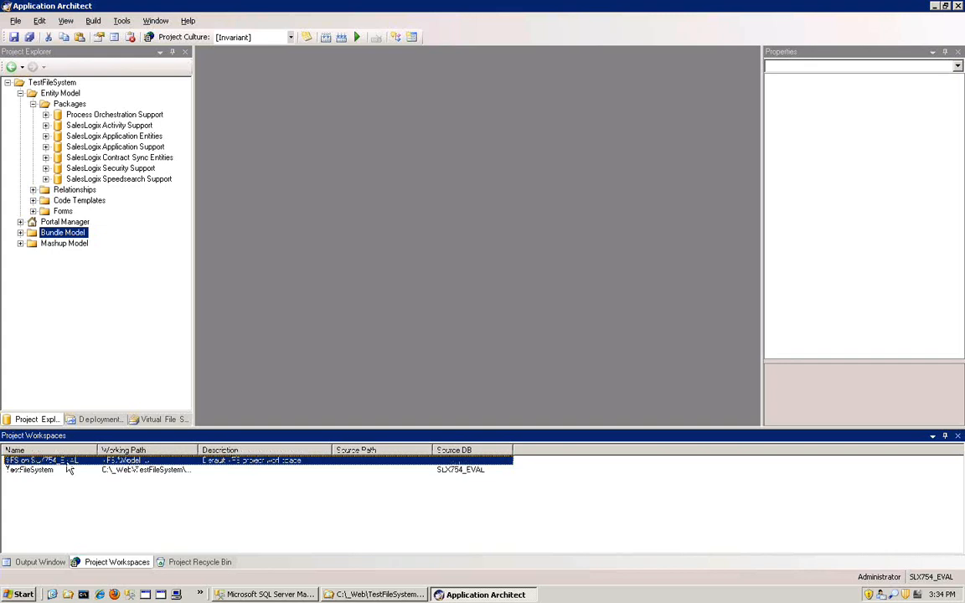
double_click(65, 461)
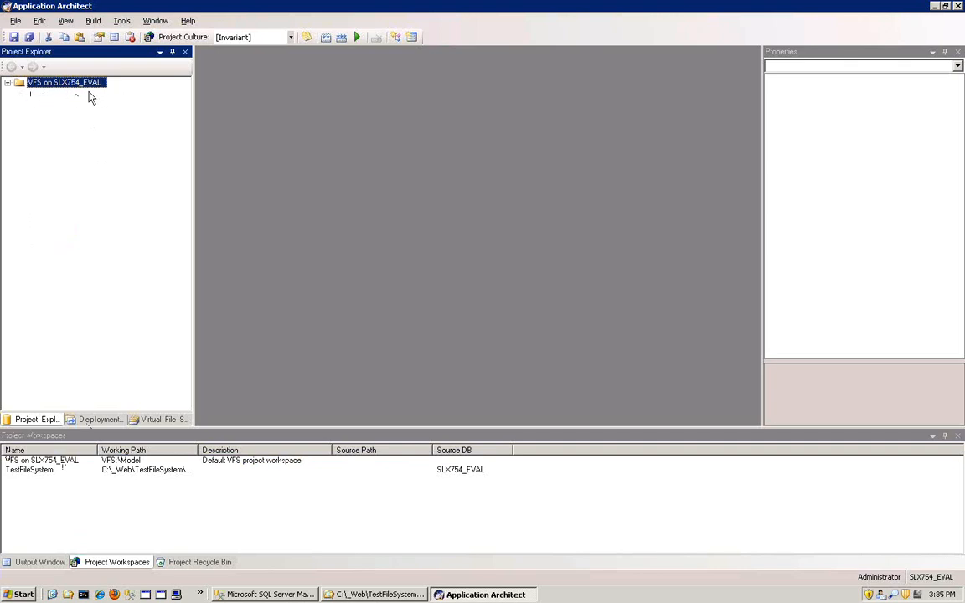
- Check which entities the VFS project's SalesLogix Application Entities package contains, and collapse the package again
click(8, 83)
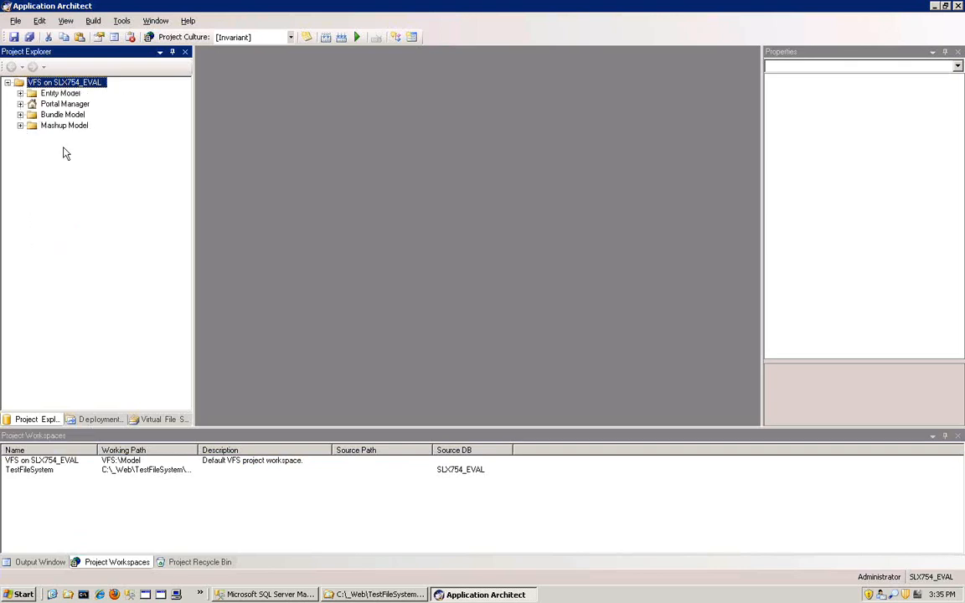
click(20, 93)
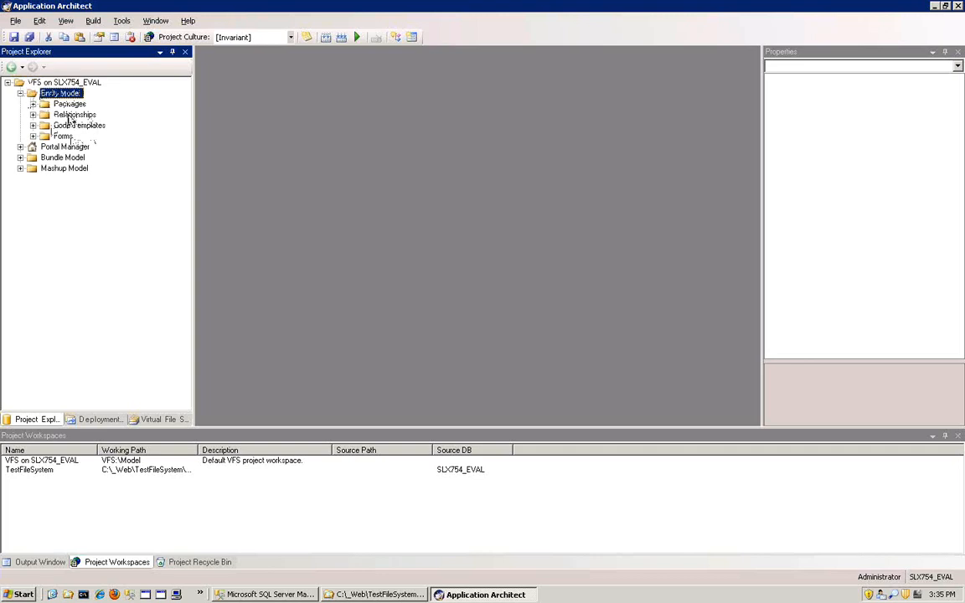
click(47, 104)
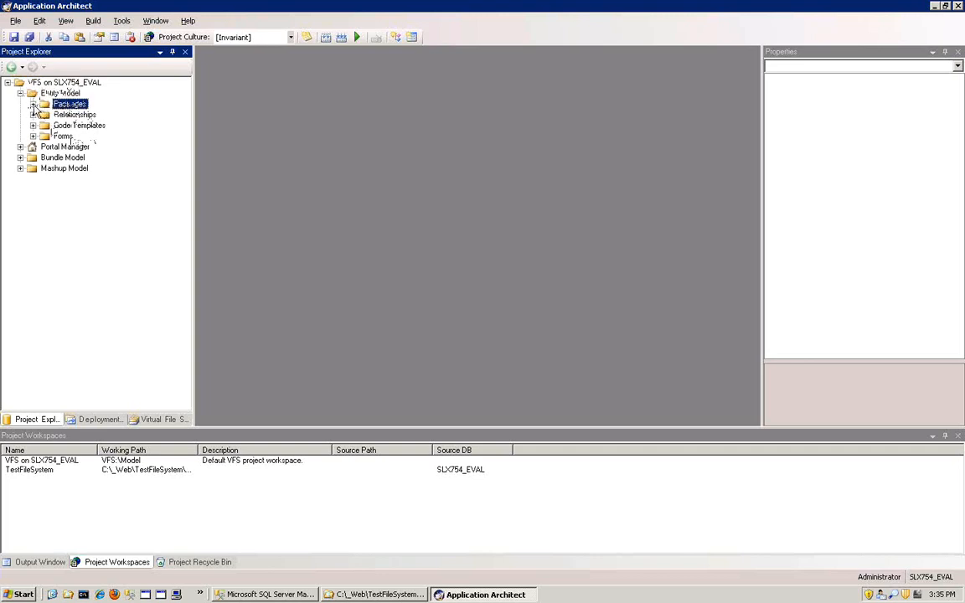
click(34, 105)
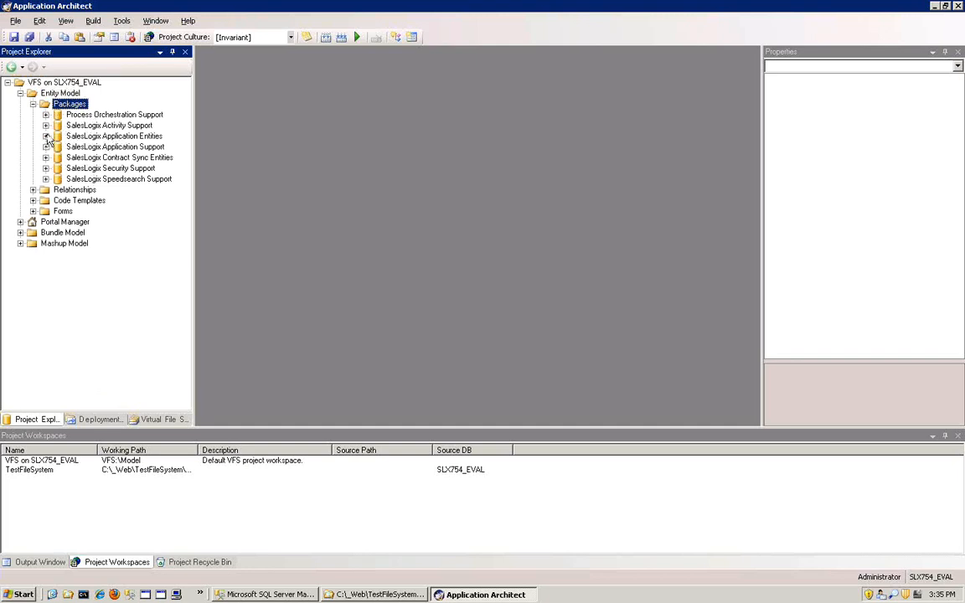
click(46, 136)
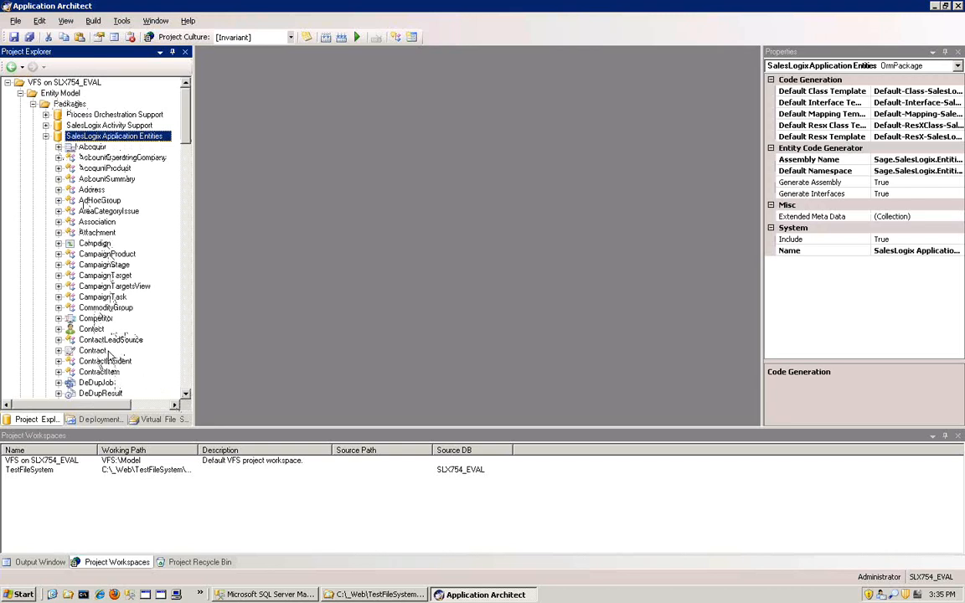
click(45, 136)
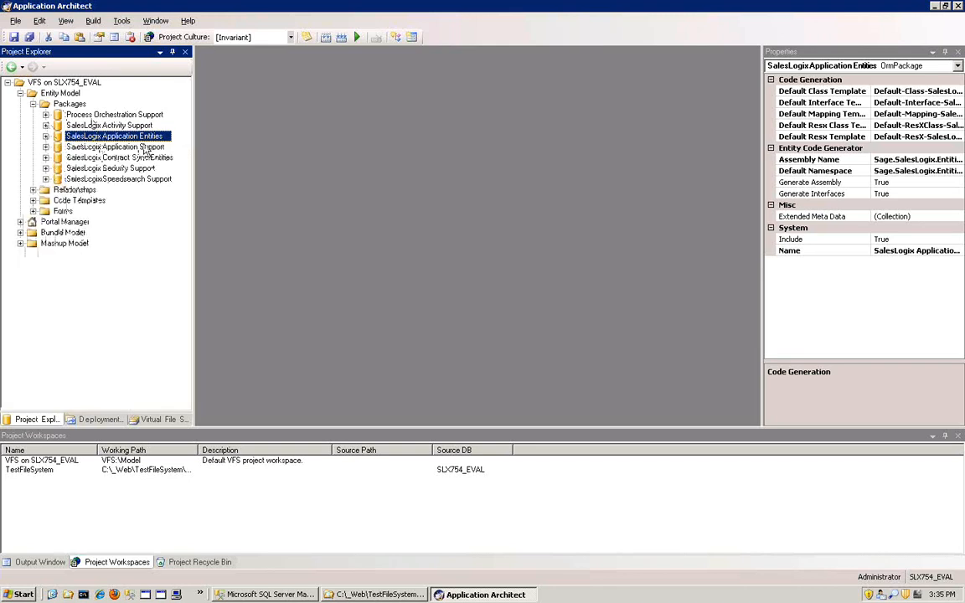
- Start a bundle installation into the VFS on SLX754_EVAL project using Manifest From backup.zip from the Desktop
click(62, 83)
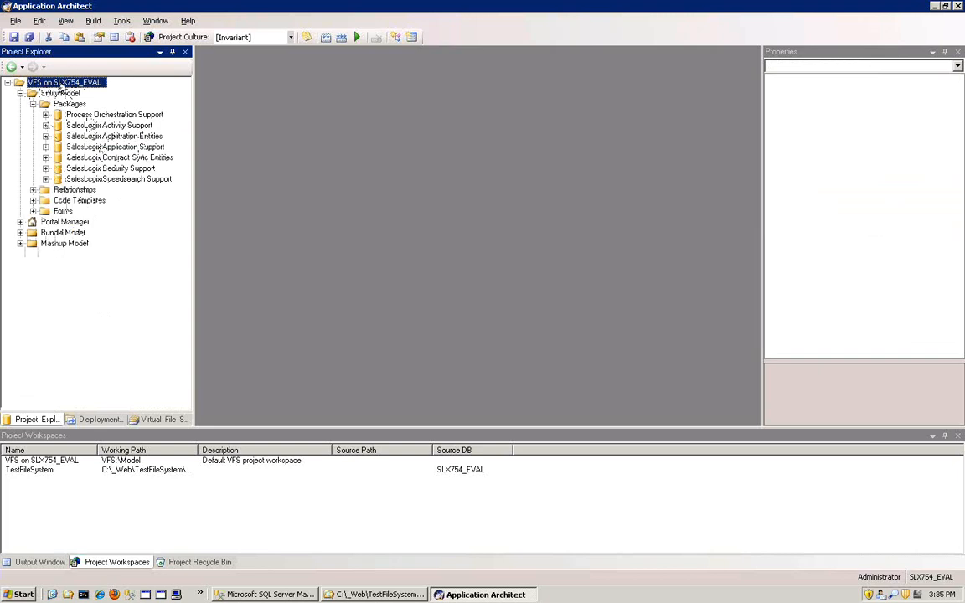
right_click(60, 85)
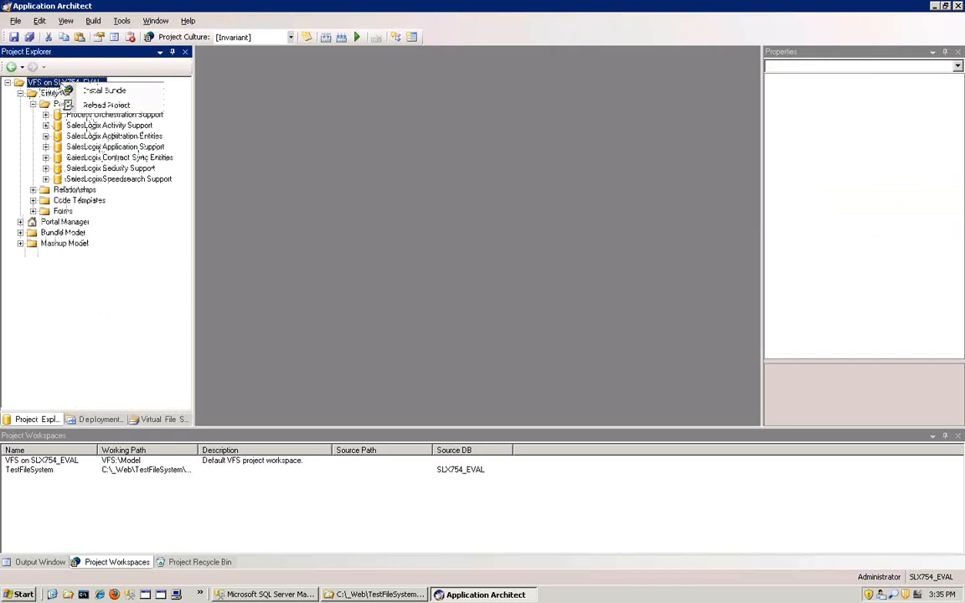
click(105, 90)
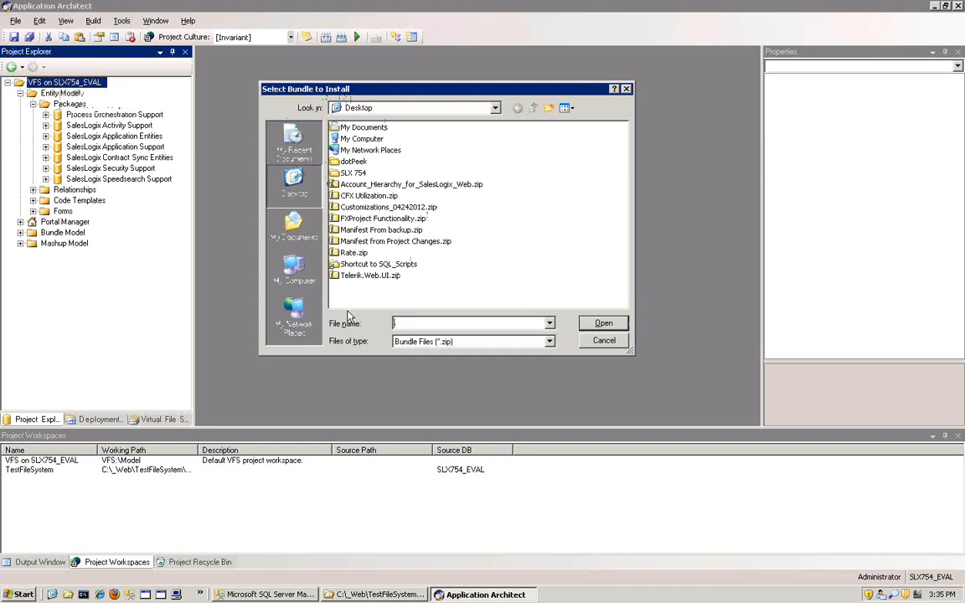
click(381, 230)
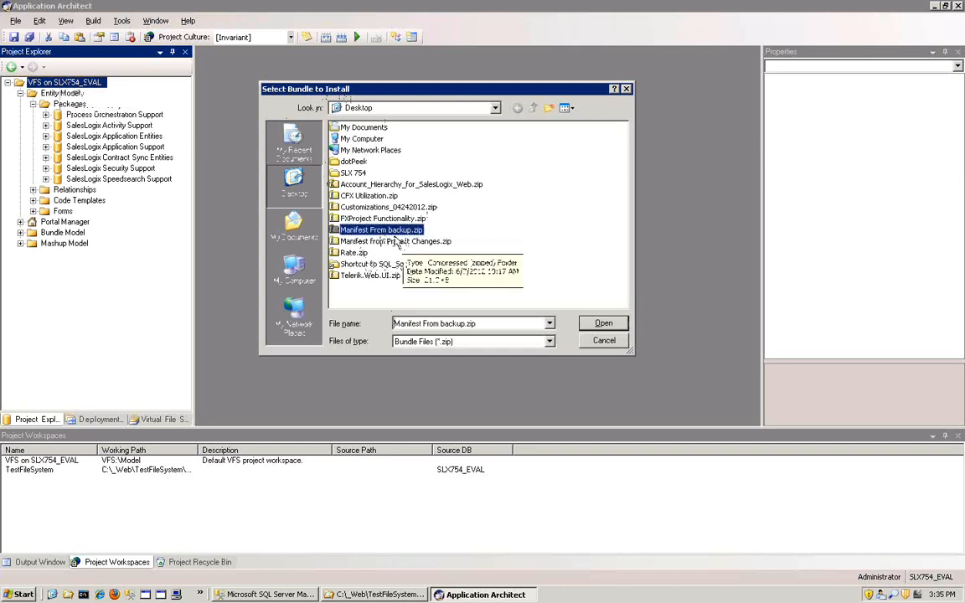
click(603, 324)
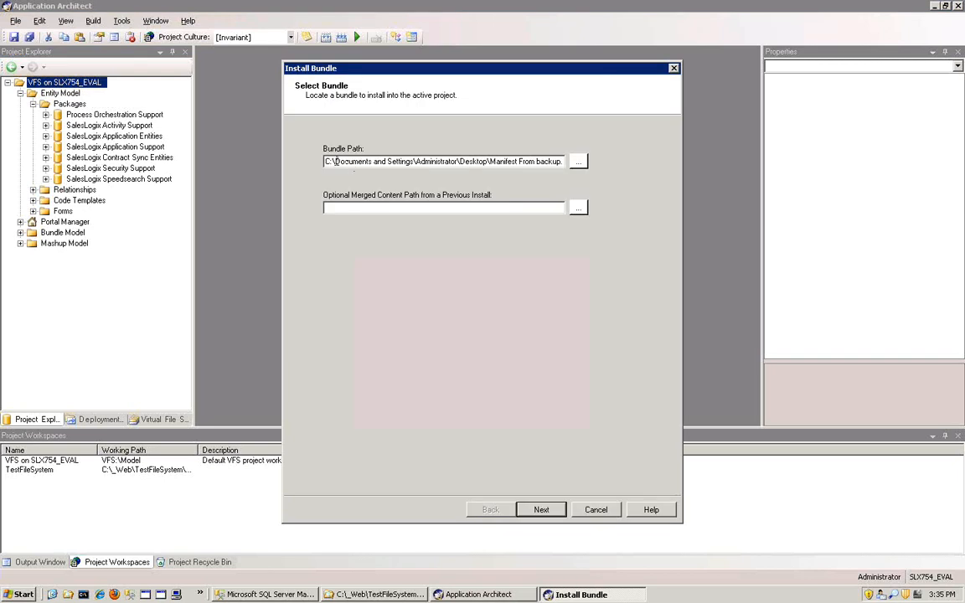
drag(332, 161, 563, 161)
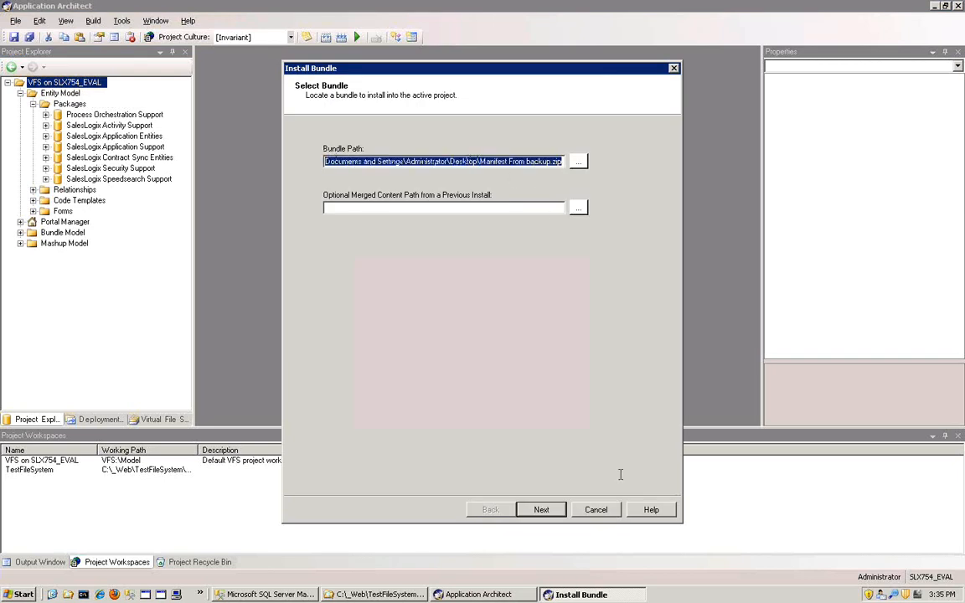
click(544, 510)
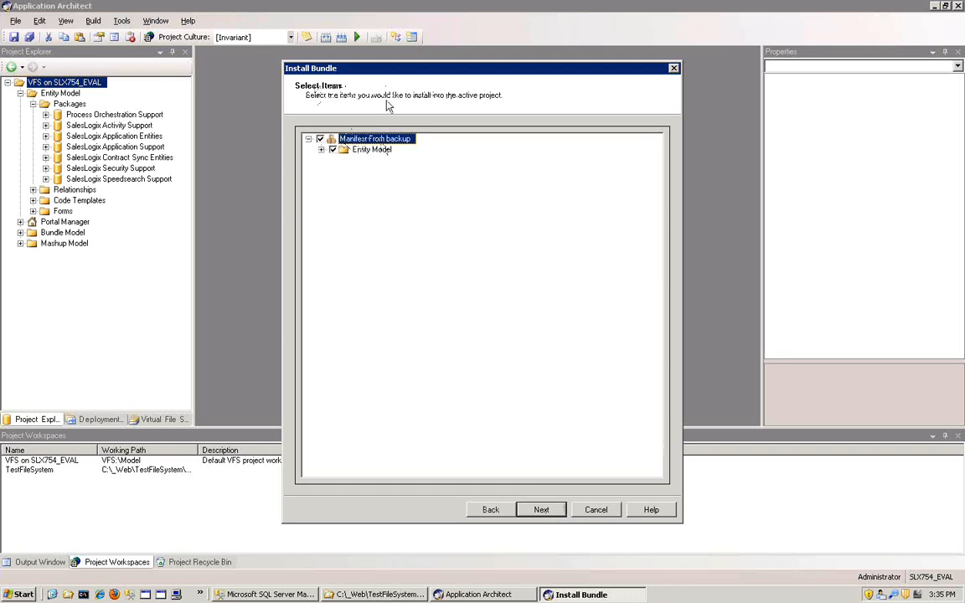
- Review the bundle's items down to the ContactExtension properties, and install the bundle with all items selected
click(322, 150)
click(333, 160)
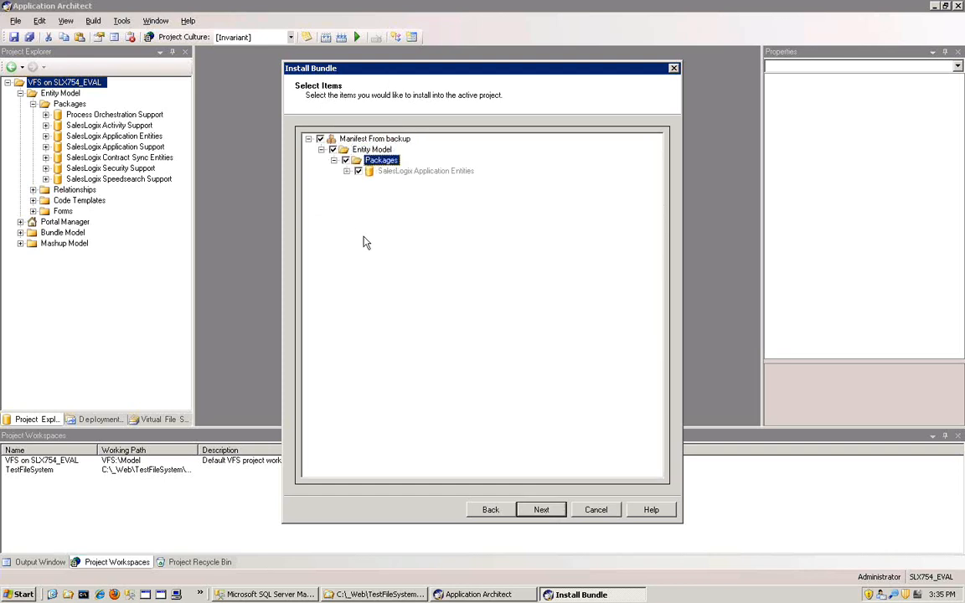
click(346, 170)
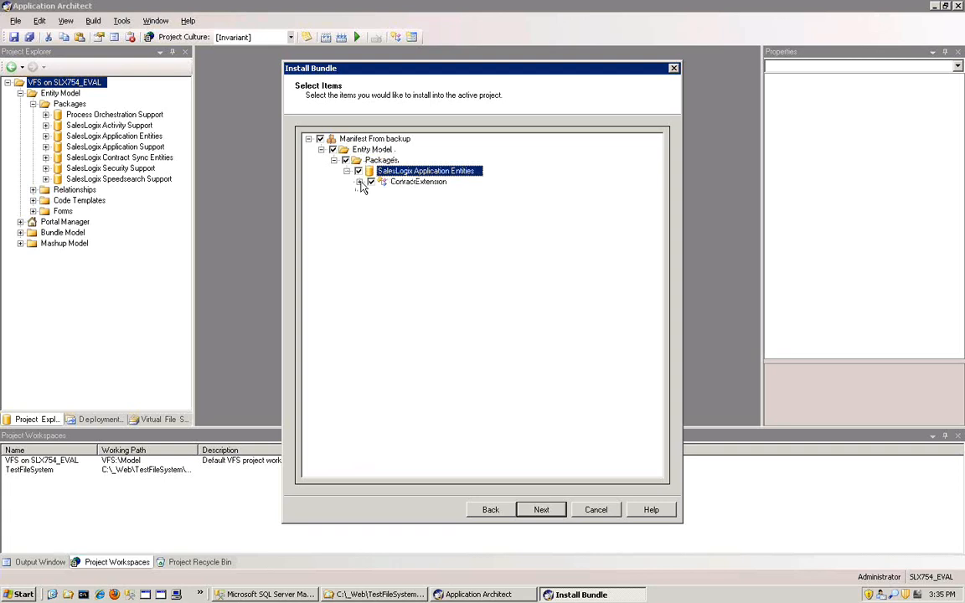
click(359, 183)
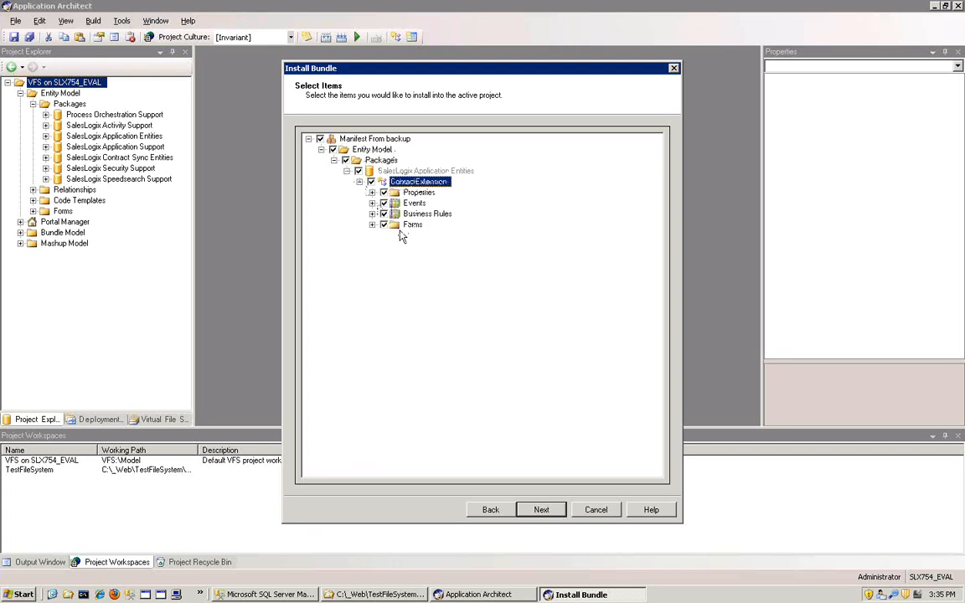
click(390, 193)
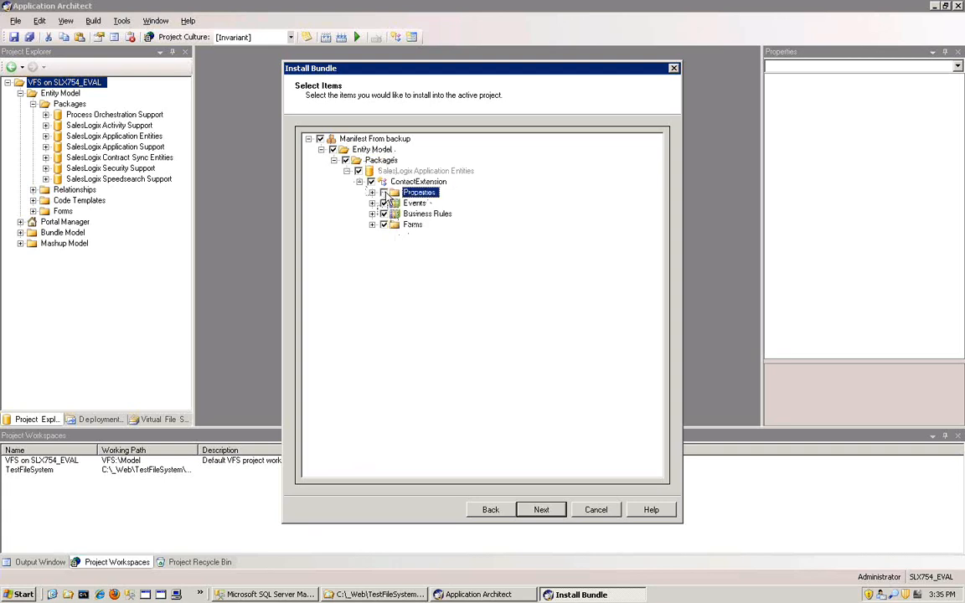
click(371, 192)
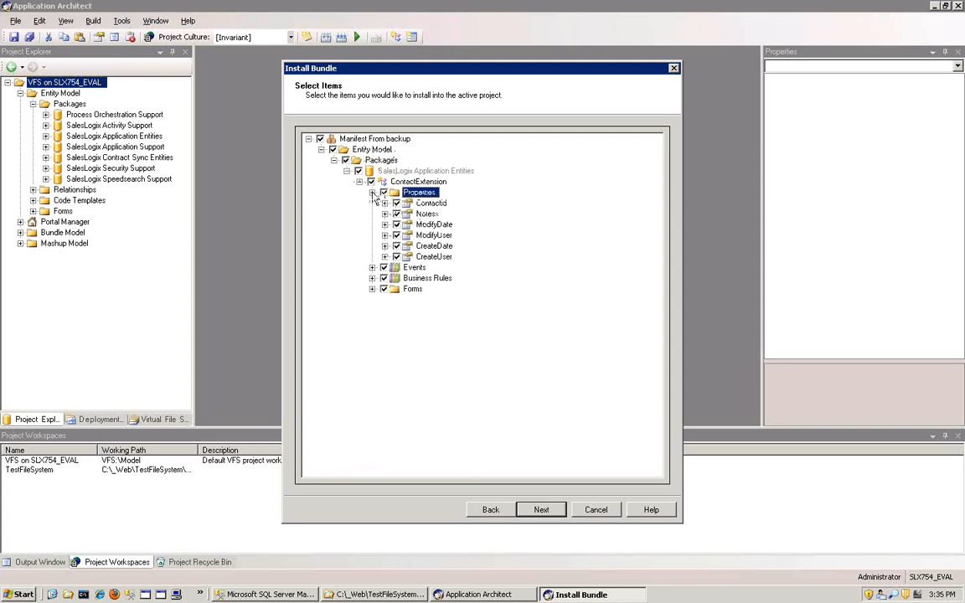
click(372, 193)
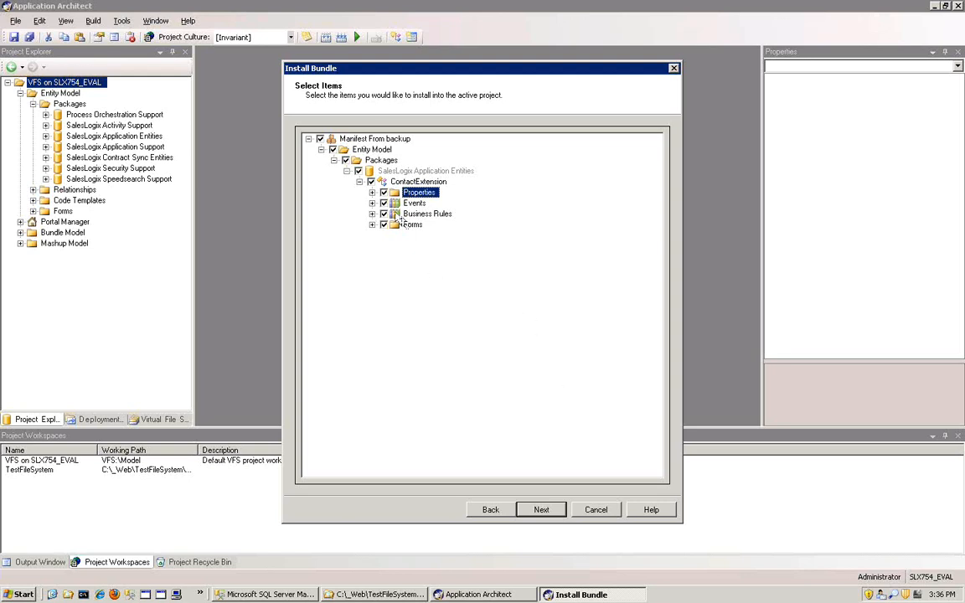
click(542, 510)
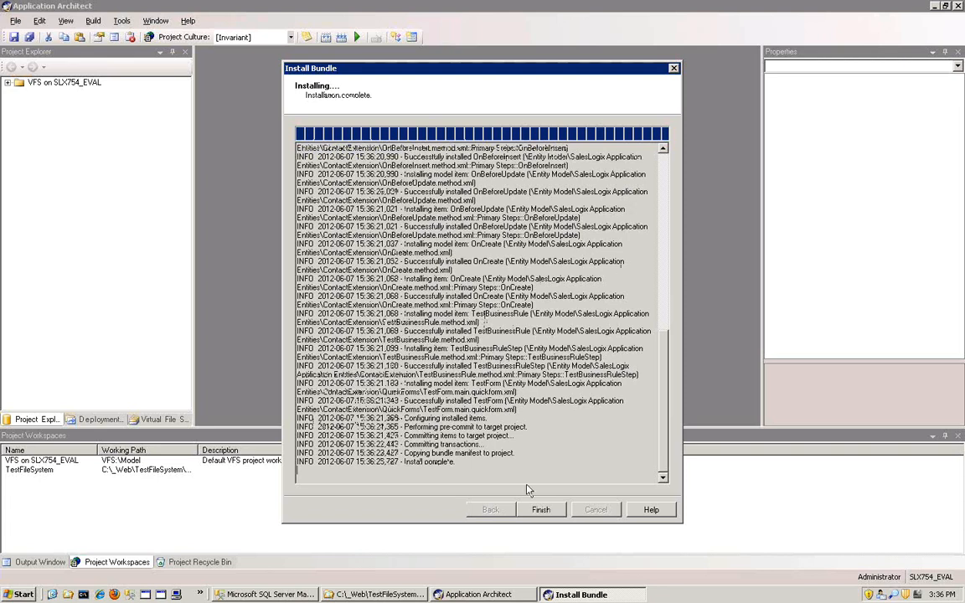
click(541, 509)
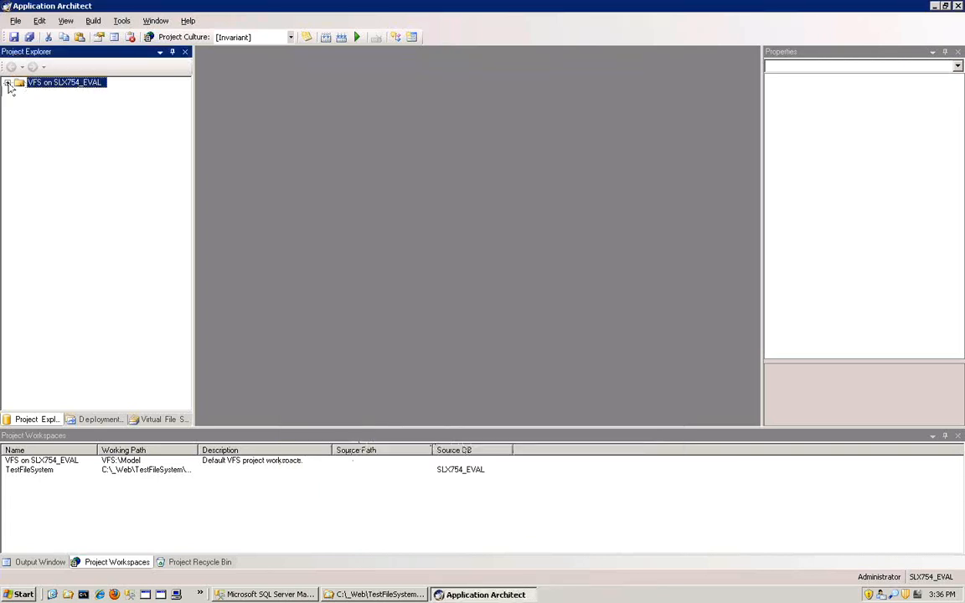
- Examine the ContactExtension entity under SalesLogix Application Entities in the VFS project, down to TestForm in its Forms folder
click(7, 83)
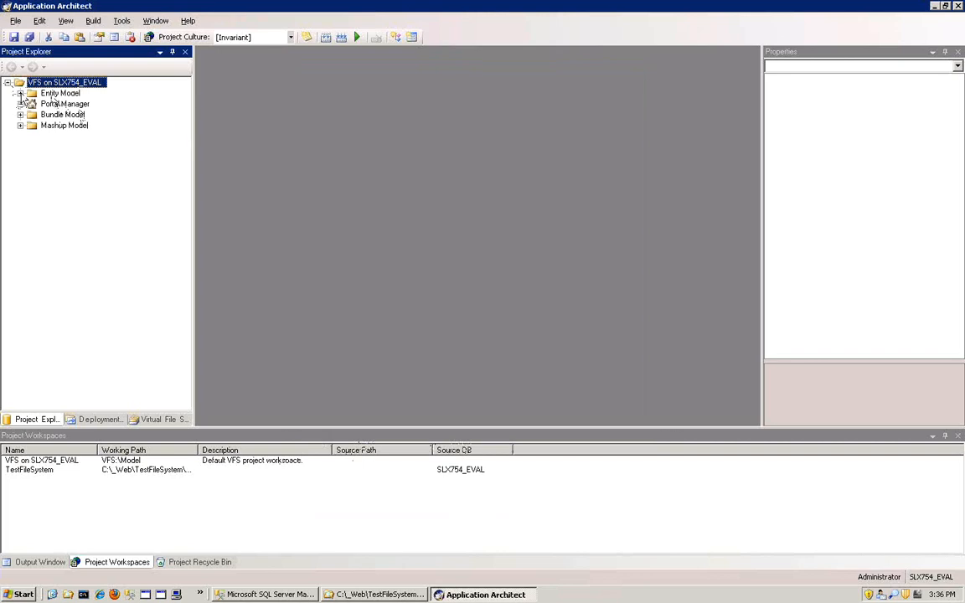
click(20, 93)
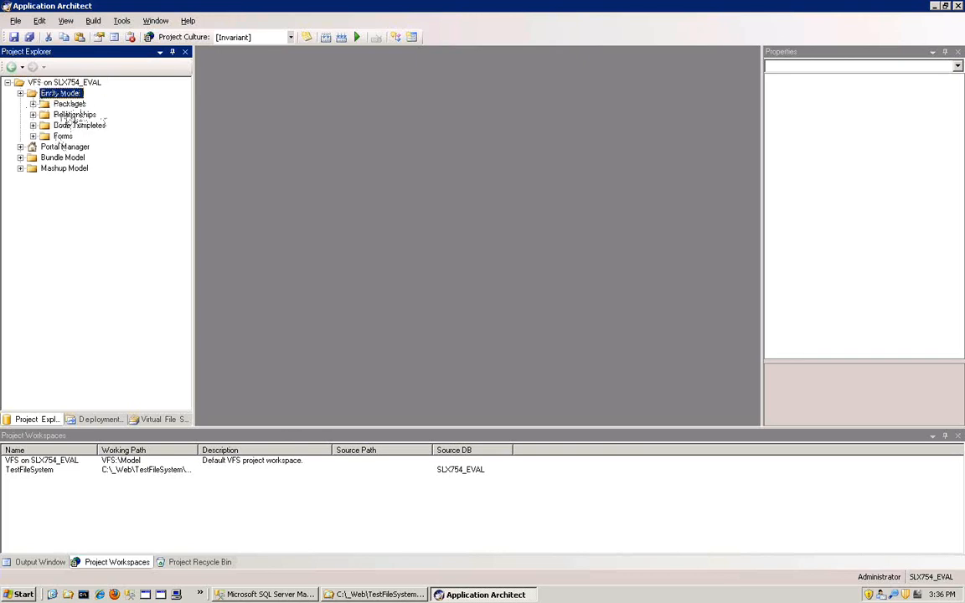
click(67, 104)
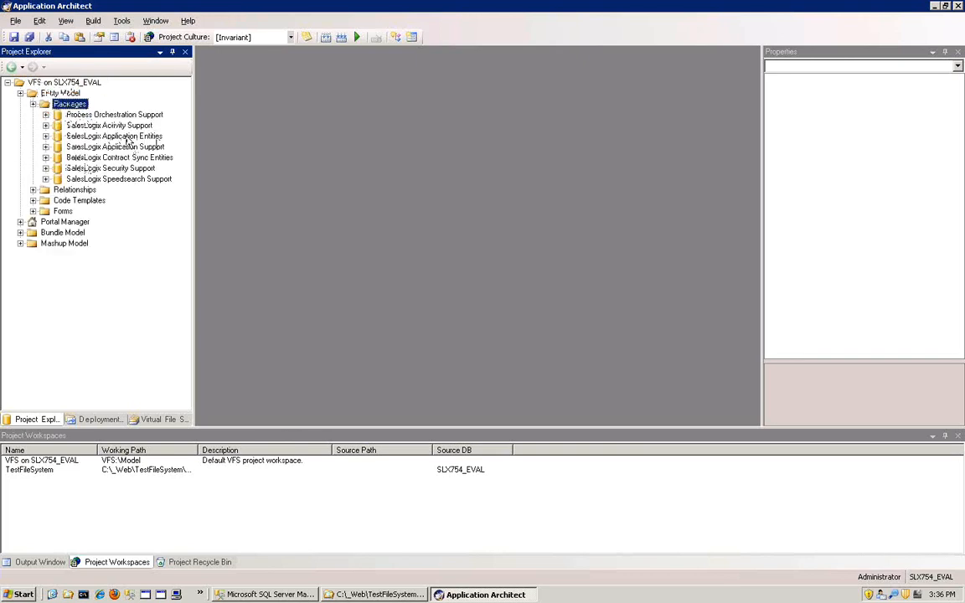
double_click(125, 137)
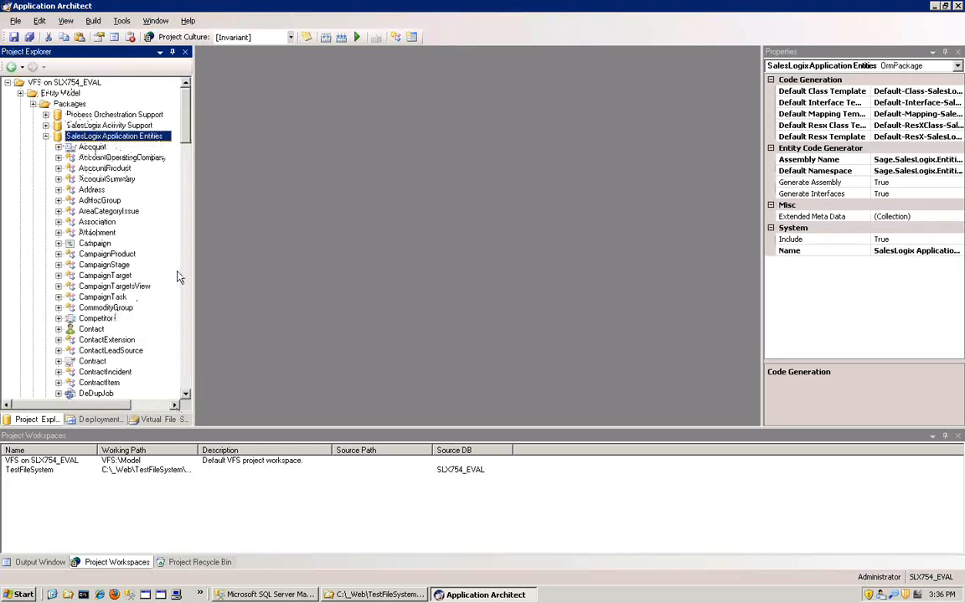
click(113, 341)
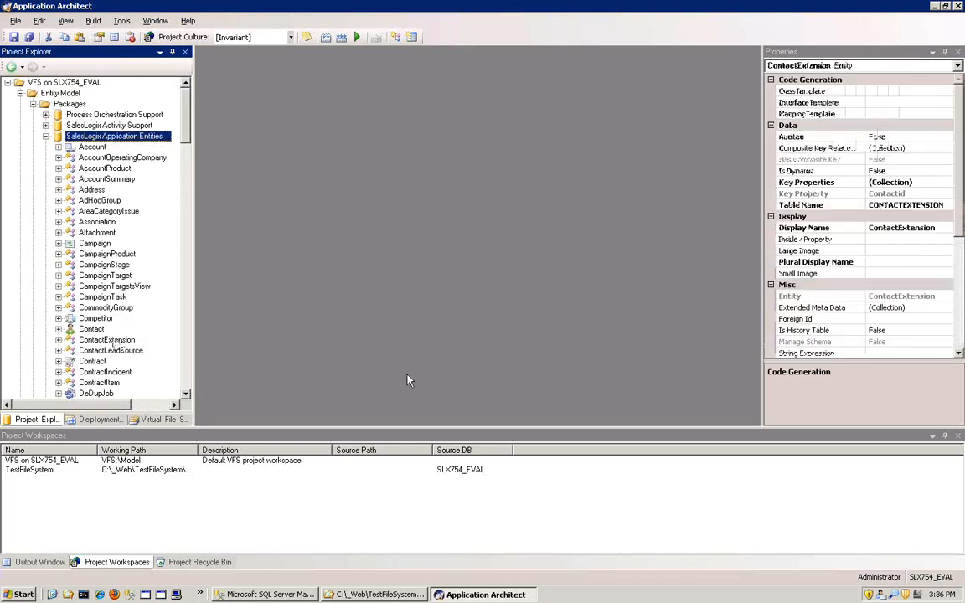
click(57, 340)
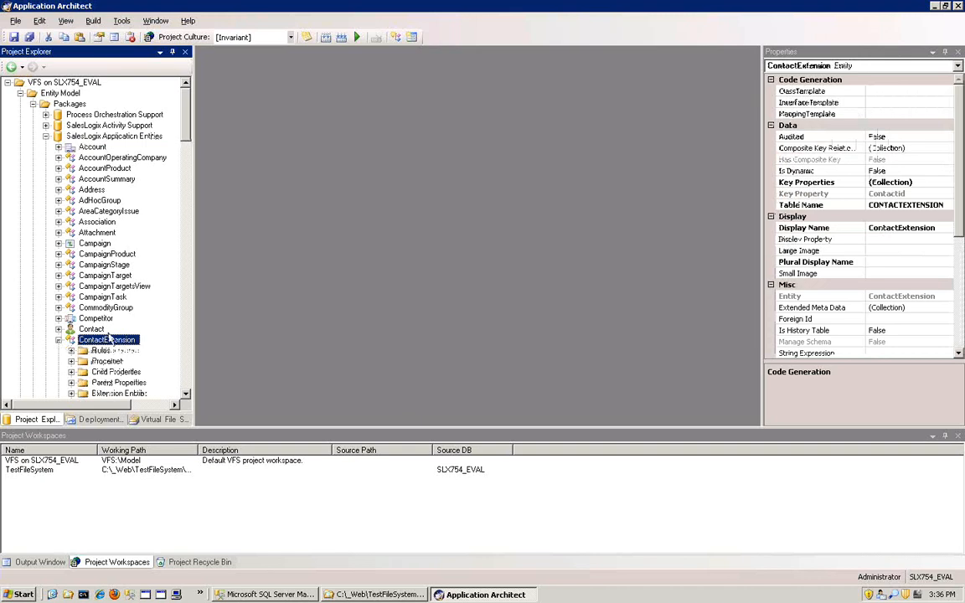
scroll(104, 362, down, 1)
scroll(104, 366, down, 1)
double_click(100, 372)
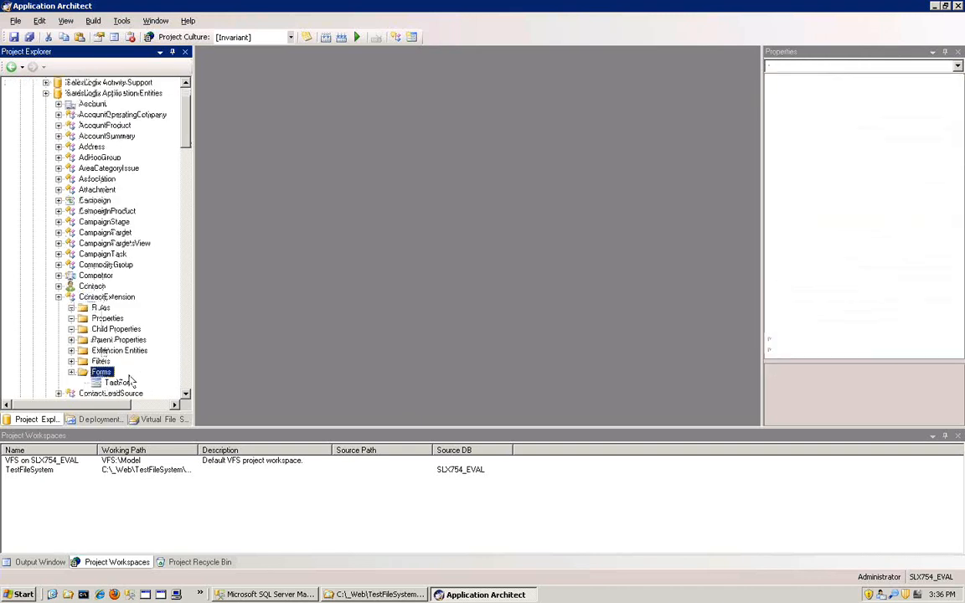
click(119, 382)
scroll(189, 153, up, 2)
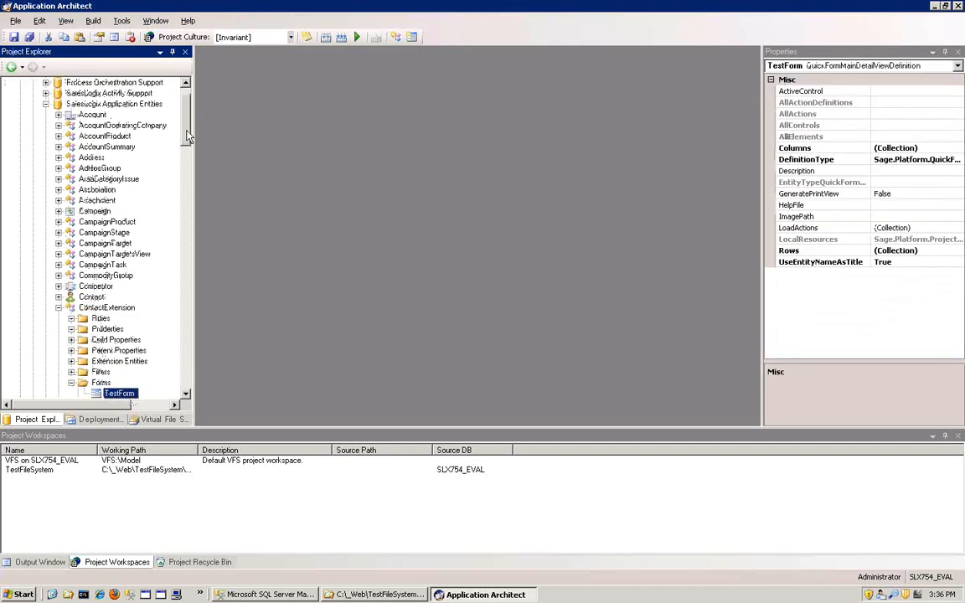
- Start another bundle installation into the VFS on SLX754_EVAL project using Manifest From backup.zip from the Desktop, continuing to the item selection
click(58, 340)
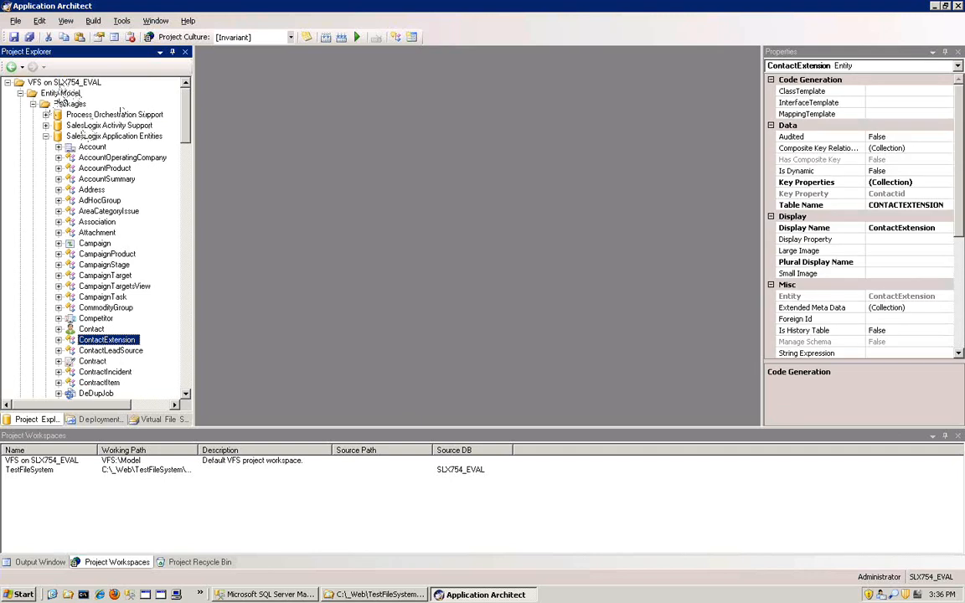
right_click(73, 82)
click(118, 90)
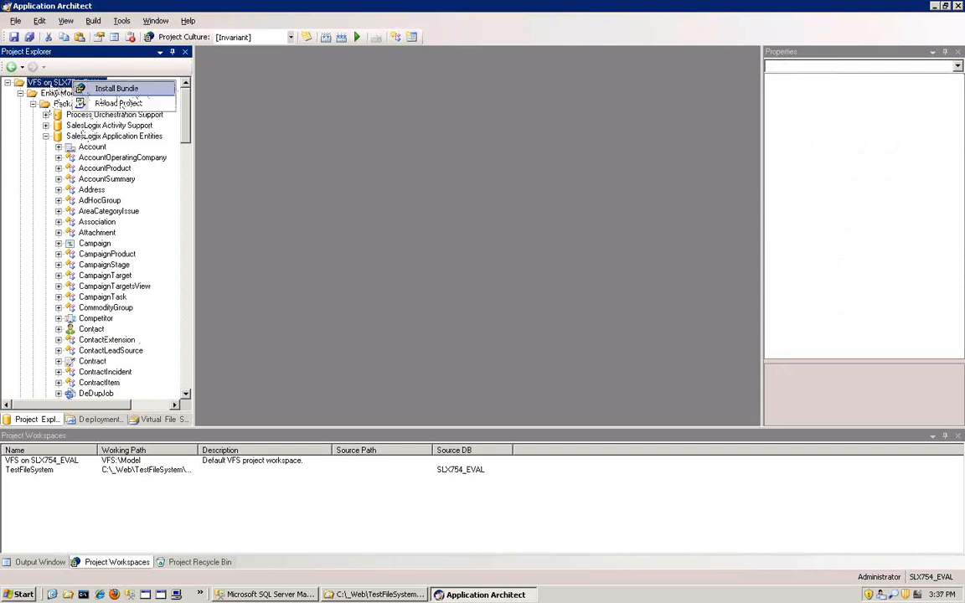
click(121, 92)
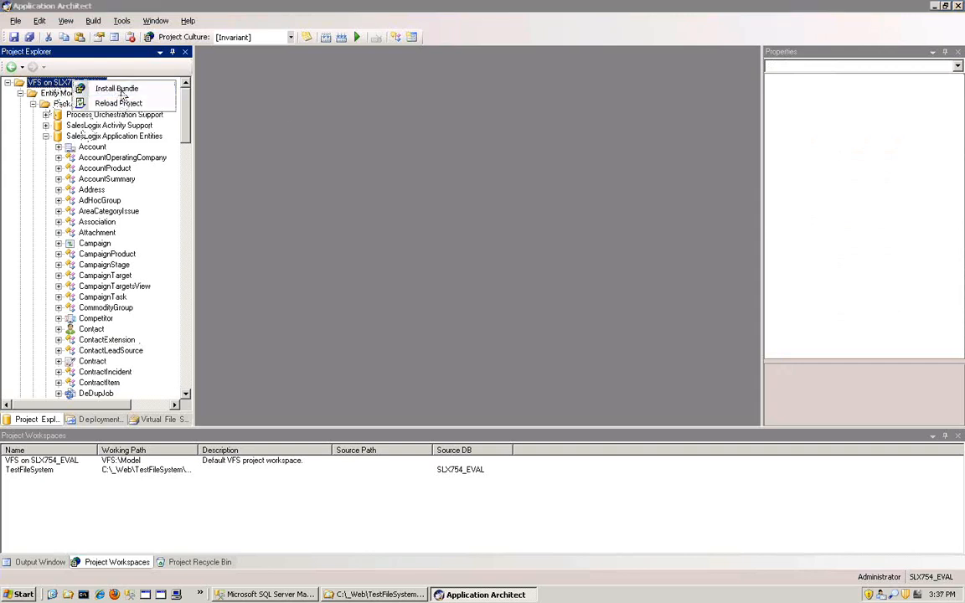
click(386, 231)
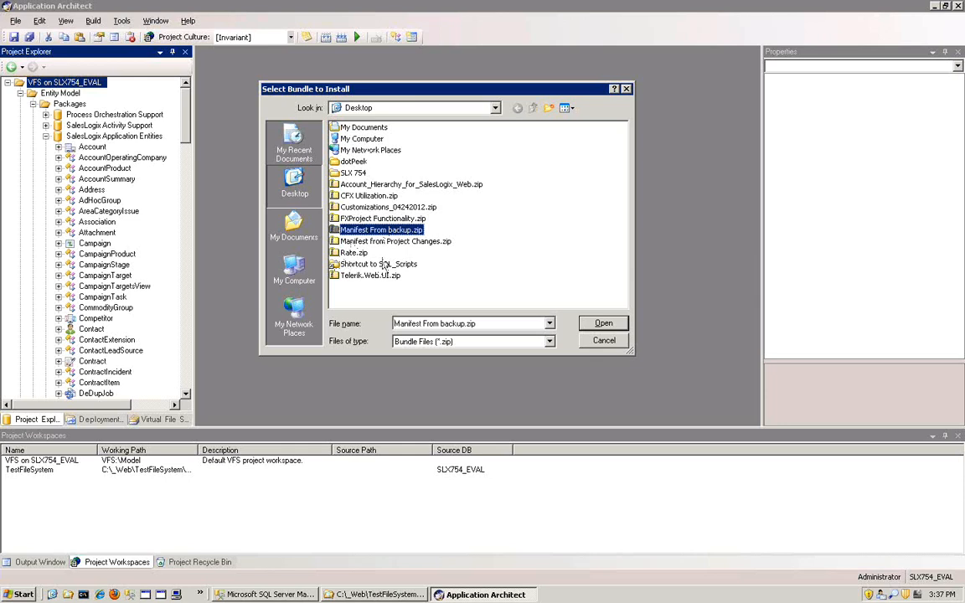
click(604, 325)
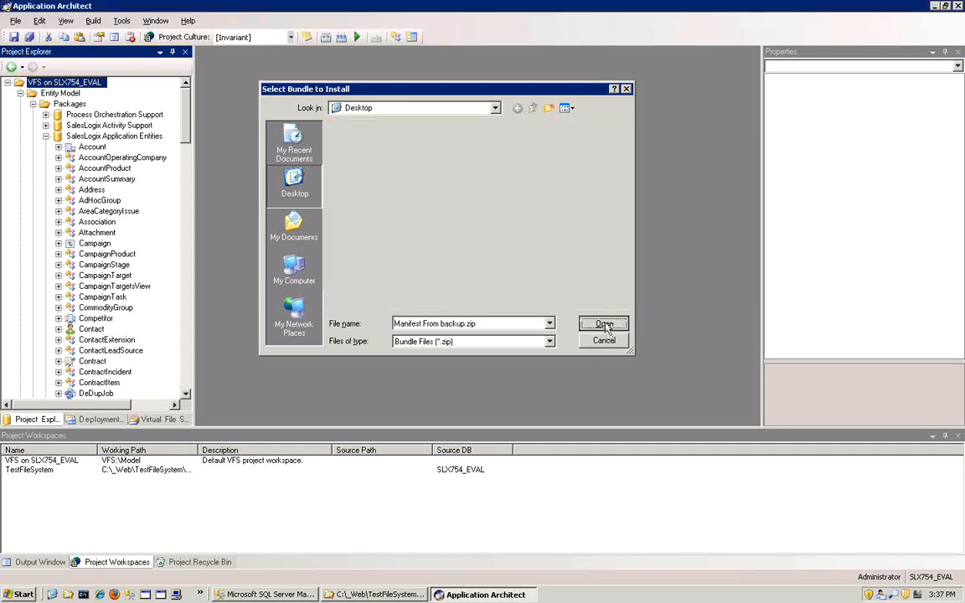
click(543, 508)
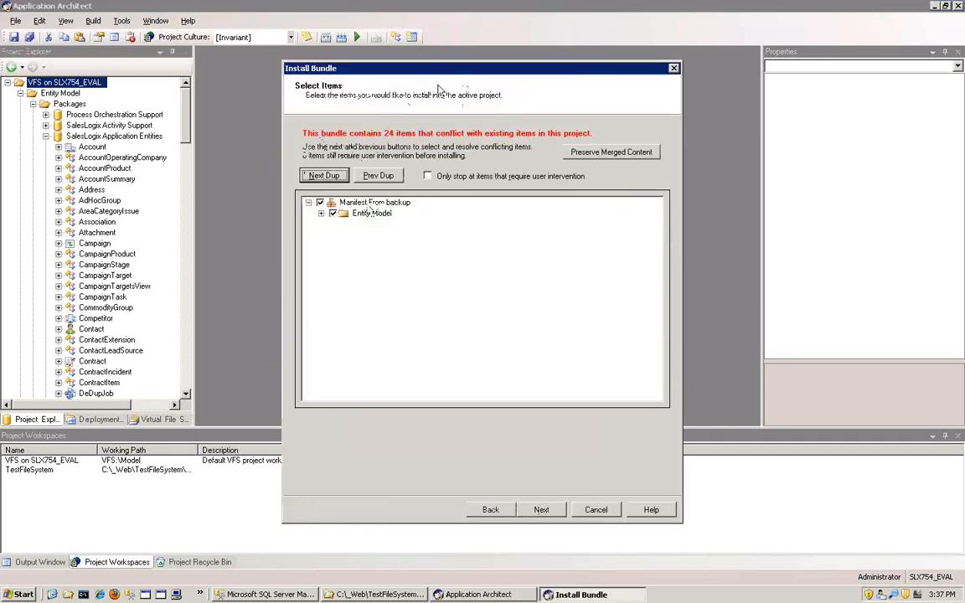
- Turn on preservation of the merged content for this bundle installation and acknowledge the folder notice
drag(401, 69, 385, 100)
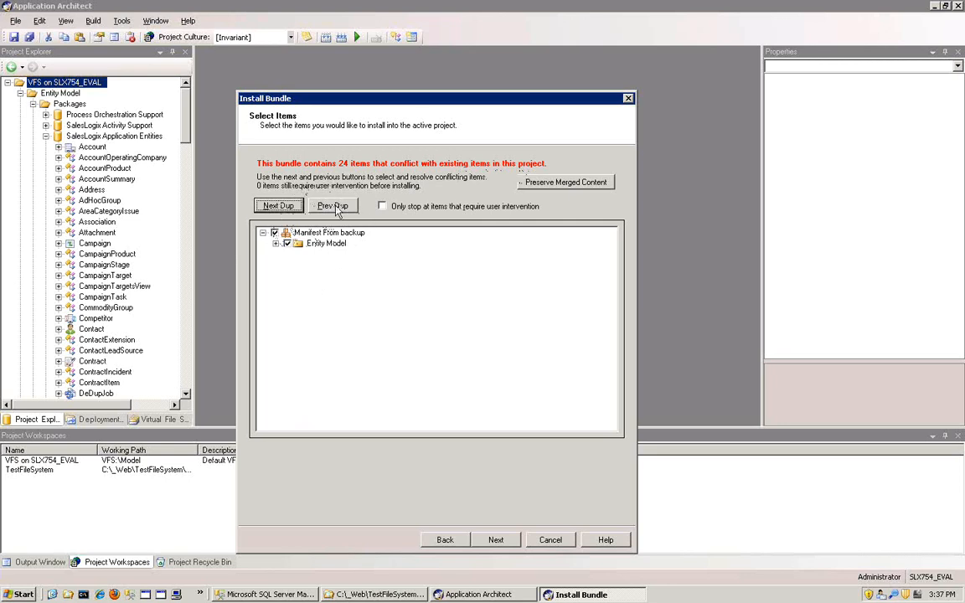
click(557, 188)
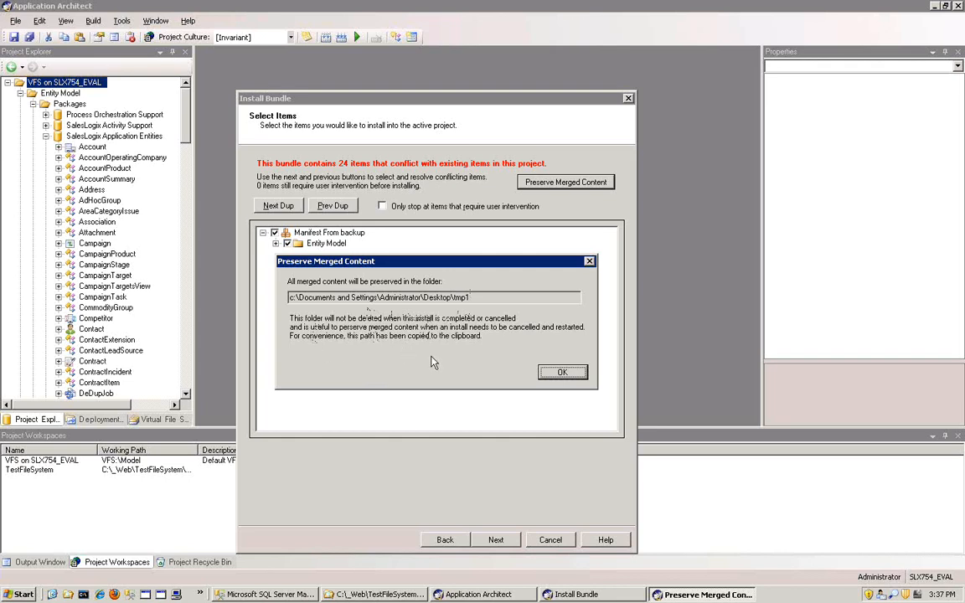
click(565, 373)
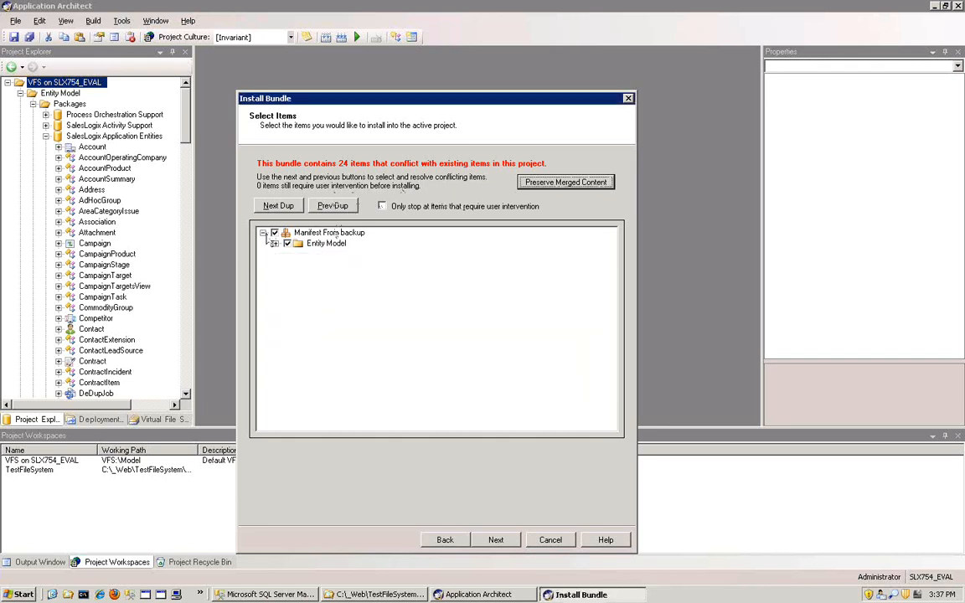
- Examine the bundle's conflicting items under ContactExtension, including its Properties, Events and Forms folders
click(333, 234)
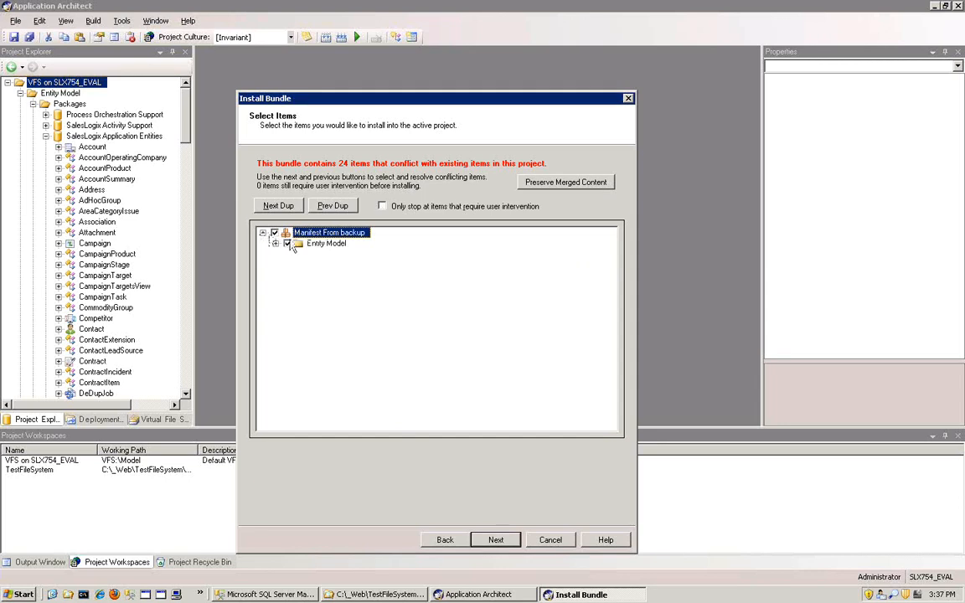
click(278, 205)
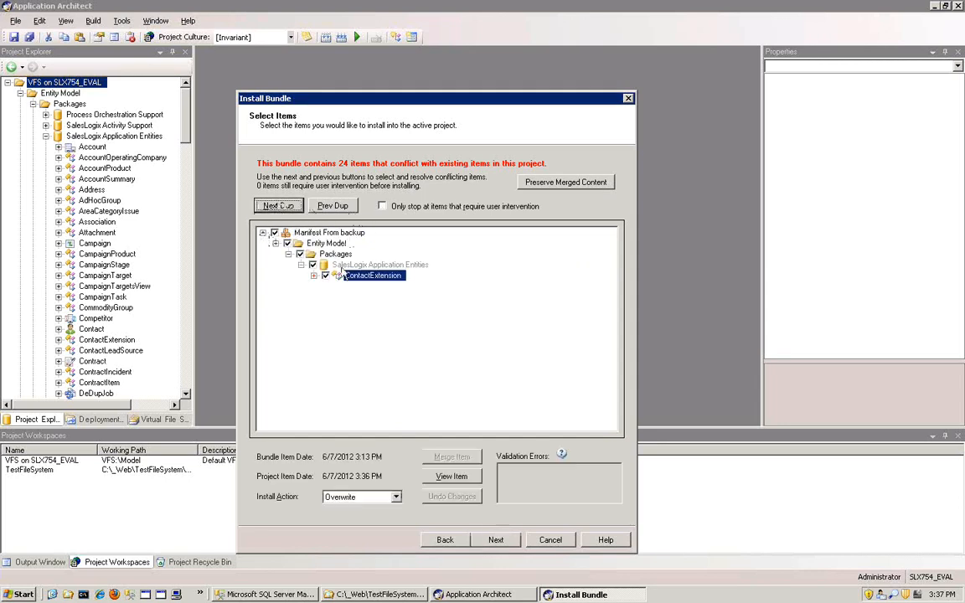
click(313, 275)
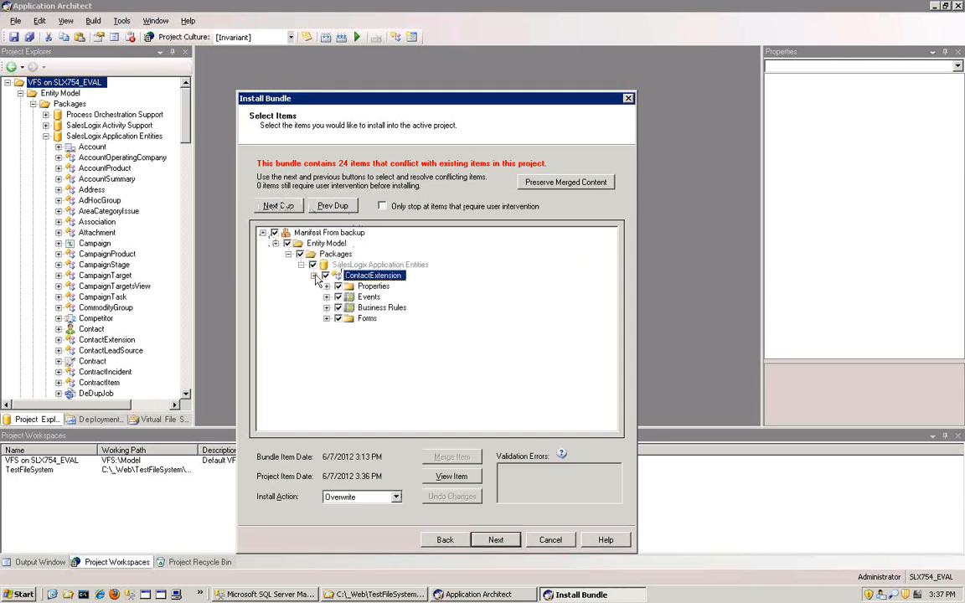
click(327, 319)
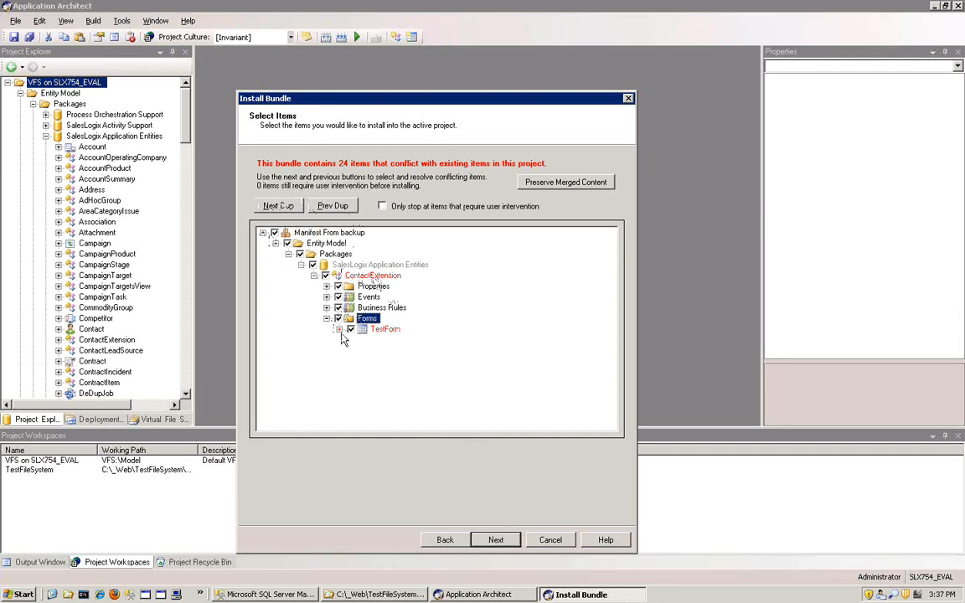
click(385, 329)
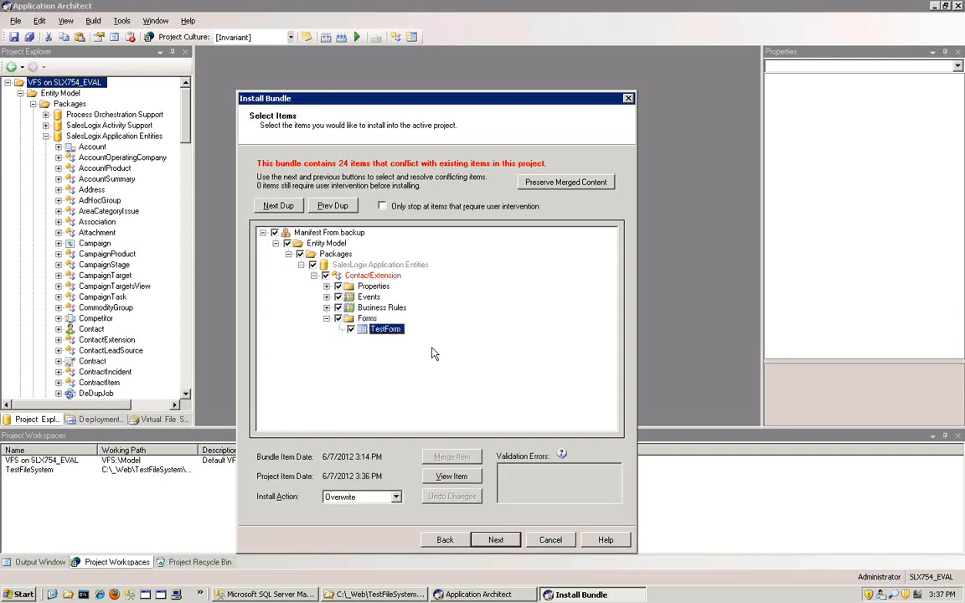
double_click(373, 286)
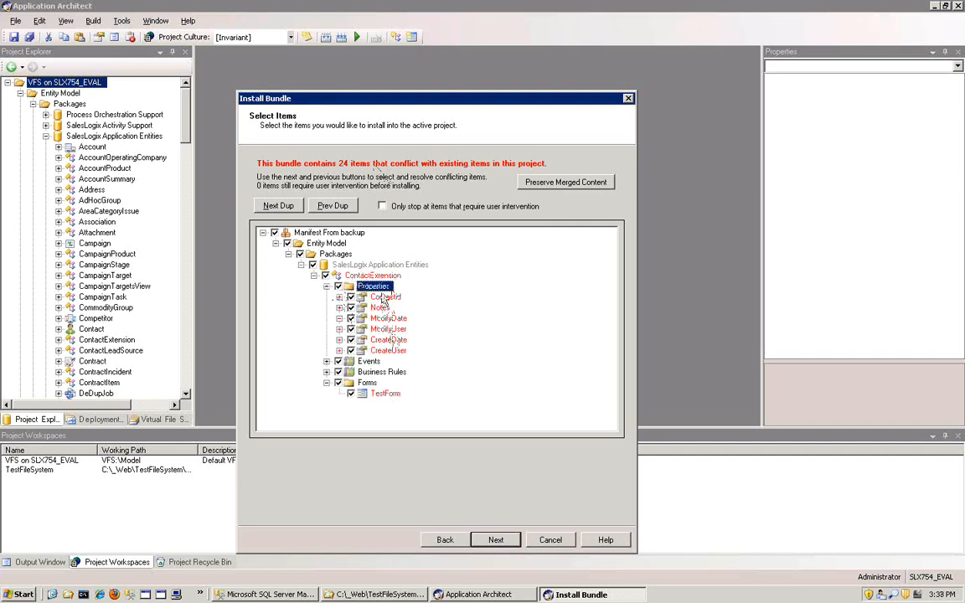
click(327, 361)
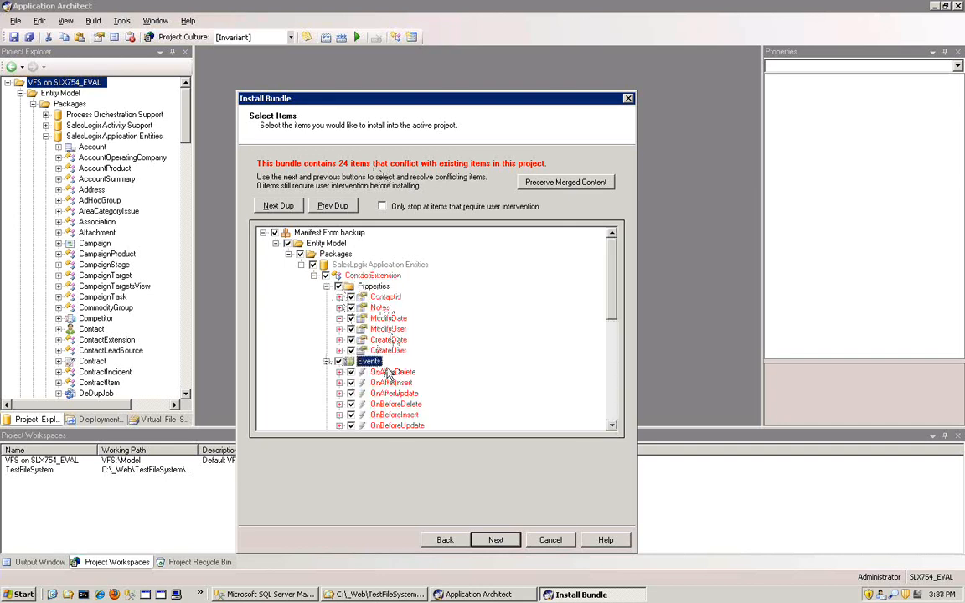
click(326, 286)
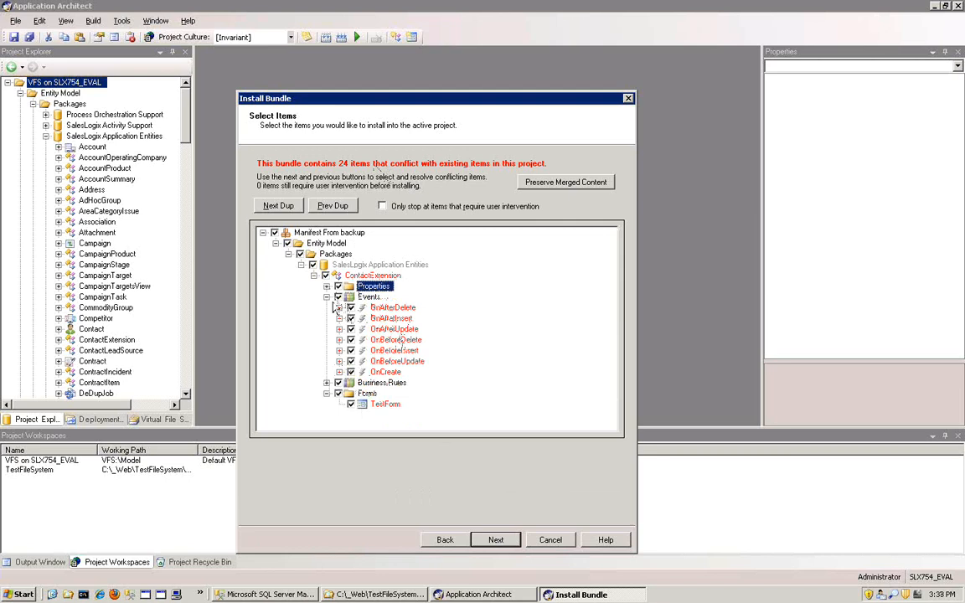
click(327, 298)
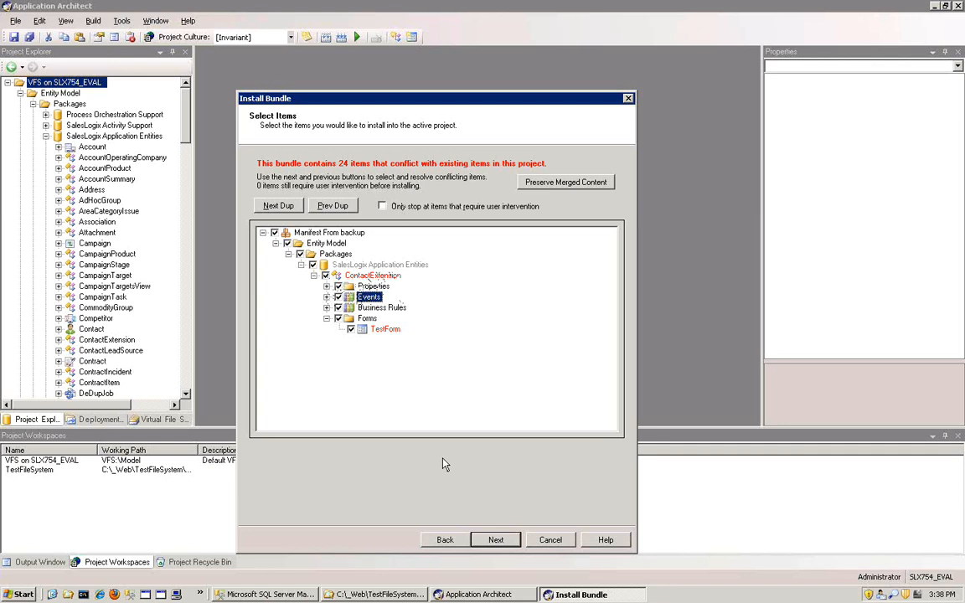
- Set the install action of TestForm to DiffMerge and check the other install actions on offer
click(384, 329)
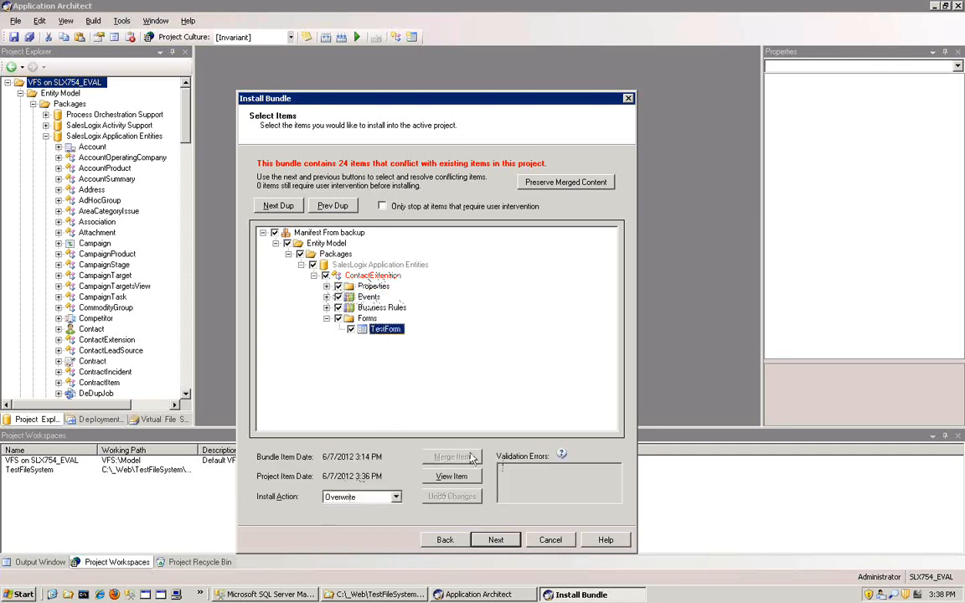
click(396, 497)
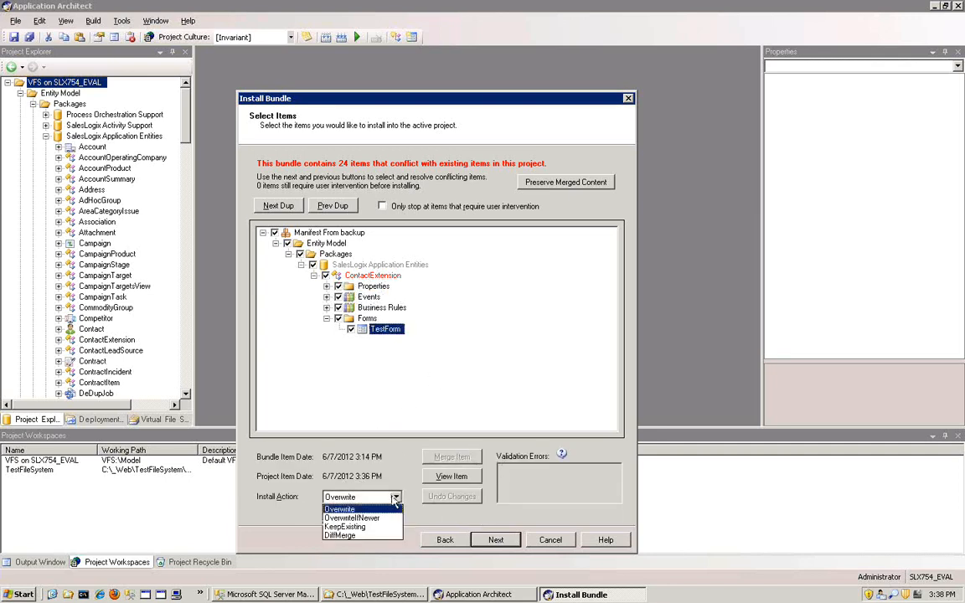
click(352, 535)
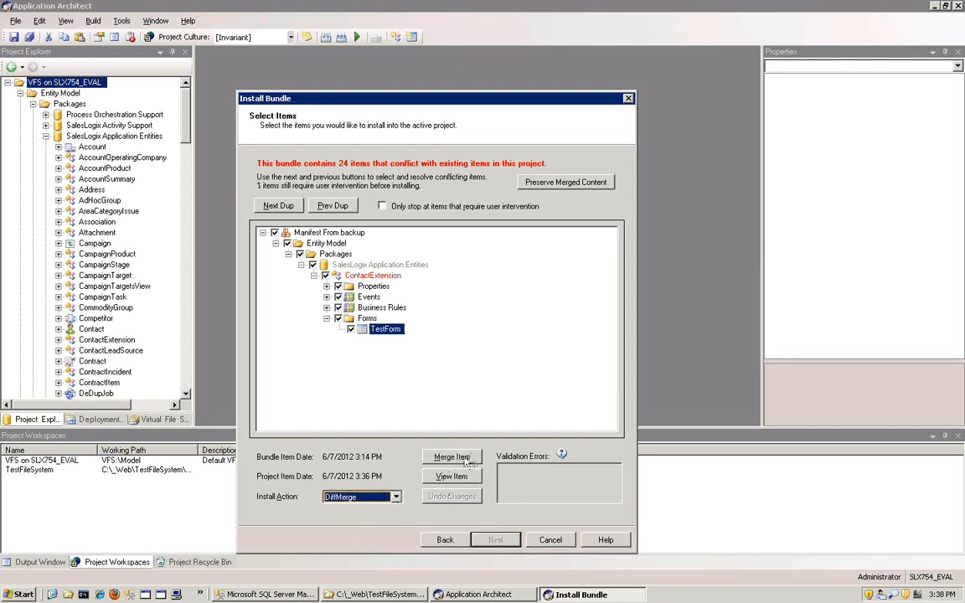
click(395, 496)
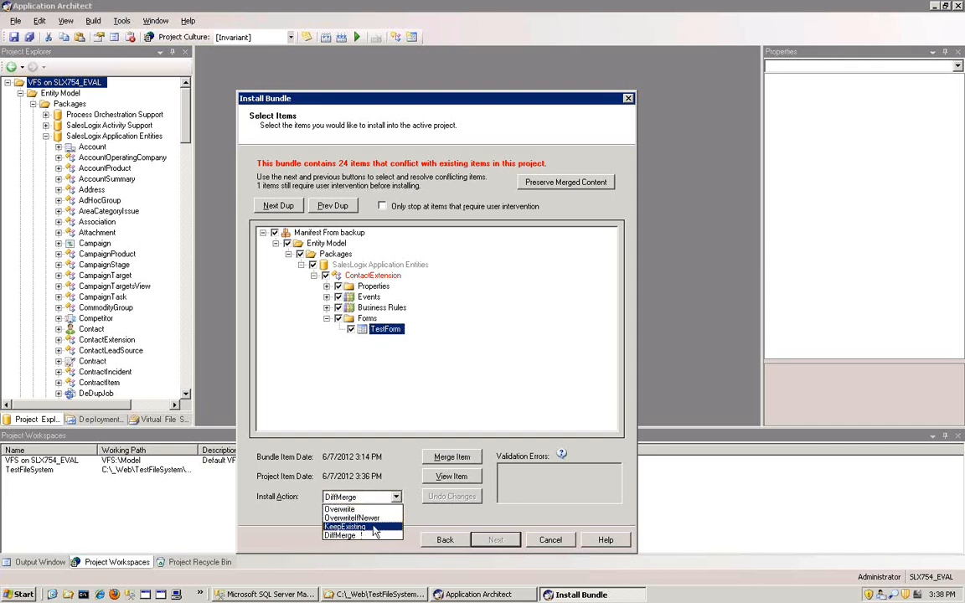
click(357, 431)
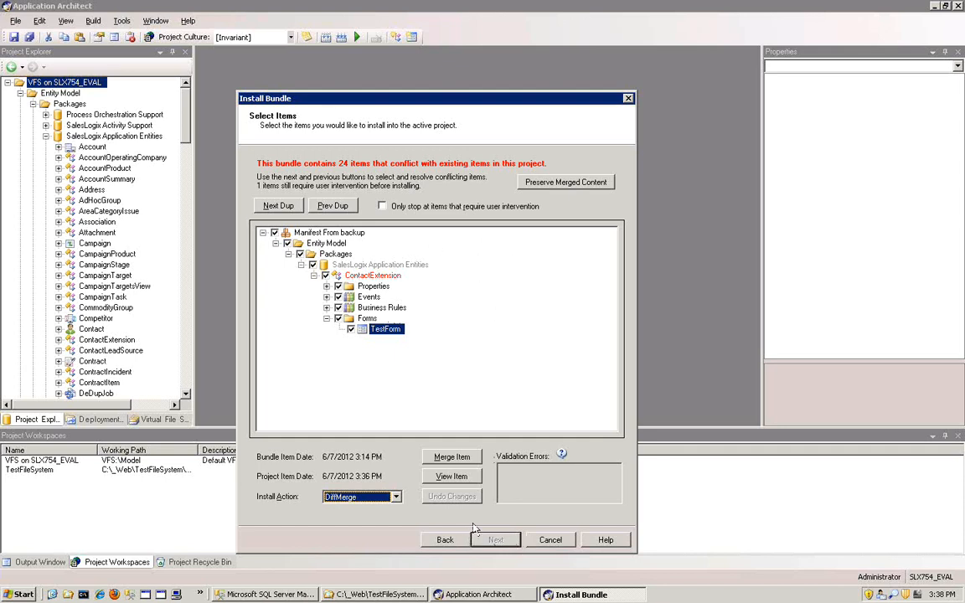
- Step through the bundle's duplicate items from the manifest root down to TestForm, checking each item's install action
click(297, 232)
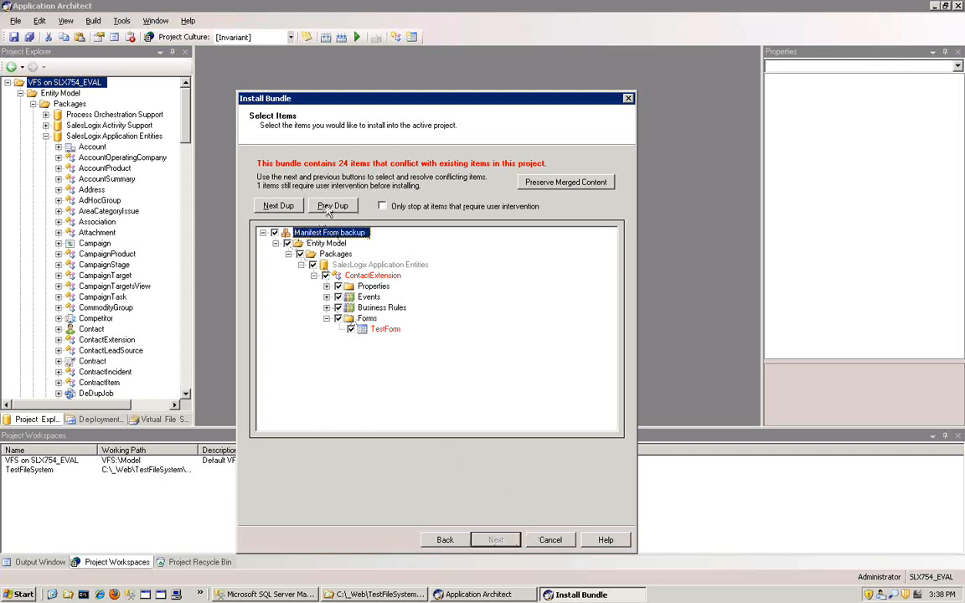
click(280, 207)
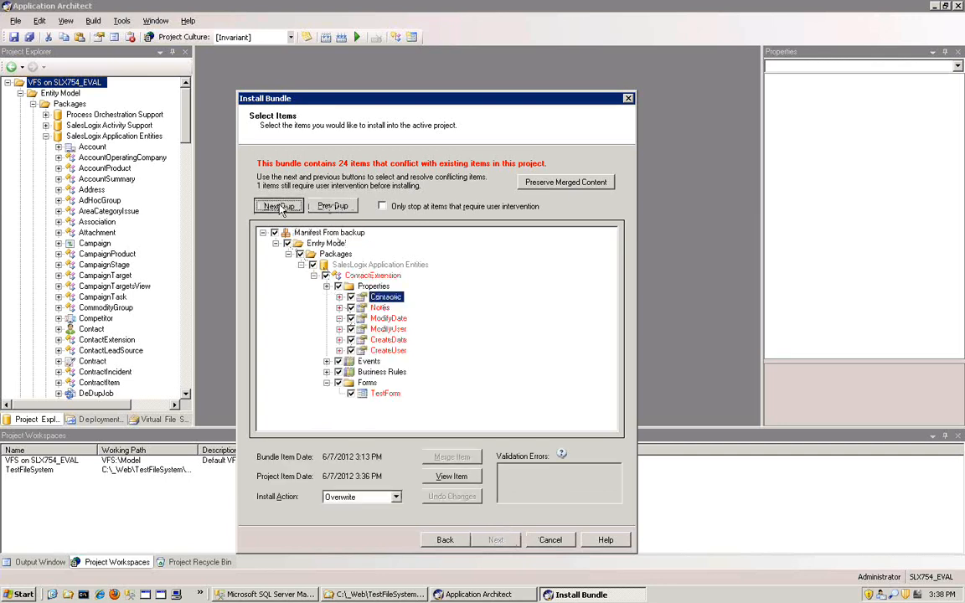
click(280, 207)
click(280, 207)
click(280, 207)
click(279, 207)
click(280, 206)
click(280, 207)
click(280, 206)
click(280, 207)
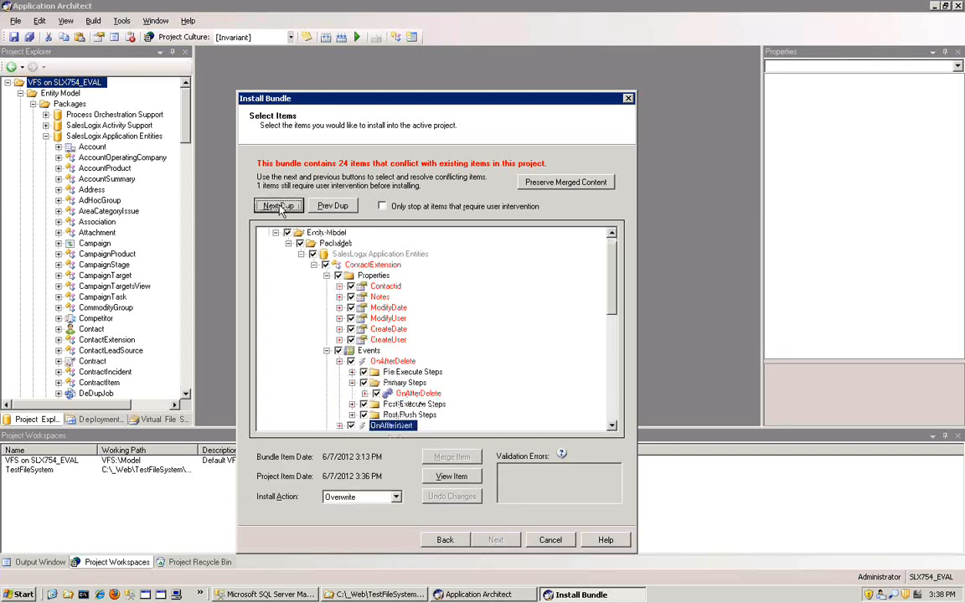
click(279, 207)
click(279, 207)
click(280, 206)
click(279, 207)
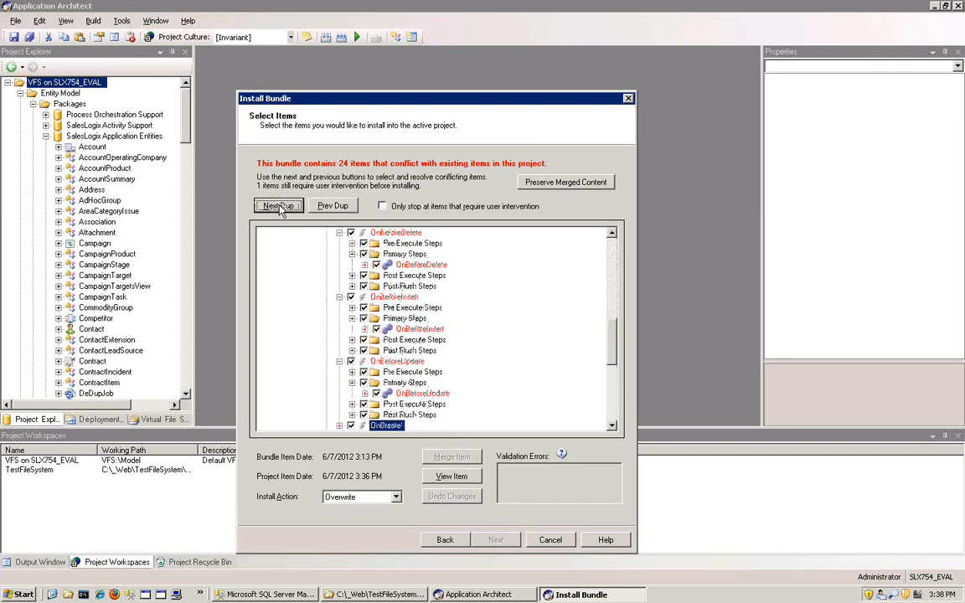
click(280, 206)
click(280, 206)
click(280, 206)
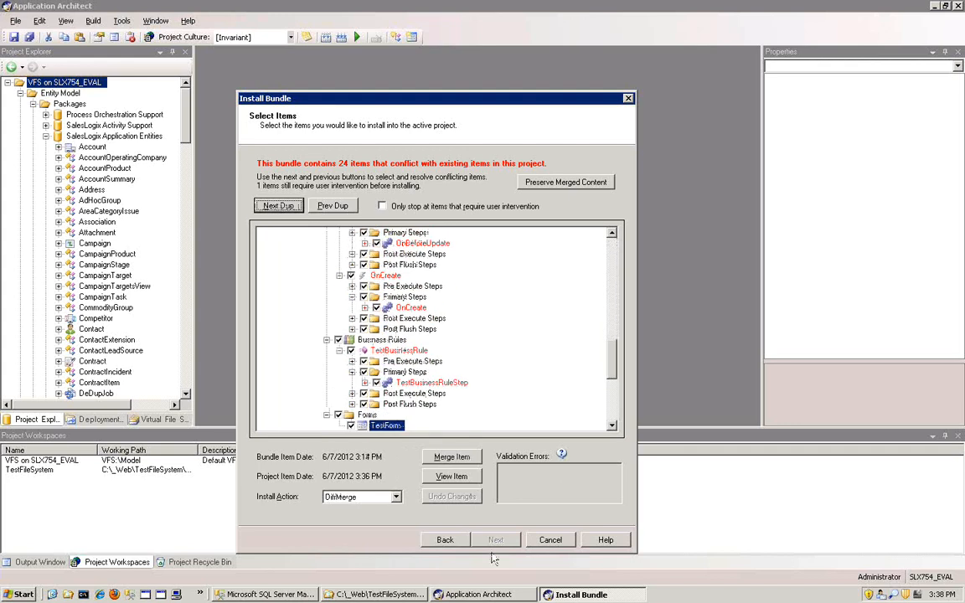
scroll(551, 340, down, 6)
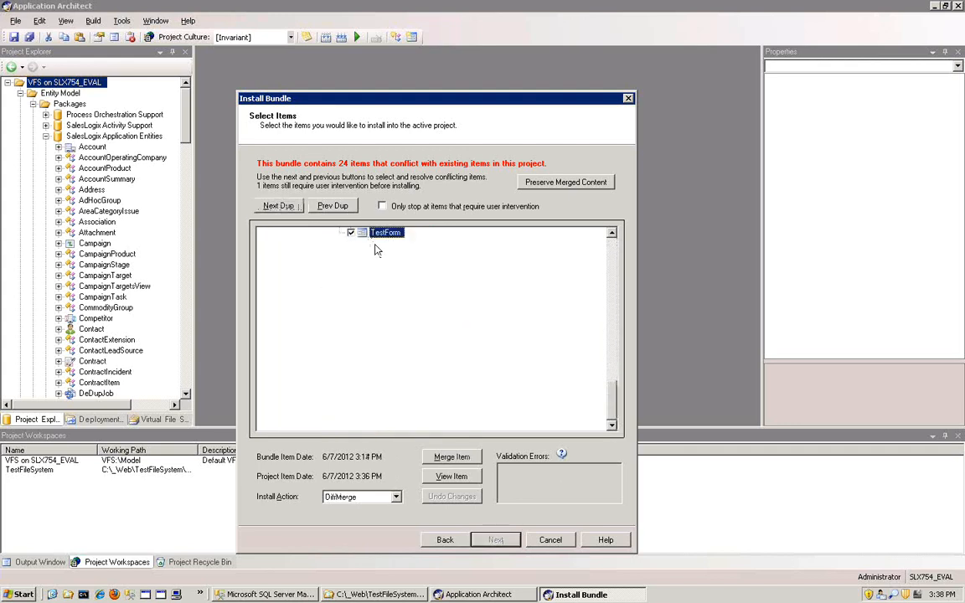
click(278, 206)
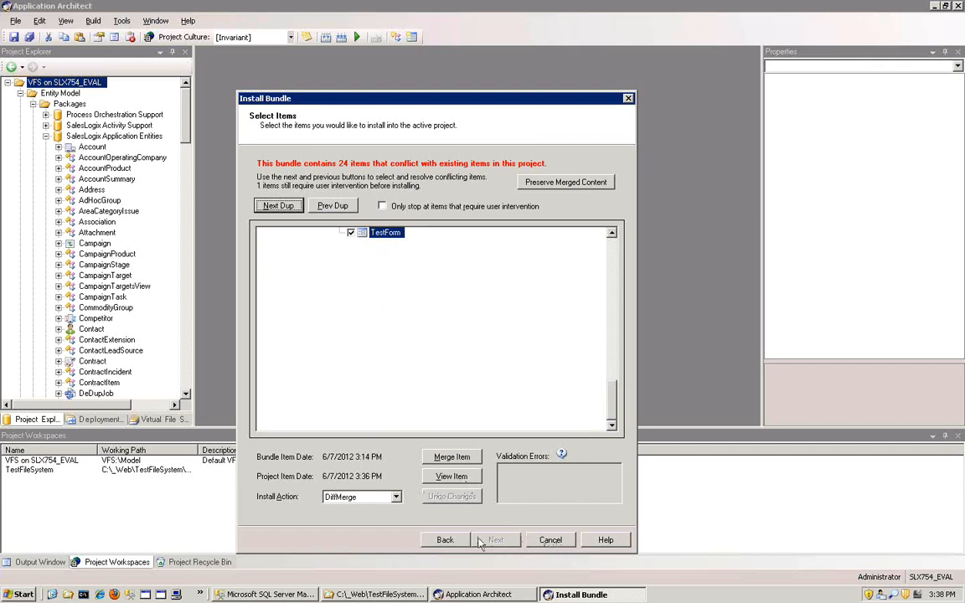
click(398, 235)
- Limit duplicate stops to items that require user intervention, and run the bundle installation through to its finish
click(383, 206)
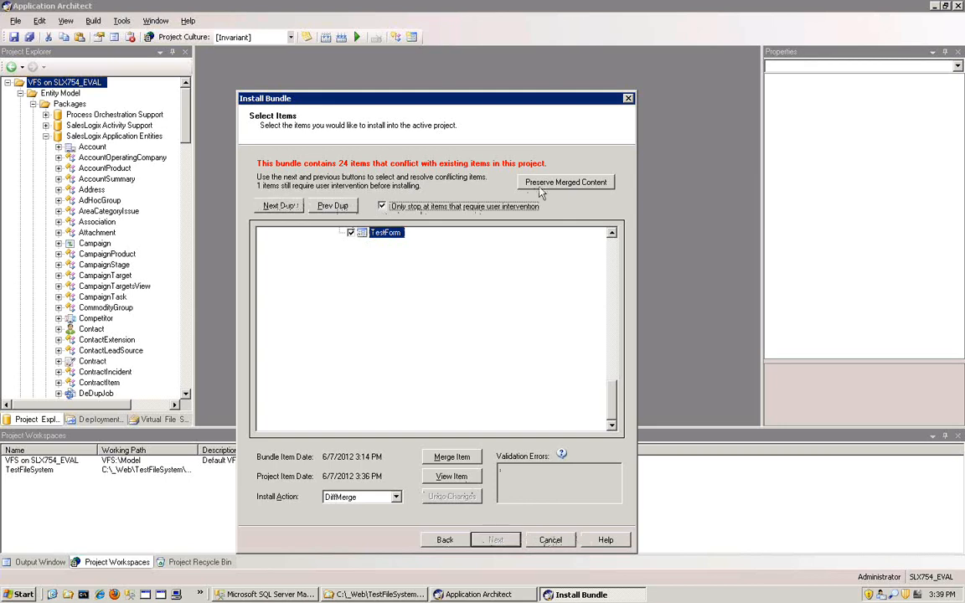
click(444, 540)
click(494, 540)
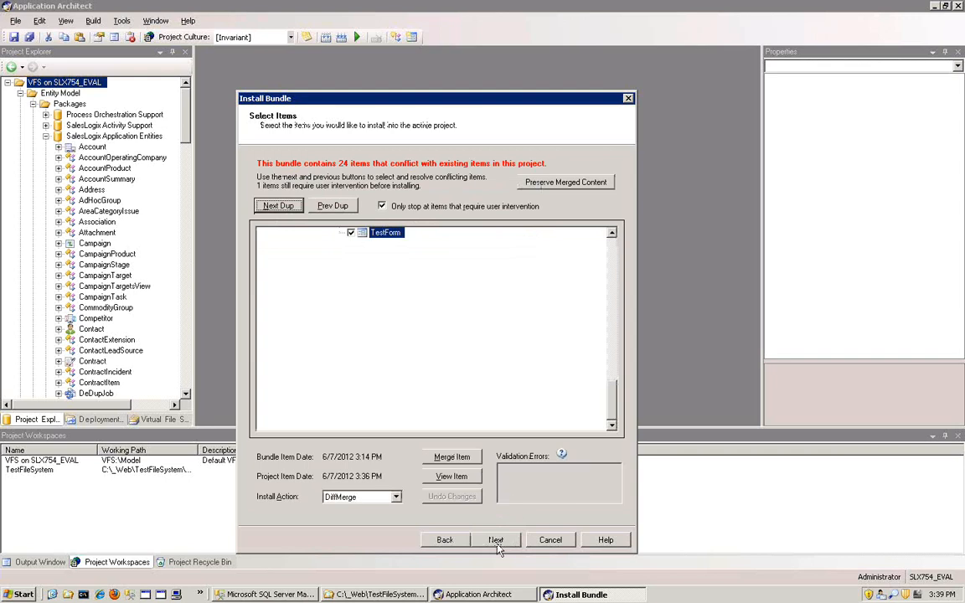
click(496, 541)
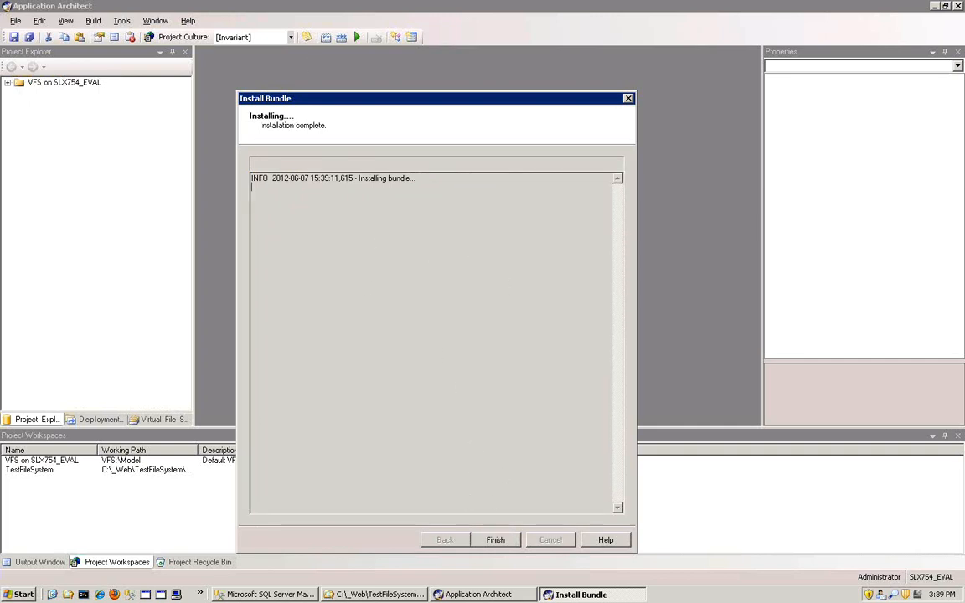
drag(354, 98, 467, 43)
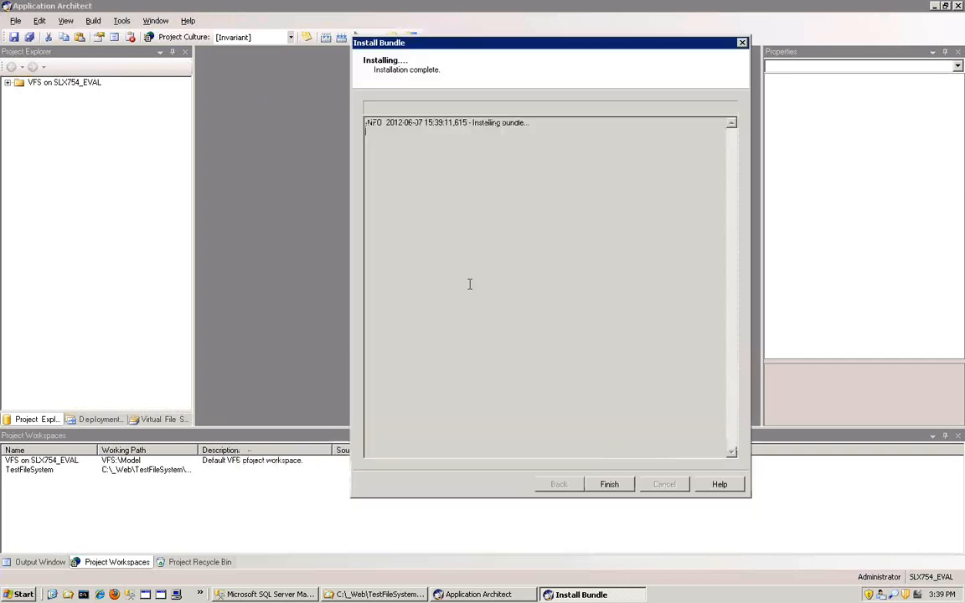
click(610, 485)
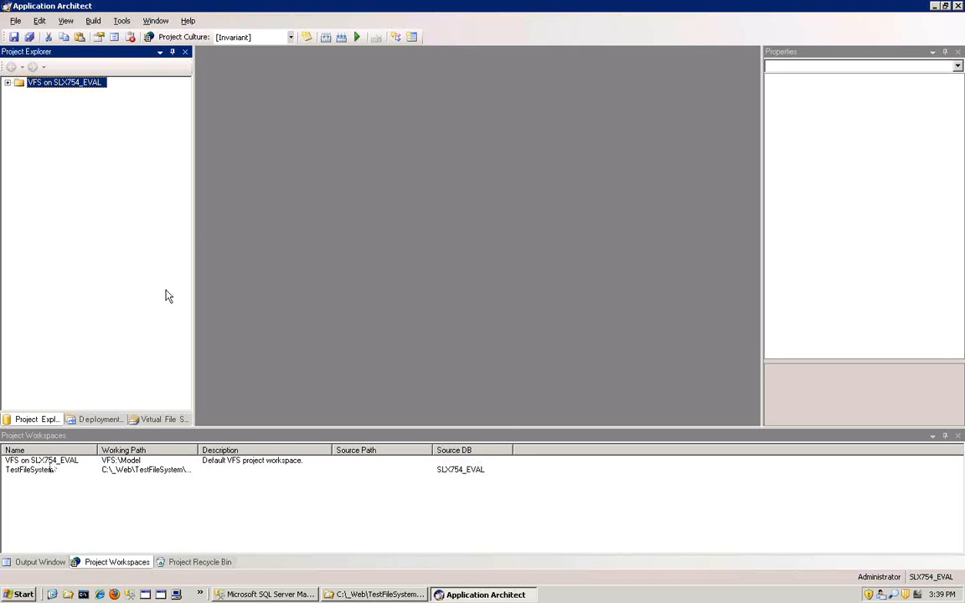
- Examine the VFS project's Bundle Model for installed manifests, including the properties of Manifest From backup
click(7, 82)
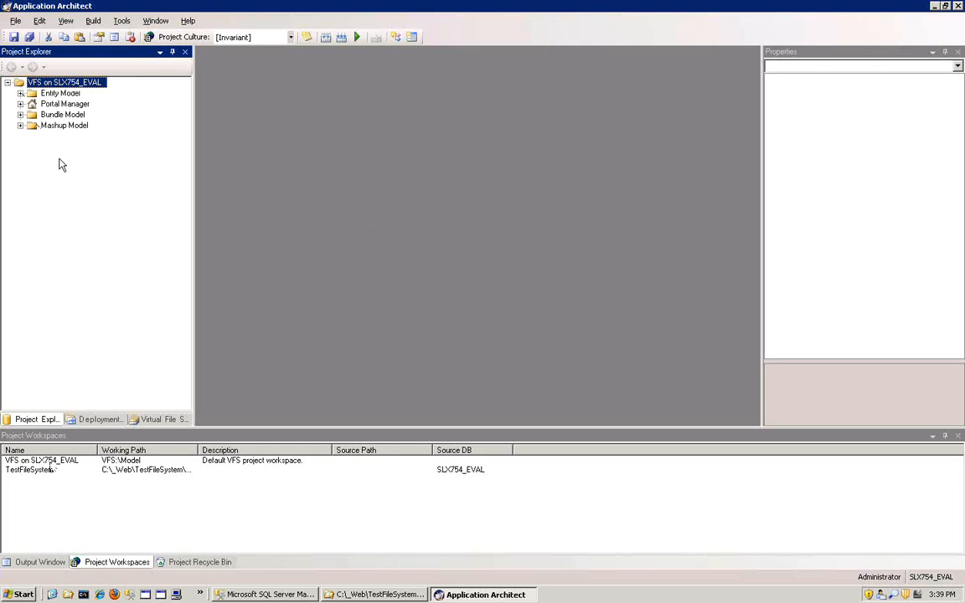
click(50, 114)
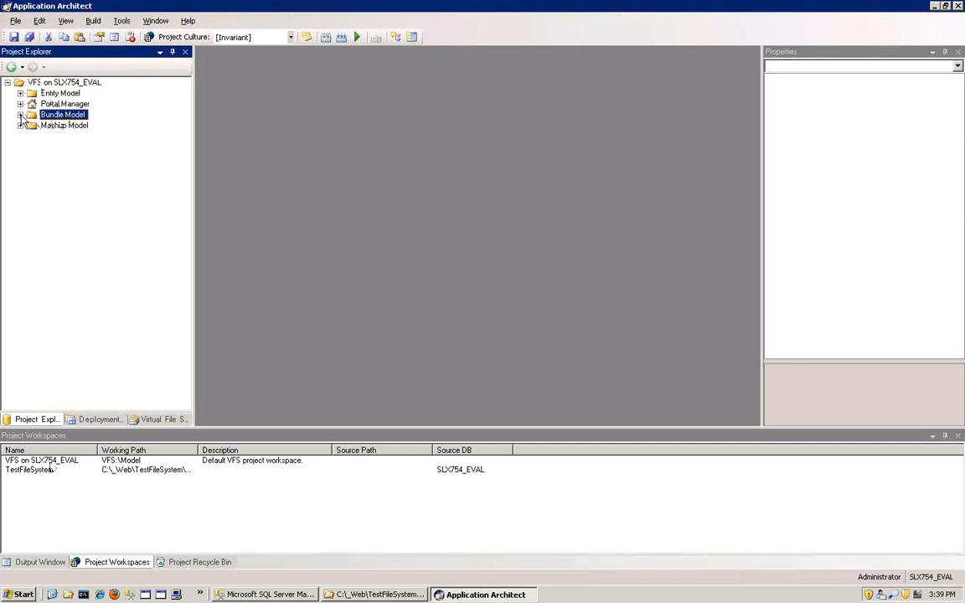
click(20, 114)
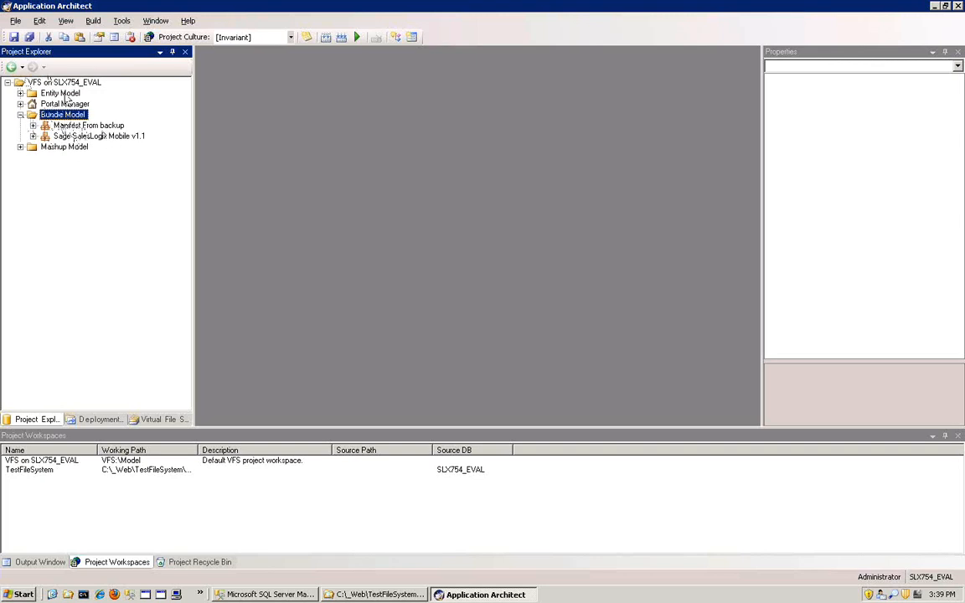
click(60, 82)
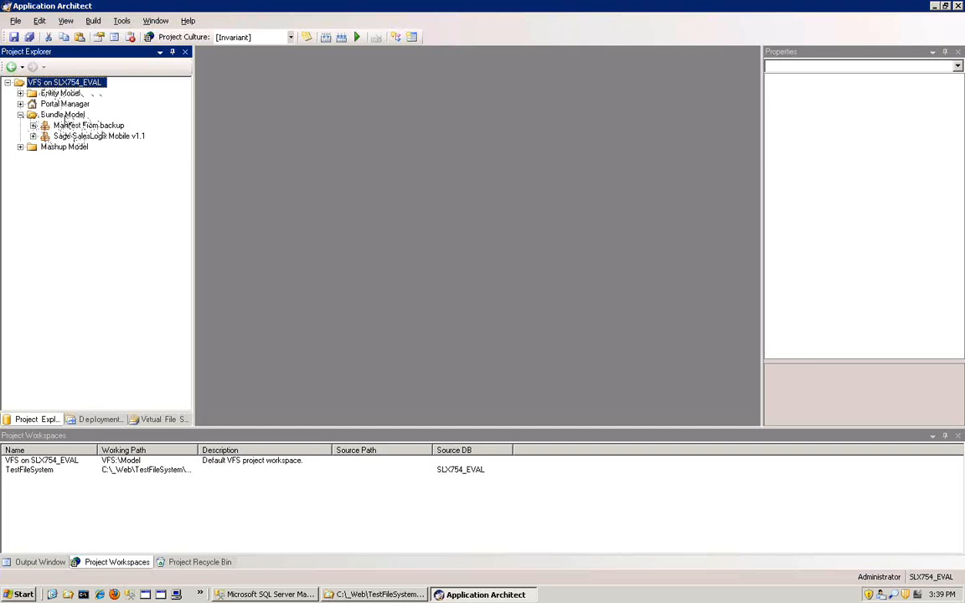
click(61, 112)
click(67, 124)
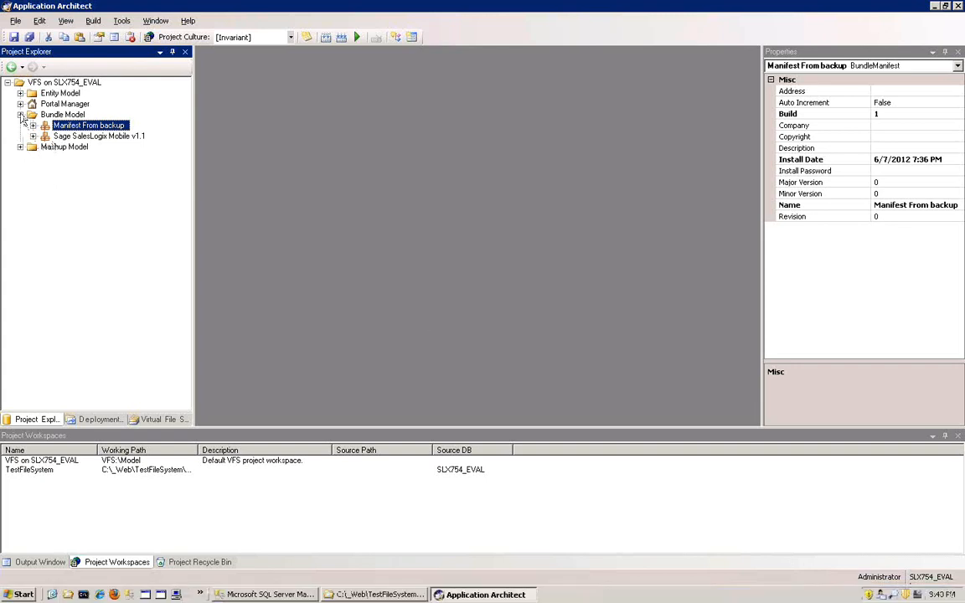
click(20, 113)
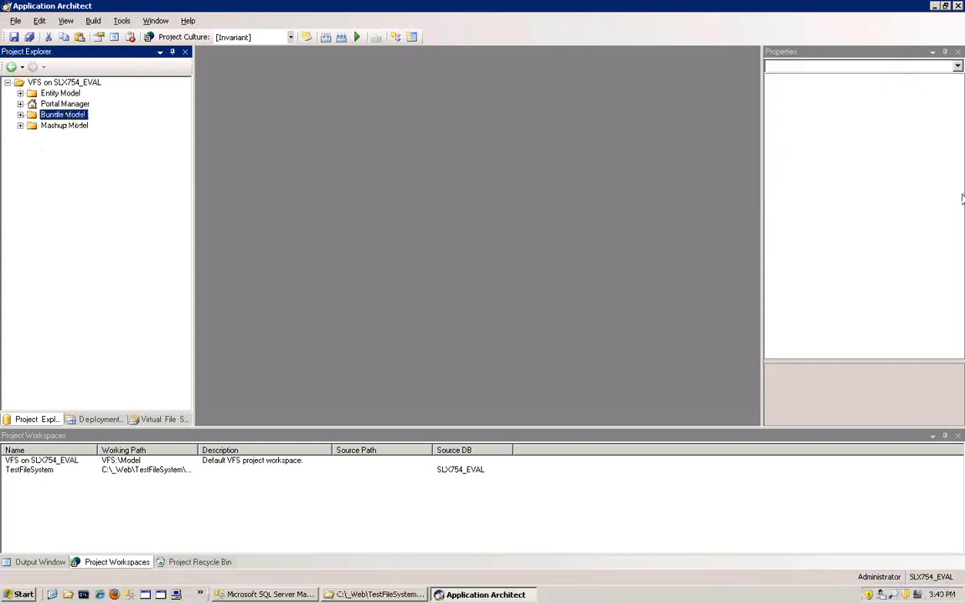